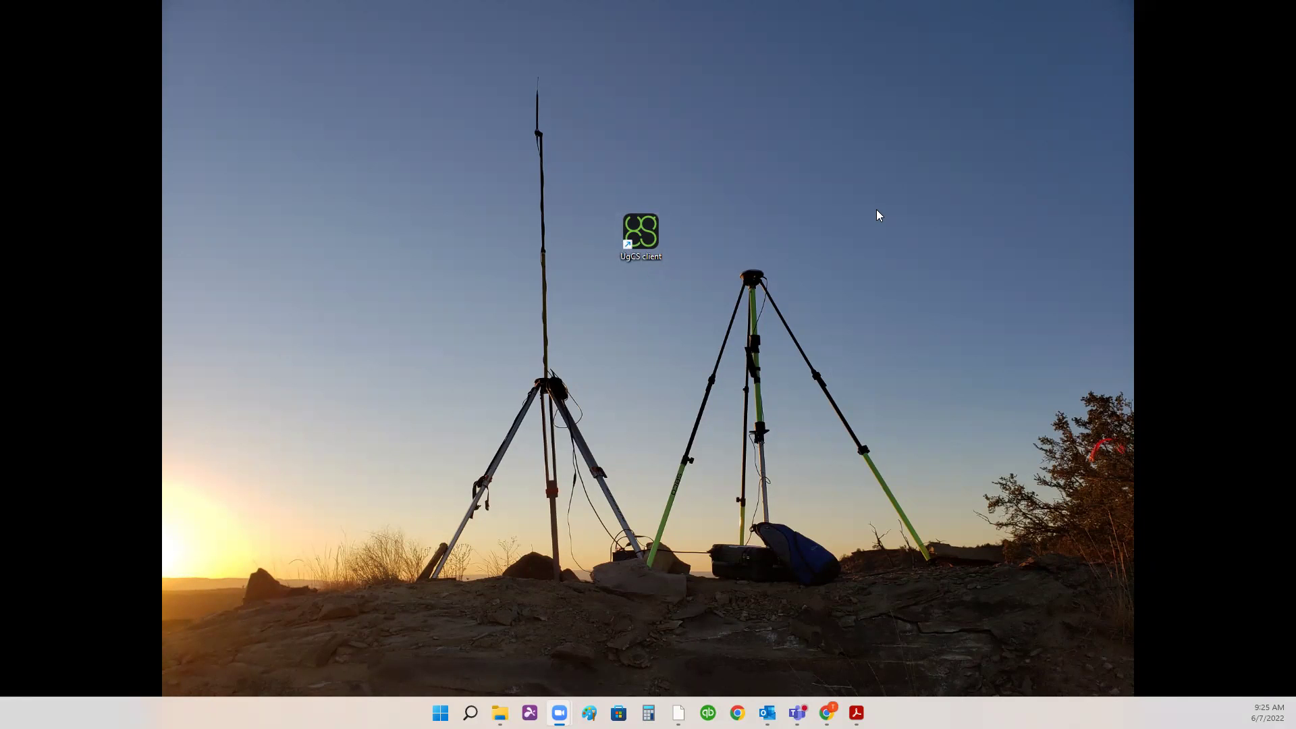
- Launch the UgCS client from the desktop and maximize its window
{"action": "left_click_drag", "start_coordinate": [649, 229], "coordinate": [665, 263]}
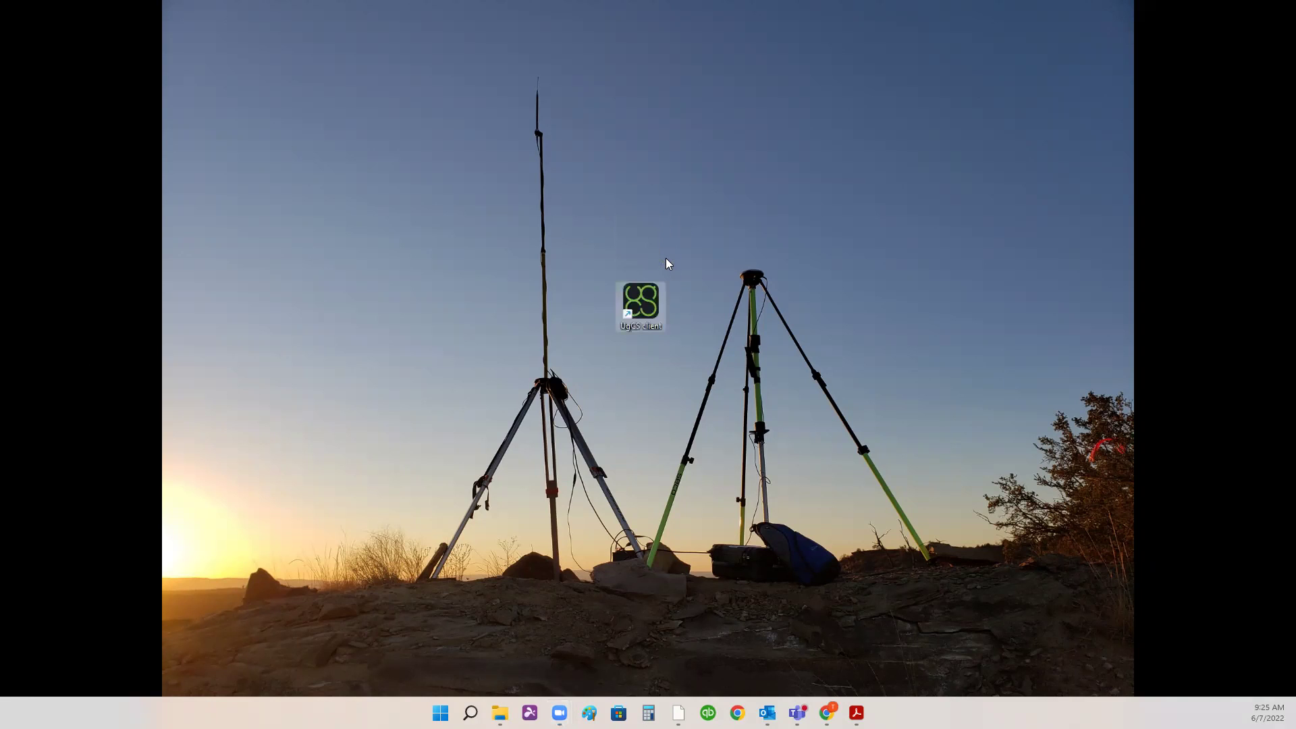
{"action": "double_click", "coordinate": [653, 300]}
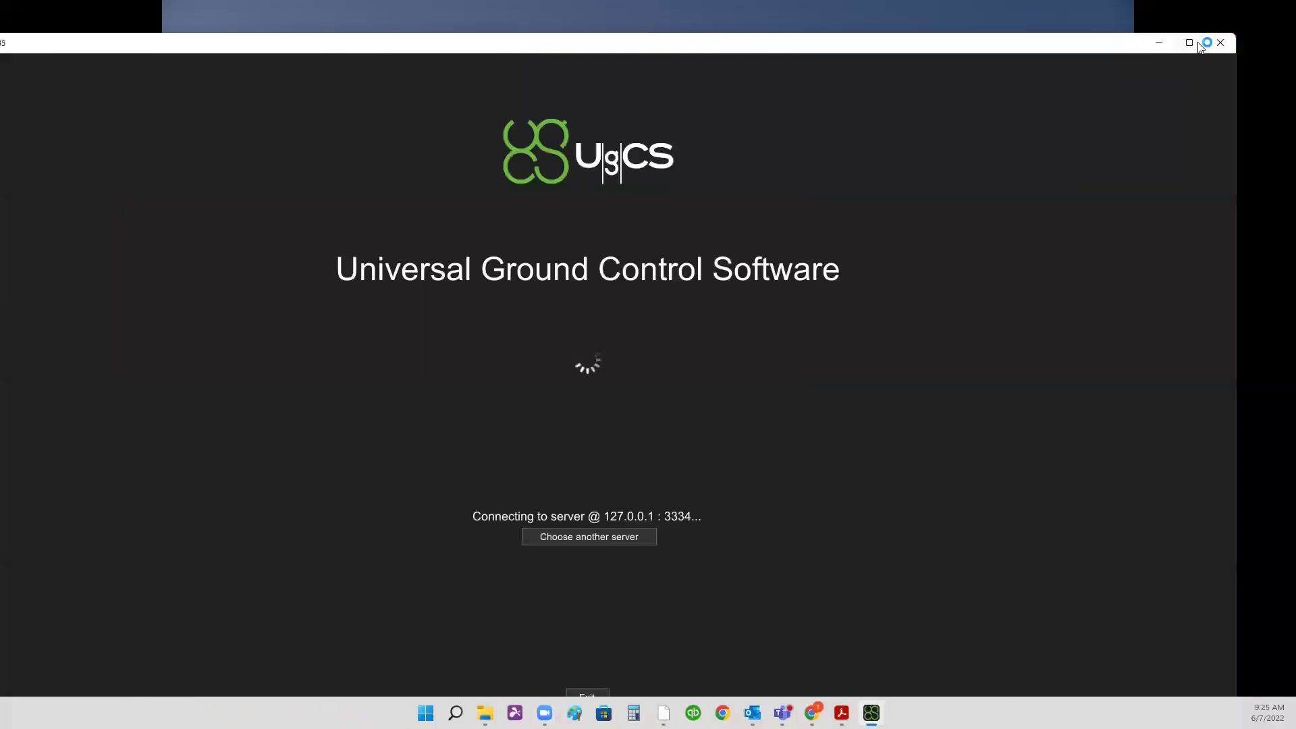
{"action": "left_click", "coordinate": [1191, 42]}
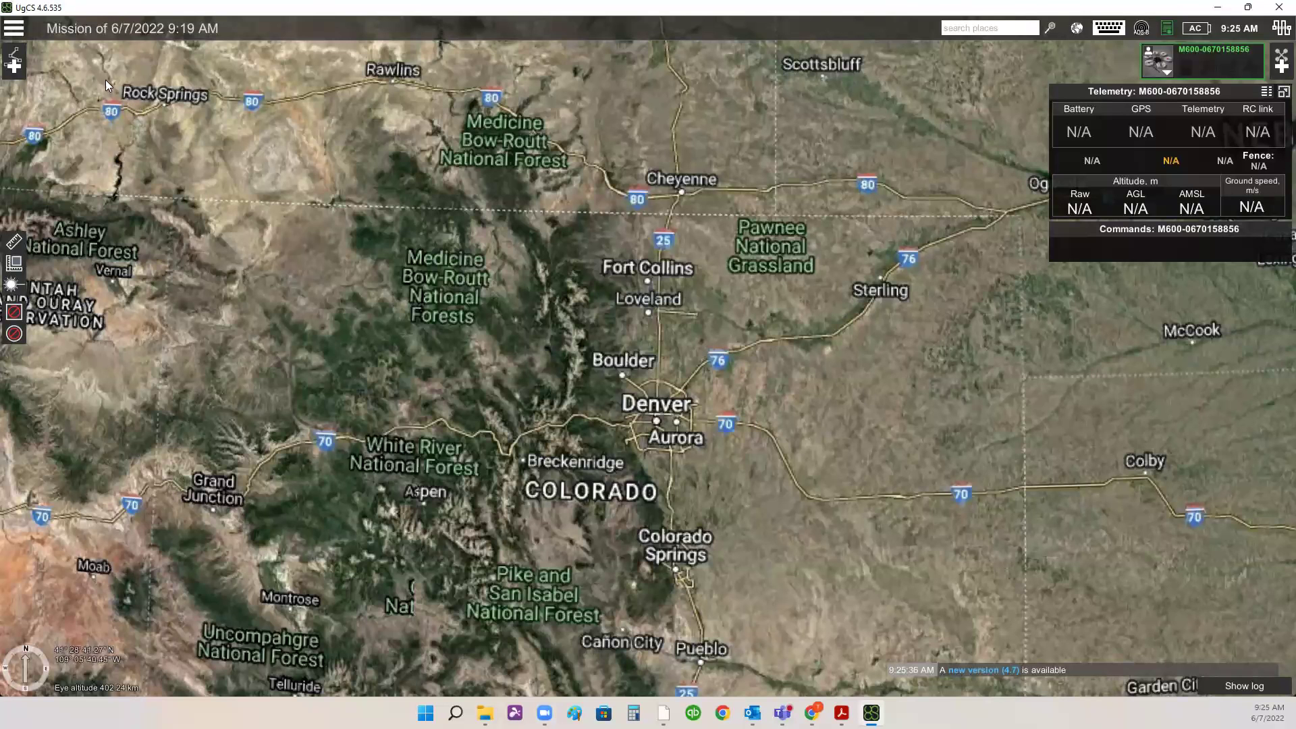
- Open the main settings and look through the client configuration and the vehicle list
{"action": "left_click", "coordinate": [21, 32]}
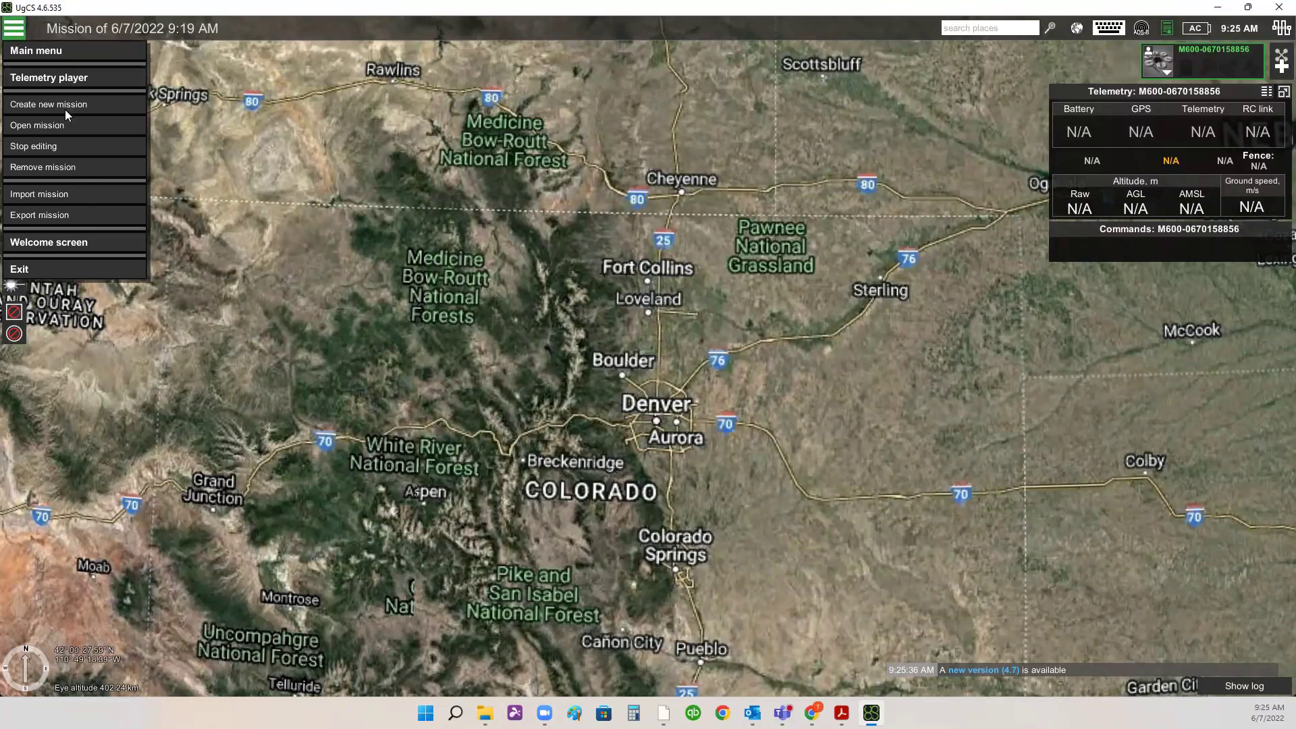
{"action": "left_click", "coordinate": [50, 52]}
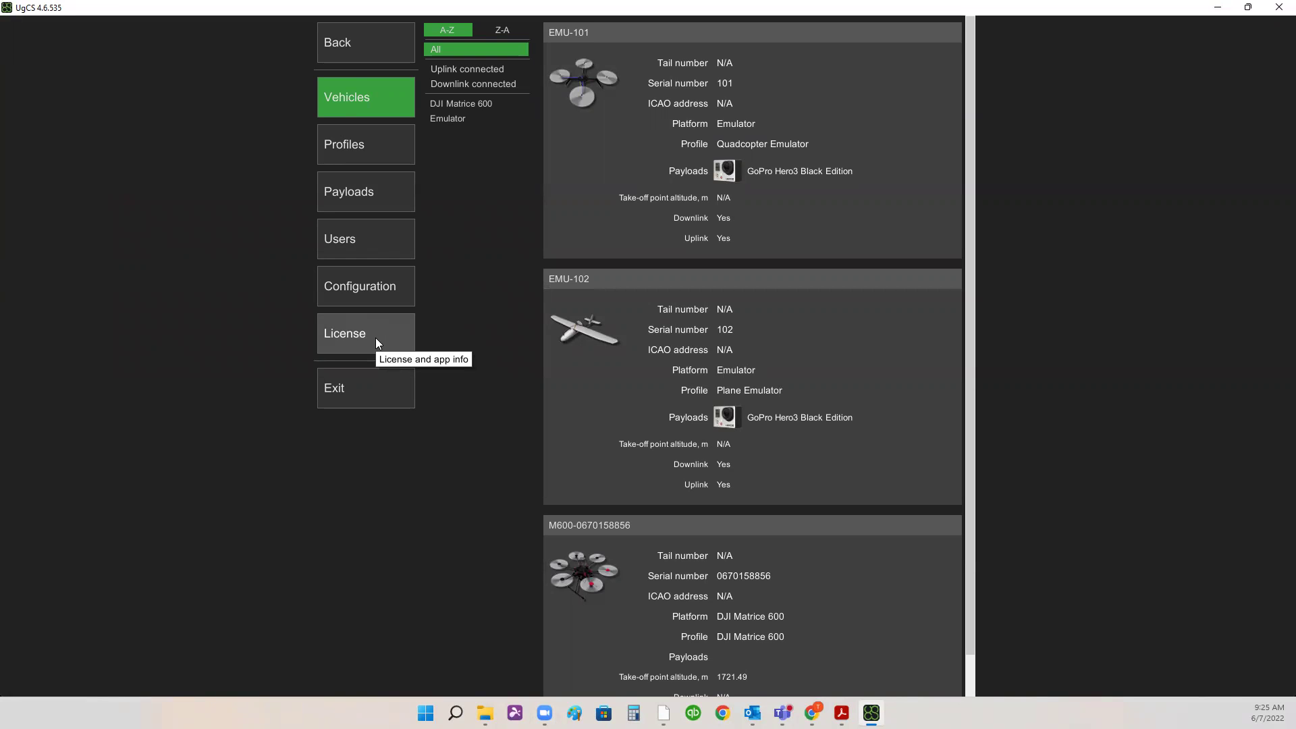
{"action": "left_click", "coordinate": [366, 283]}
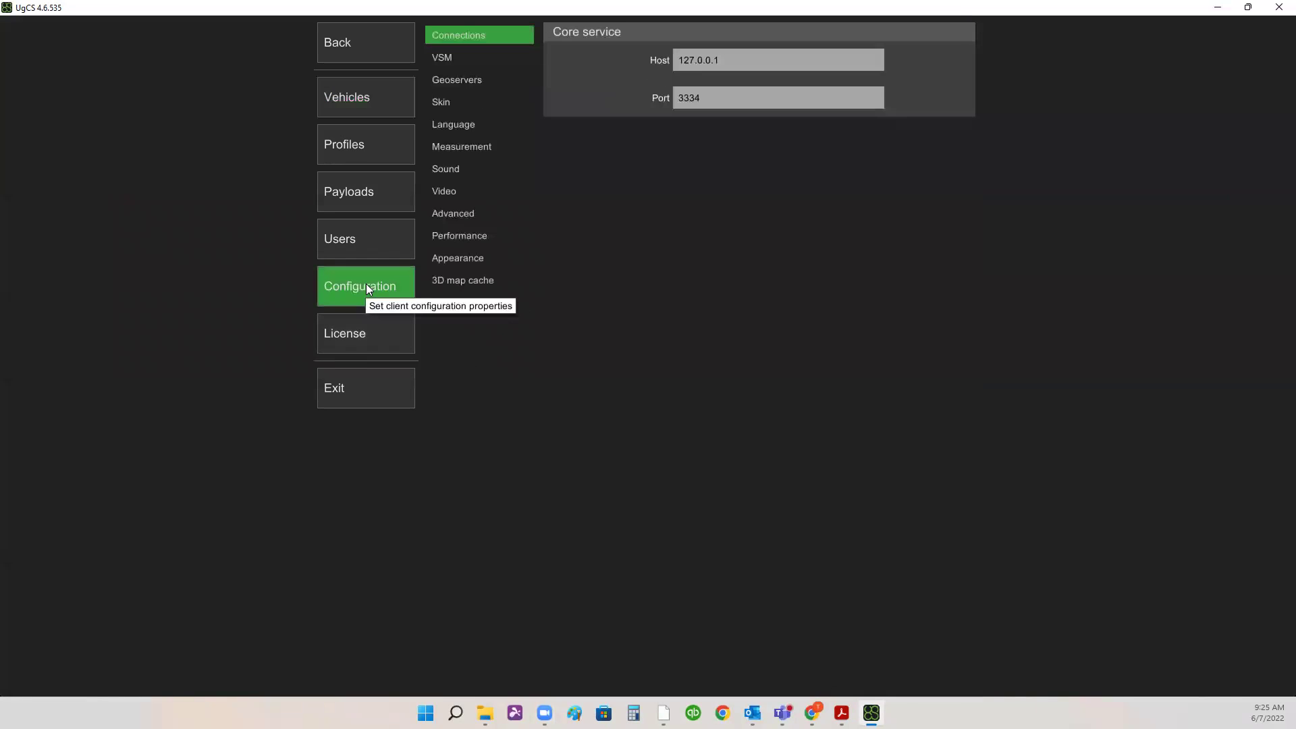
{"action": "left_click", "coordinate": [364, 97]}
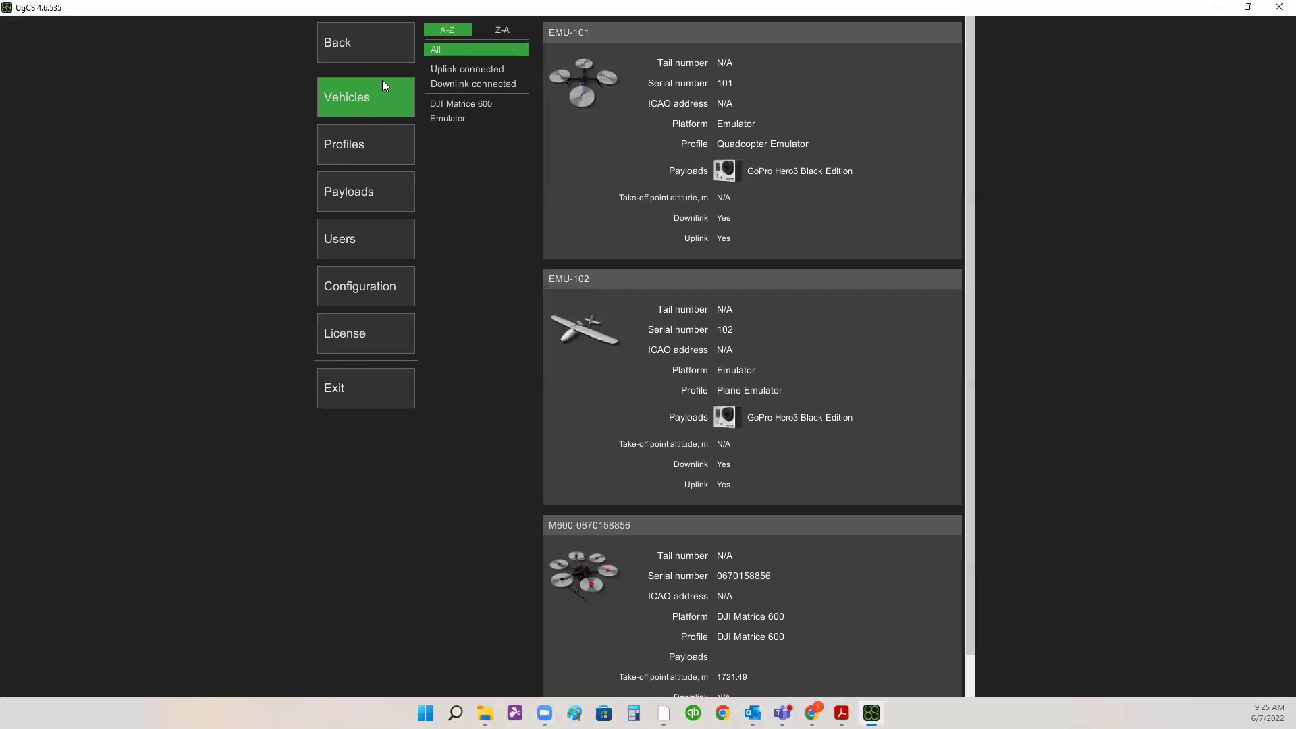
- Open the DJI Matrice 600 vehicle profile for editing
{"action": "left_click", "coordinate": [363, 143]}
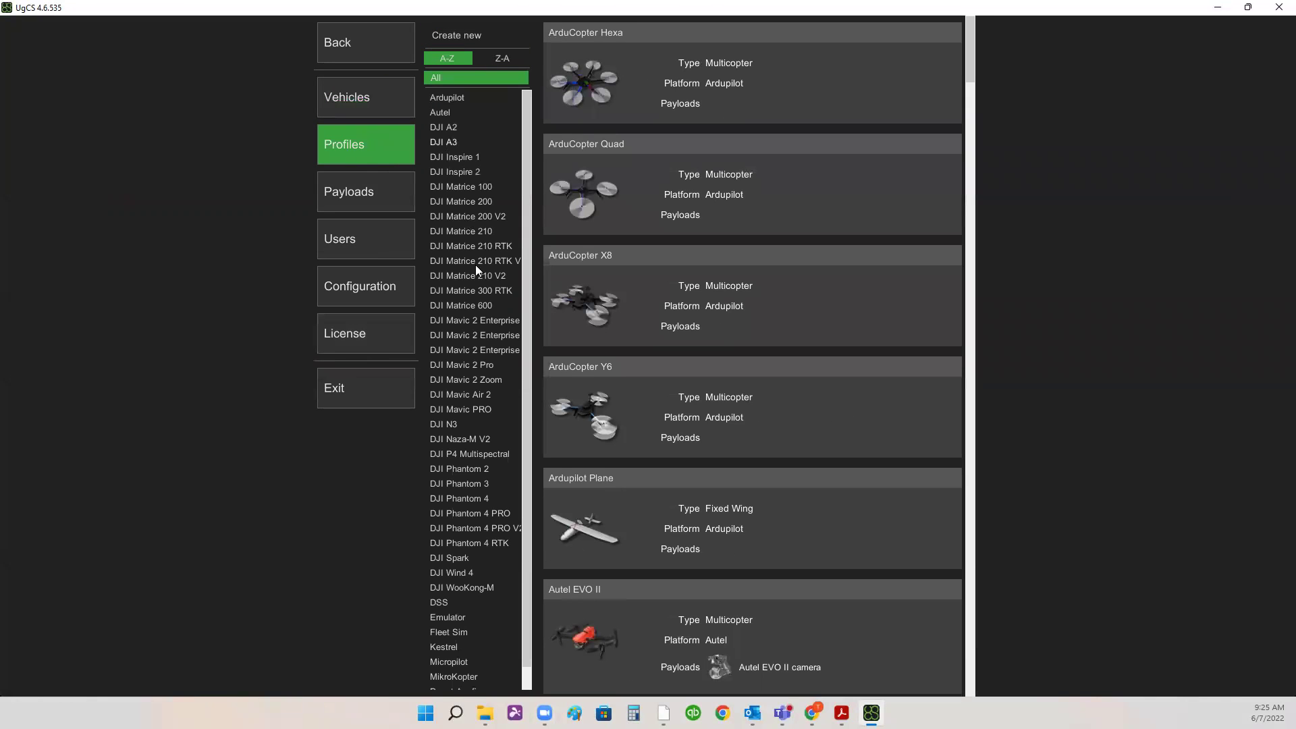
{"action": "left_click", "coordinate": [472, 307]}
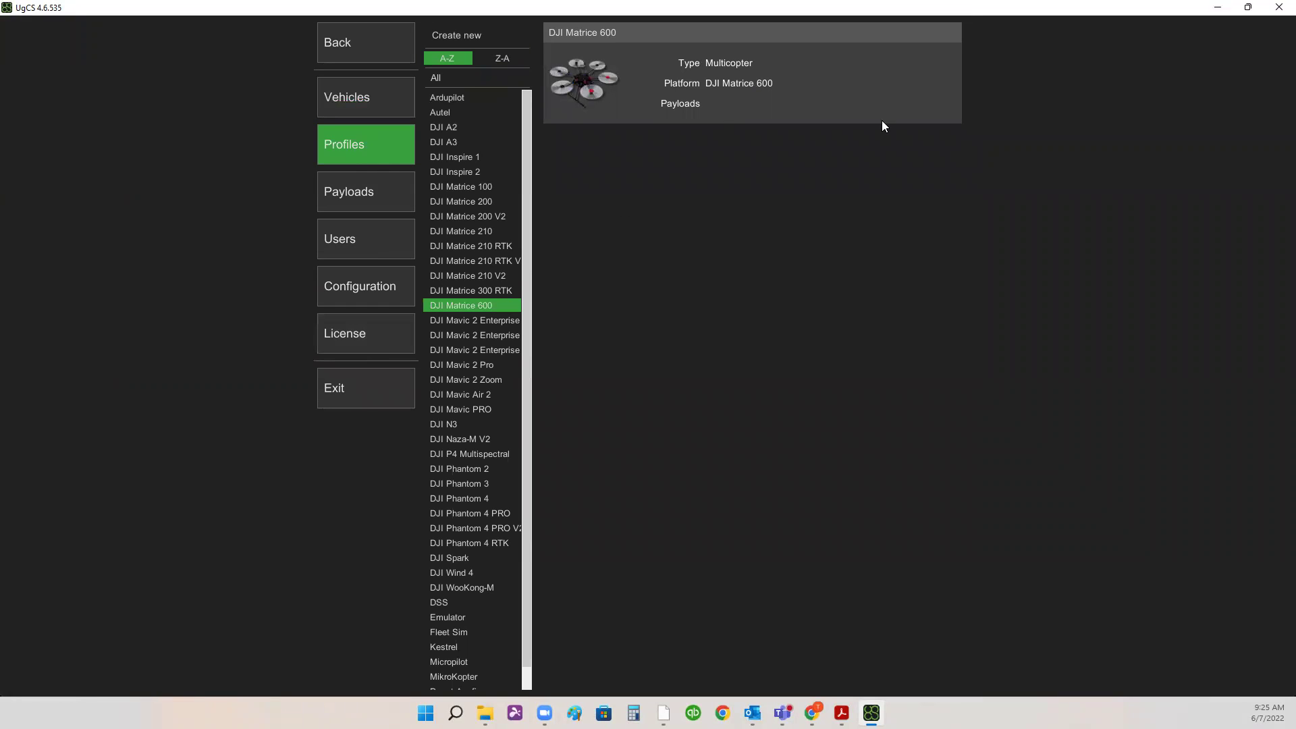
{"action": "left_click", "coordinate": [831, 71]}
{"action": "left_click", "coordinate": [866, 31]}
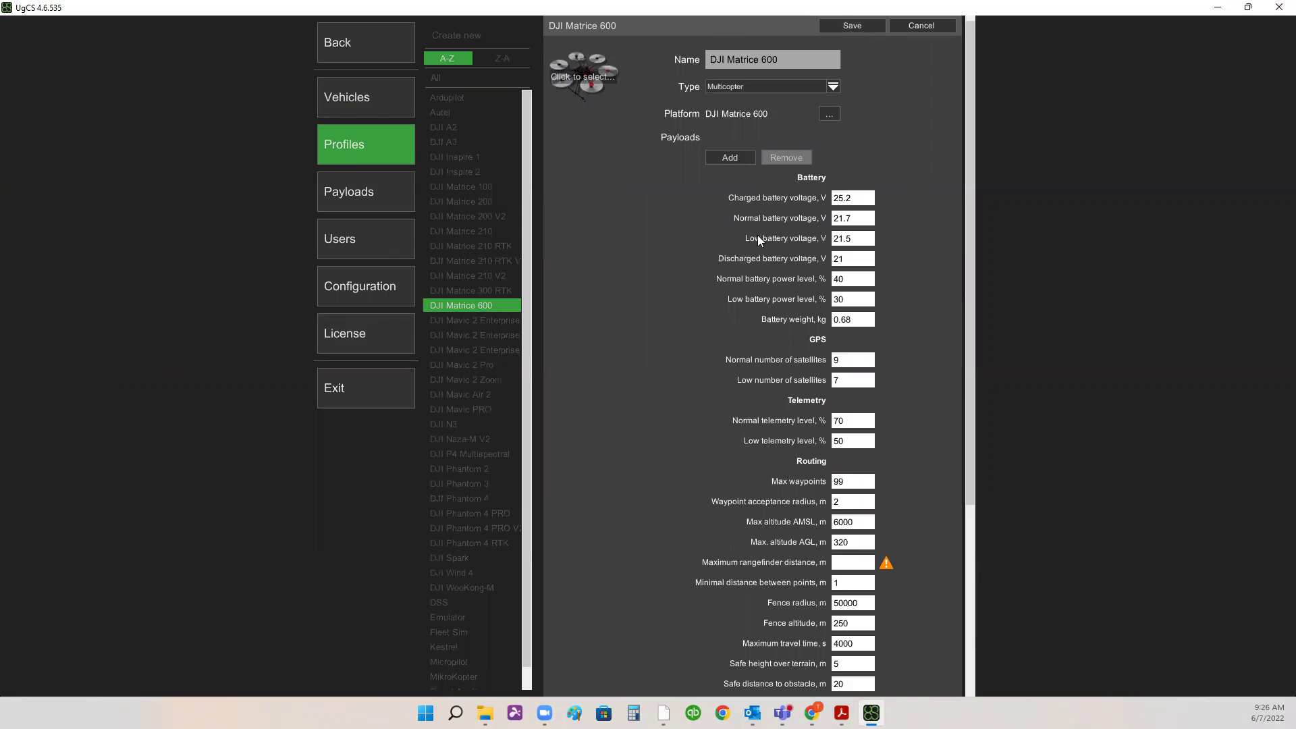
- Review the battery, GPS, telemetry and routing limits of the DJI Matrice 600 profile, save it and return to the map
{"action": "scroll", "coordinate": [906, 538], "scroll_direction": "down", "scroll_amount": 2}
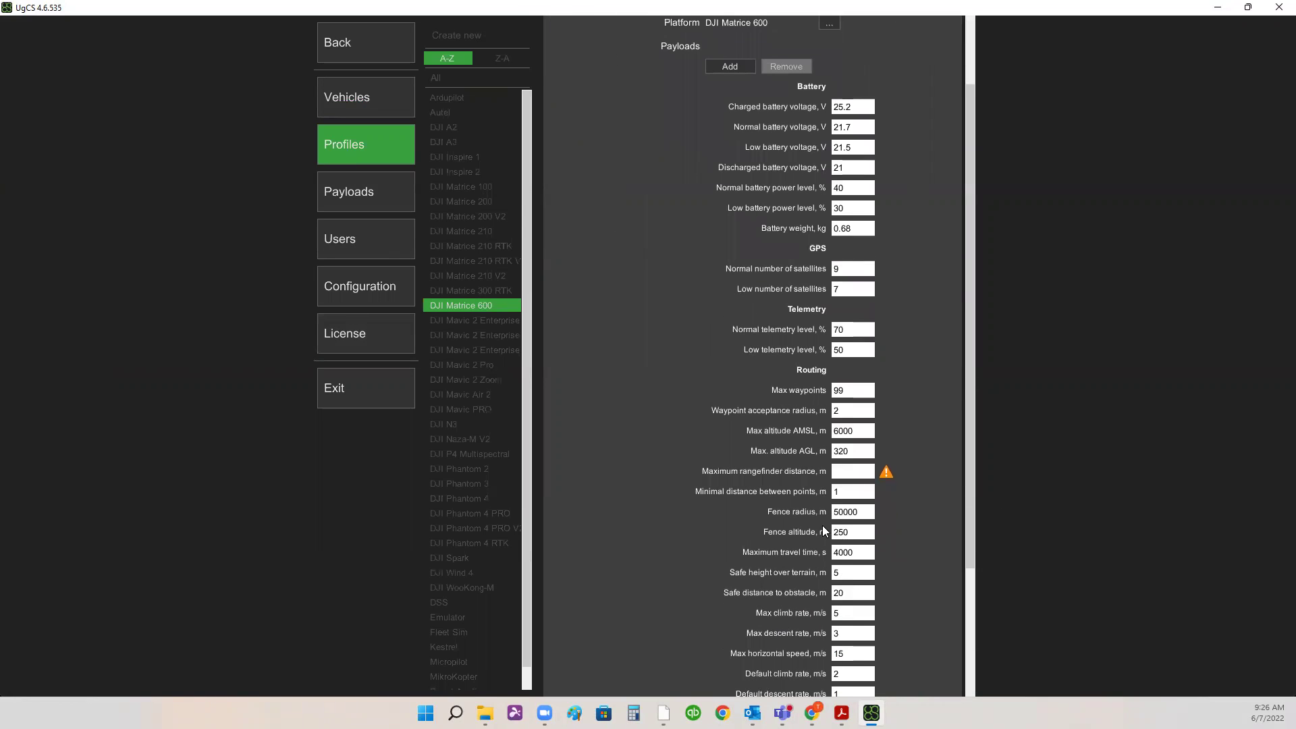
{"action": "scroll", "coordinate": [823, 544], "scroll_direction": "down", "scroll_amount": 1}
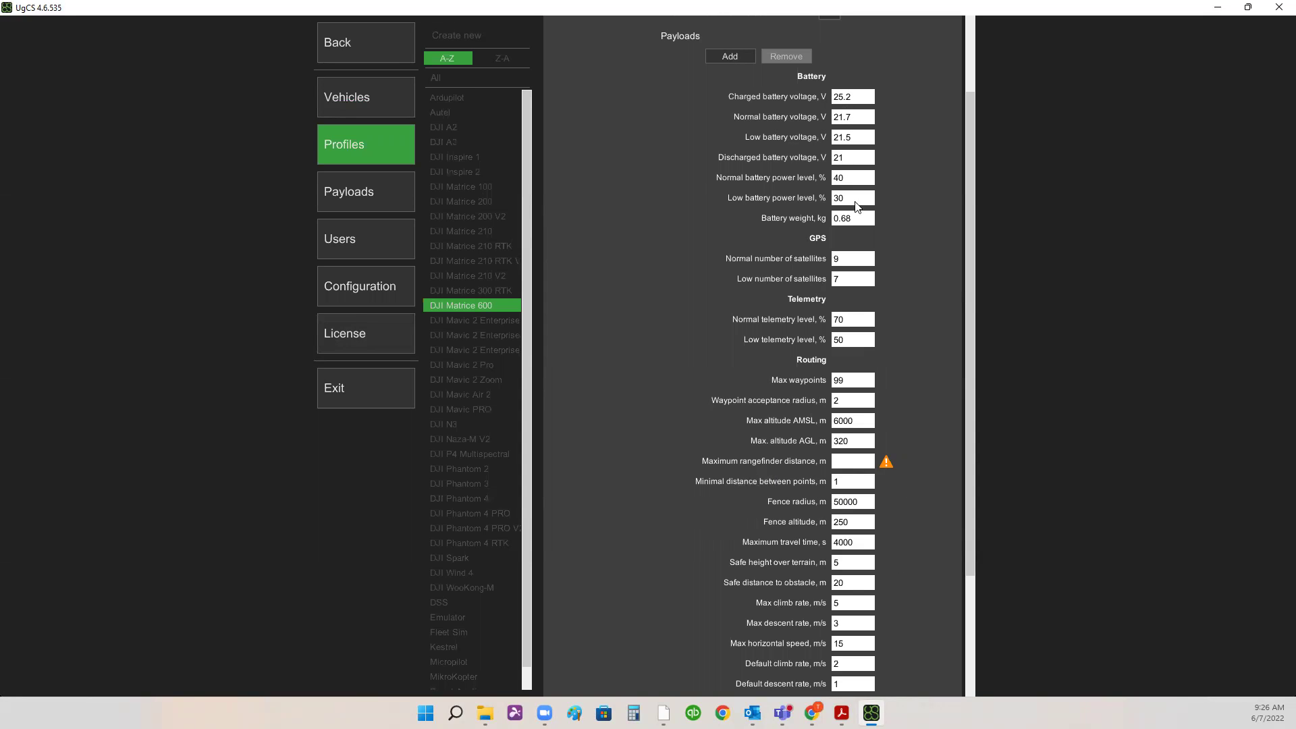
{"action": "left_click", "coordinate": [865, 504]}
{"action": "scroll", "coordinate": [861, 466], "scroll_direction": "up", "scroll_amount": 3}
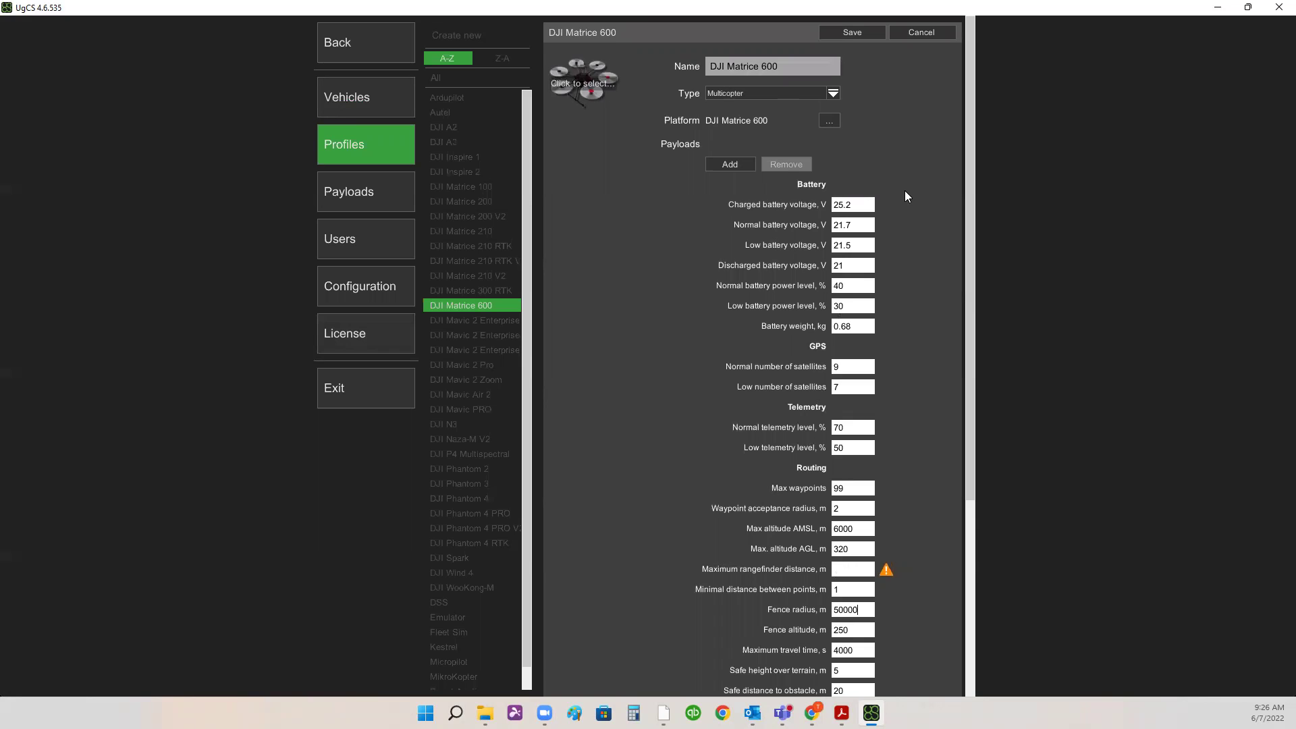
{"action": "scroll", "coordinate": [898, 202], "scroll_direction": "down", "scroll_amount": 4}
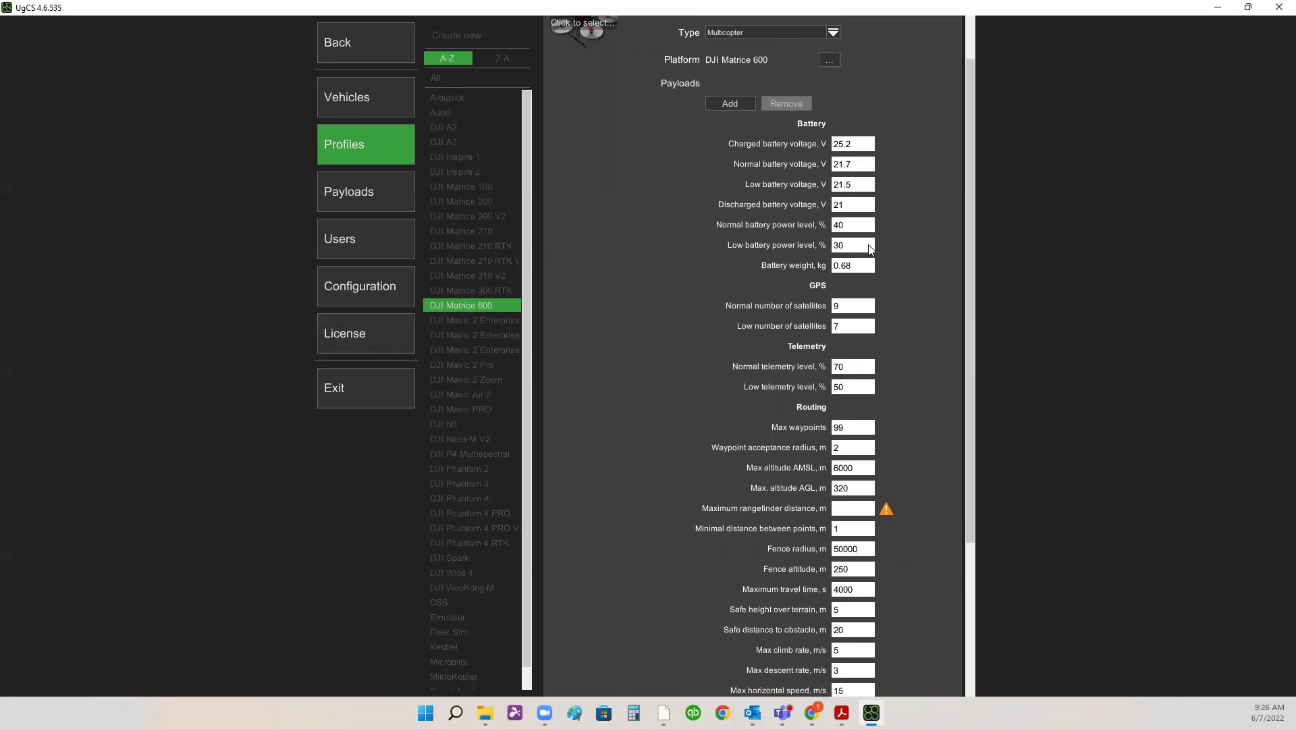
{"action": "scroll", "coordinate": [870, 248], "scroll_direction": "up", "scroll_amount": 2}
{"action": "scroll", "coordinate": [856, 248], "scroll_direction": "up", "scroll_amount": 2}
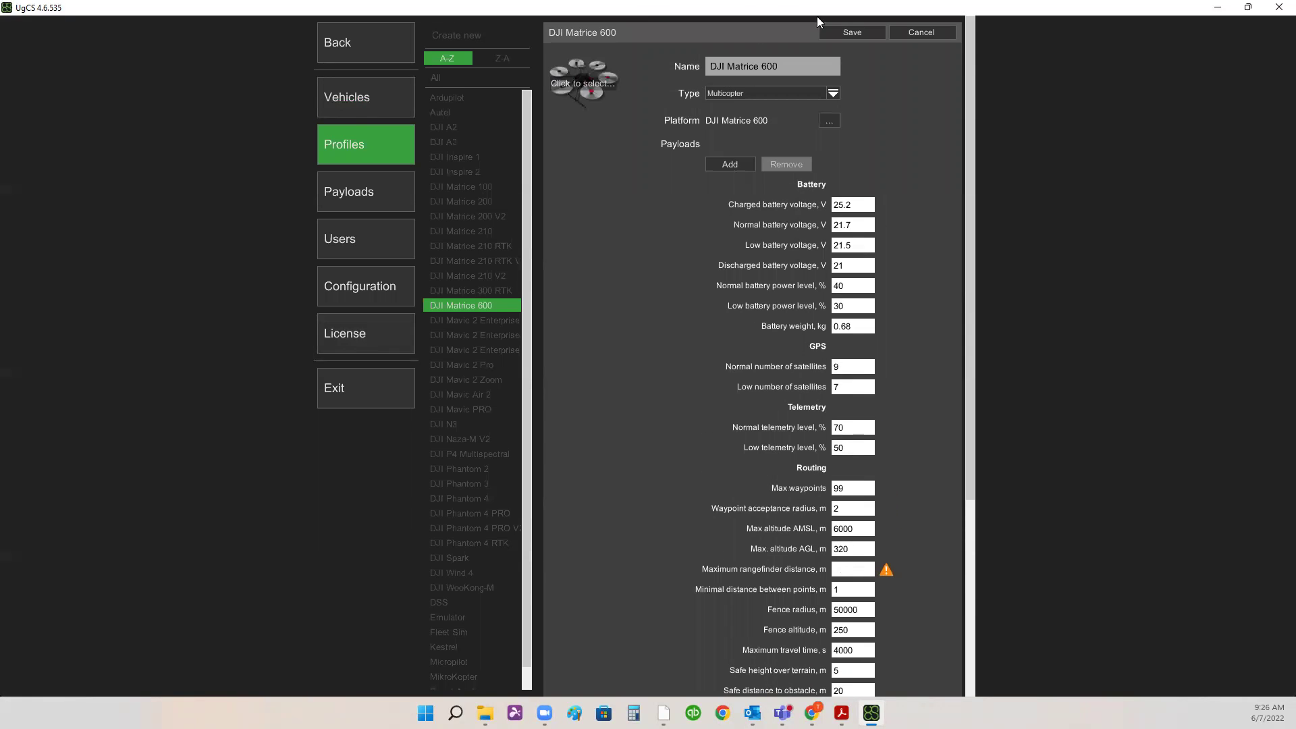
{"action": "left_click", "coordinate": [852, 33]}
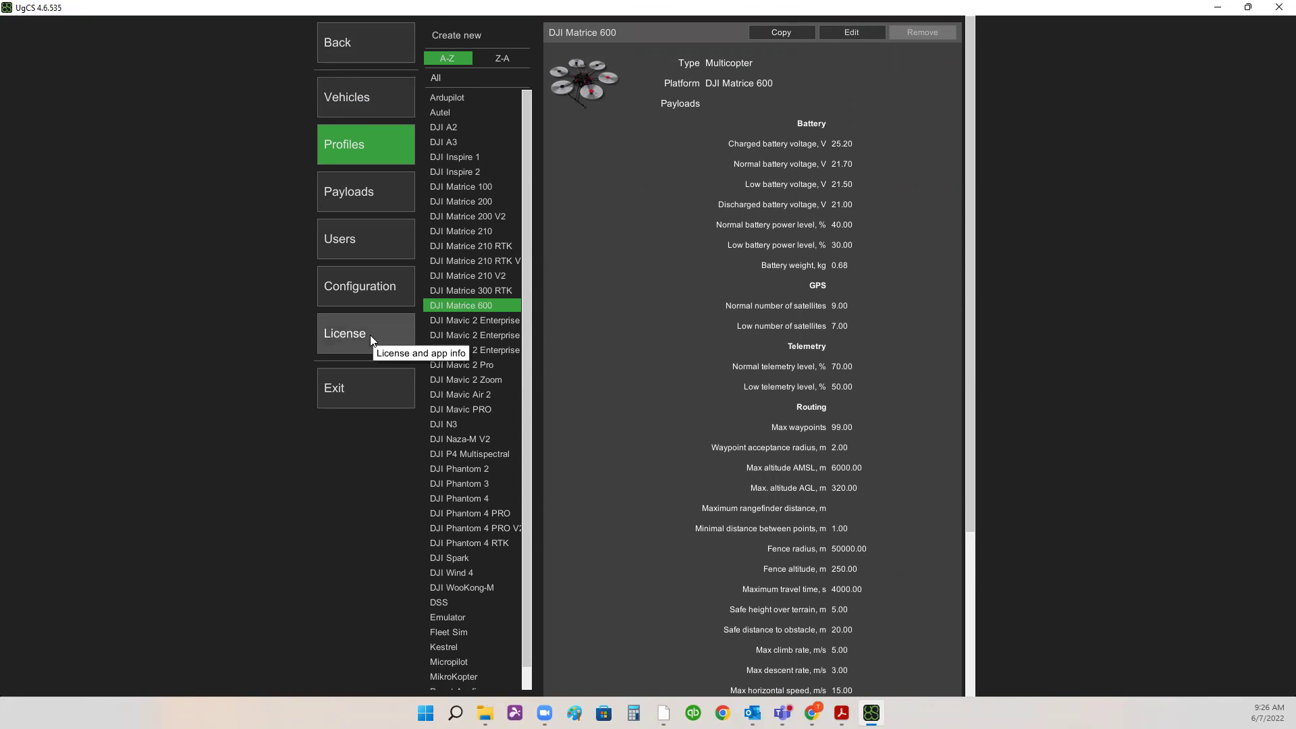
{"action": "left_click", "coordinate": [358, 39]}
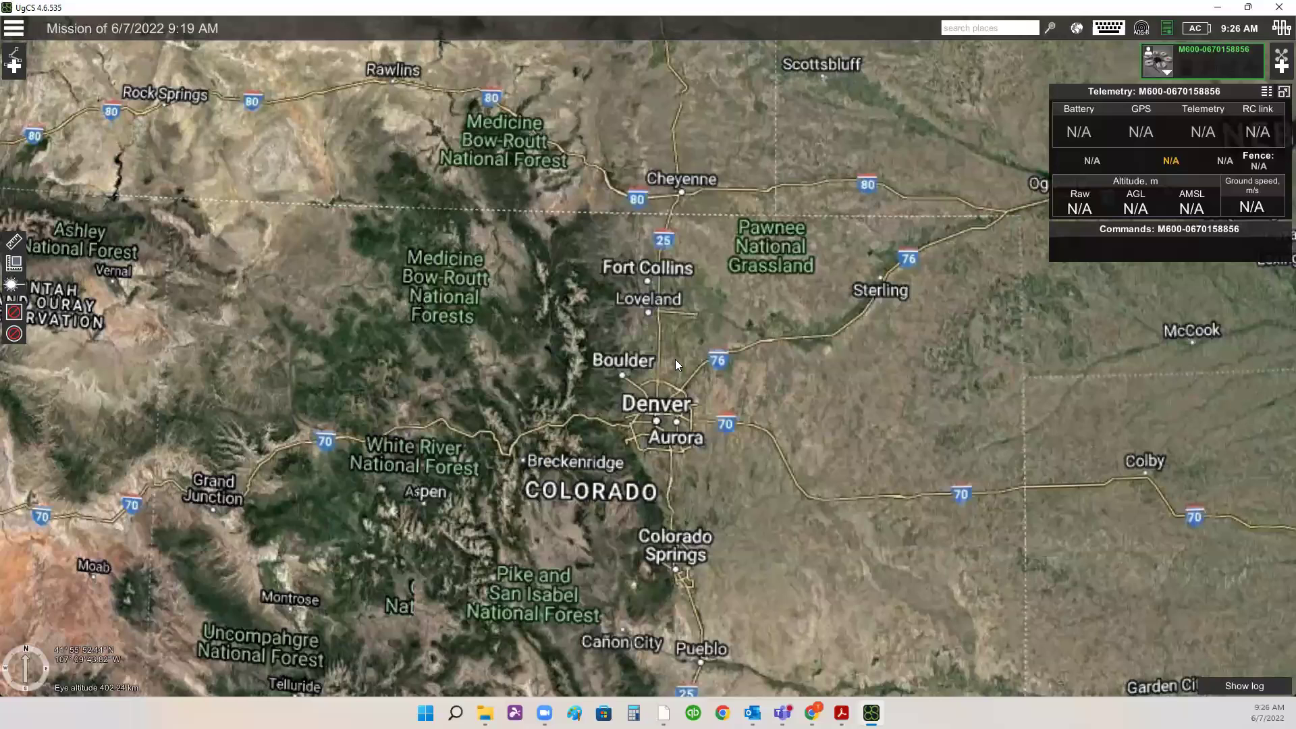
- Create a new 2D objects source named 160 in the map layers
{"action": "left_click", "coordinate": [1074, 28]}
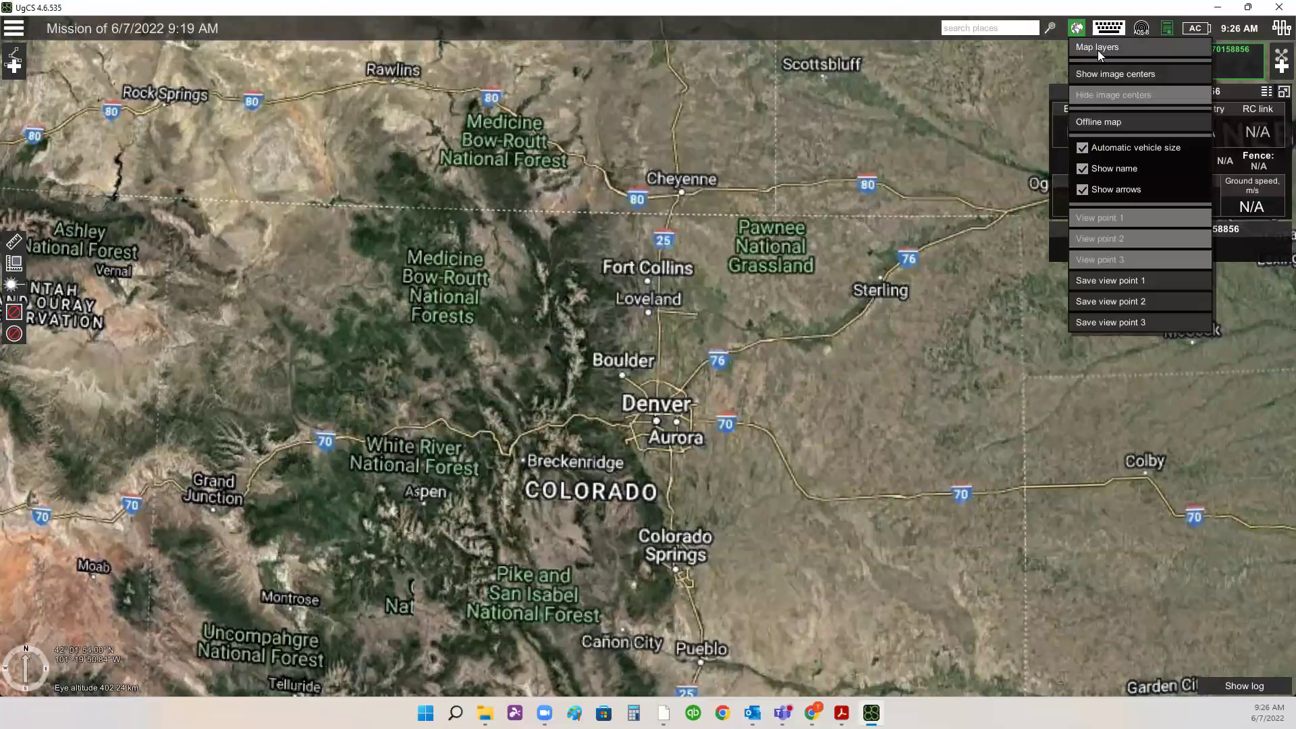
{"action": "left_click", "coordinate": [1098, 50]}
{"action": "left_click", "coordinate": [999, 121]}
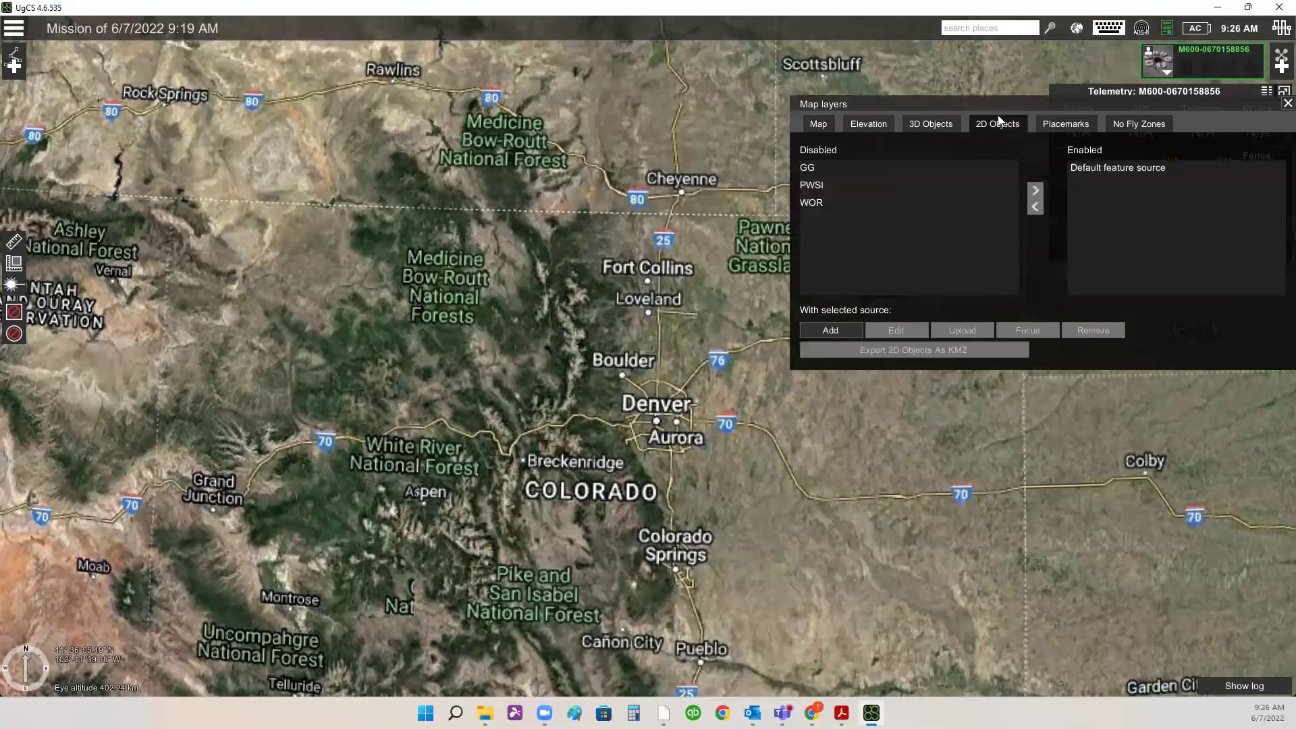
{"action": "left_click", "coordinate": [829, 331]}
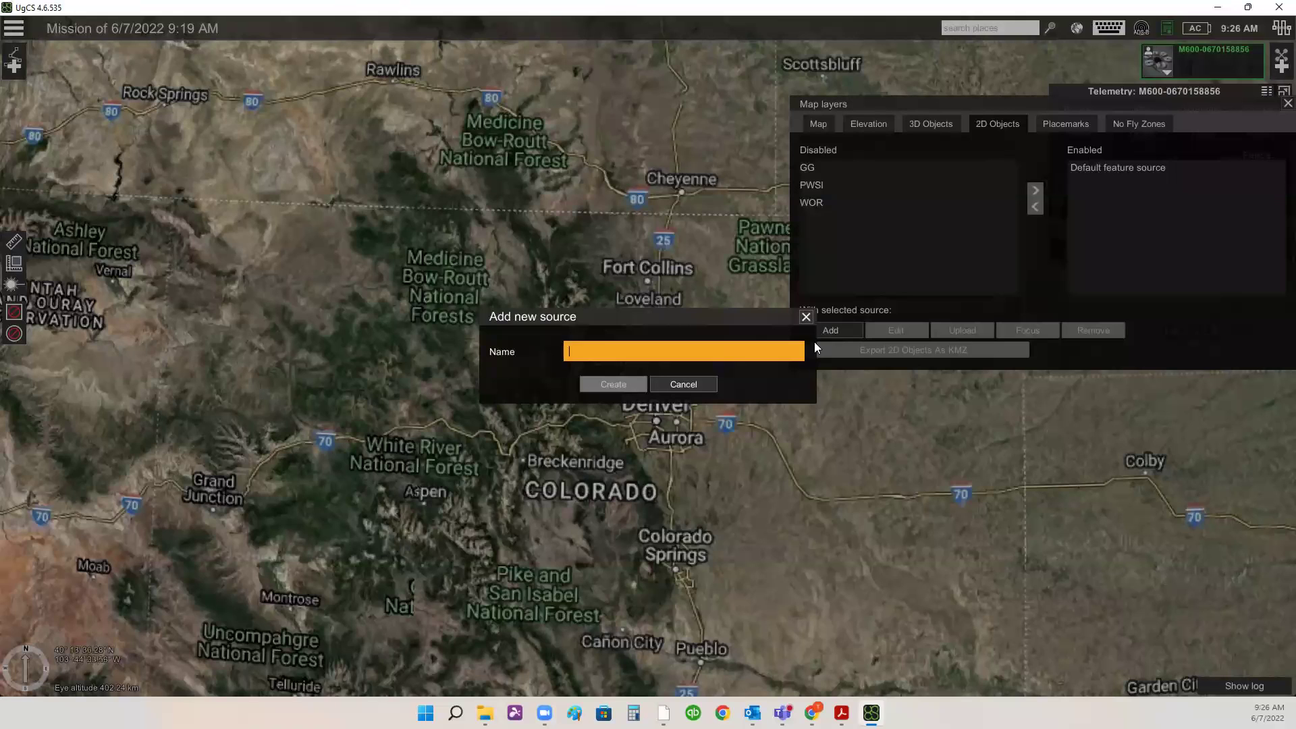
{"action": "type", "text": "1"}
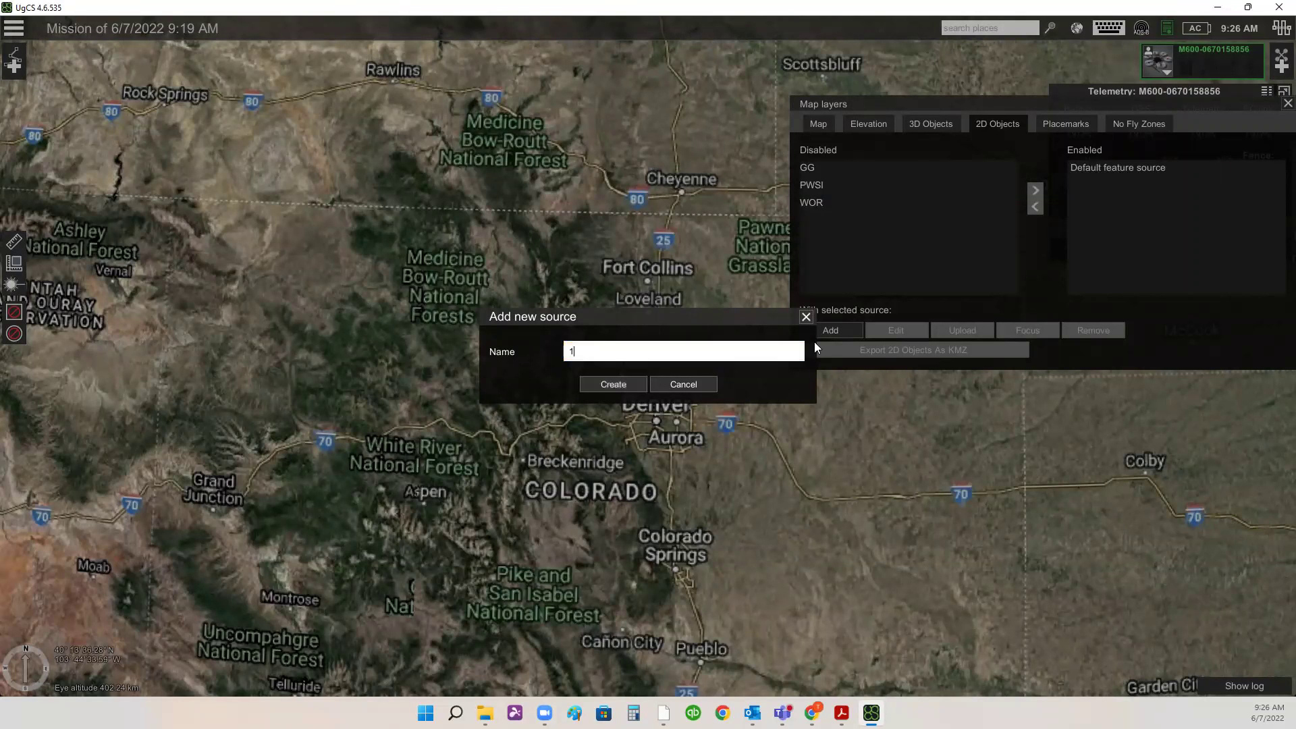
{"action": "type", "text": "11"}
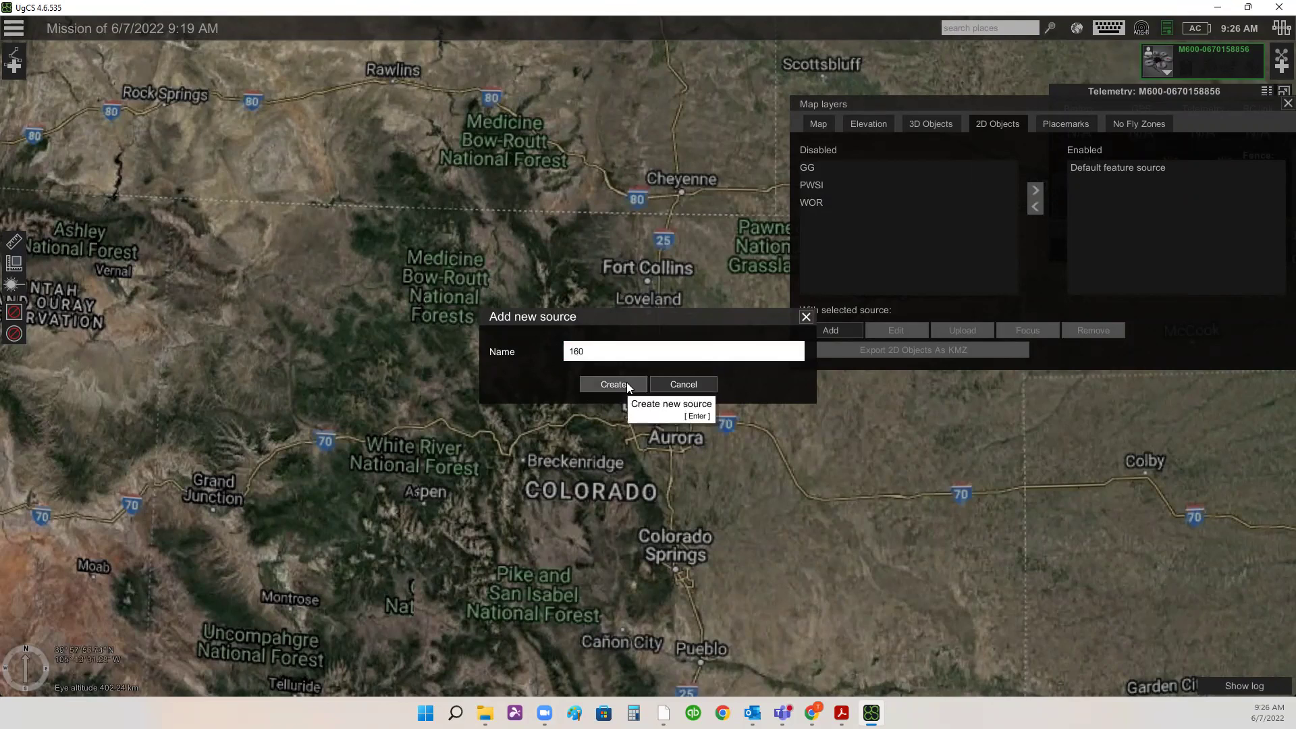
{"action": "left_click", "coordinate": [615, 384]}
- Upload the file 160.kmz from the desktop folder 160 into the 160 source
{"action": "left_click", "coordinate": [804, 223]}
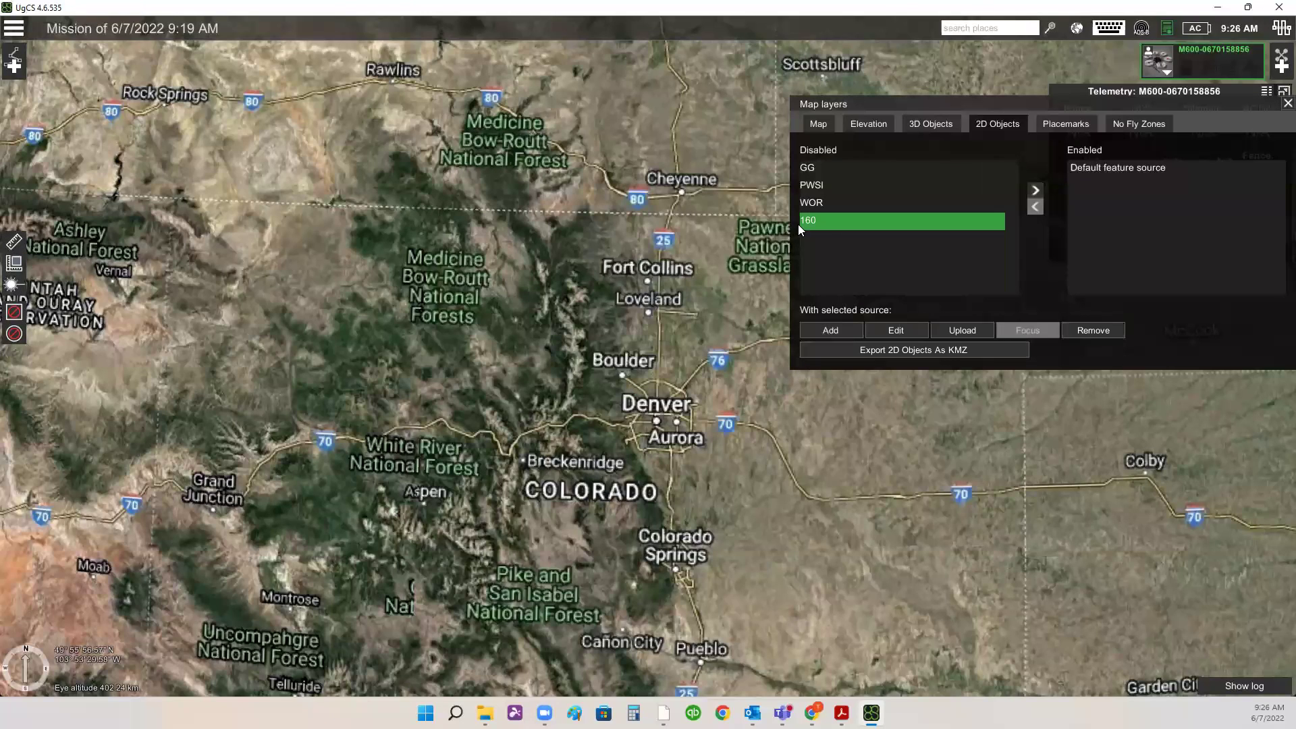
{"action": "left_click", "coordinate": [963, 329]}
{"action": "left_click", "coordinate": [120, 110]}
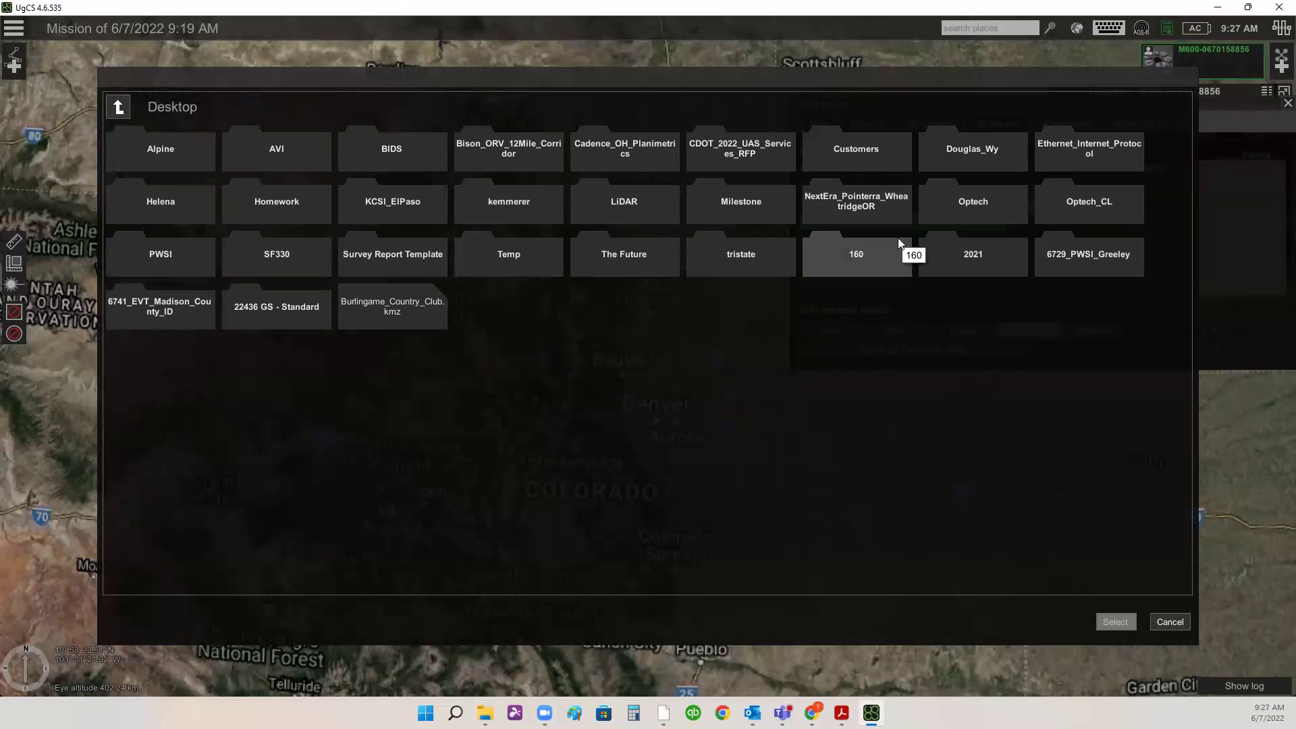
{"action": "left_click", "coordinate": [871, 254]}
{"action": "left_click", "coordinate": [200, 158]}
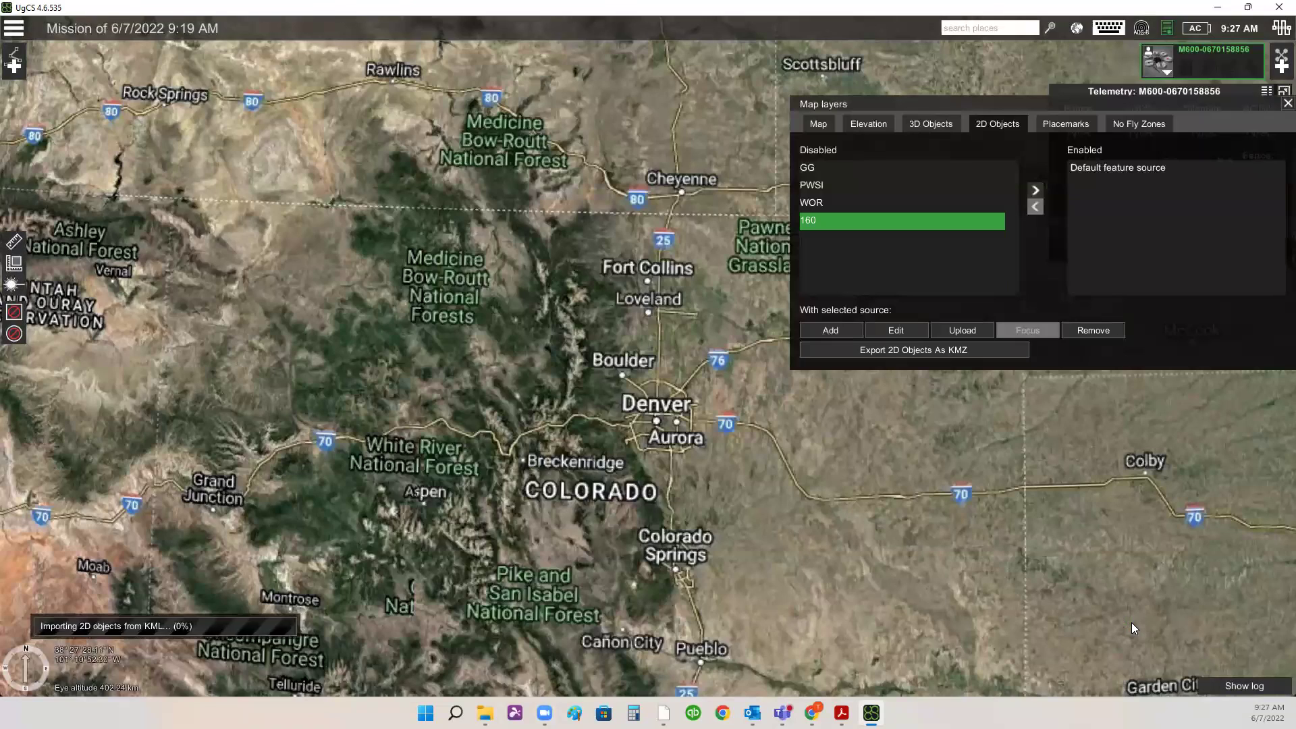
{"action": "left_click", "coordinate": [1131, 622]}
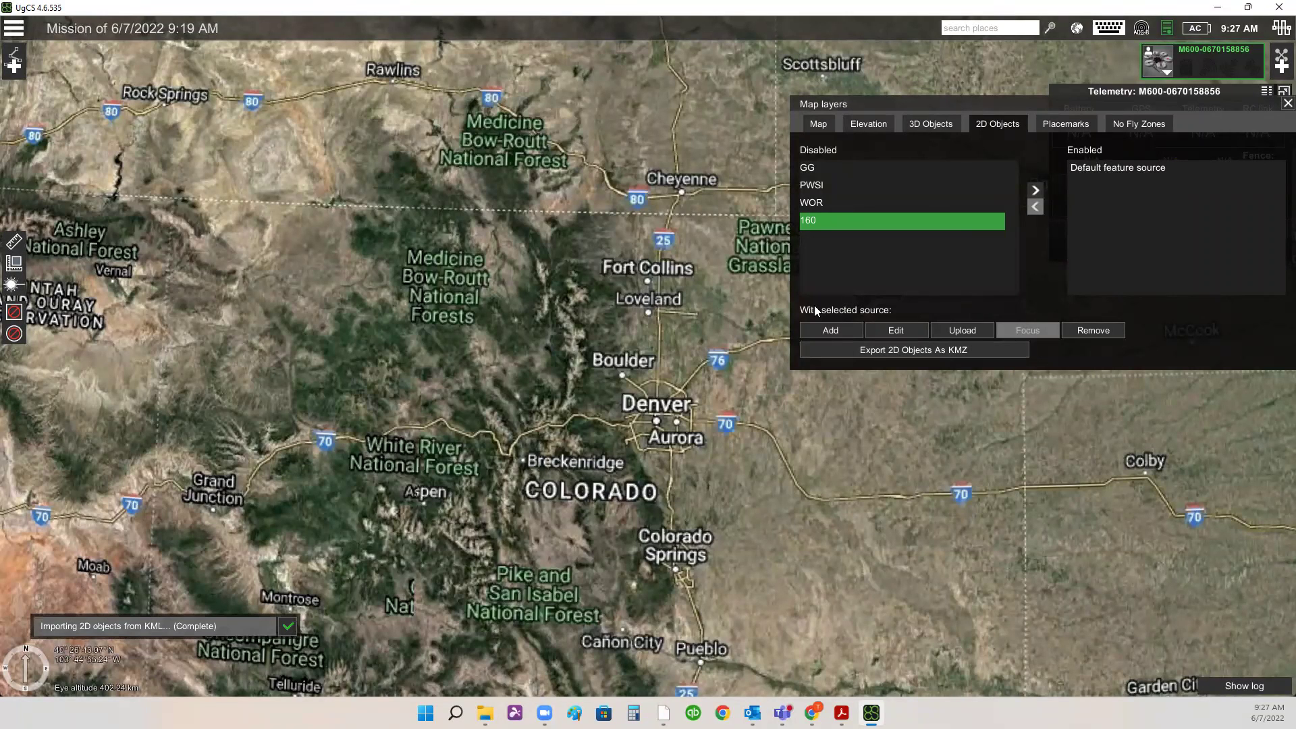
- Enable the 160 source, focus the map on it and close the map layers
{"action": "left_click", "coordinate": [1036, 191]}
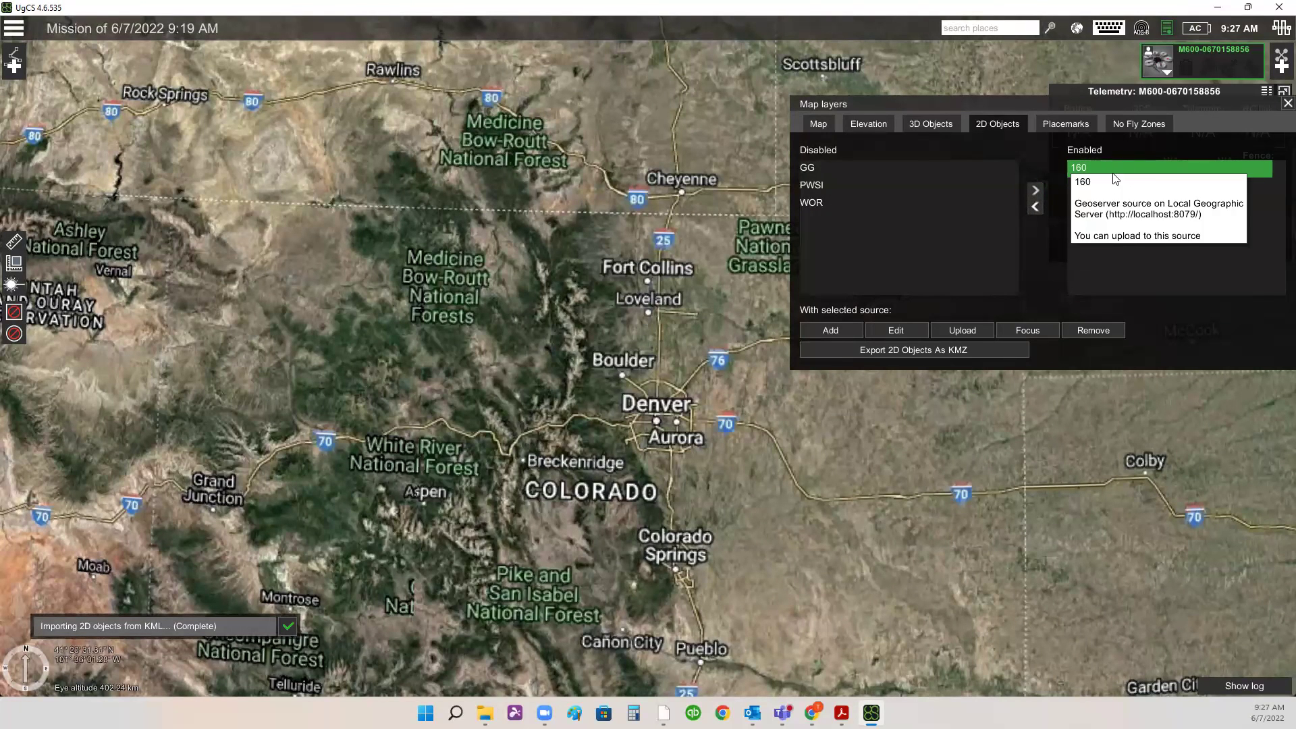
{"action": "left_click", "coordinate": [1027, 329]}
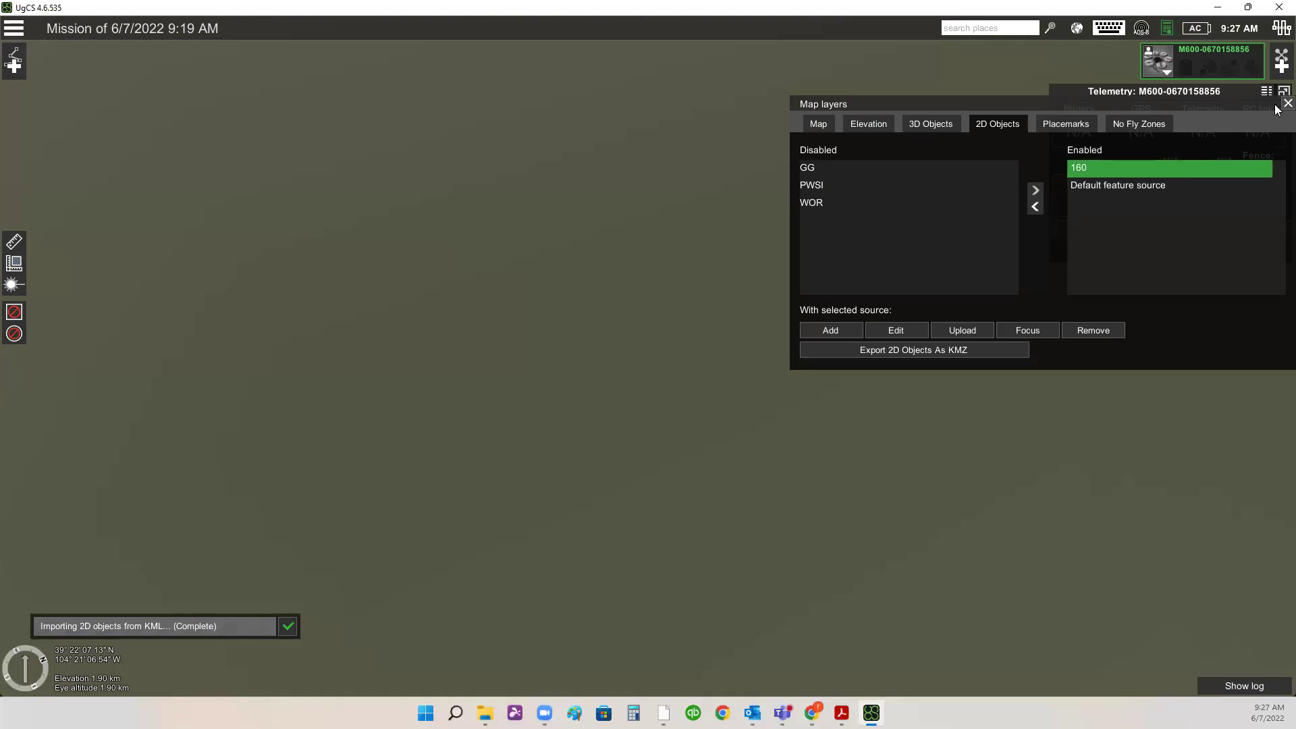
{"action": "left_click", "coordinate": [1287, 102]}
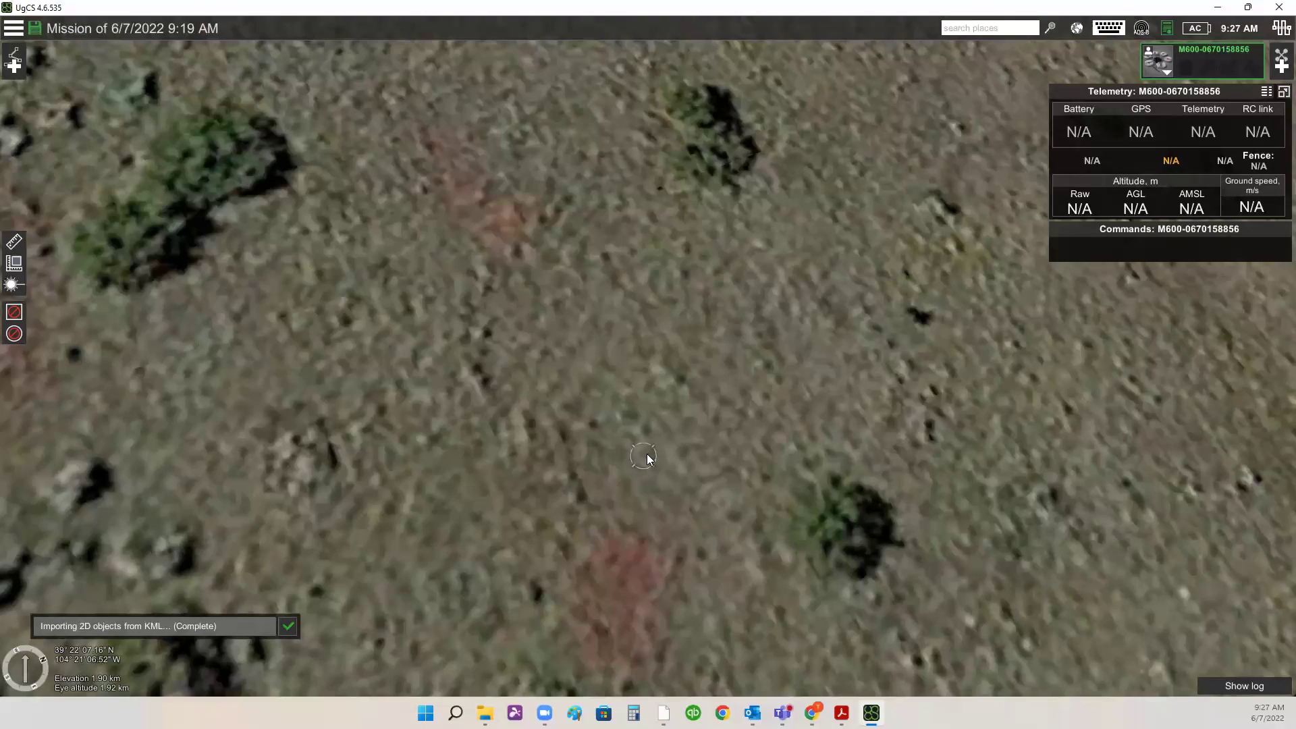
- Examine the imported 160 boundary and its surroundings on the map in a north-up, near top-down view
{"action": "scroll", "coordinate": [647, 457], "scroll_direction": "down", "scroll_amount": 3}
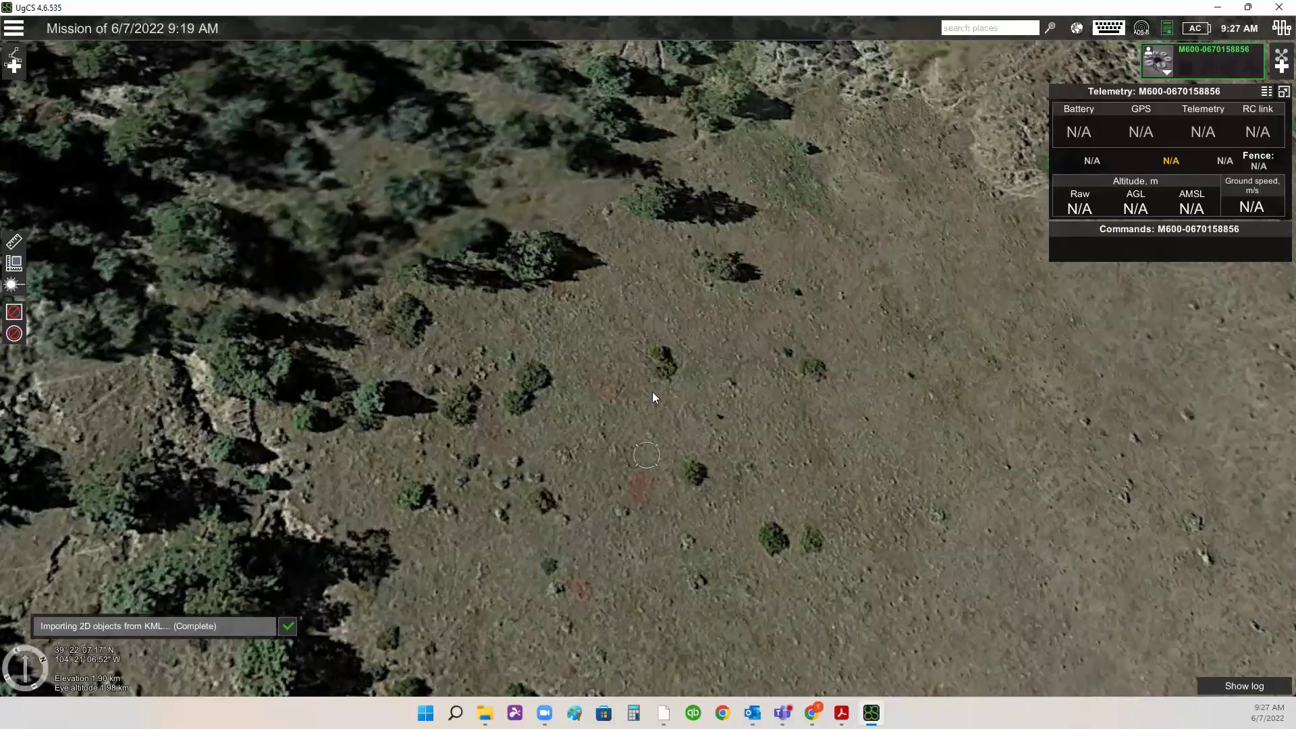
{"action": "scroll", "coordinate": [572, 335], "scroll_direction": "down", "scroll_amount": 5}
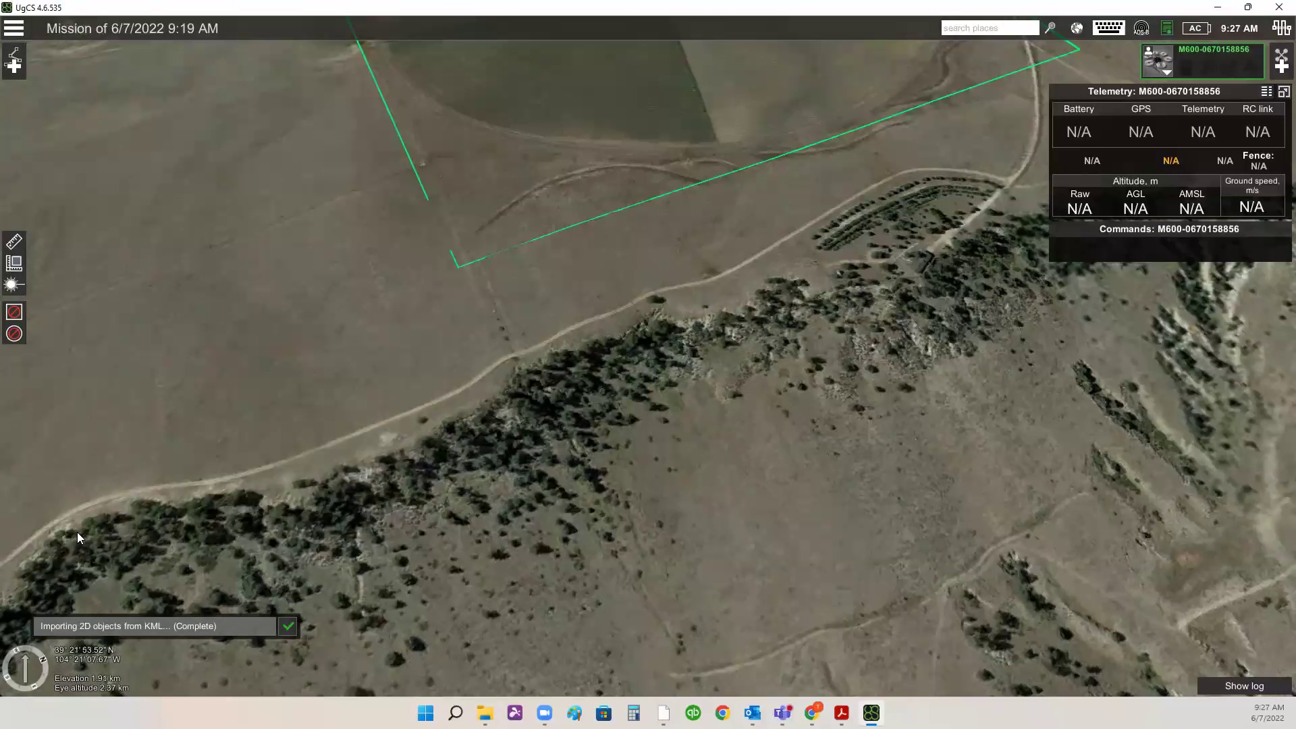
{"action": "left_click", "coordinate": [45, 666]}
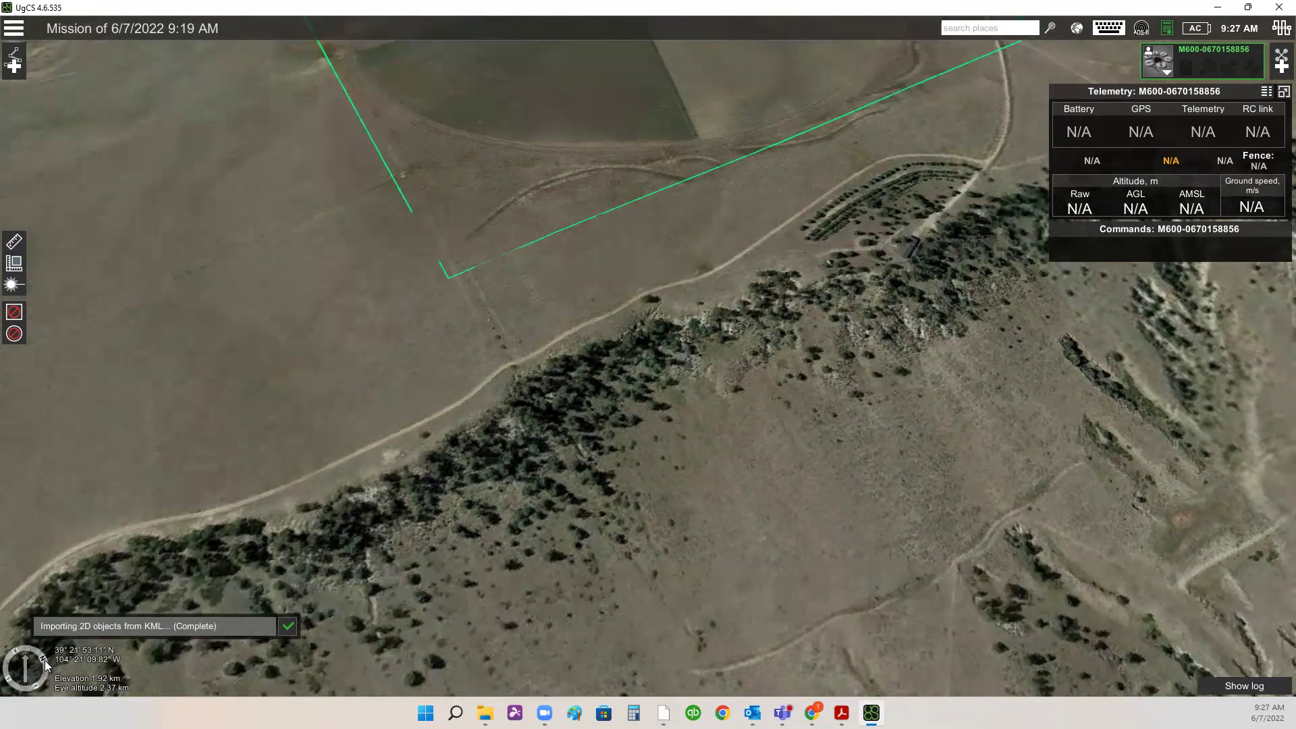
{"action": "scroll", "coordinate": [485, 305], "scroll_direction": "down", "scroll_amount": 3}
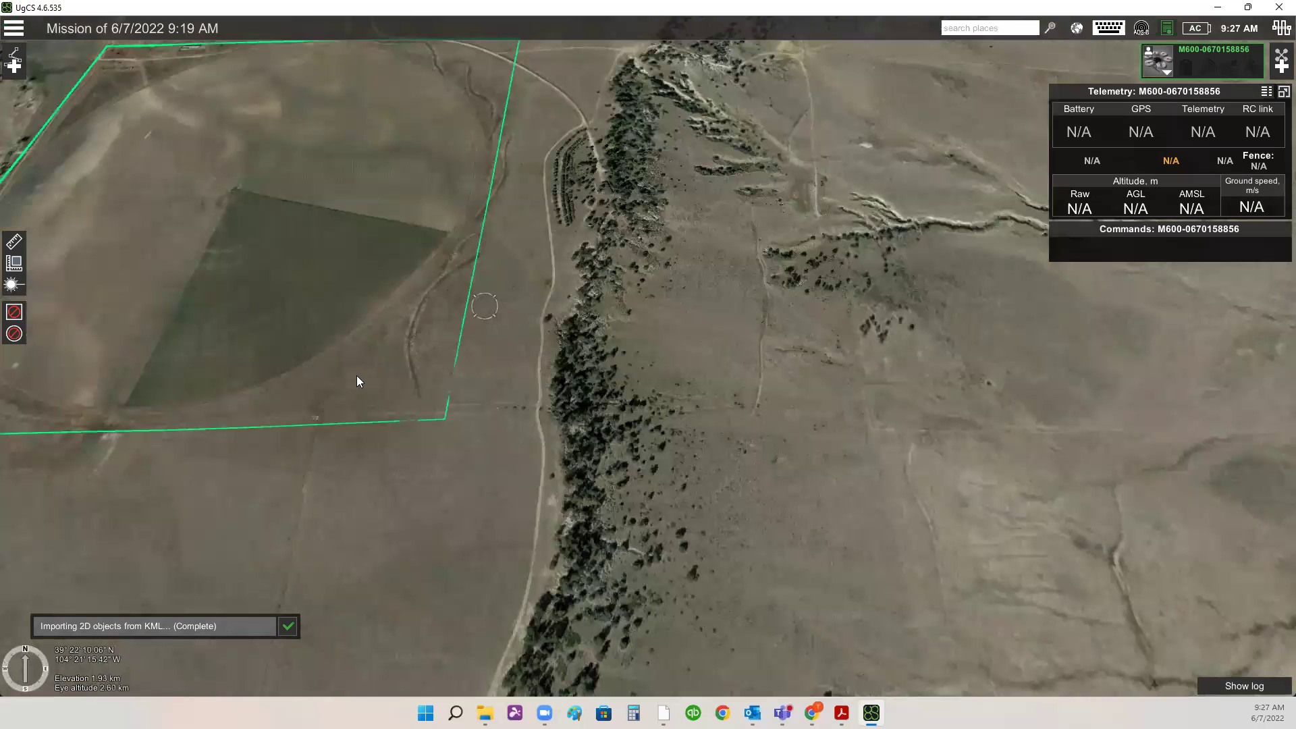
{"action": "left_click_drag", "start_coordinate": [242, 306], "coordinate": [630, 440]}
{"action": "scroll", "coordinate": [647, 407], "scroll_direction": "down", "scroll_amount": 2}
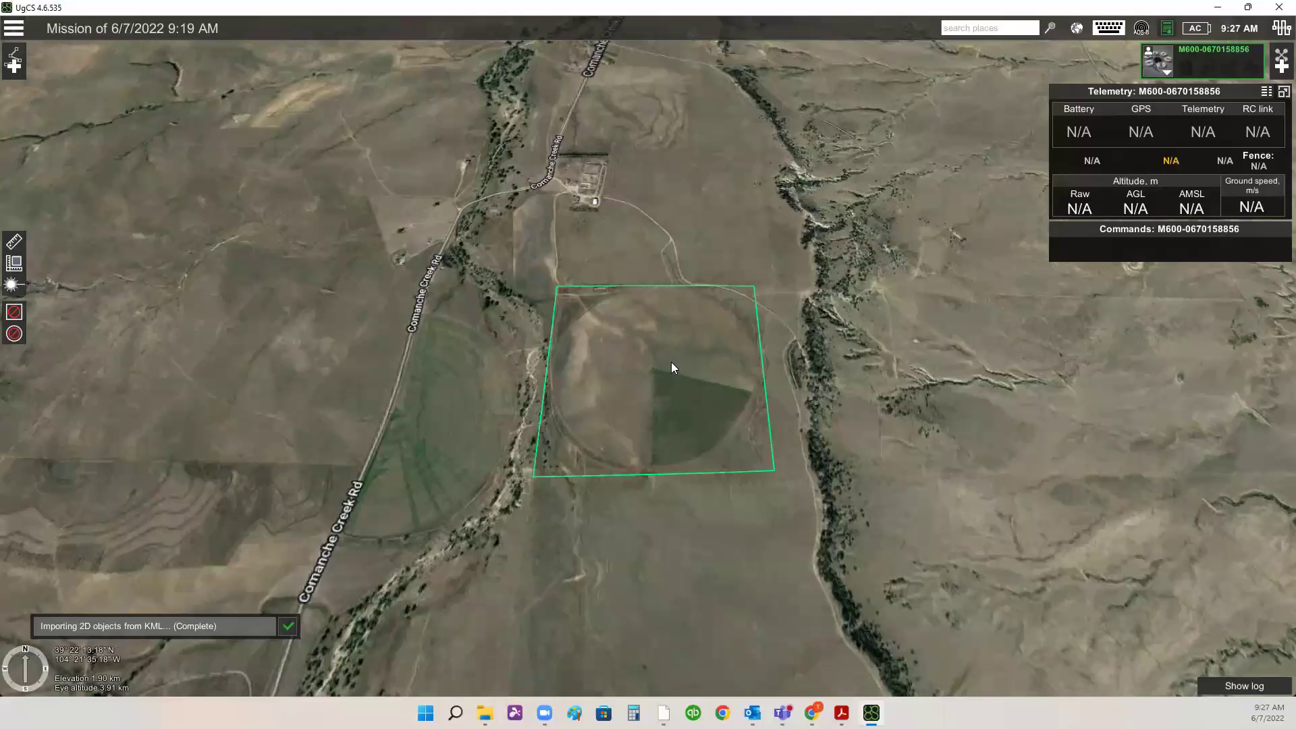
{"action": "left_click_drag", "start_coordinate": [673, 333], "coordinate": [726, 449]}
{"action": "middle_click_drag", "start_coordinate": [723, 424], "coordinate": [753, 486]}
{"action": "right_click_drag", "start_coordinate": [754, 487], "coordinate": [715, 247]}
{"action": "right_click_drag", "start_coordinate": [740, 420], "coordinate": [740, 421]}
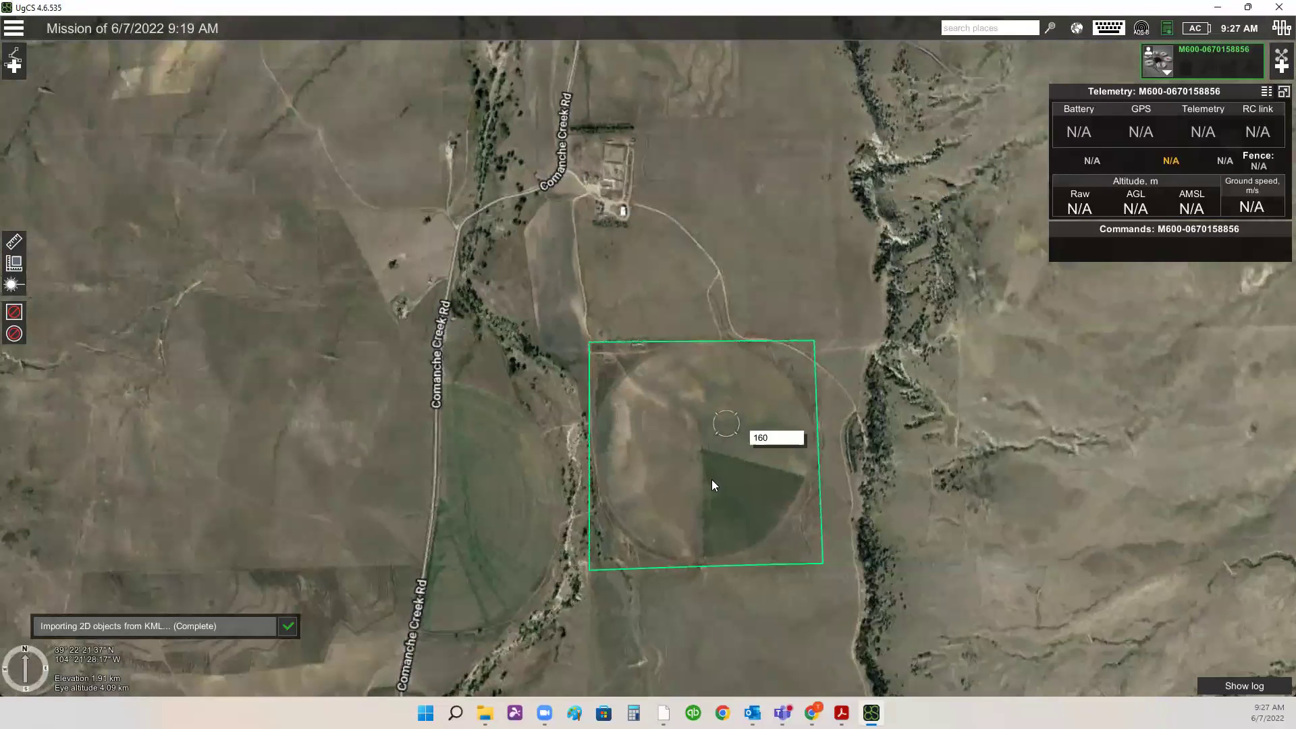
- Examine the circular field inside the 160 boundary up close, including its north edge, center pivot and southwest part
{"action": "scroll", "coordinate": [712, 477], "scroll_direction": "up", "scroll_amount": 1}
{"action": "scroll", "coordinate": [714, 472], "scroll_direction": "up", "scroll_amount": 2}
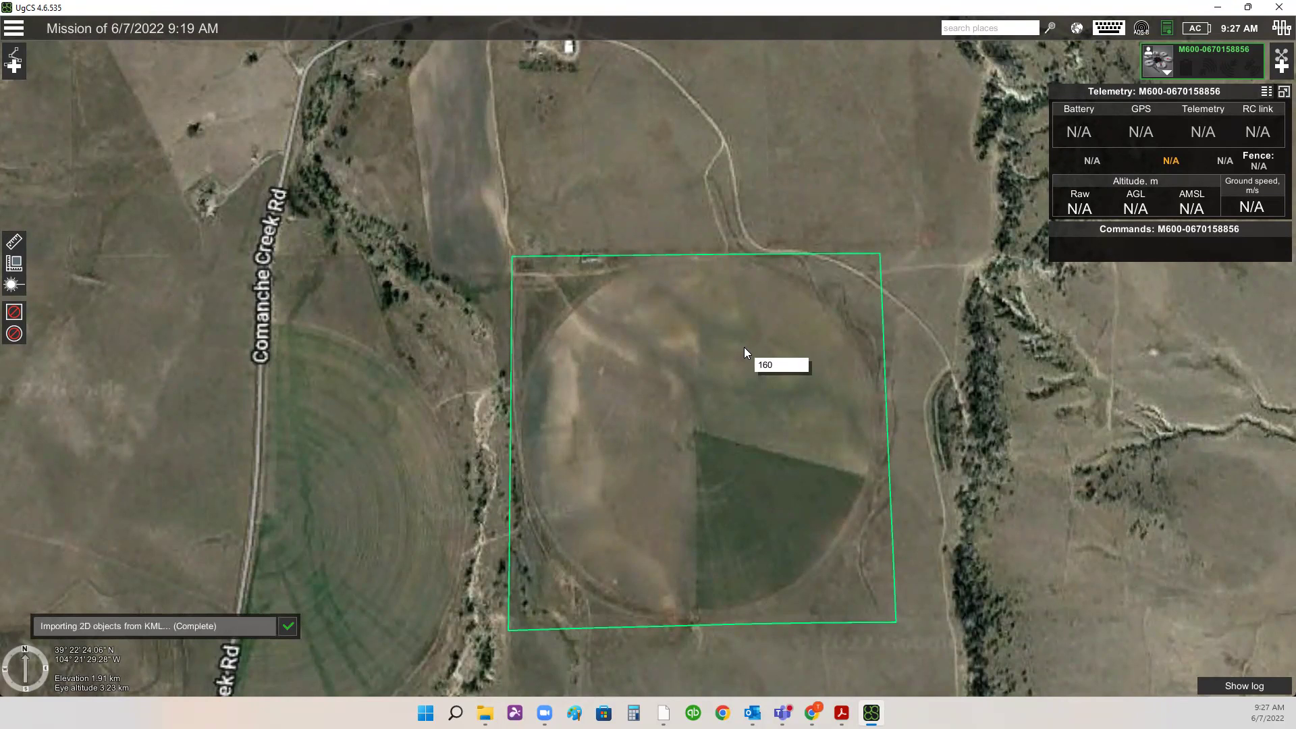
{"action": "scroll", "coordinate": [712, 358], "scroll_direction": "up", "scroll_amount": 1}
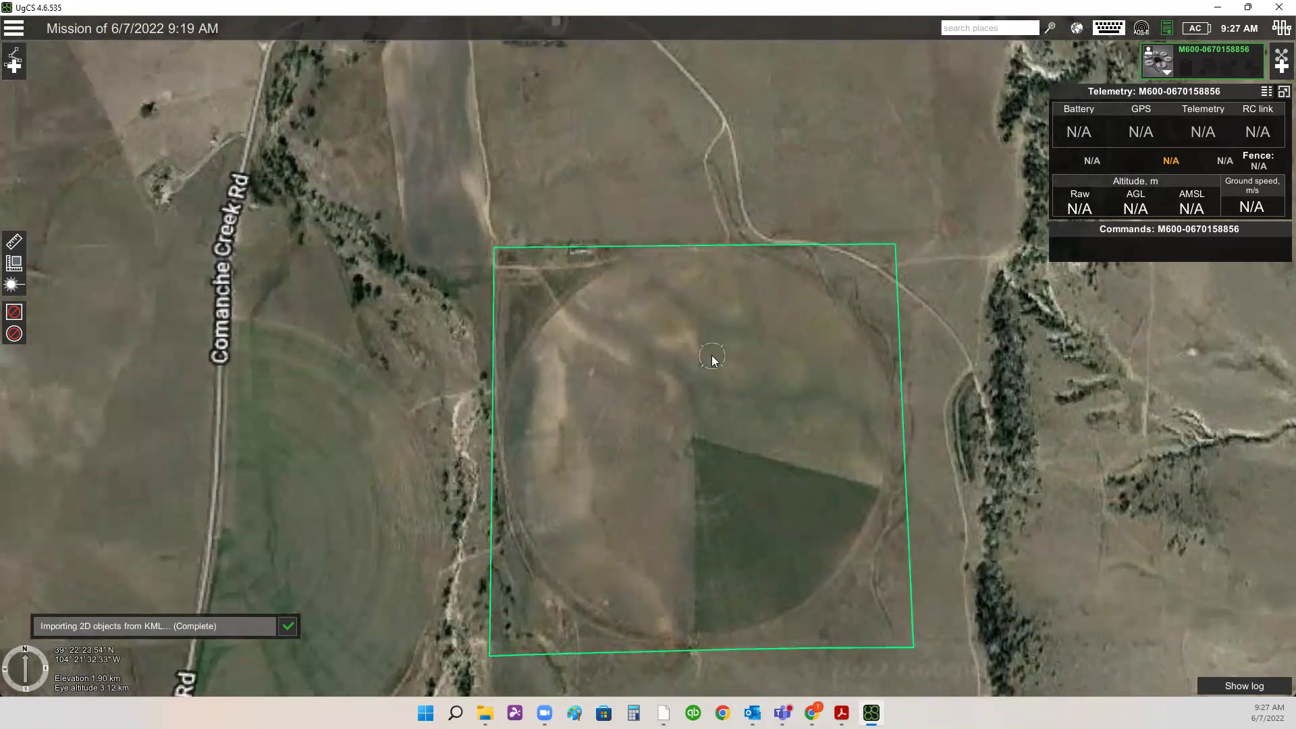
{"action": "scroll", "coordinate": [712, 356], "scroll_direction": "up", "scroll_amount": 2}
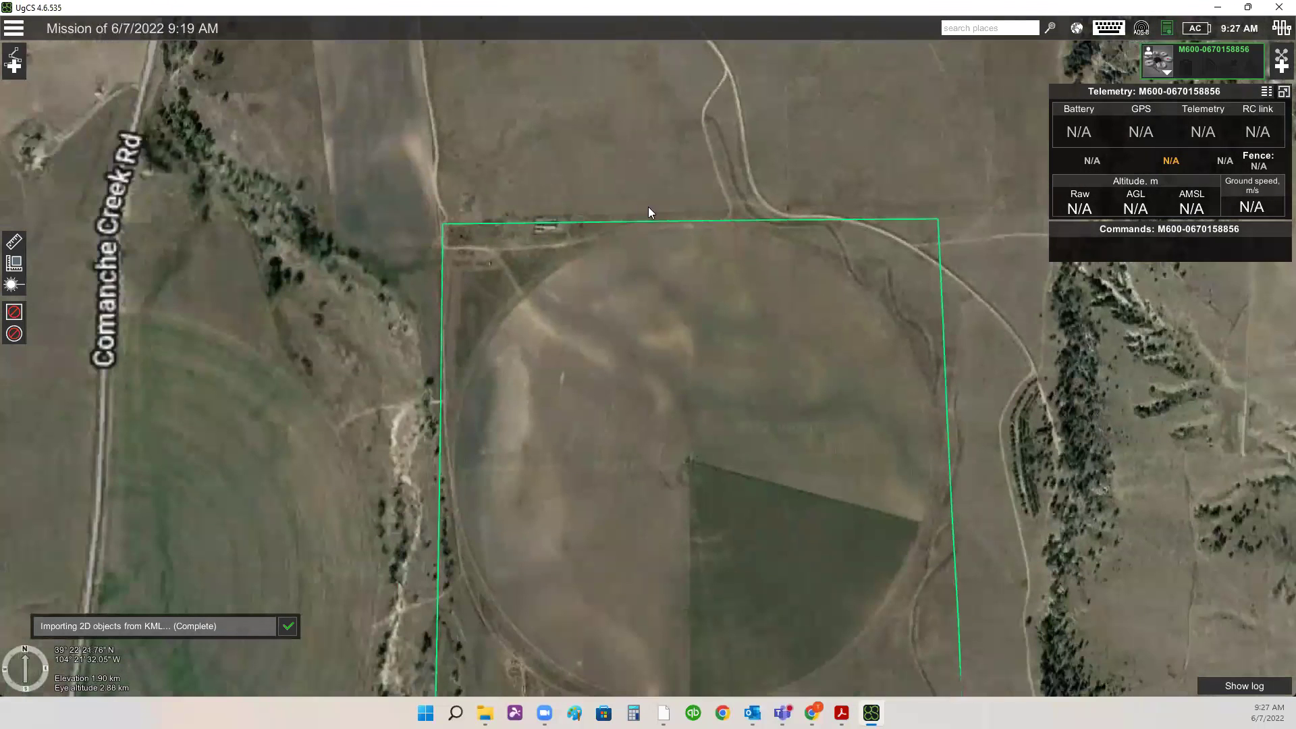
{"action": "scroll", "coordinate": [692, 381], "scroll_direction": "up", "scroll_amount": 2}
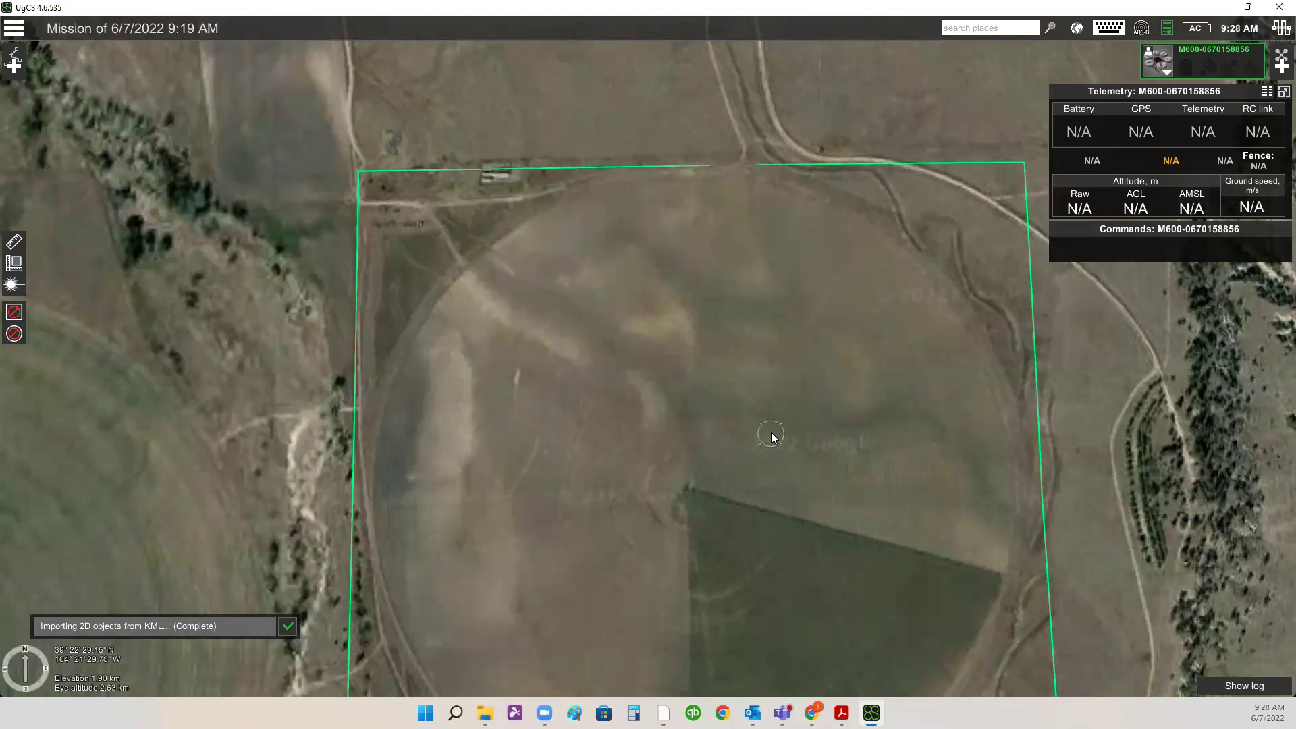
{"action": "scroll", "coordinate": [774, 439], "scroll_direction": "down", "scroll_amount": 3}
{"action": "scroll", "coordinate": [789, 367], "scroll_direction": "down", "scroll_amount": 4}
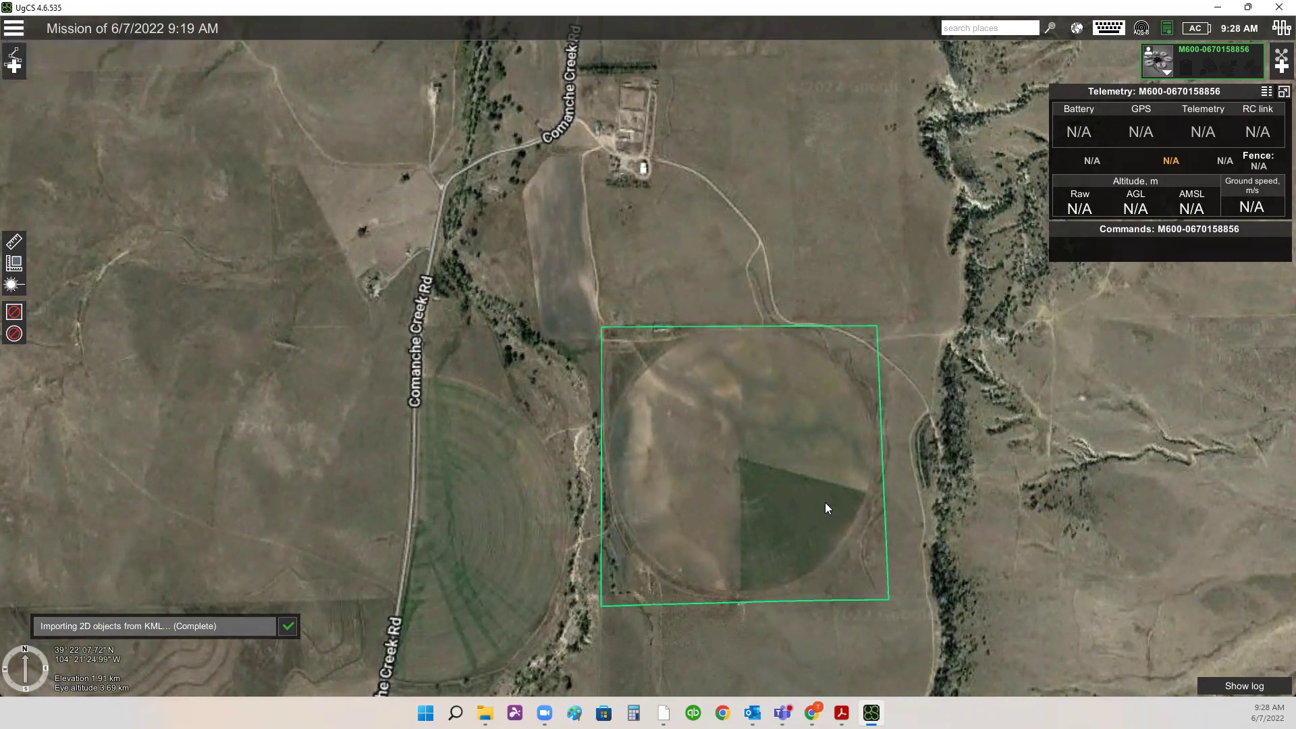
{"action": "scroll", "coordinate": [740, 432], "scroll_direction": "up", "scroll_amount": 1}
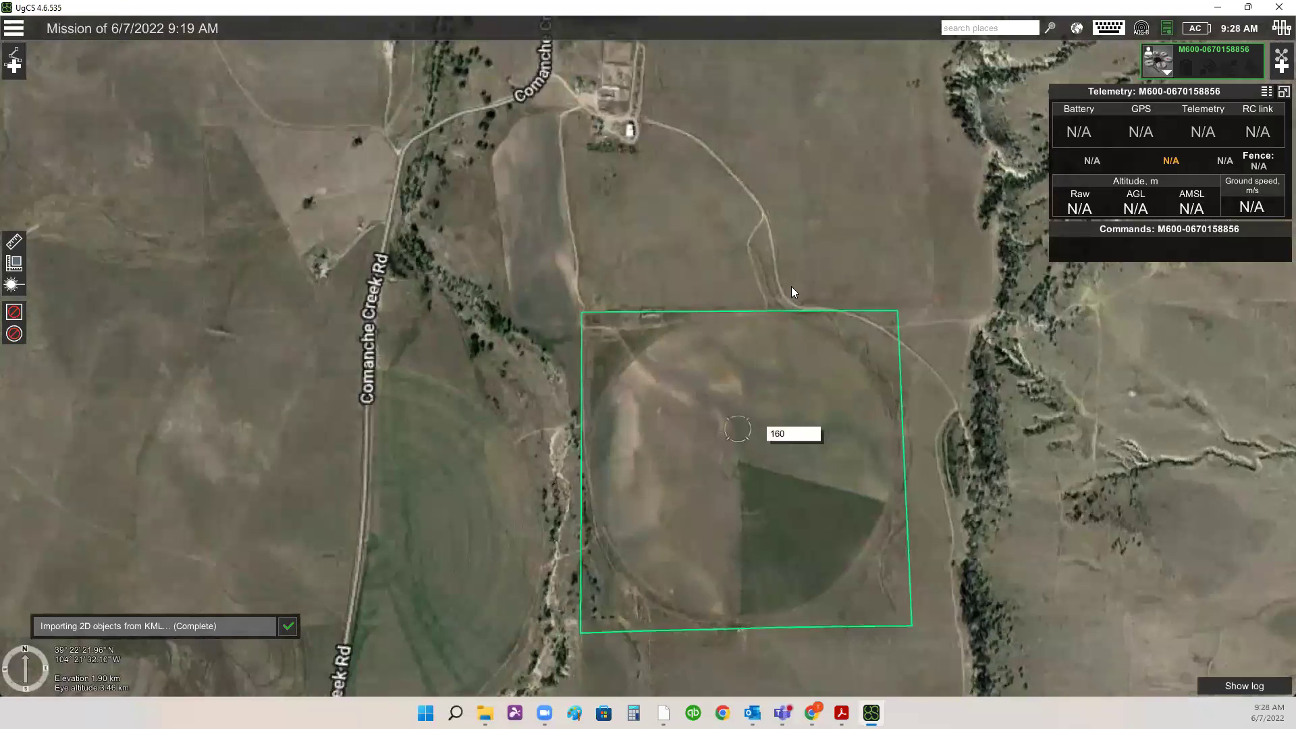
{"action": "scroll", "coordinate": [743, 427], "scroll_direction": "up", "scroll_amount": 2}
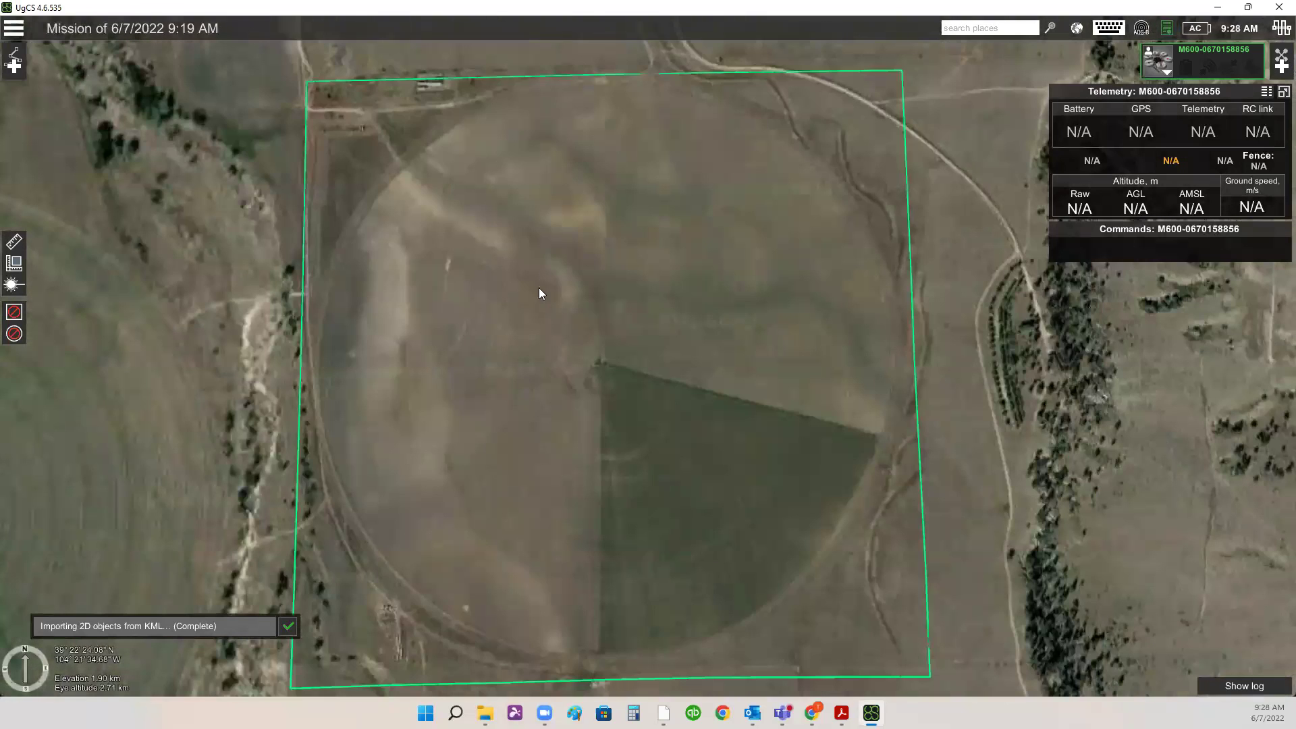
{"action": "left_click_drag", "start_coordinate": [494, 447], "coordinate": [524, 301]}
{"action": "scroll", "coordinate": [529, 304], "scroll_direction": "up", "scroll_amount": 3}
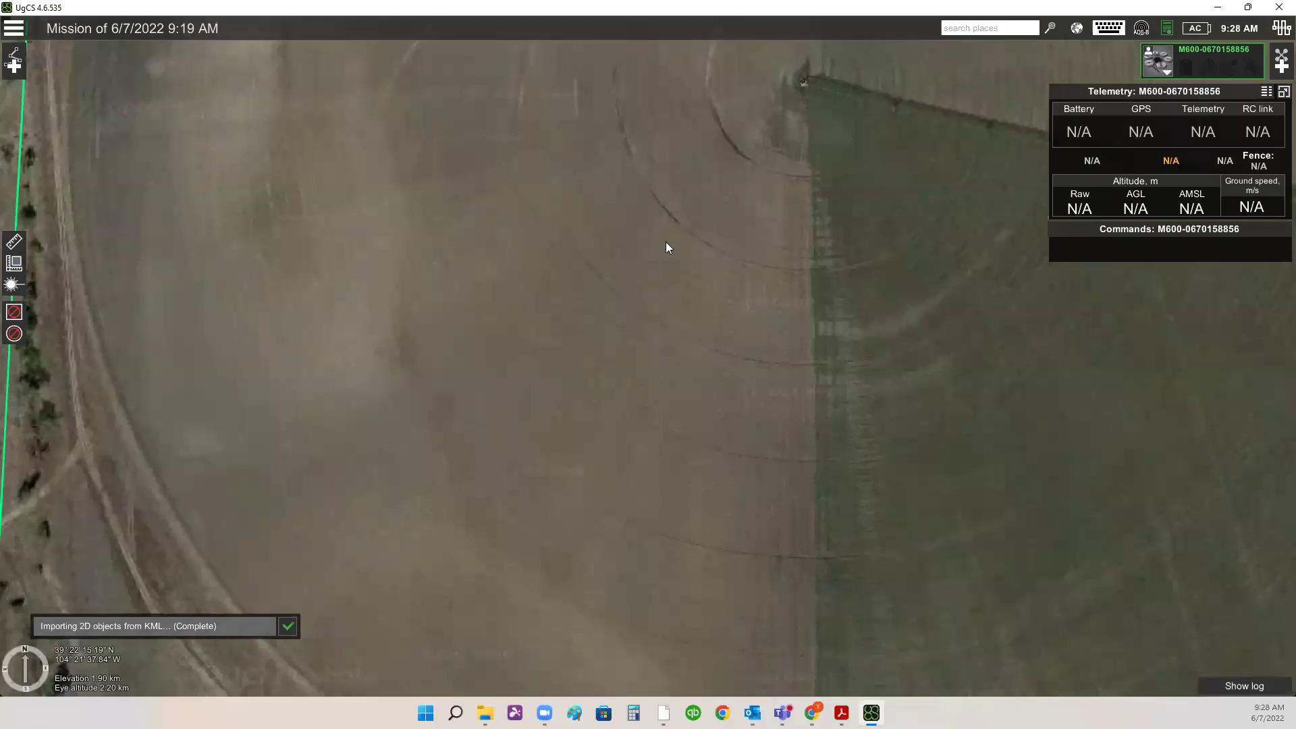
{"action": "scroll", "coordinate": [674, 242], "scroll_direction": "down", "scroll_amount": 1}
{"action": "left_click_drag", "start_coordinate": [772, 217], "coordinate": [540, 468]}
{"action": "scroll", "coordinate": [587, 359], "scroll_direction": "down", "scroll_amount": 3}
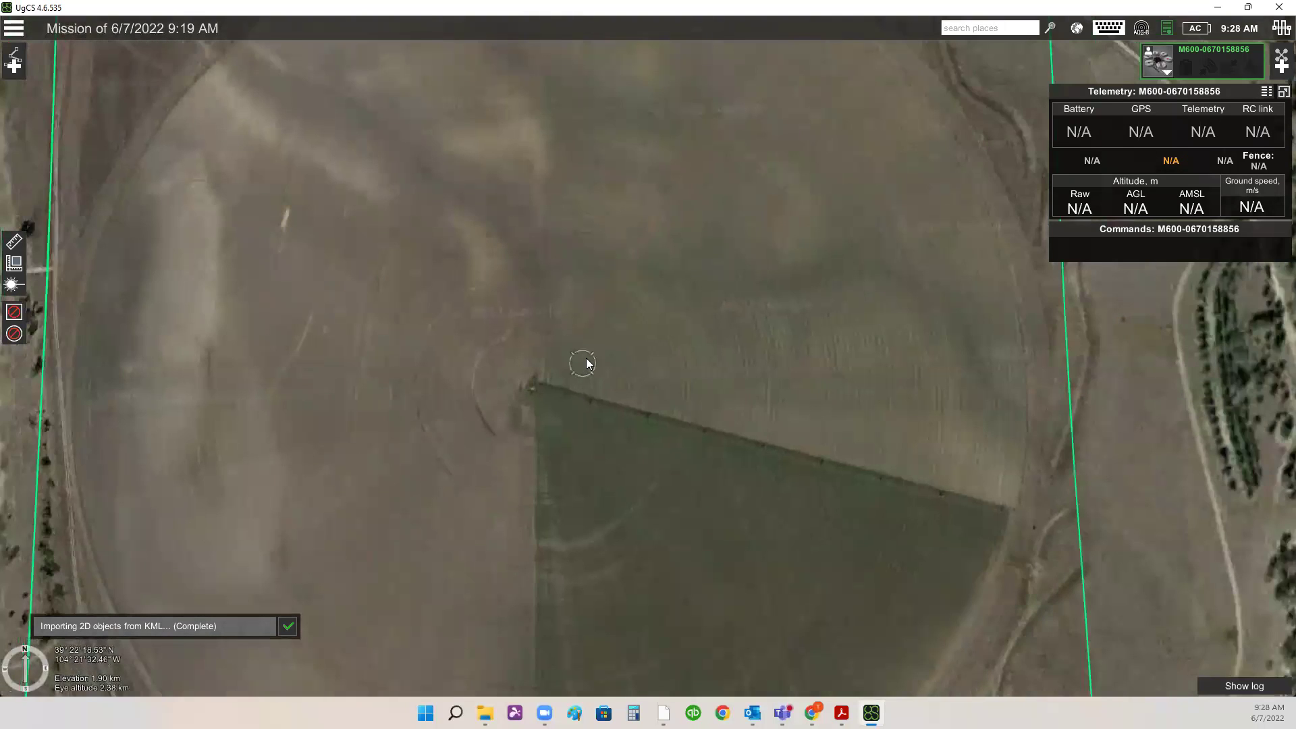
{"action": "scroll", "coordinate": [574, 363], "scroll_direction": "down", "scroll_amount": 1}
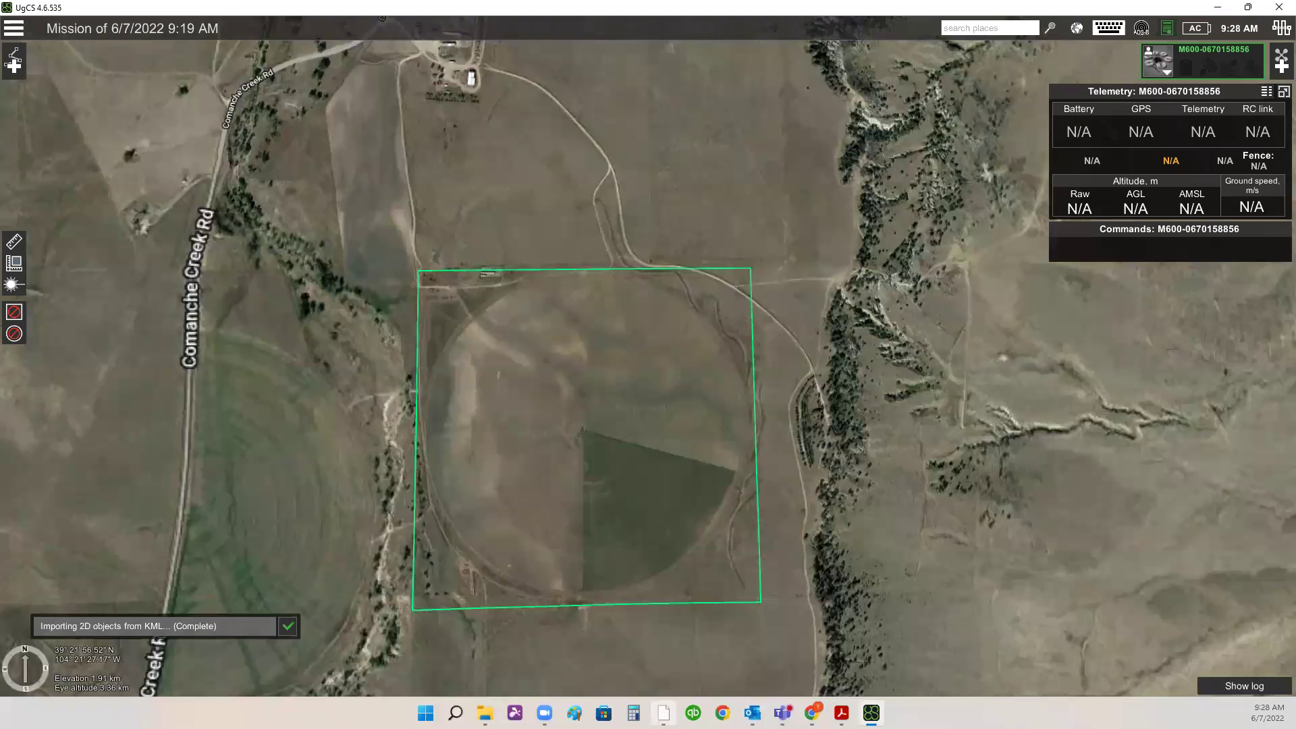
- Switch to Google Earth Pro and bring the whole 160 boundary and its surroundings into view
{"action": "left_click", "coordinate": [665, 714]}
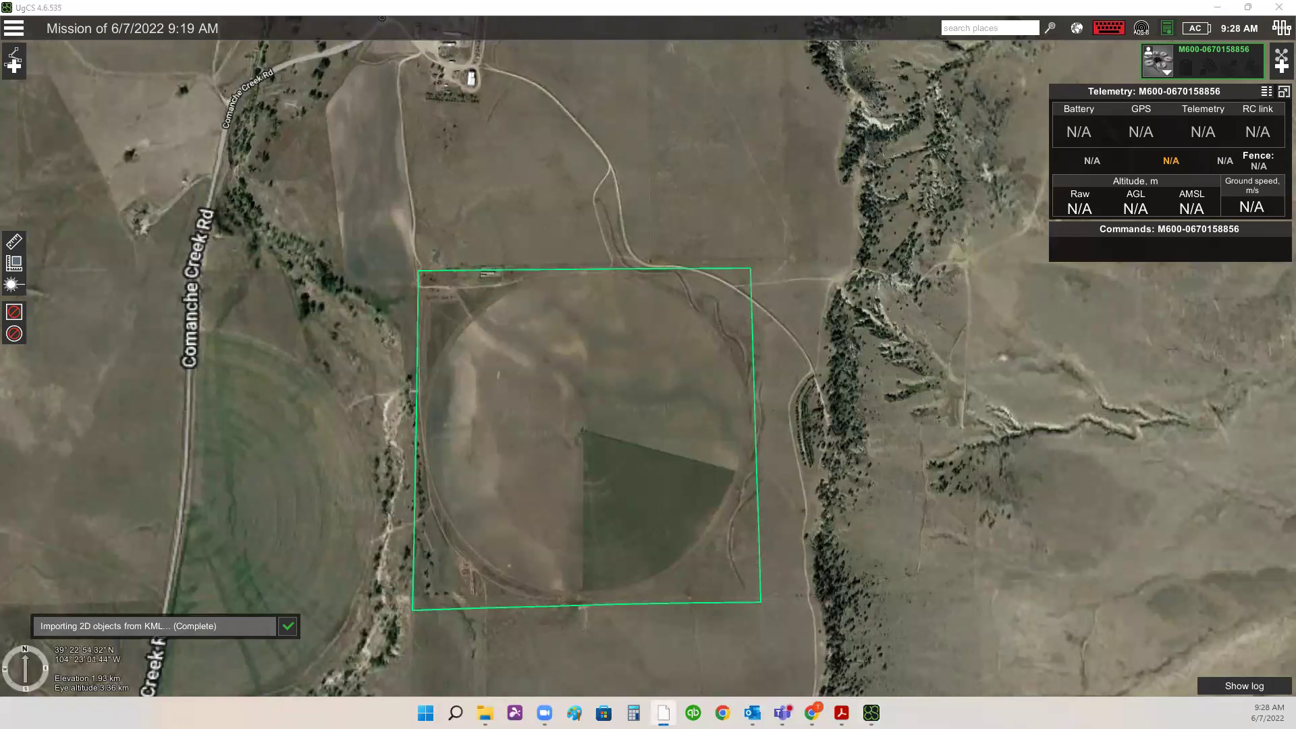
{"action": "left_click", "coordinate": [1217, 7]}
{"action": "scroll", "coordinate": [913, 320], "scroll_direction": "up", "scroll_amount": 5}
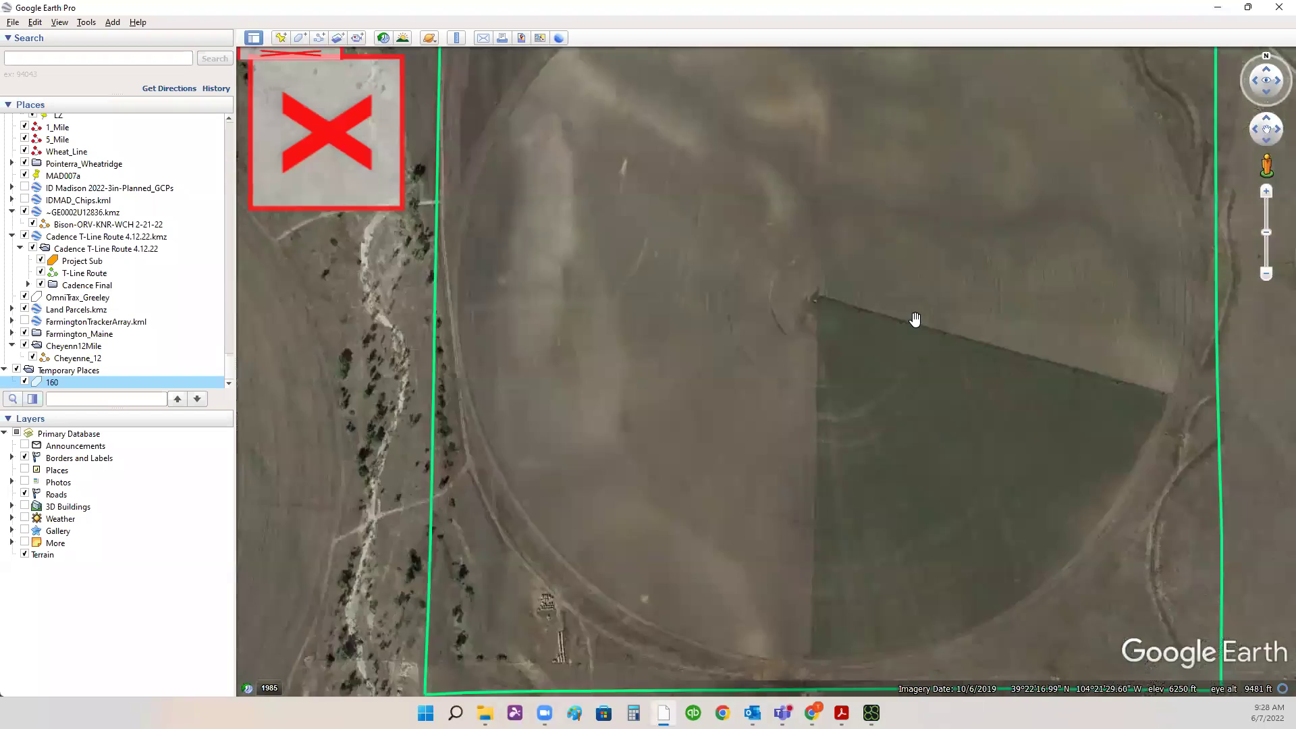
{"action": "scroll", "coordinate": [911, 319], "scroll_direction": "down", "scroll_amount": 5}
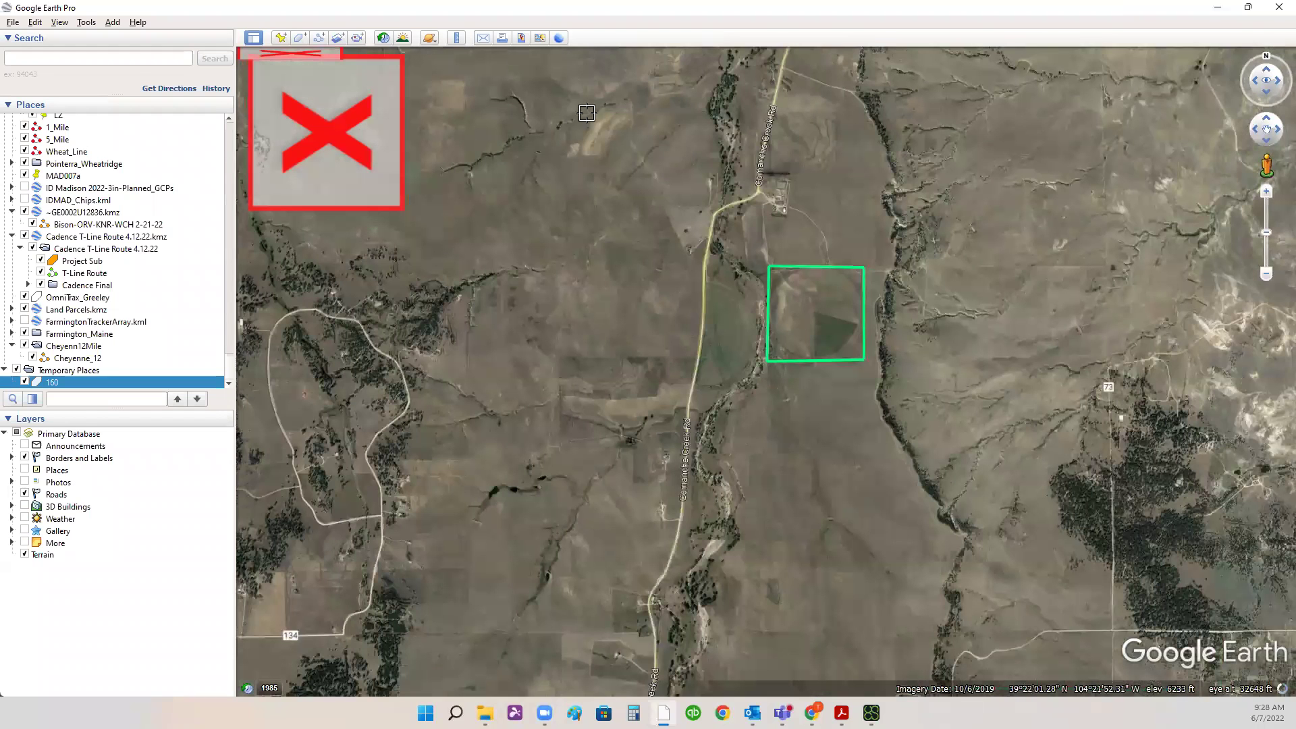
{"action": "key", "text": "ctrl+alt+r"}
{"action": "left_click", "coordinate": [818, 267]}
{"action": "left_click", "coordinate": [823, 360]}
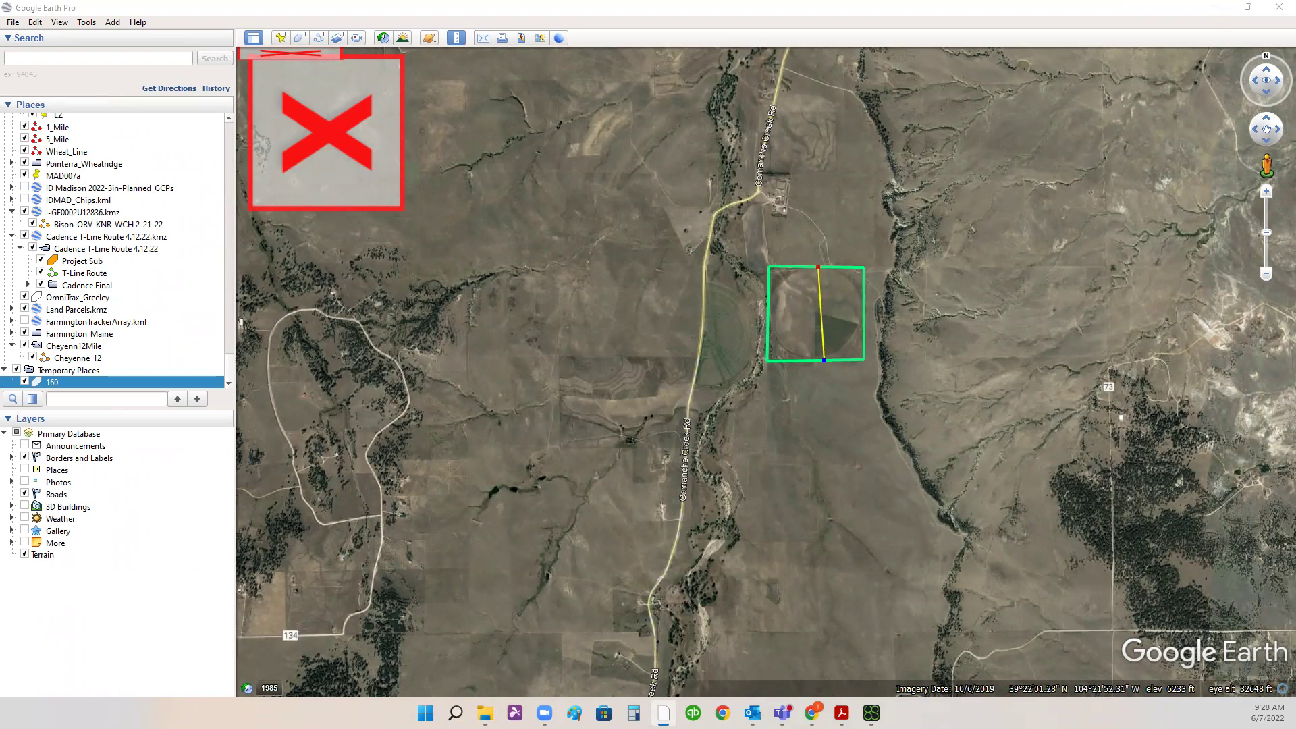
{"action": "left_click_drag", "start_coordinate": [594, 1], "coordinate": [592, 211]}
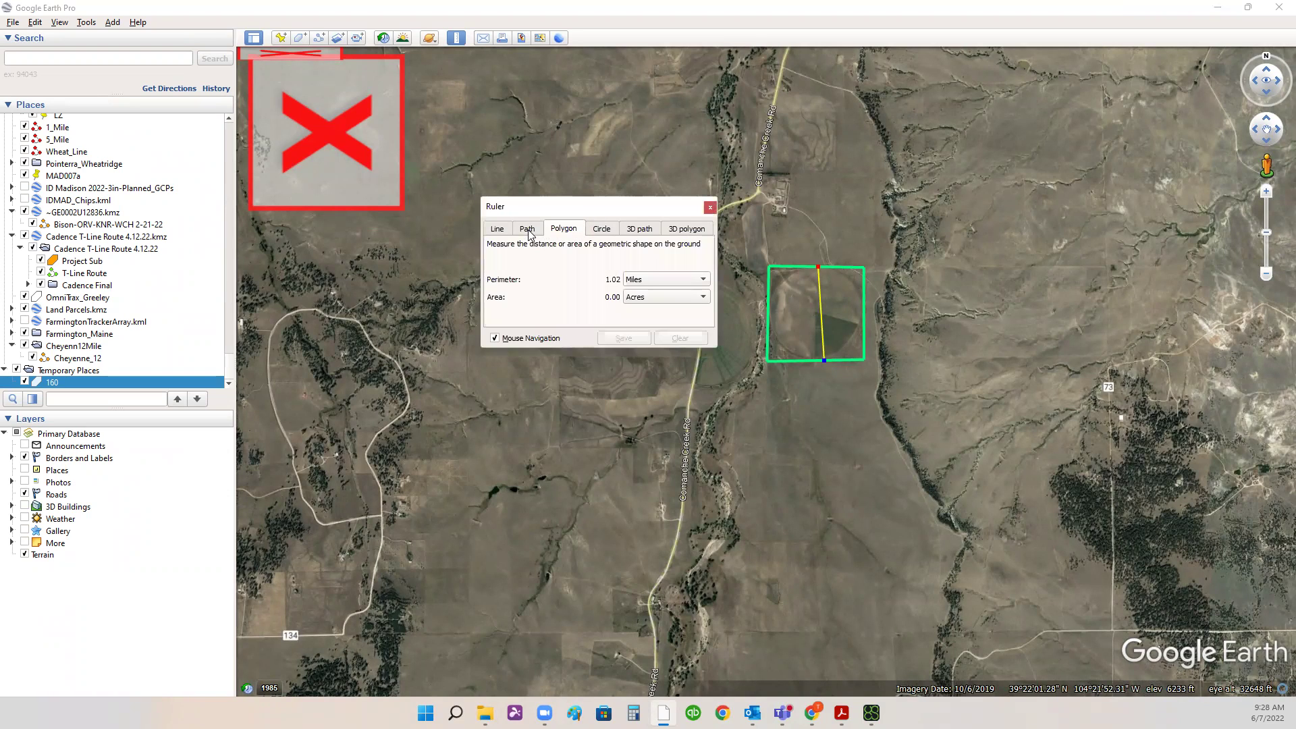
{"action": "left_click", "coordinate": [829, 303]}
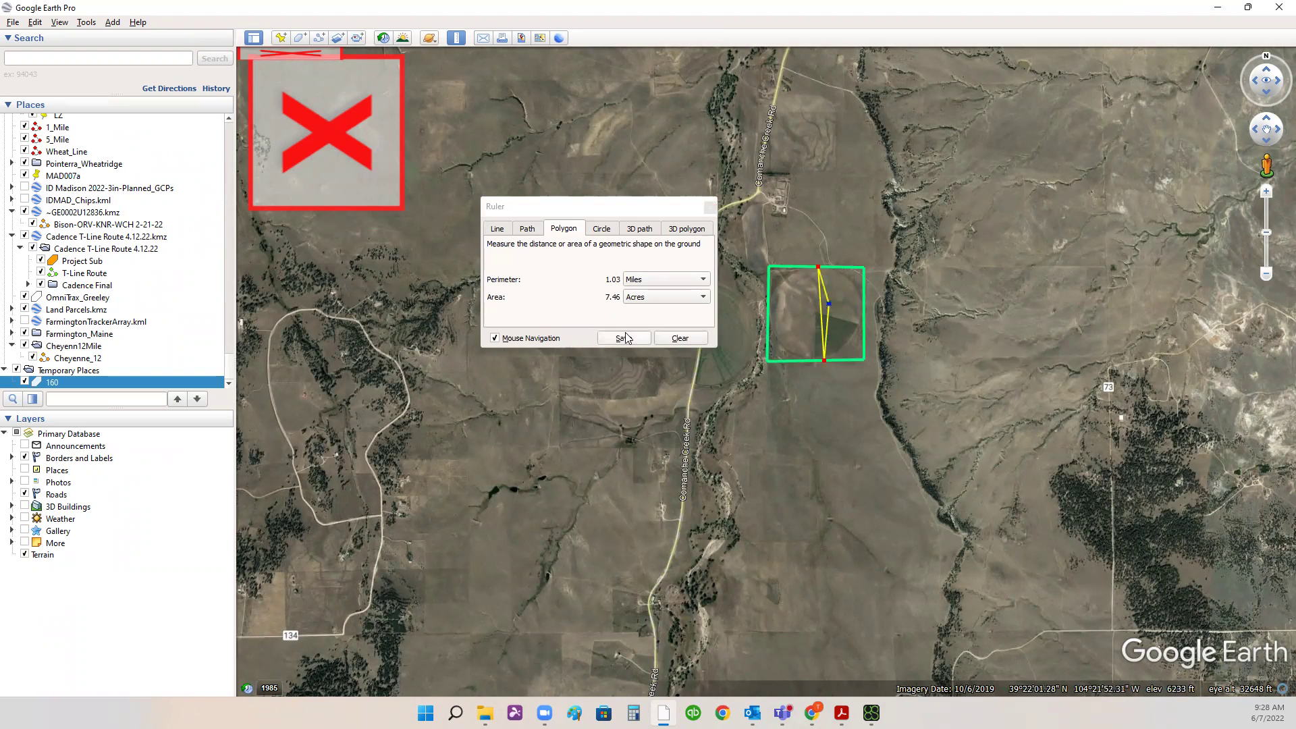
{"action": "left_click", "coordinate": [682, 339]}
- Measure the north-south length of the 160 boundary in miles with a straight ruler line, and close the ruler
{"action": "left_click", "coordinate": [497, 230]}
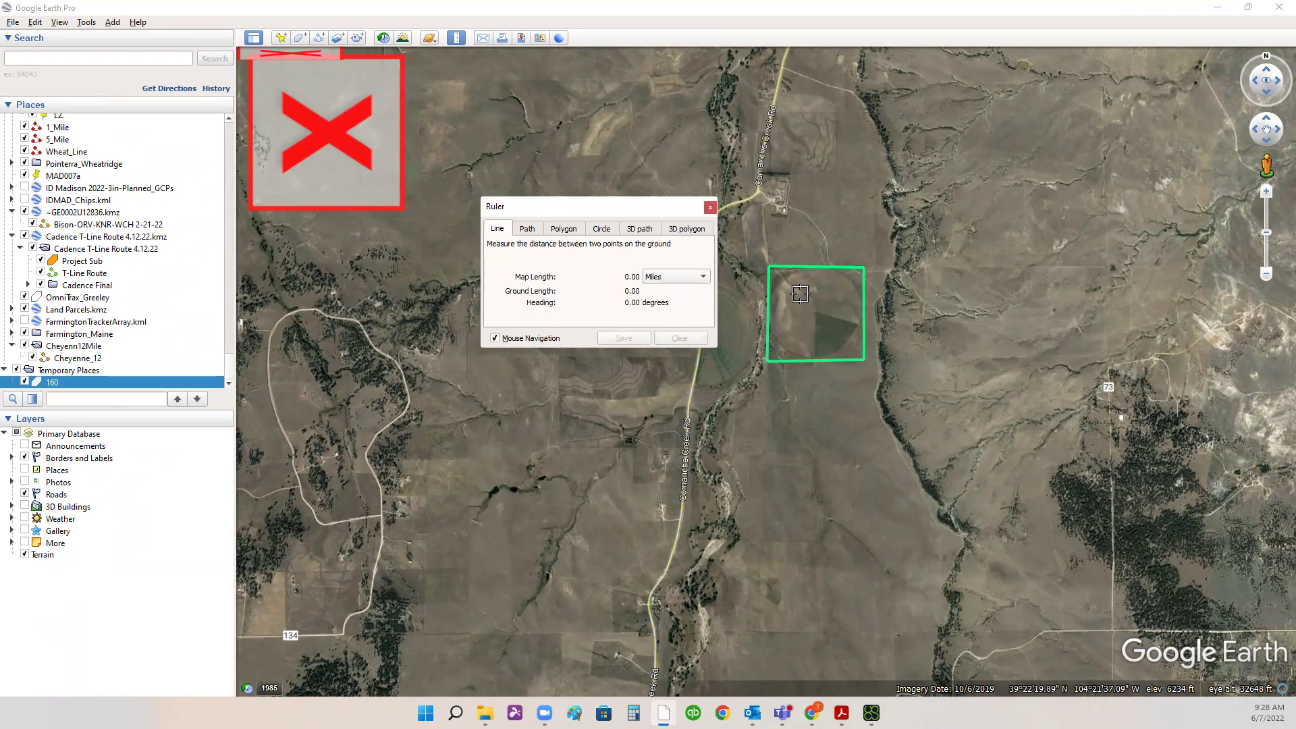
{"action": "left_click", "coordinate": [799, 270]}
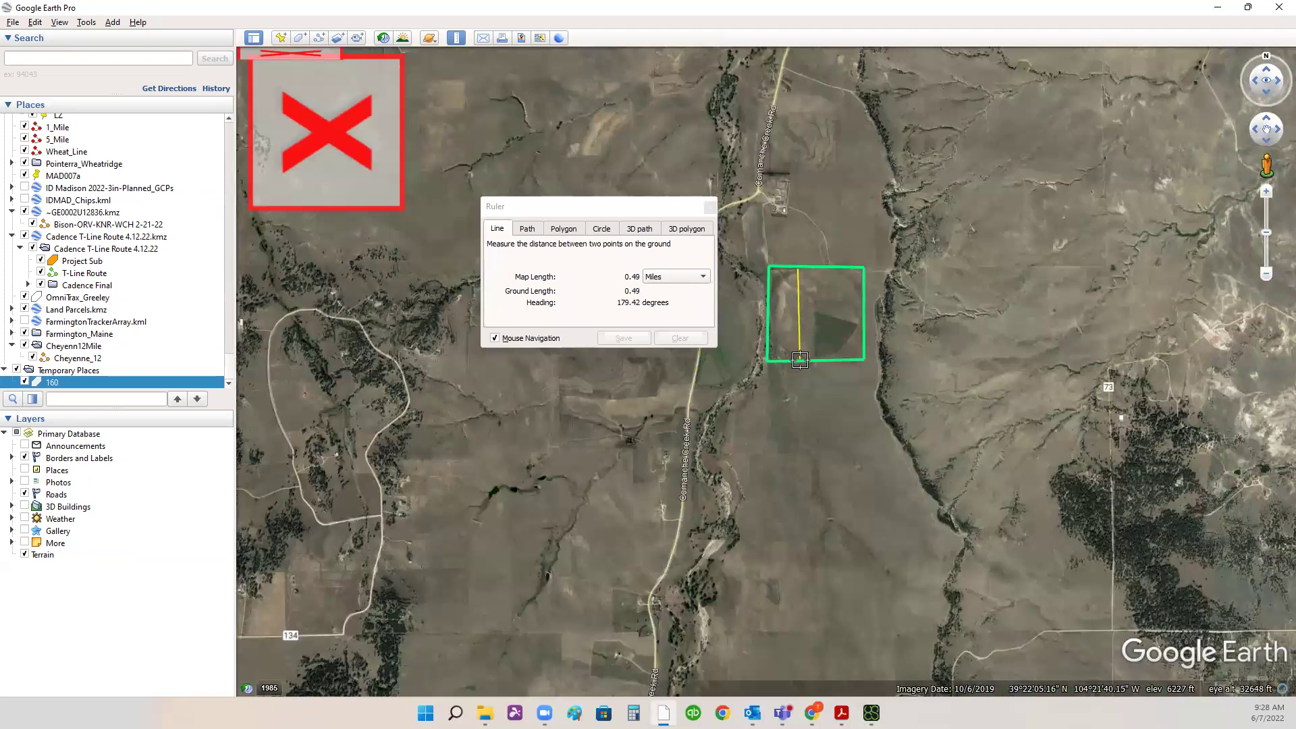
{"action": "left_click", "coordinate": [710, 207]}
- Examine the northwest corner and western edge of the 160 boundary, including the trees and creek bed beside it
{"action": "scroll", "coordinate": [828, 326], "scroll_direction": "up", "scroll_amount": 5}
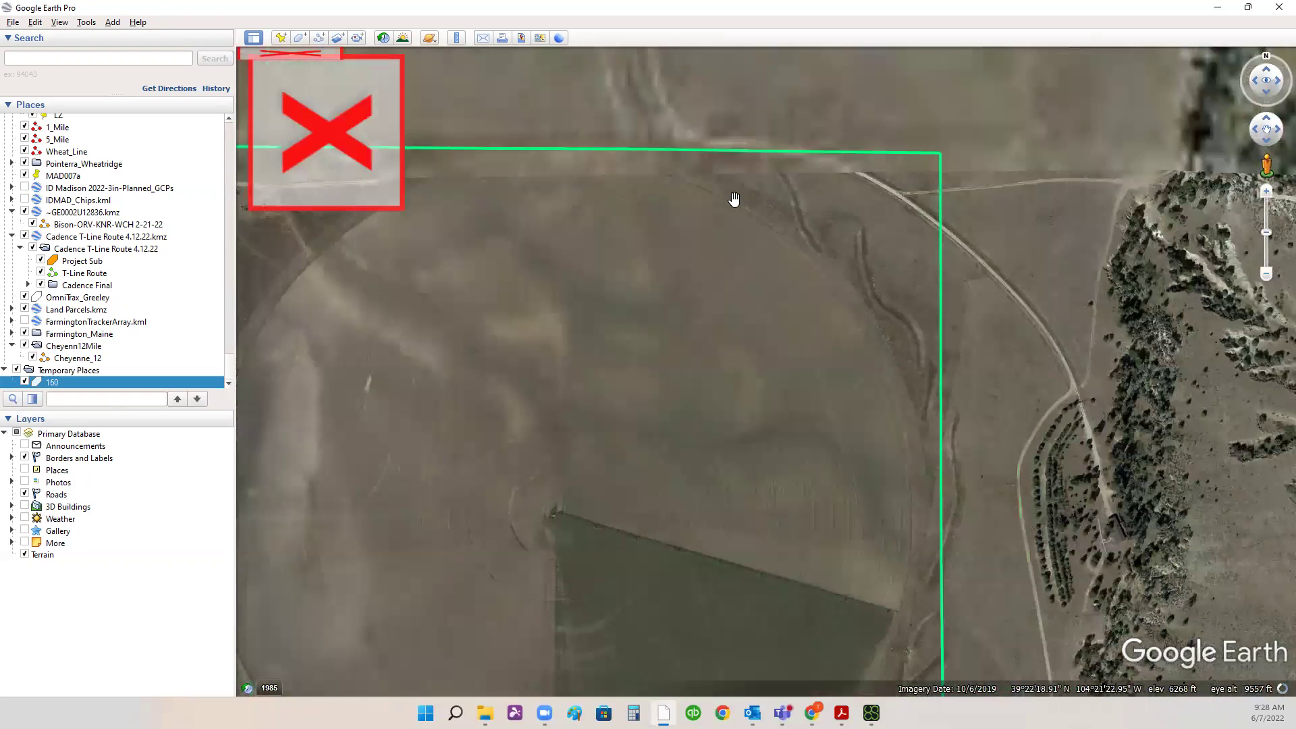
{"action": "scroll", "coordinate": [639, 180], "scroll_direction": "up", "scroll_amount": 3}
{"action": "left_click_drag", "start_coordinate": [520, 373], "coordinate": [1043, 440]}
{"action": "left_click_drag", "start_coordinate": [685, 515], "coordinate": [1019, 436]}
{"action": "left_click_drag", "start_coordinate": [582, 538], "coordinate": [733, 417]}
{"action": "key", "text": "Left"}
{"action": "key", "text": "Left"}
{"action": "key", "text": "Left"}
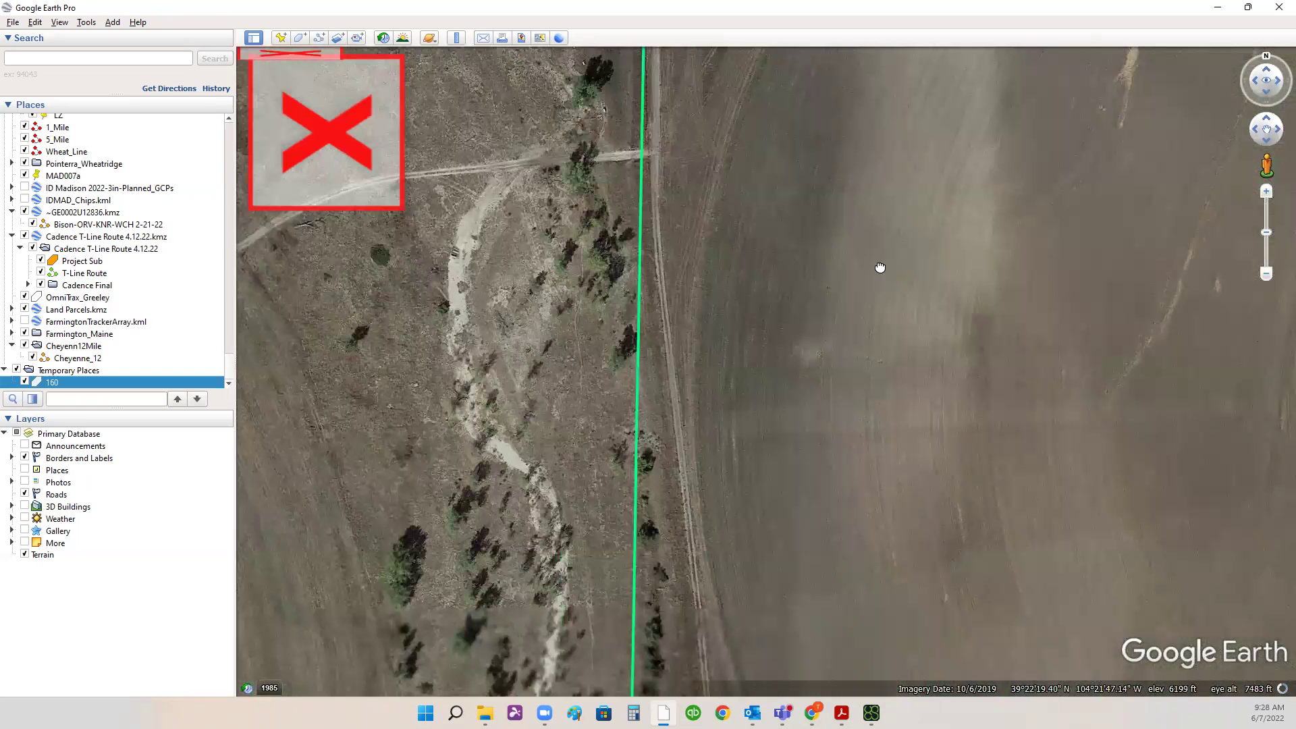
{"action": "left_click_drag", "start_coordinate": [945, 304], "coordinate": [895, 389]}
{"action": "scroll", "coordinate": [901, 395], "scroll_direction": "down", "scroll_amount": 8}
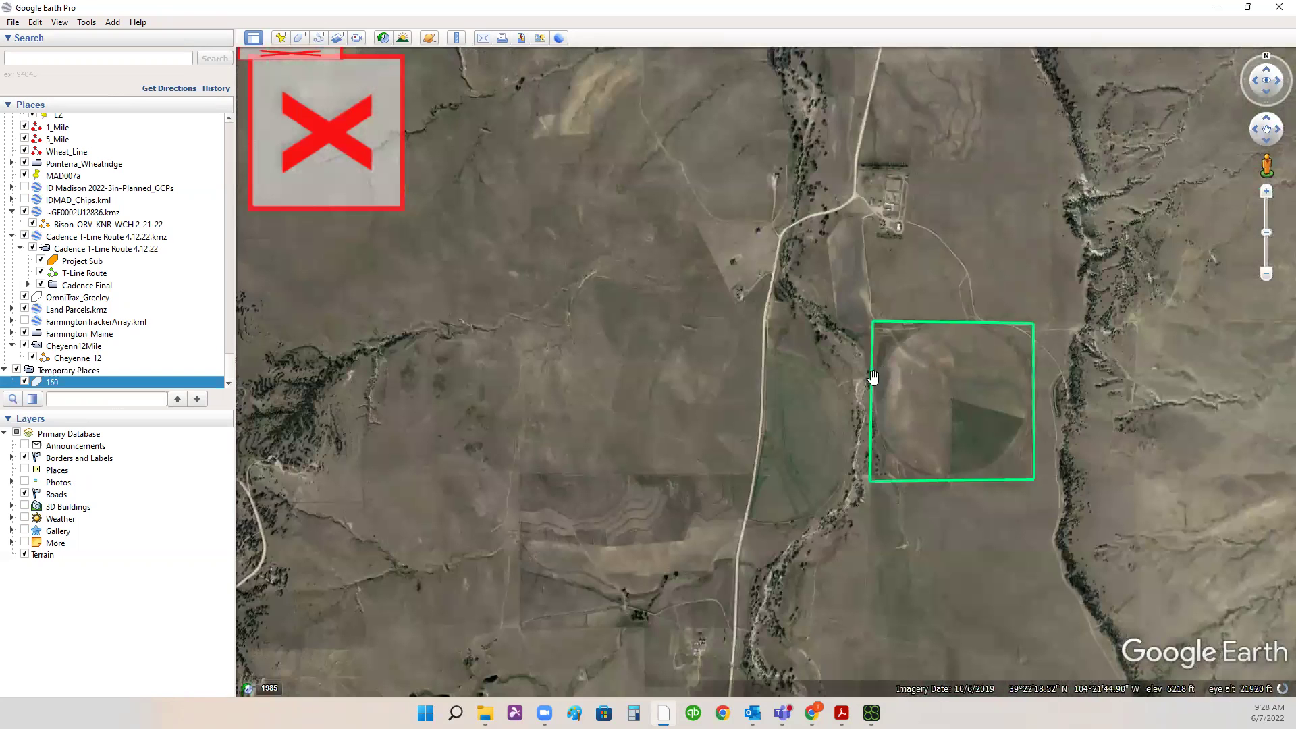
{"action": "scroll", "coordinate": [878, 377], "scroll_direction": "up", "scroll_amount": 4}
{"action": "scroll", "coordinate": [862, 377], "scroll_direction": "down", "scroll_amount": 2}
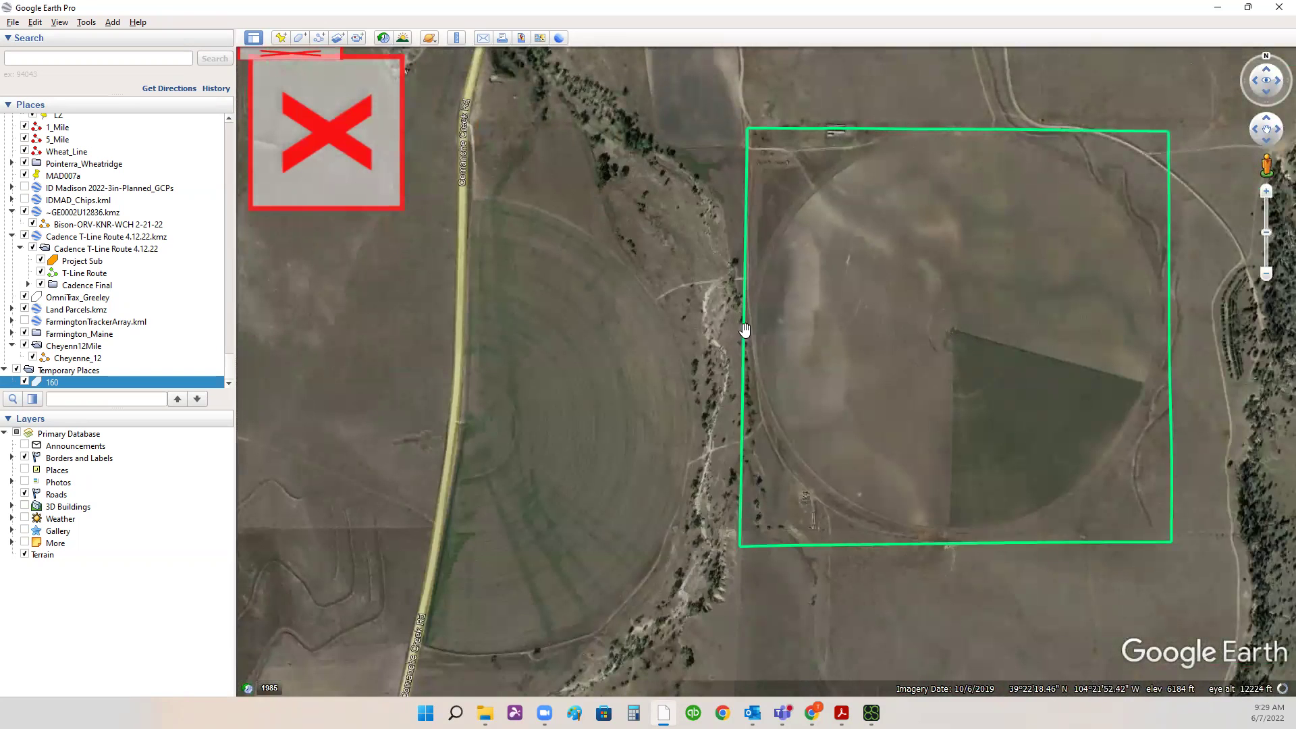
{"action": "scroll", "coordinate": [736, 325], "scroll_direction": "up", "scroll_amount": 3}
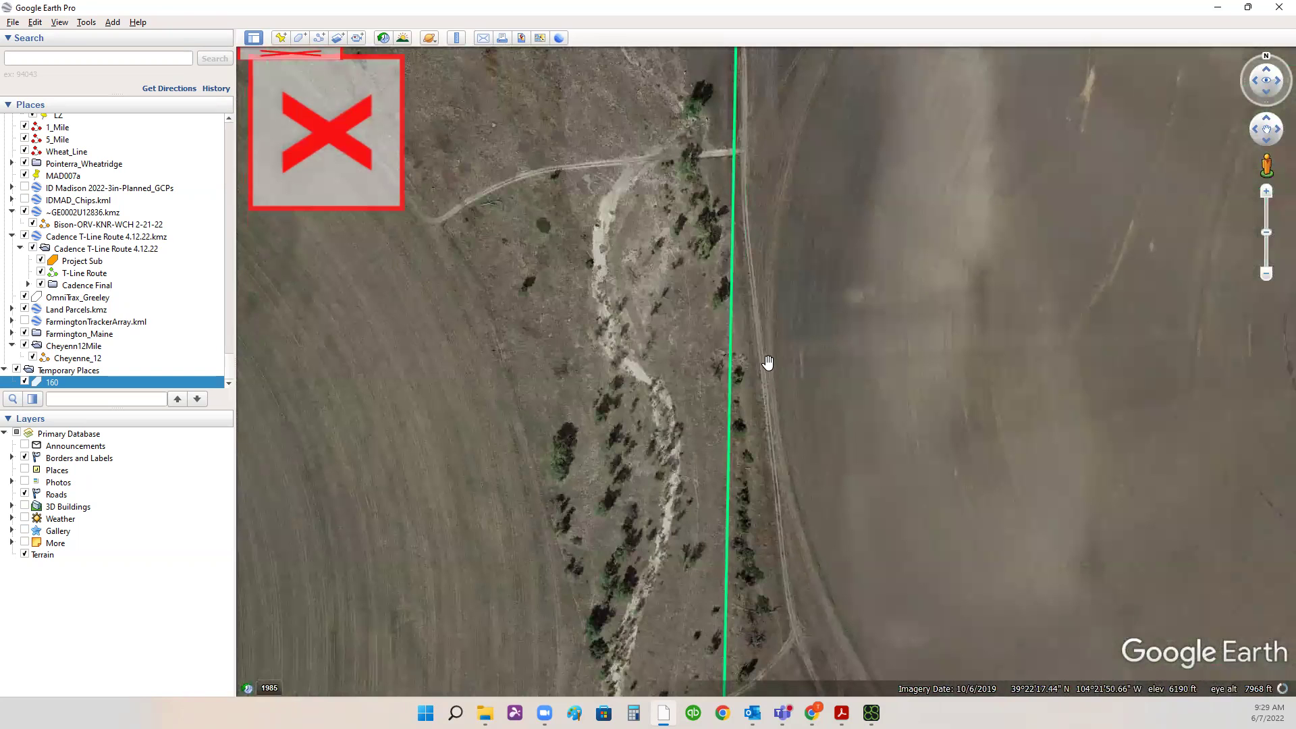
- Switch back to UgCS and create a route from scratch named F1 for the DJI Matrice 600
{"action": "left_click", "coordinate": [1278, 7]}
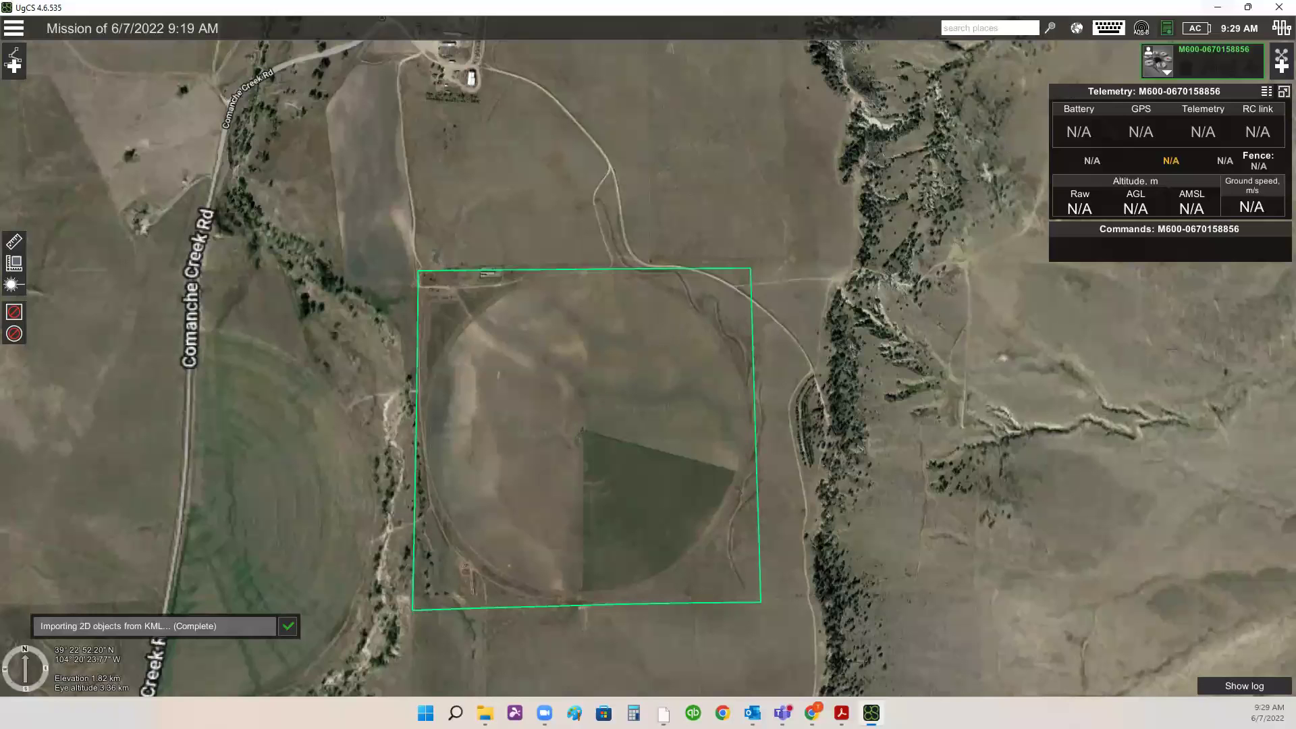
{"action": "left_click", "coordinate": [13, 62]}
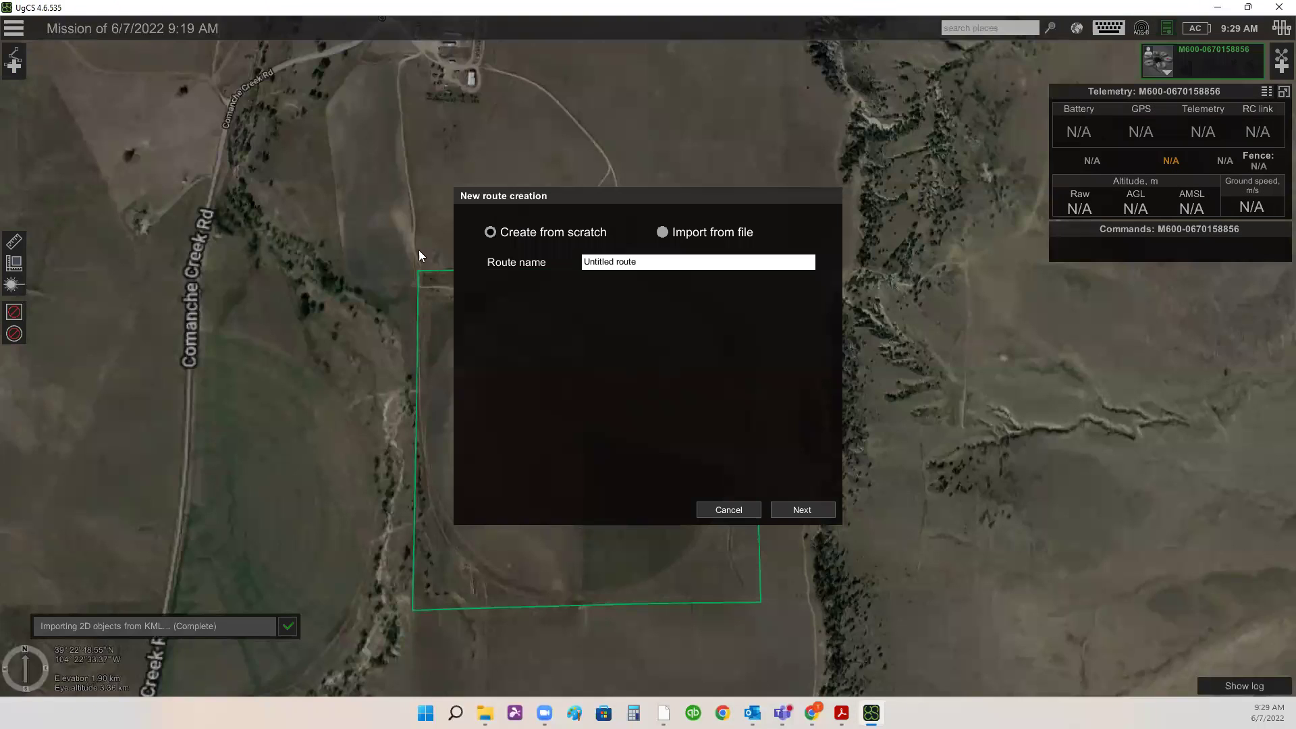
{"action": "left_click_drag", "start_coordinate": [644, 262], "coordinate": [512, 256]}
{"action": "type", "text": "F1"}
{"action": "left_click", "coordinate": [803, 509]}
{"action": "left_click", "coordinate": [614, 297]}
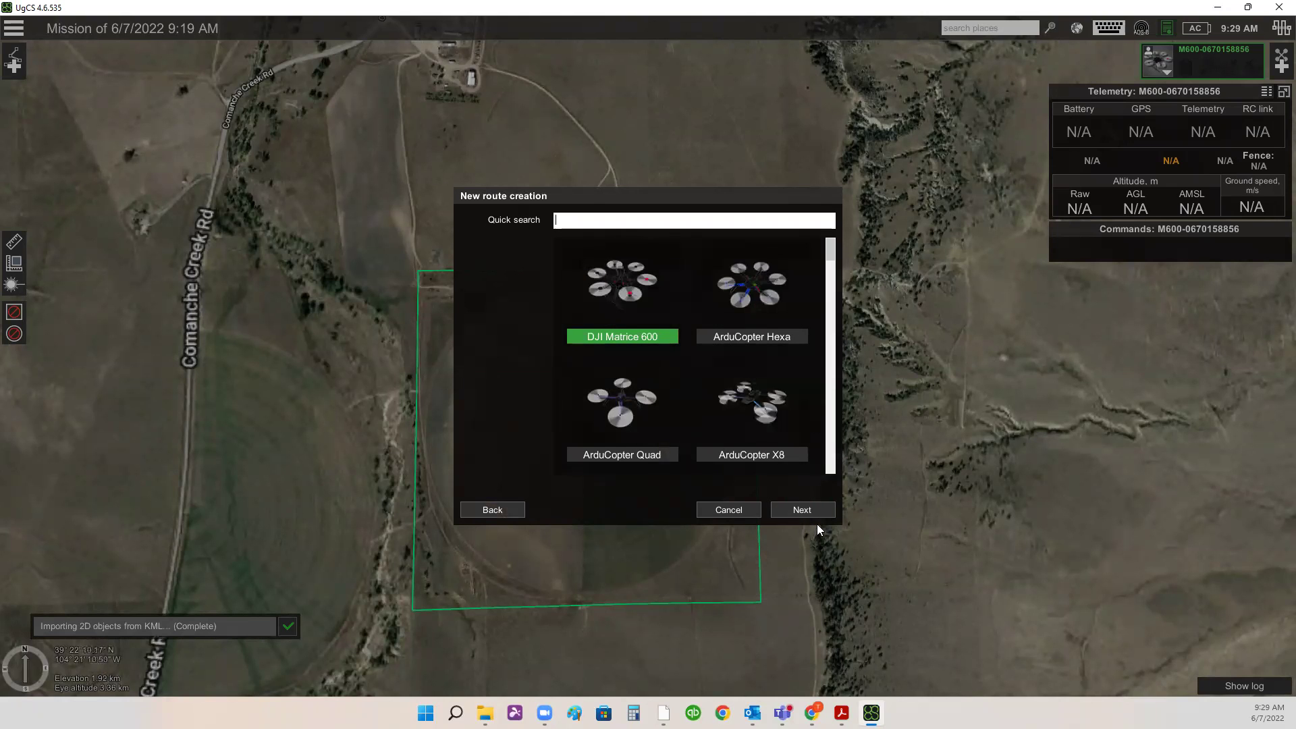
{"action": "left_click", "coordinate": [808, 509]}
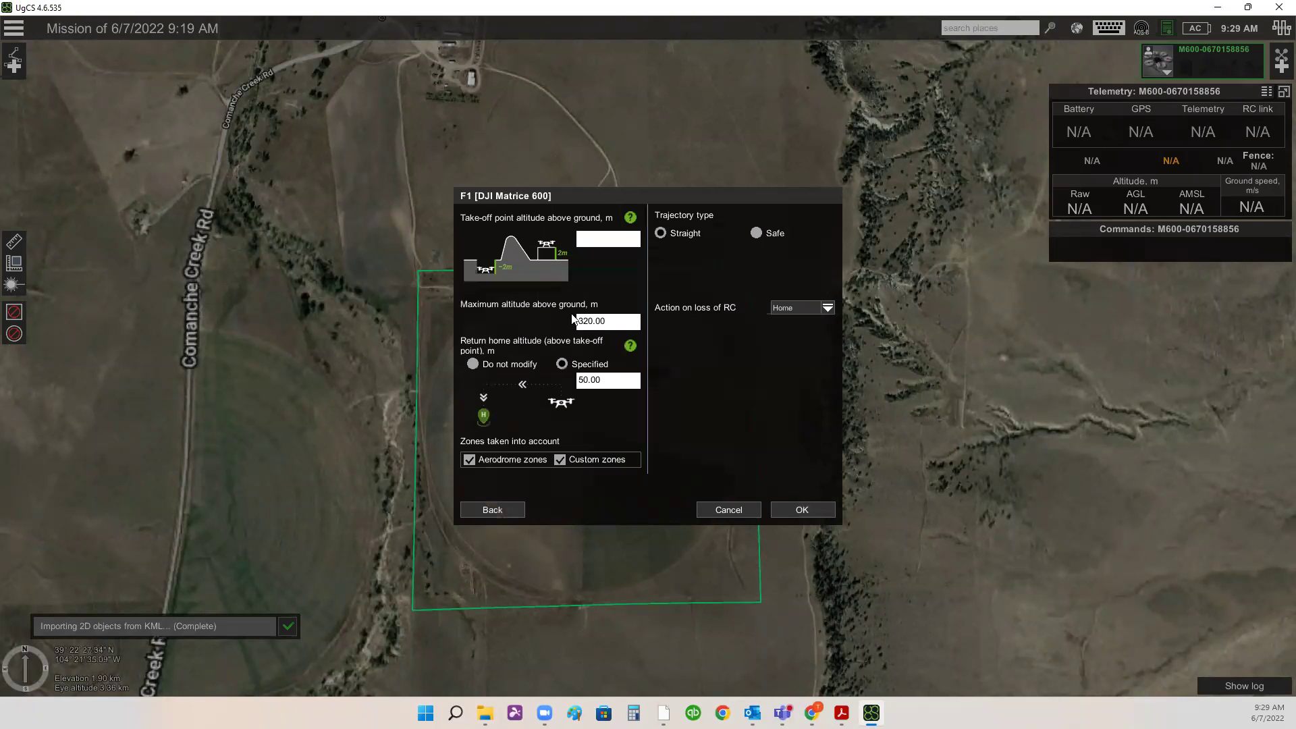
- Set the F1 route's return home altitude to 120 m and its maximum altitude above ground to 220 m
{"action": "left_click", "coordinate": [583, 381]}
{"action": "key", "text": "BackSpace"}
{"action": "type", "text": "12"}
{"action": "left_click", "coordinate": [585, 322]}
{"action": "key", "text": "BackSpace"}
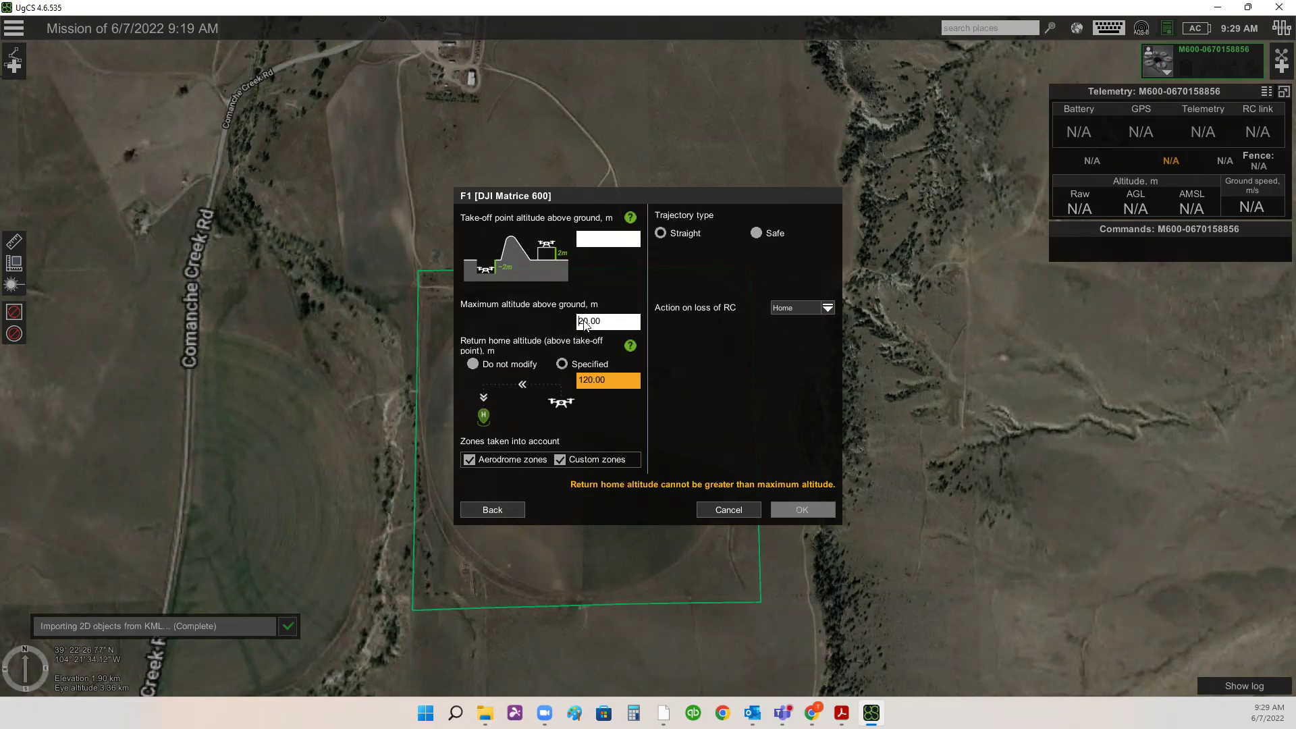
{"action": "type", "text": "2"}
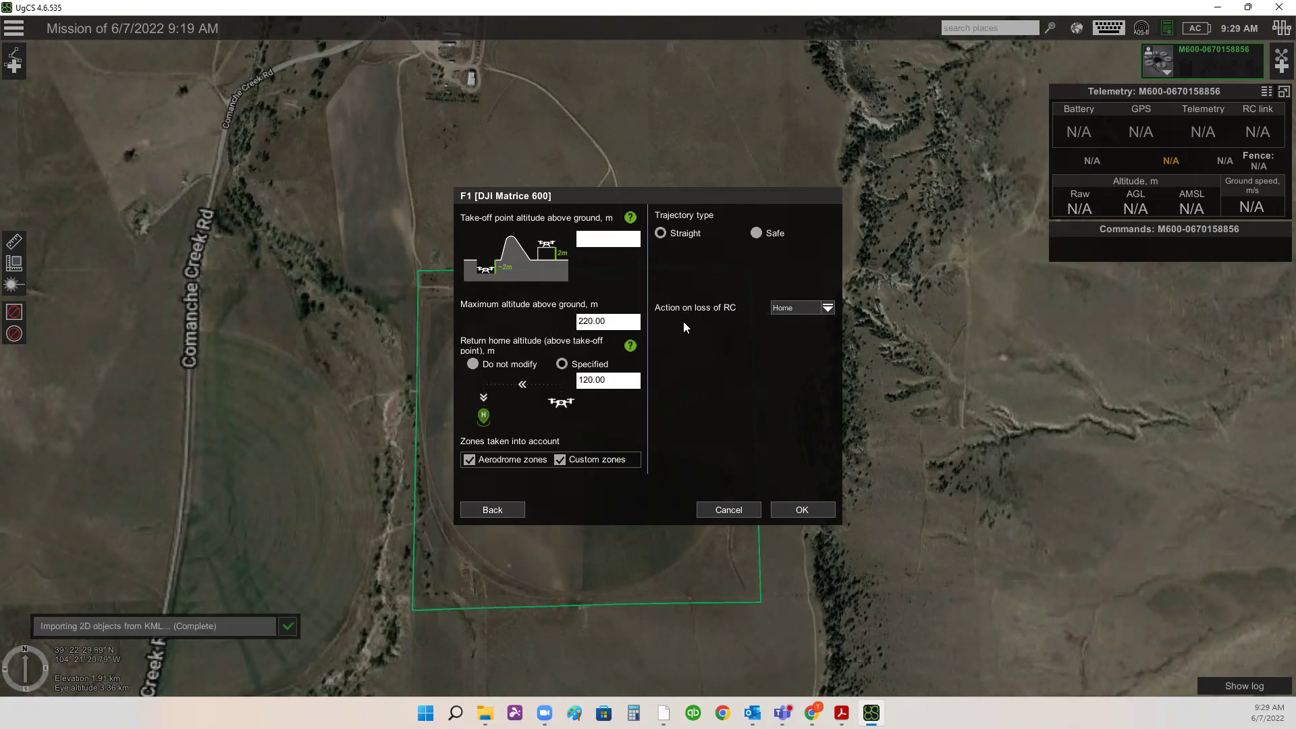
- Review the actions on loss of RC, keep Home, and confirm the F1 route parameters
{"action": "left_click", "coordinate": [802, 310]}
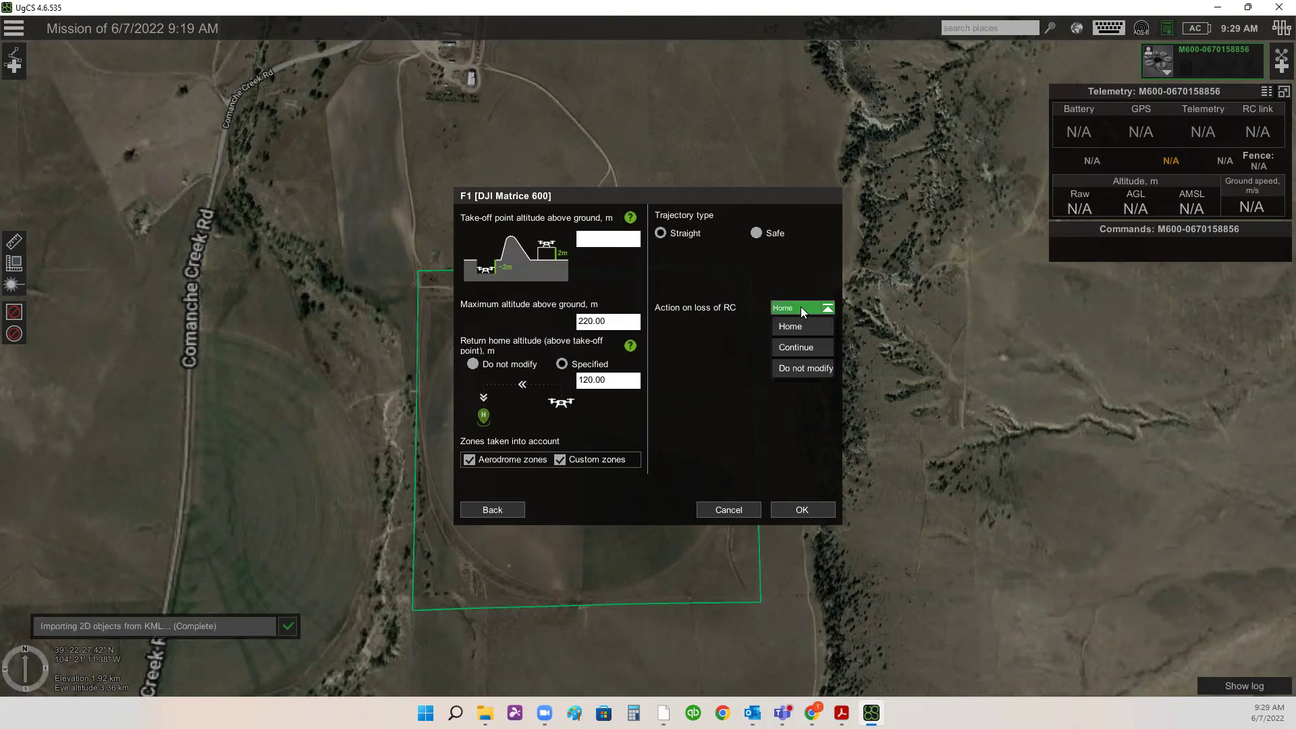
{"action": "left_click", "coordinate": [700, 376]}
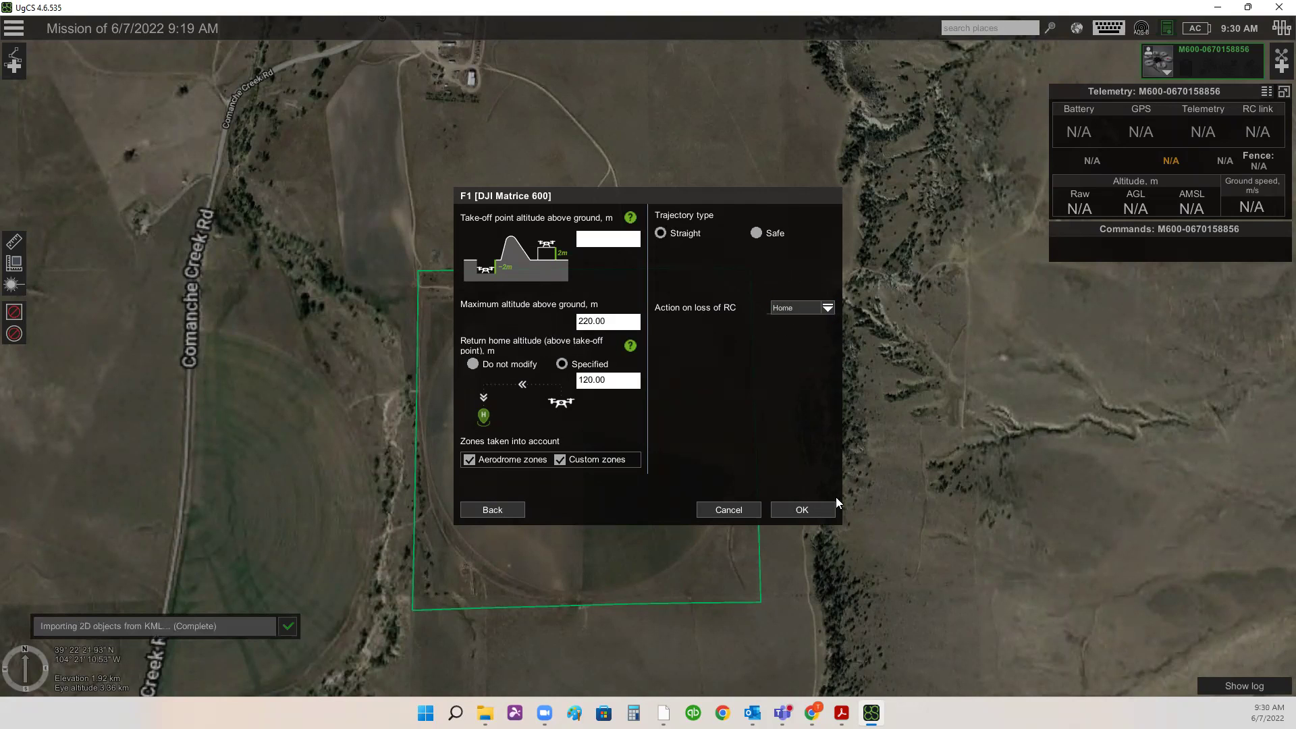
{"action": "left_click", "coordinate": [794, 512]}
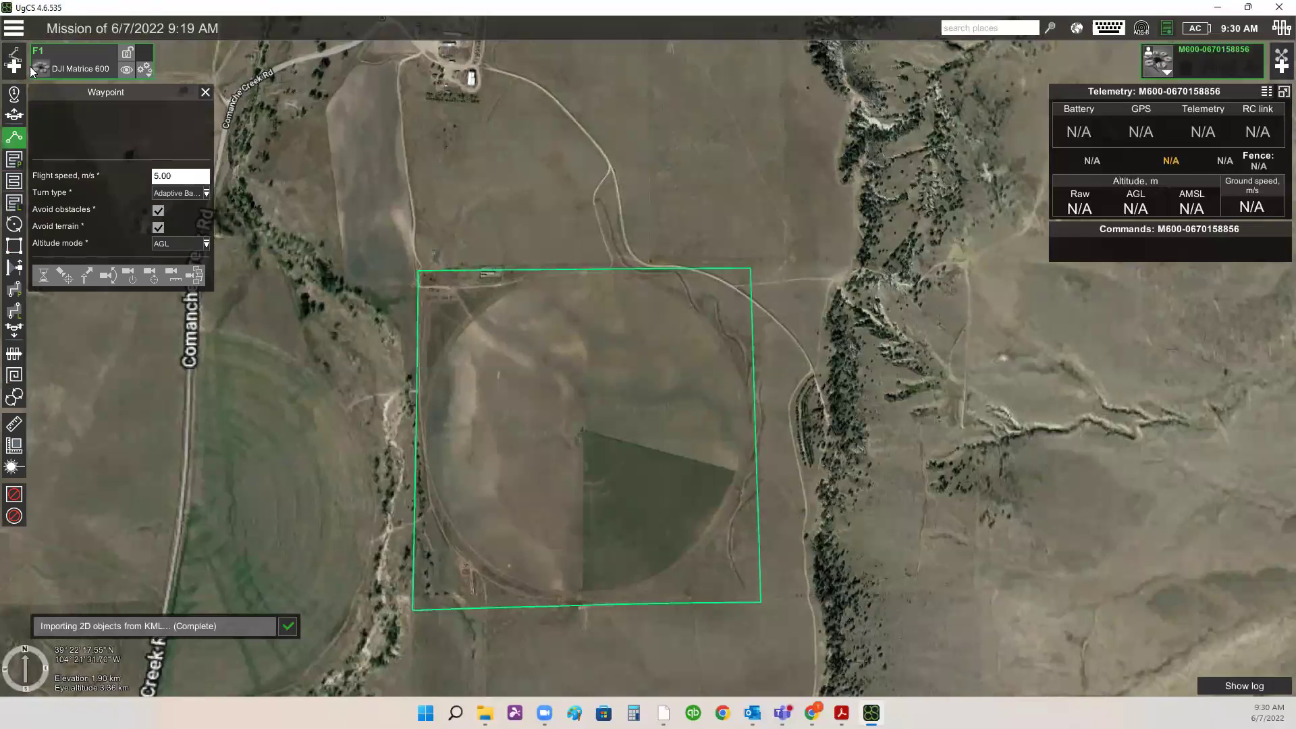
- Set the waypoint flight speed to 7 m/s and the turn type to Adaptive Bank Turn
{"action": "left_click", "coordinate": [159, 178]}
{"action": "left_click", "coordinate": [155, 176]}
{"action": "key", "text": "Delete"}
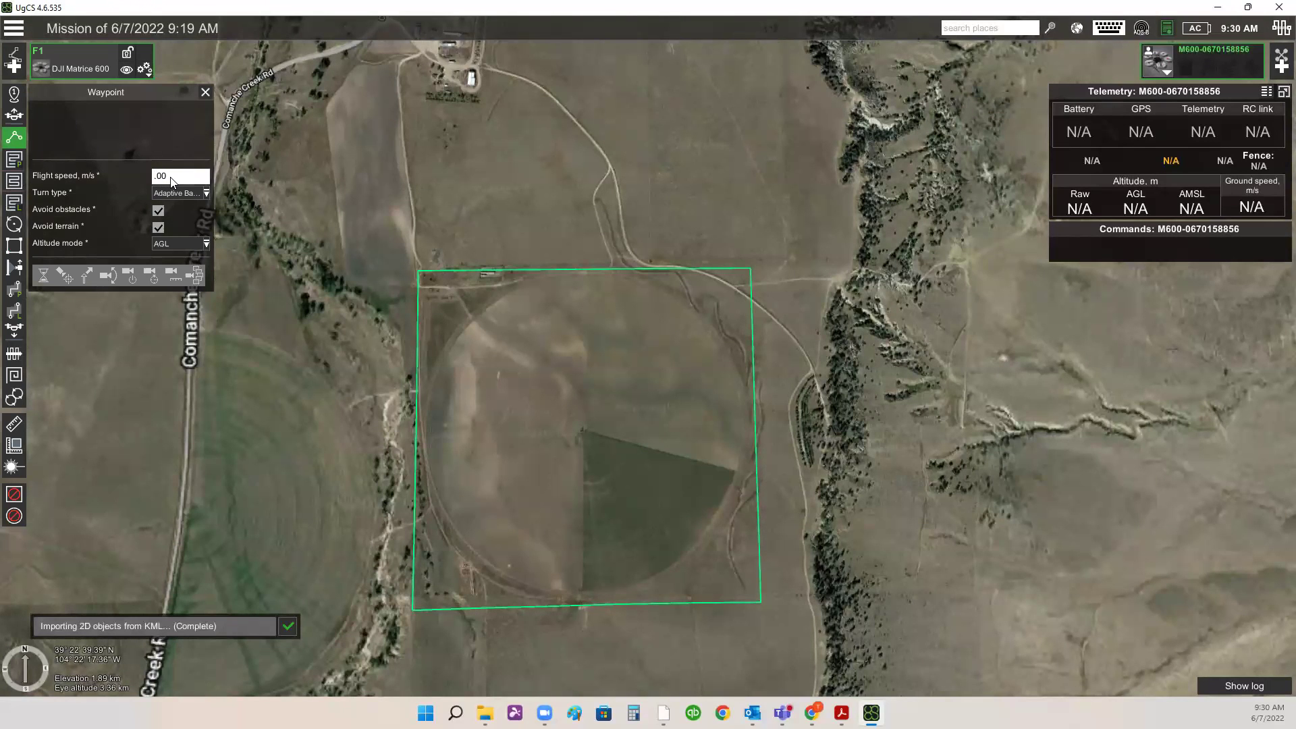
{"action": "type", "text": "7"}
{"action": "left_click", "coordinate": [174, 197]}
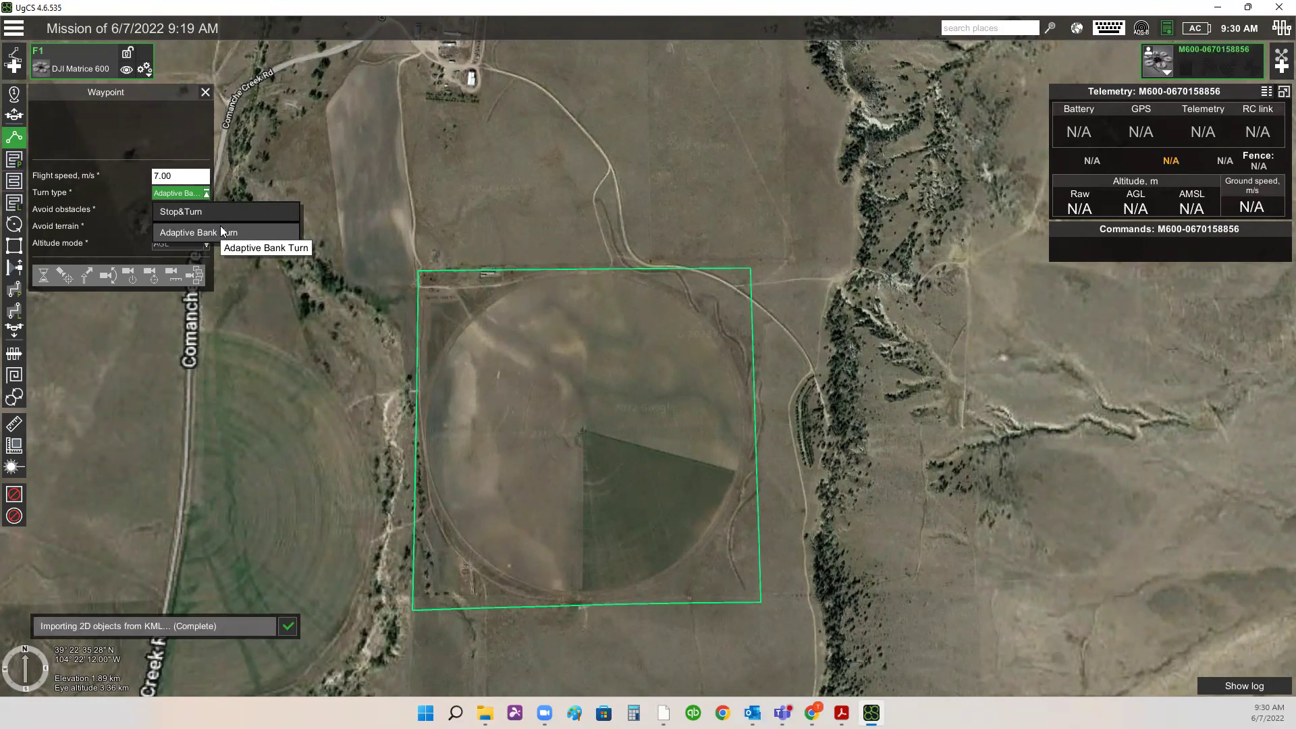
{"action": "left_click", "coordinate": [203, 232]}
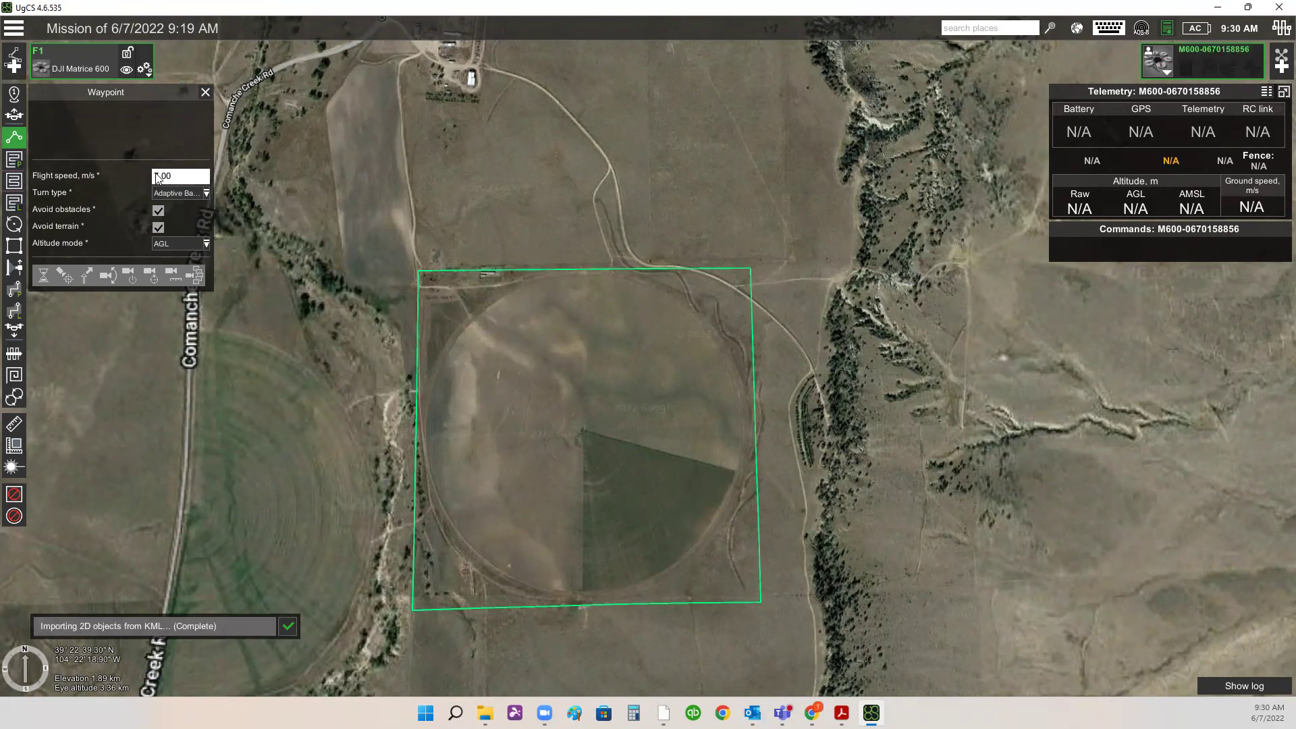
- Place the F1 route's first waypoint just outside the site's west boundary, beside the dirt access road
{"action": "scroll", "coordinate": [421, 428], "scroll_direction": "up", "scroll_amount": 1}
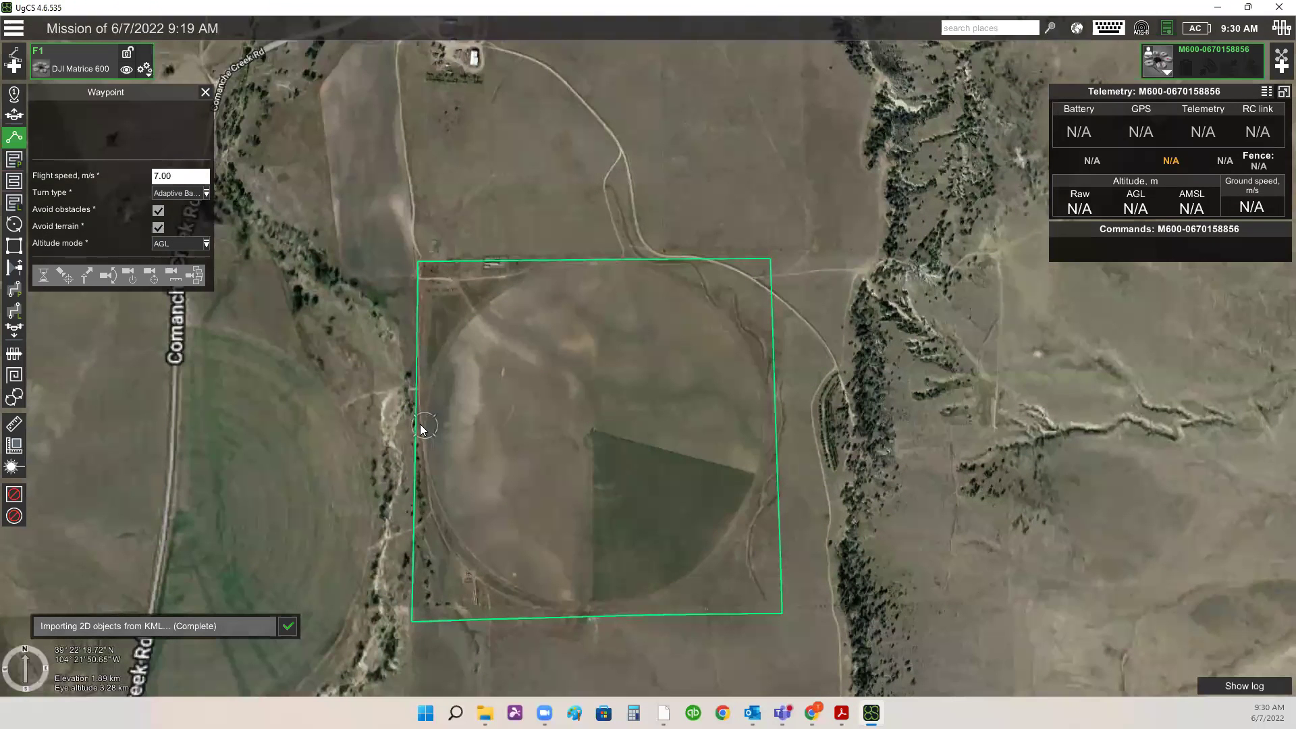
{"action": "scroll", "coordinate": [422, 428], "scroll_direction": "up", "scroll_amount": 3}
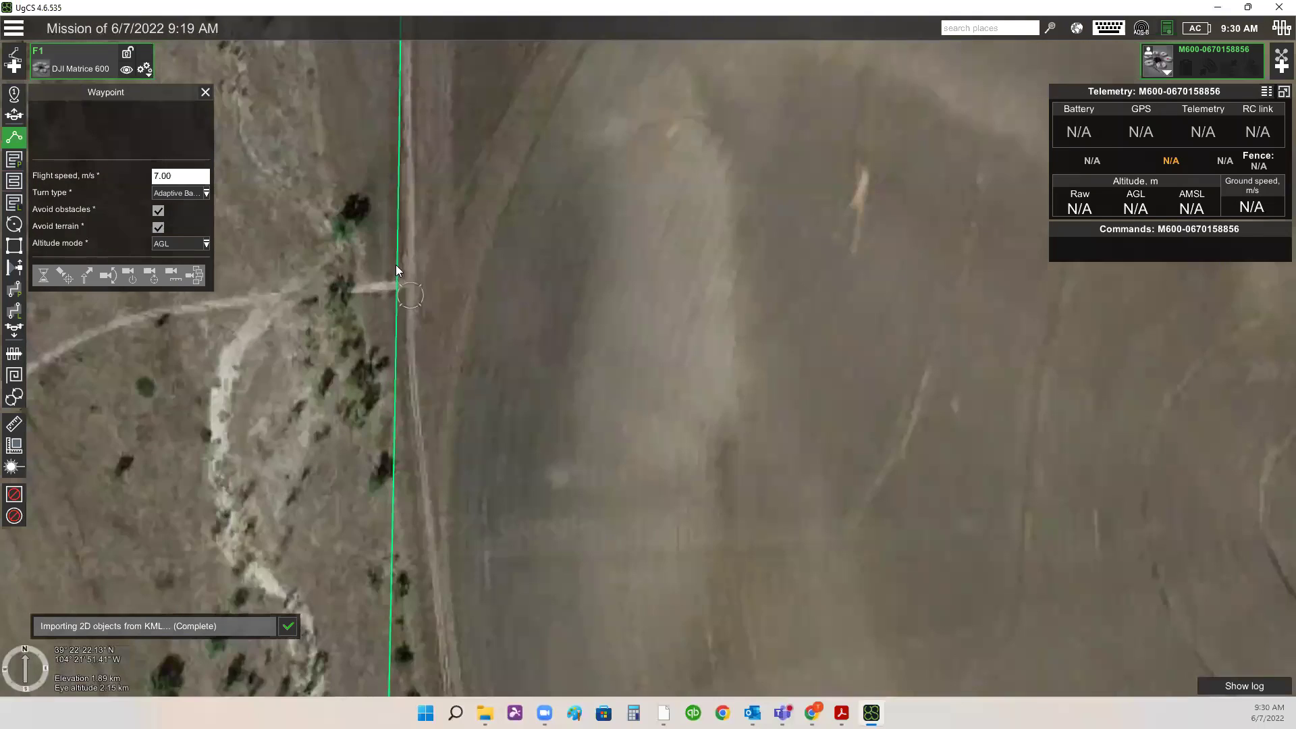
{"action": "scroll", "coordinate": [396, 271], "scroll_direction": "up", "scroll_amount": 1}
{"action": "scroll", "coordinate": [406, 256], "scroll_direction": "up", "scroll_amount": 1}
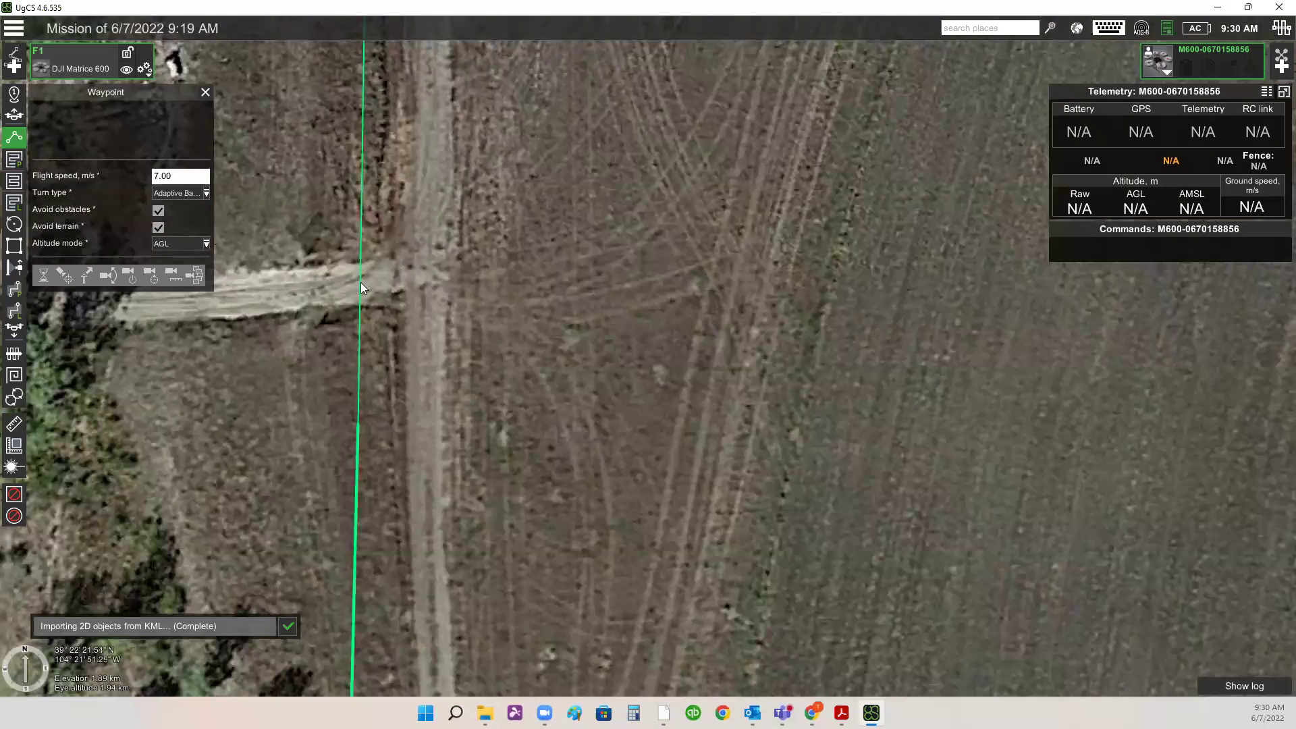
{"action": "scroll", "coordinate": [413, 274], "scroll_direction": "down", "scroll_amount": 1}
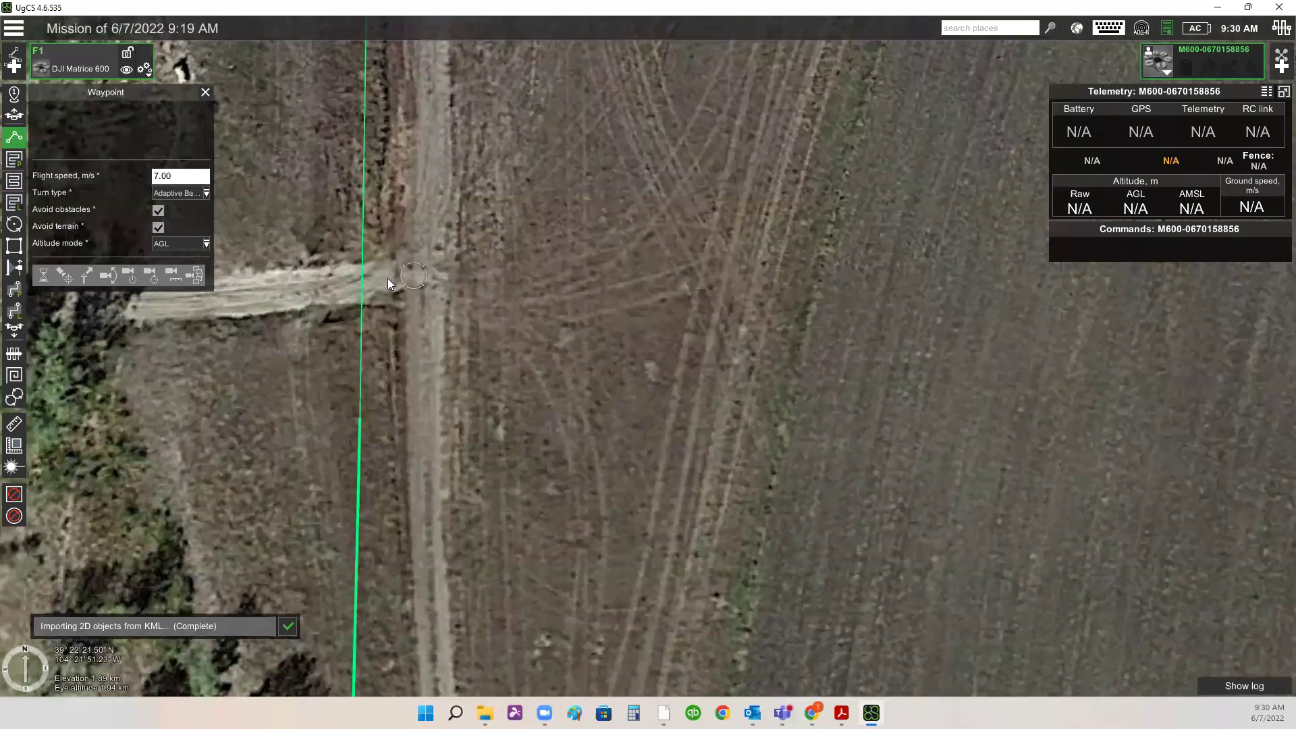
{"action": "scroll", "coordinate": [403, 281], "scroll_direction": "down", "scroll_amount": 1}
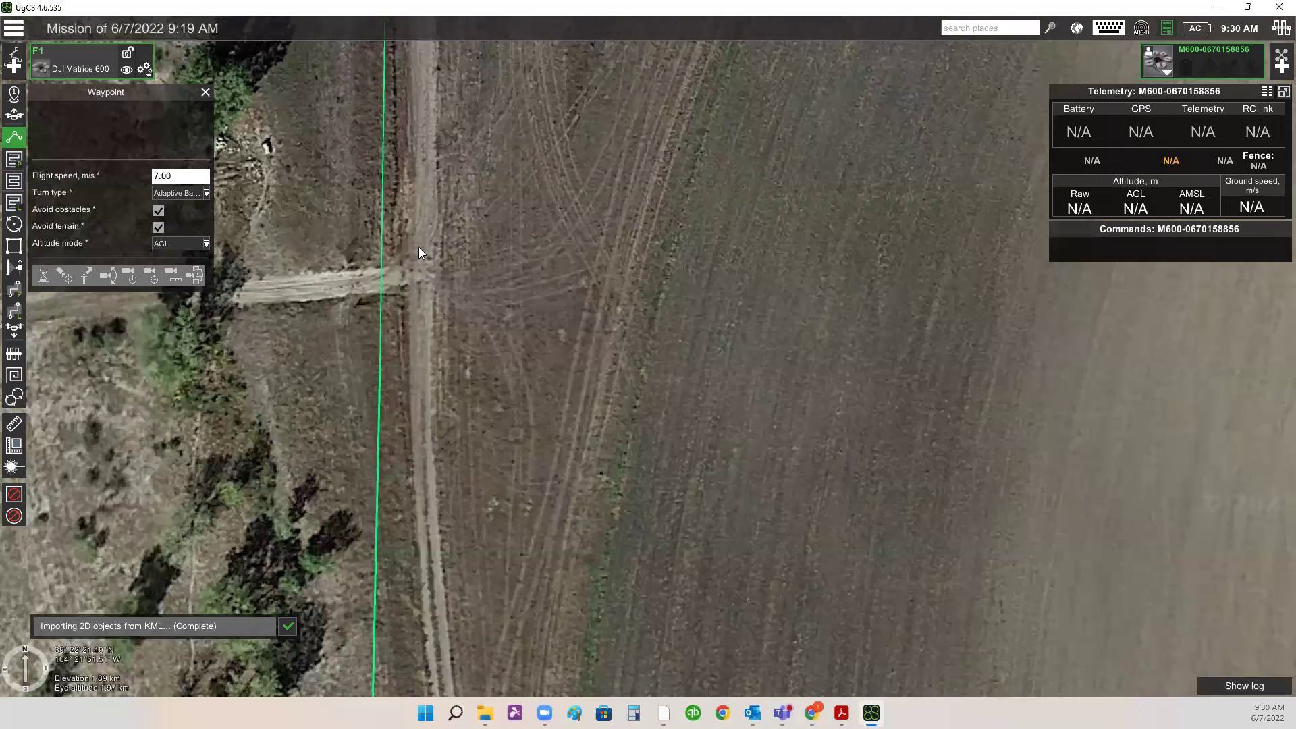
{"action": "left_click", "coordinate": [365, 188]}
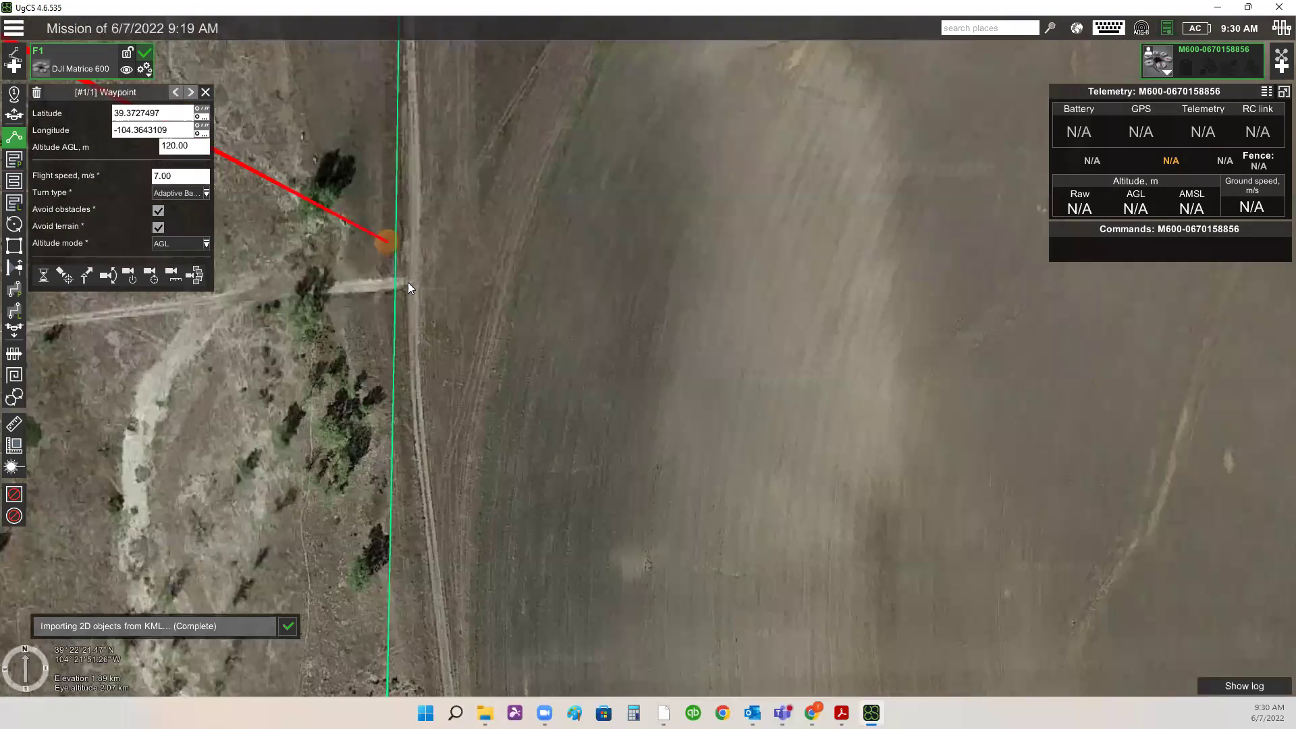
- Add five more waypoints to F1, leading northwest along the tree line and curving back to a point north of the site's northwest corner
{"action": "scroll", "coordinate": [408, 285], "scroll_direction": "down", "scroll_amount": 3}
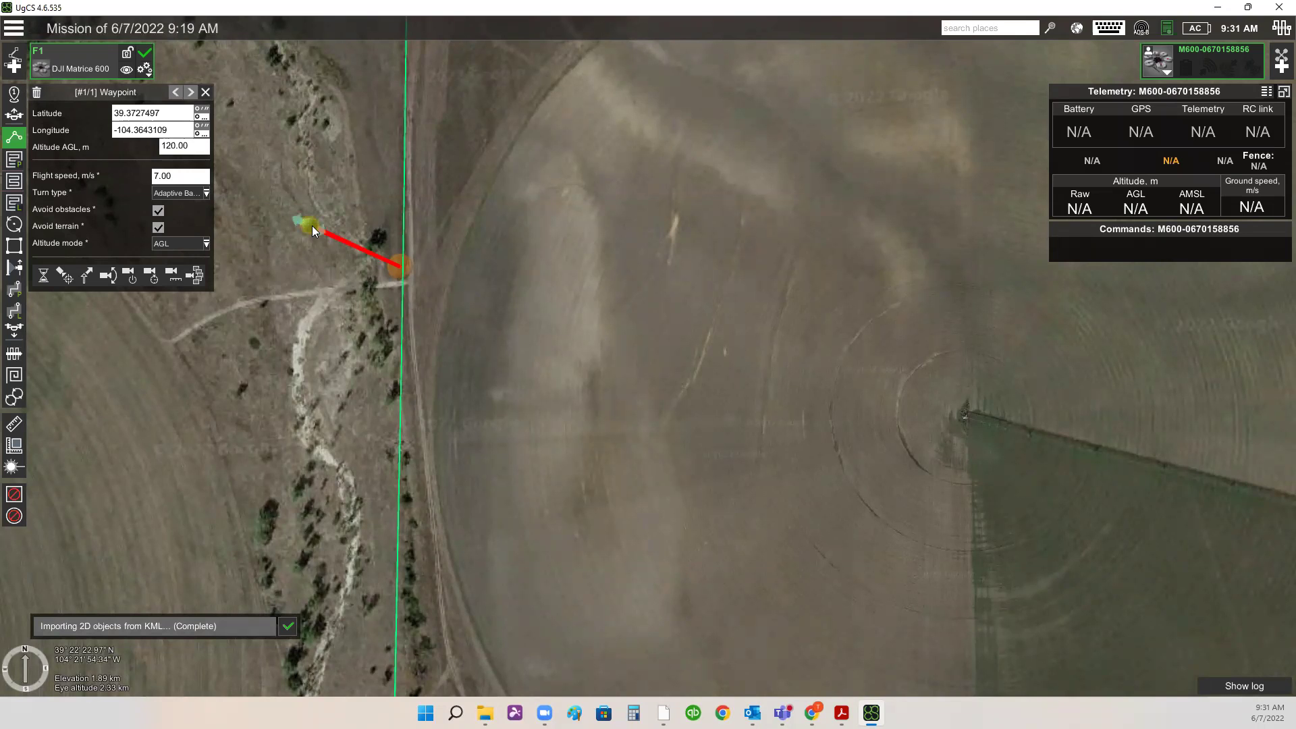
{"action": "scroll", "coordinate": [368, 310], "scroll_direction": "down", "scroll_amount": 3}
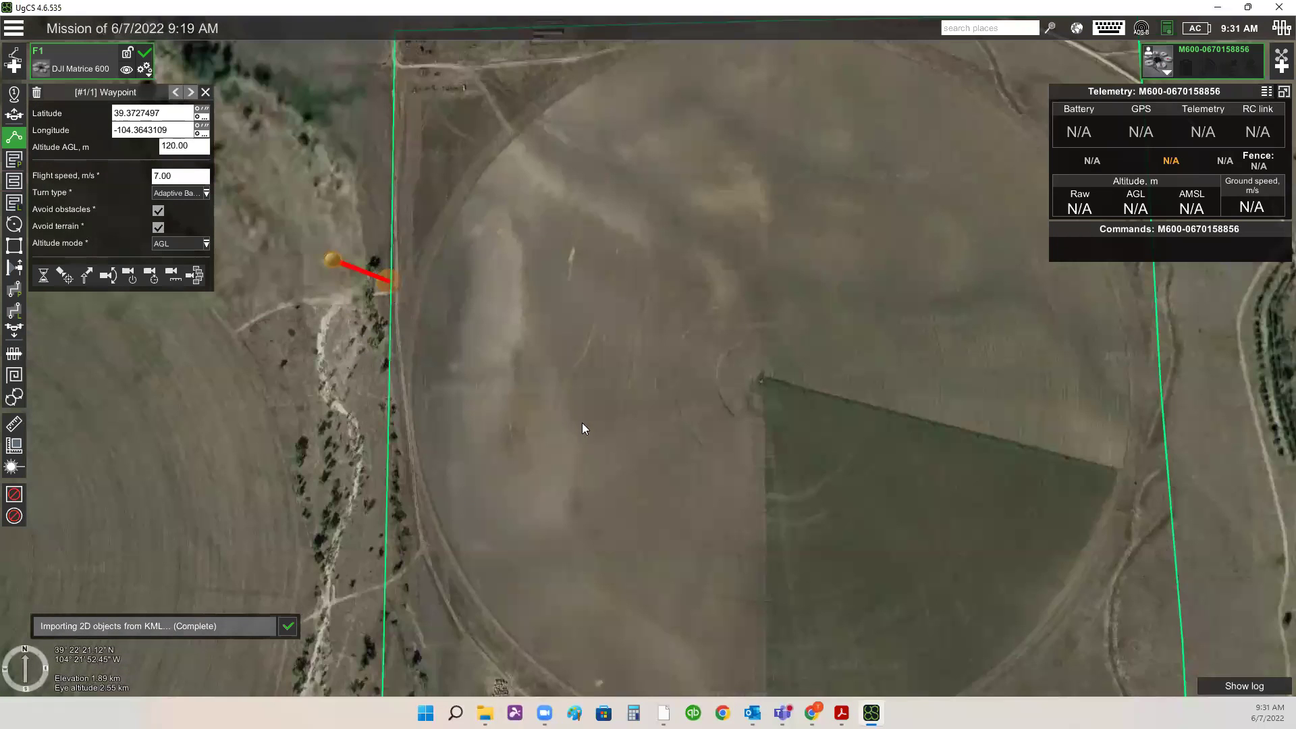
{"action": "left_click_drag", "start_coordinate": [436, 303], "coordinate": [582, 422]}
{"action": "scroll", "coordinate": [582, 423], "scroll_direction": "down", "scroll_amount": 2}
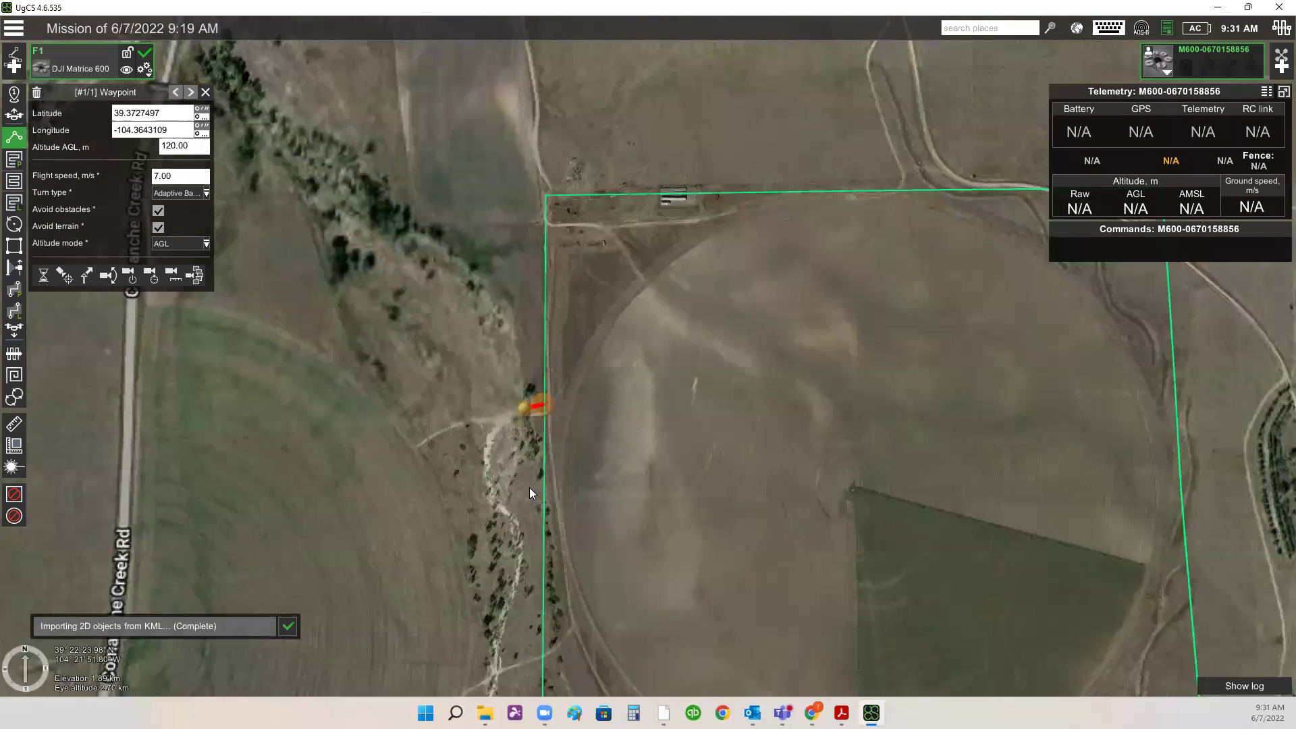
{"action": "left_click", "coordinate": [493, 316]}
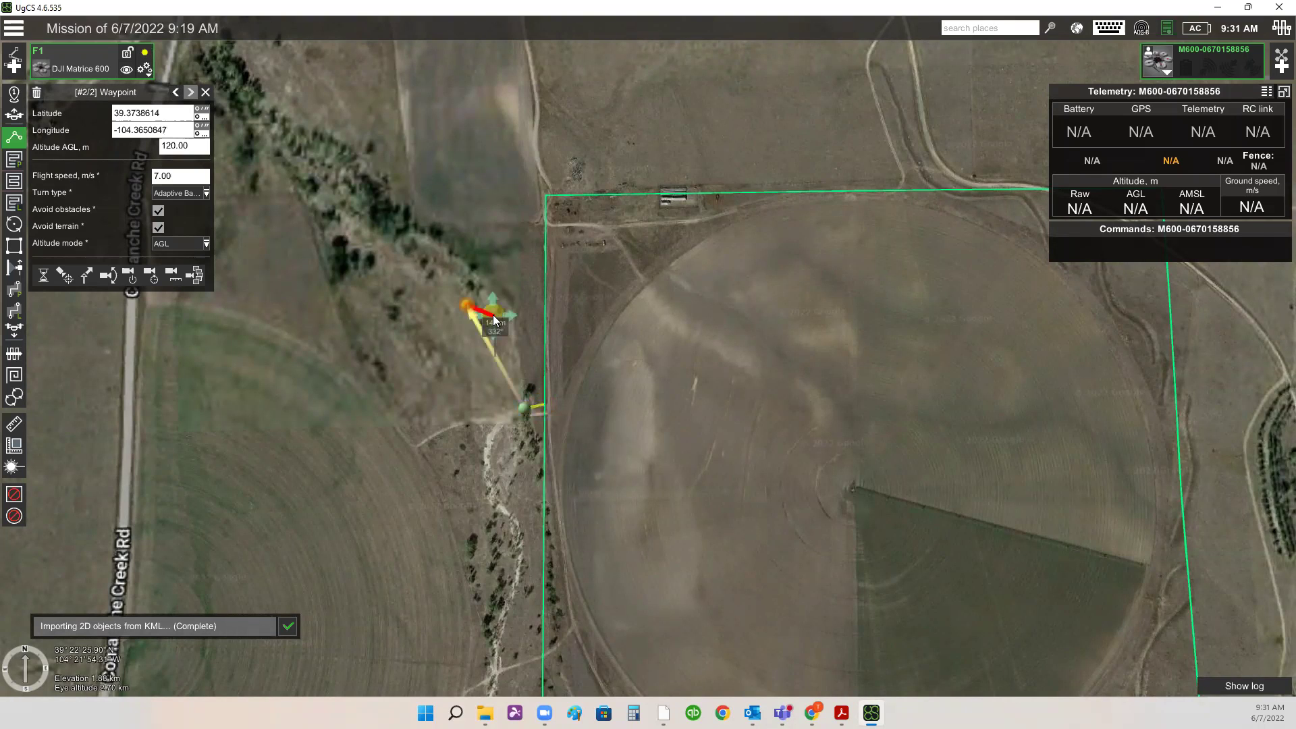
{"action": "left_click", "coordinate": [434, 253]}
{"action": "left_click", "coordinate": [410, 177]}
{"action": "left_click", "coordinate": [489, 133]}
{"action": "left_click", "coordinate": [559, 110]}
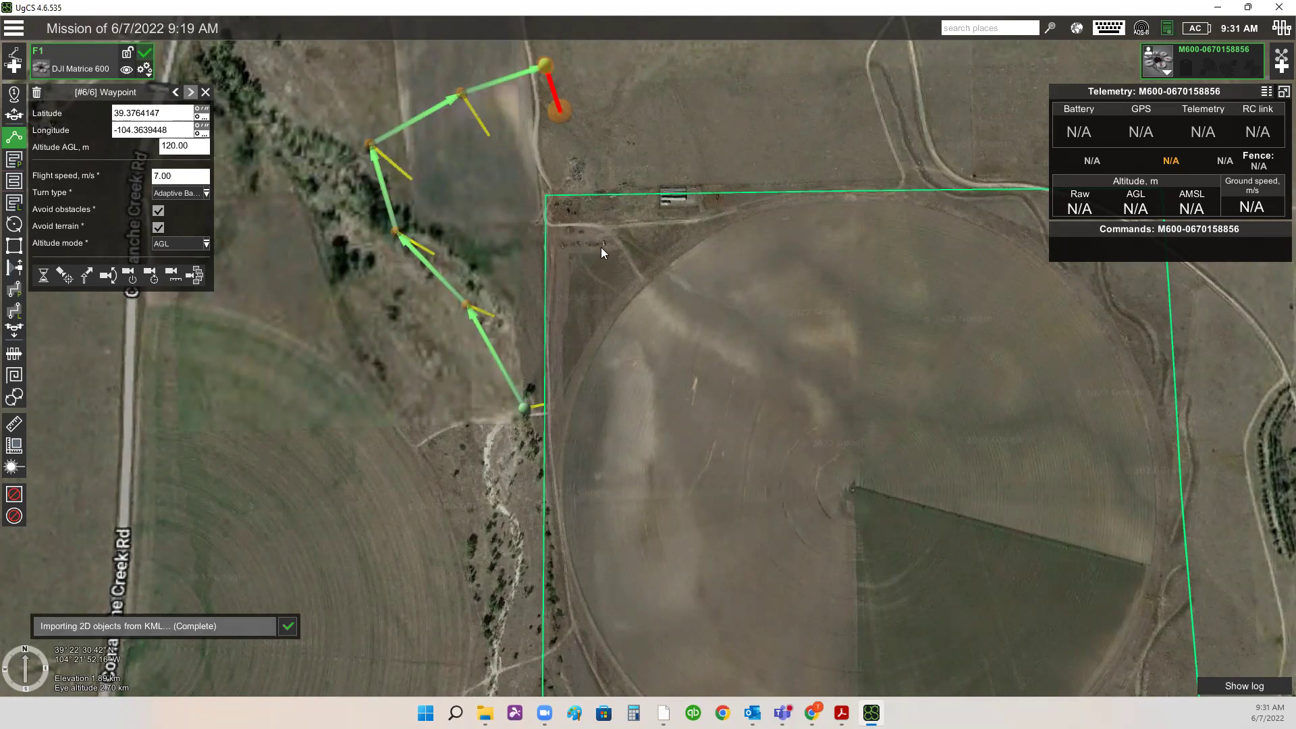
- Add a seventh waypoint just south of the last one, above the site's northwest corner
{"action": "left_click_drag", "start_coordinate": [715, 305], "coordinate": [721, 314]}
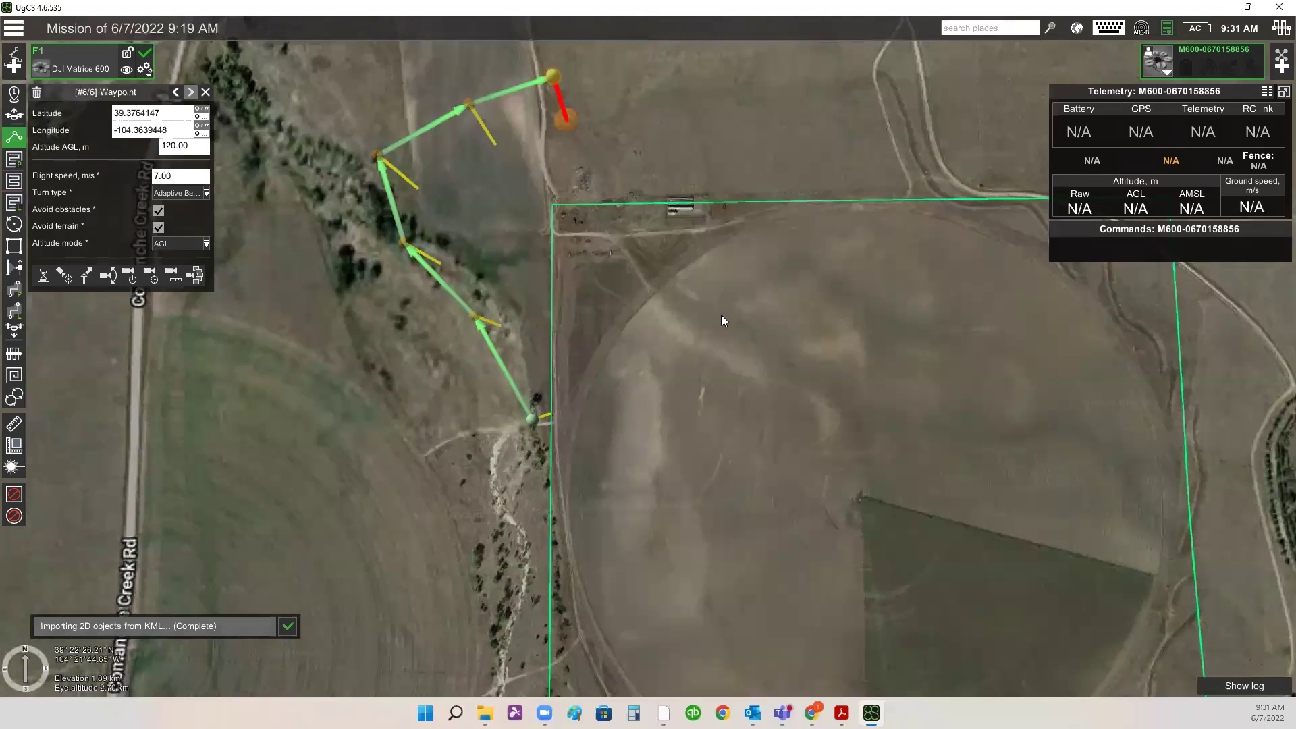
{"action": "left_click_drag", "start_coordinate": [670, 405], "coordinate": [732, 385]}
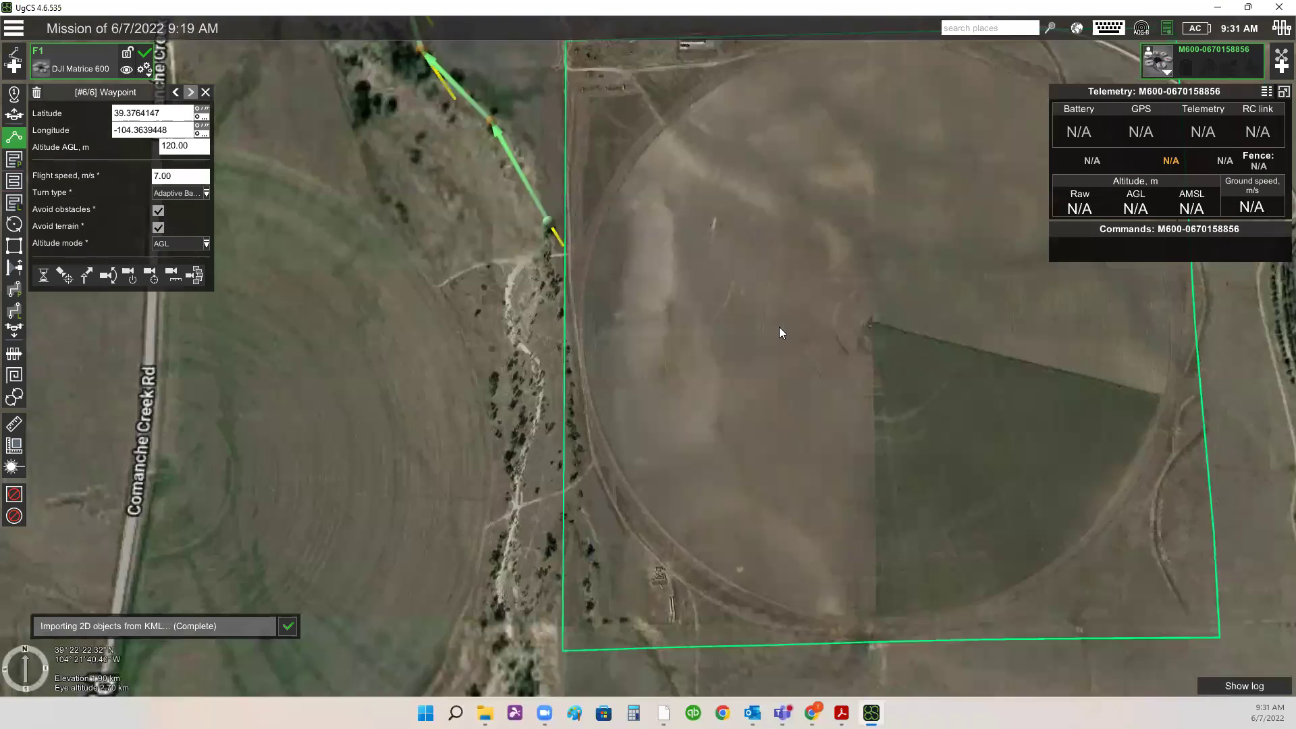
{"action": "left_click_drag", "start_coordinate": [779, 326], "coordinate": [763, 359]}
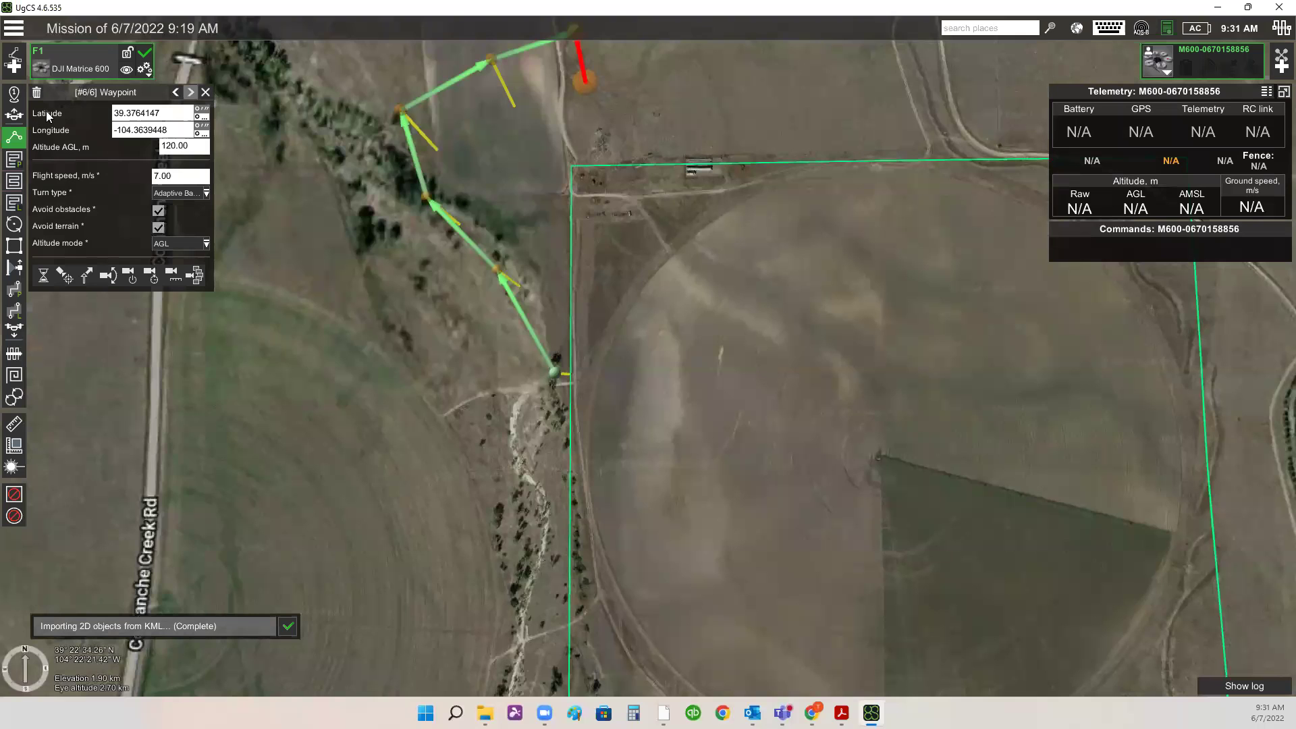
{"action": "left_click_drag", "start_coordinate": [575, 86], "coordinate": [566, 90]}
{"action": "left_click", "coordinate": [577, 115]}
- Start an area scan with a flight height of 120 m and a side distance of 90 m
{"action": "scroll", "coordinate": [663, 106], "scroll_direction": "down", "scroll_amount": 1}
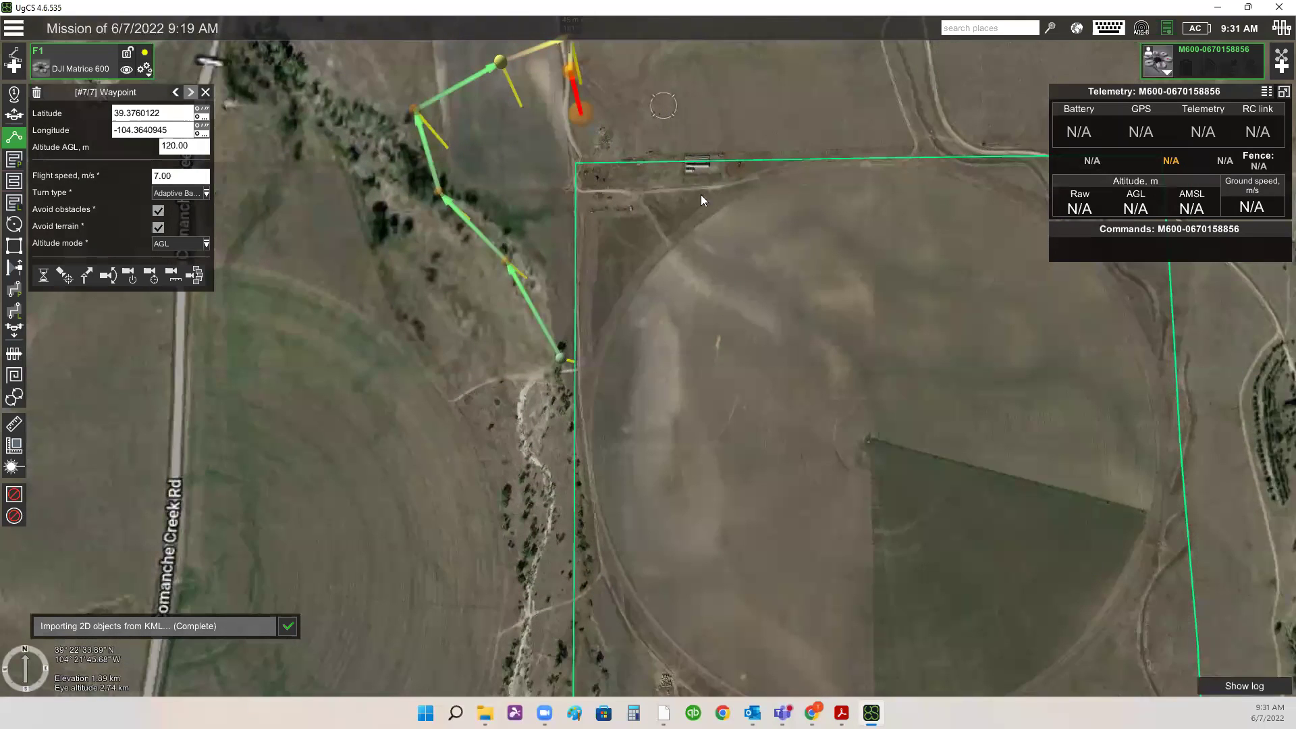
{"action": "scroll", "coordinate": [654, 284], "scroll_direction": "down", "scroll_amount": 2}
{"action": "scroll", "coordinate": [659, 276], "scroll_direction": "up", "scroll_amount": 3}
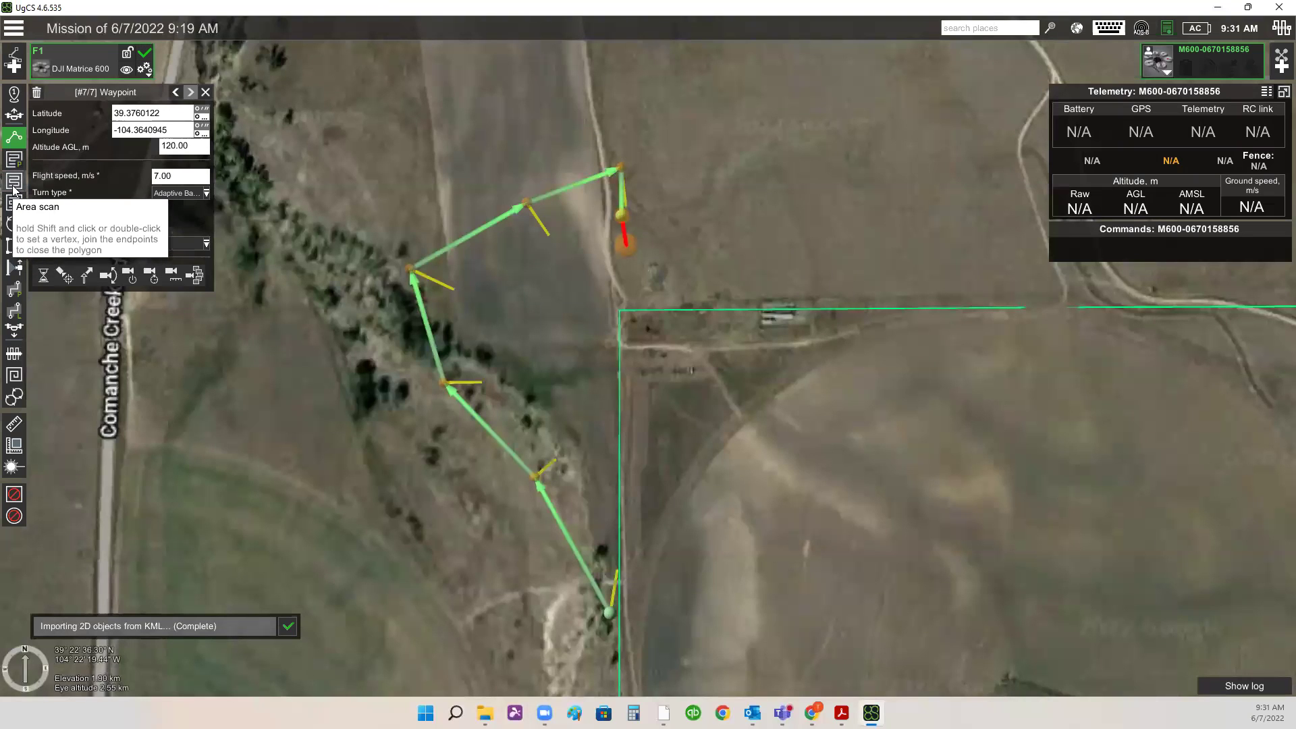
{"action": "left_click", "coordinate": [14, 181]}
{"action": "left_click", "coordinate": [153, 180]}
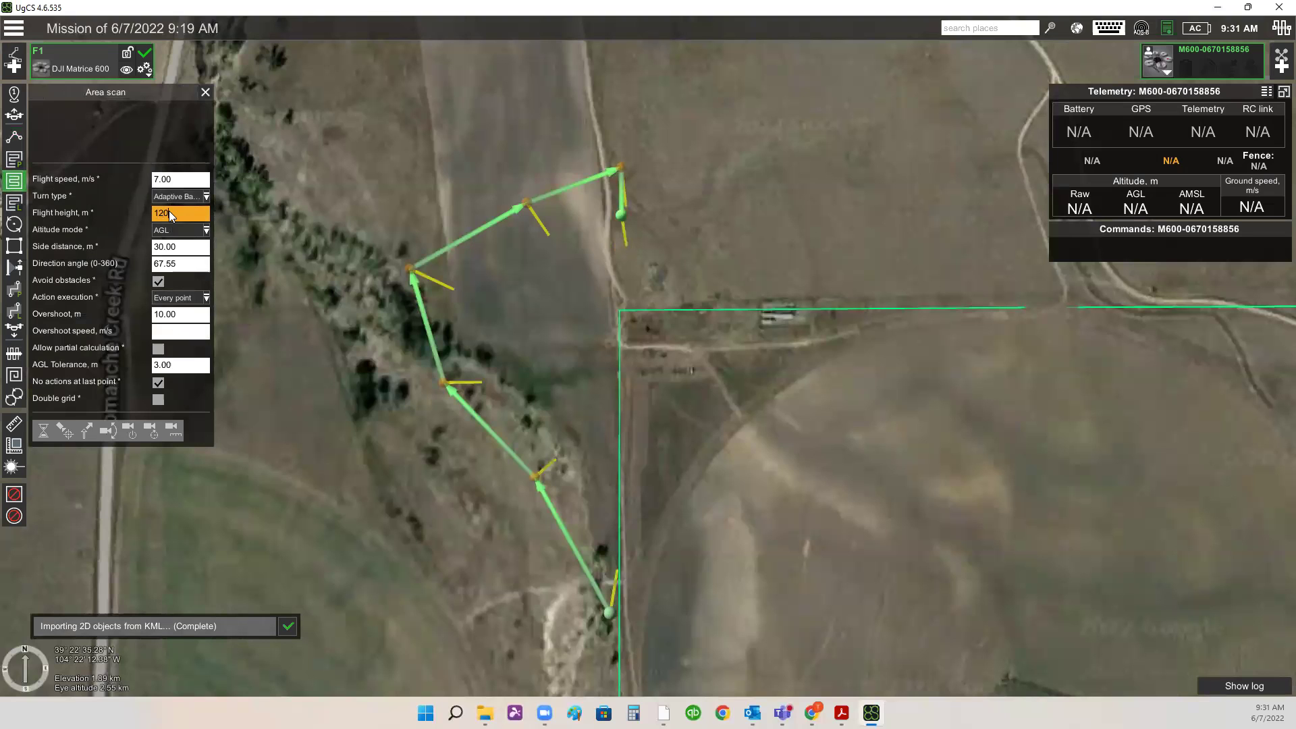
{"action": "type", "text": "0"}
{"action": "key", "text": "Return"}
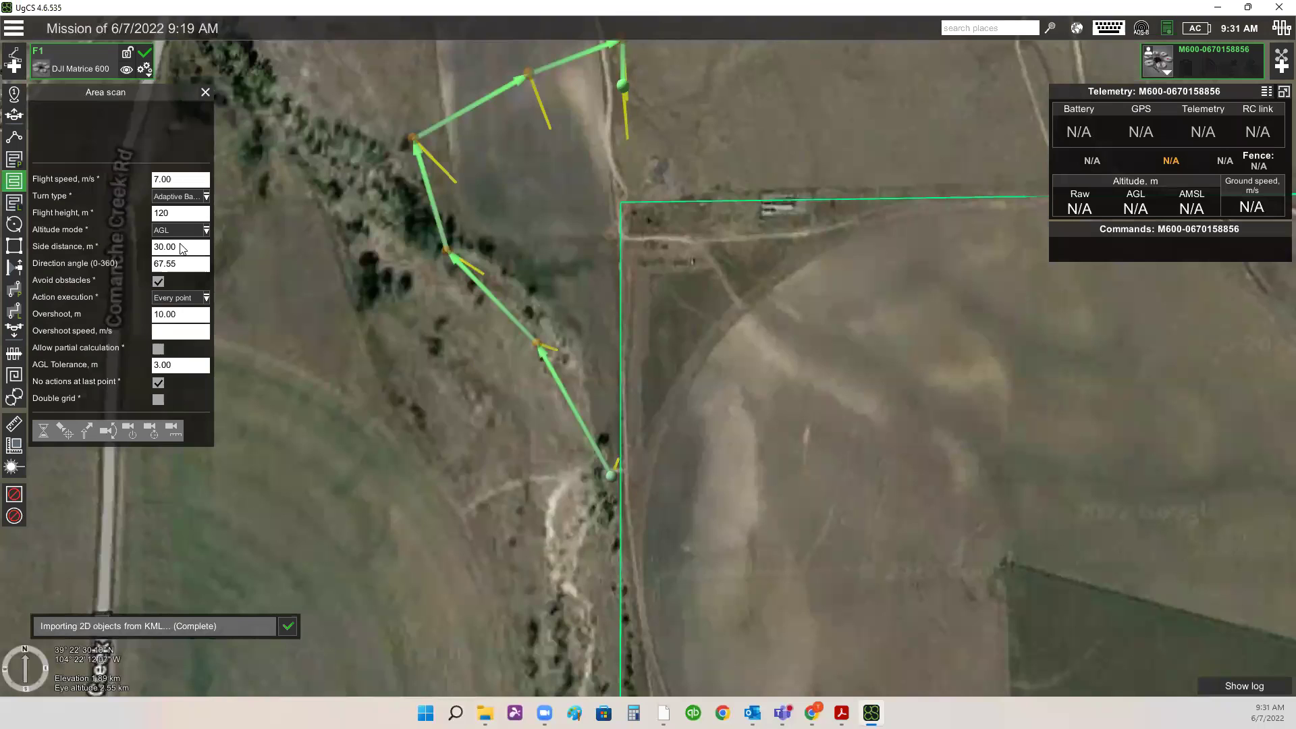
{"action": "left_click", "coordinate": [182, 248]}
{"action": "type", "text": "90"}
- Draw a closed four-corner area scan over the site's northwest quarter, about 426 m wide and 465 m tall, slightly outside the boundary
{"action": "scroll", "coordinate": [784, 332], "scroll_direction": "down", "scroll_amount": 2}
{"action": "left_click_drag", "start_coordinate": [782, 334], "coordinate": [696, 300]}
{"action": "left_click_drag", "start_coordinate": [567, 195], "coordinate": [641, 297]}
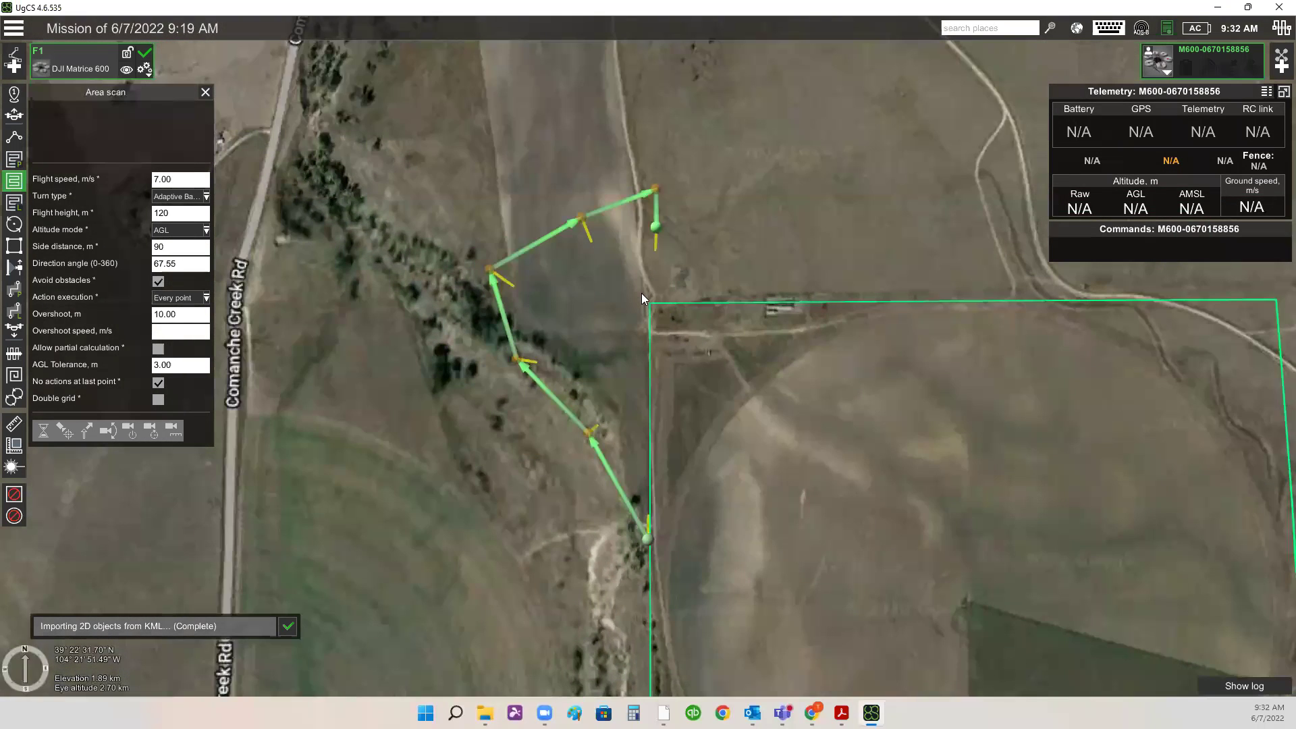
{"action": "left_click", "coordinate": [641, 293]}
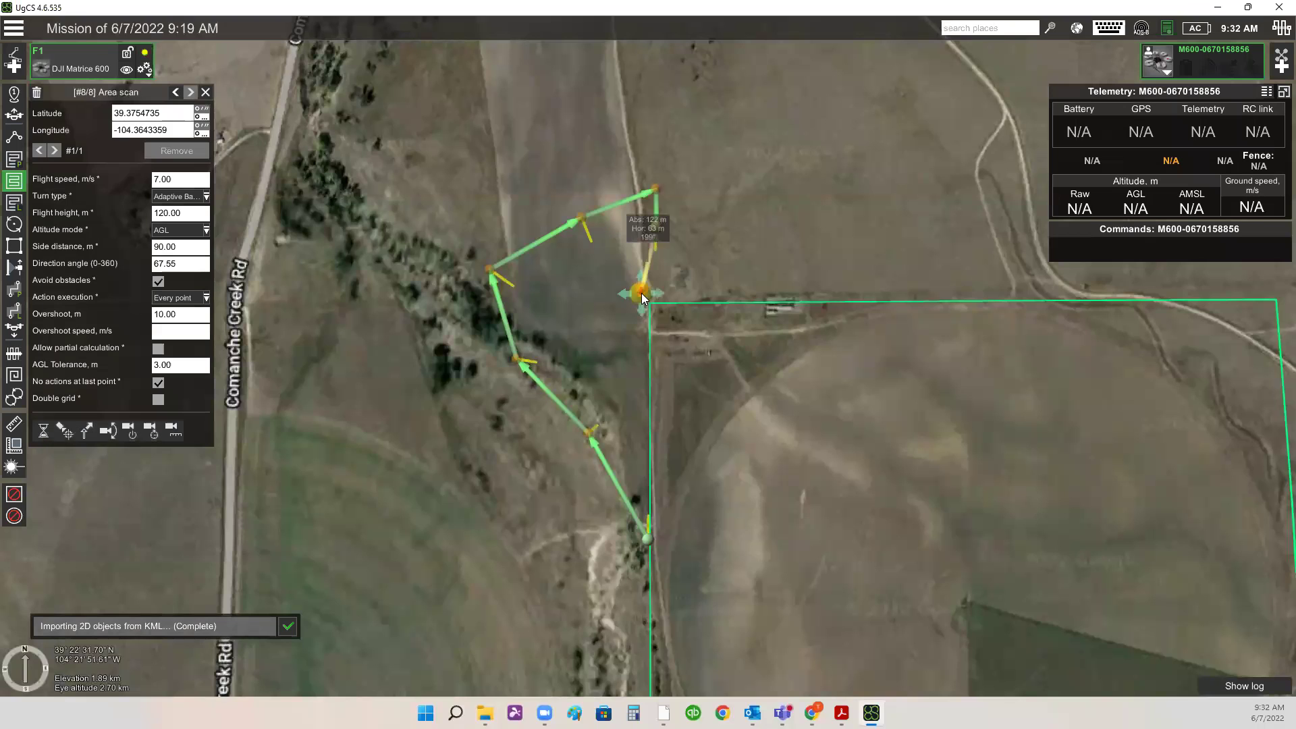
{"action": "left_click", "coordinate": [958, 289]}
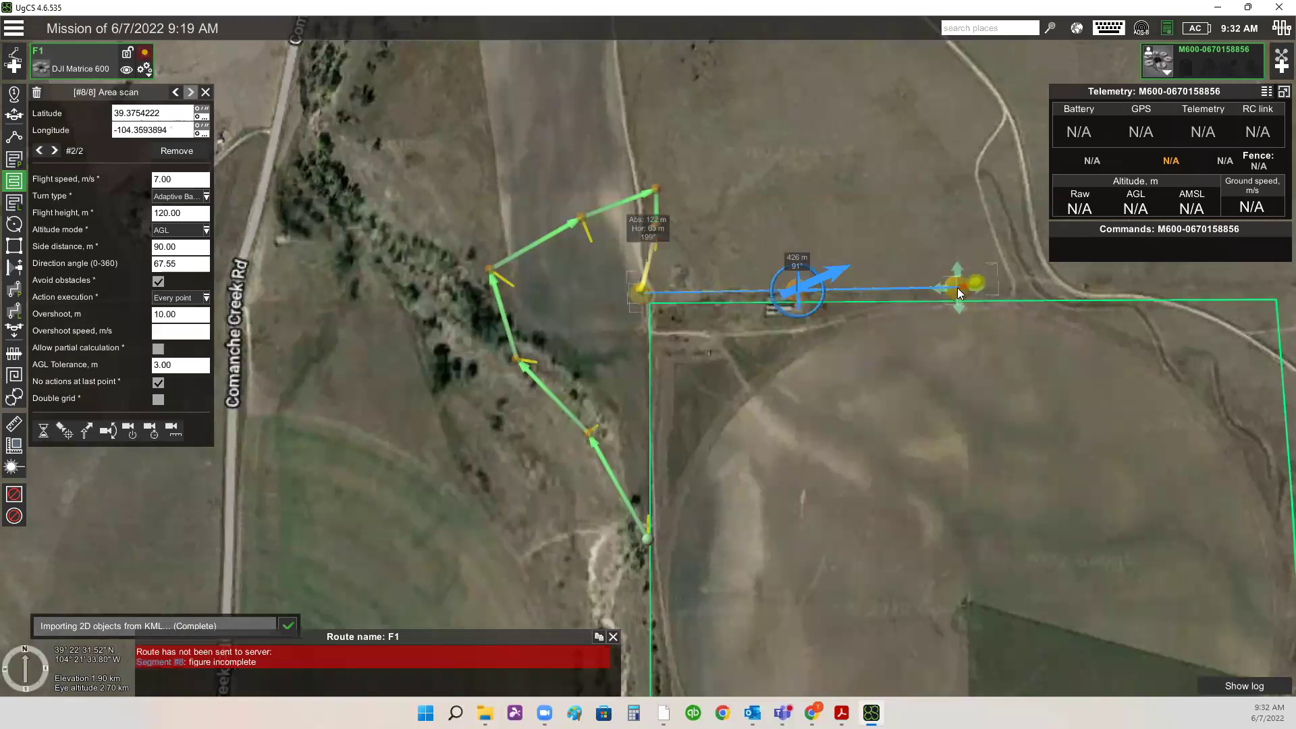
{"action": "left_click", "coordinate": [969, 638]}
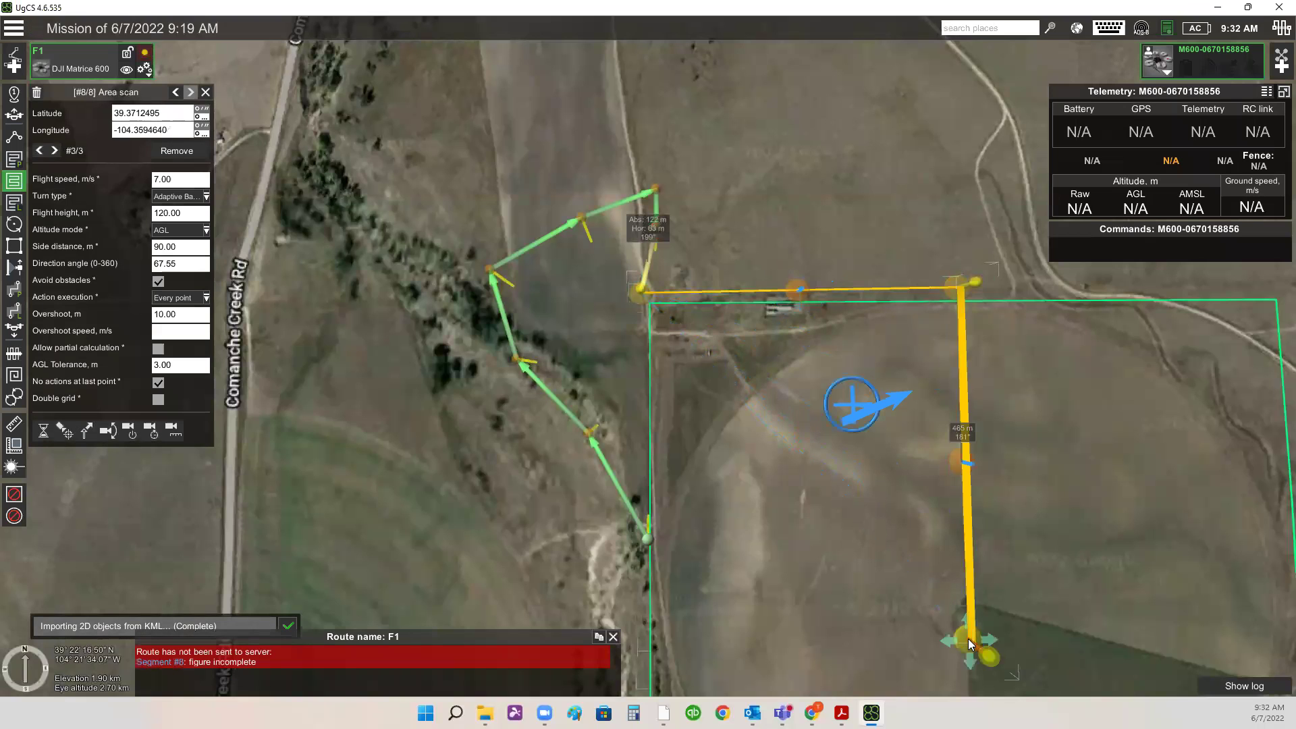
{"action": "left_click", "coordinate": [640, 637]}
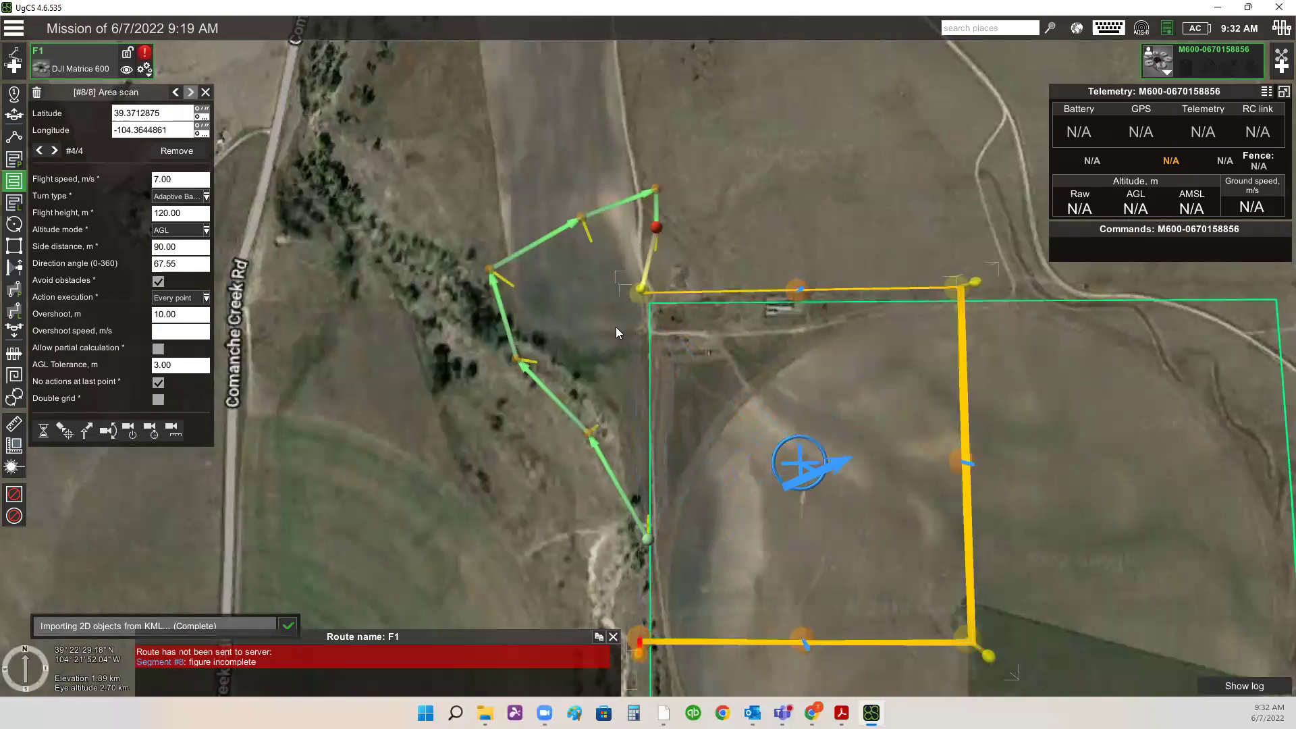
{"action": "left_click", "coordinate": [637, 300]}
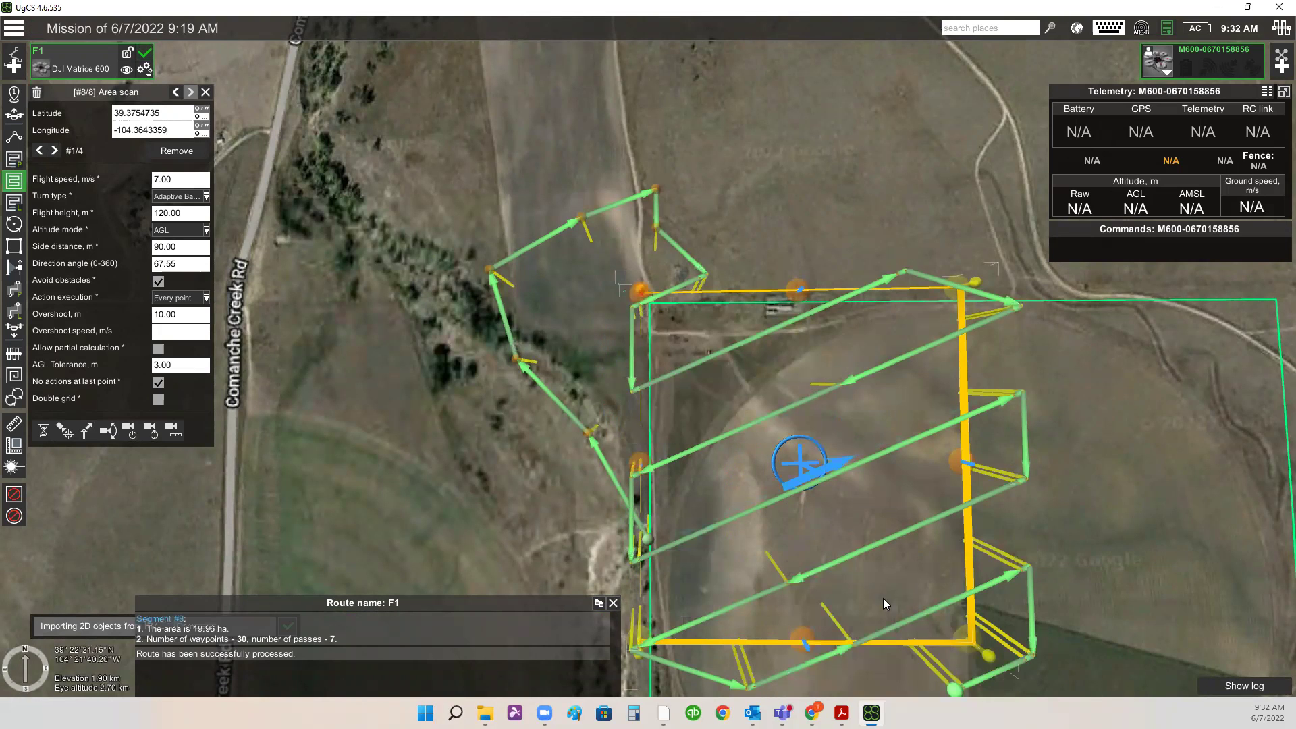
- Set the area scan's direction angle to 0 so the passes run north-south
{"action": "left_click", "coordinate": [178, 248]}
{"action": "left_click", "coordinate": [181, 265]}
{"action": "type", "text": "0"}
{"action": "key", "text": "Return"}
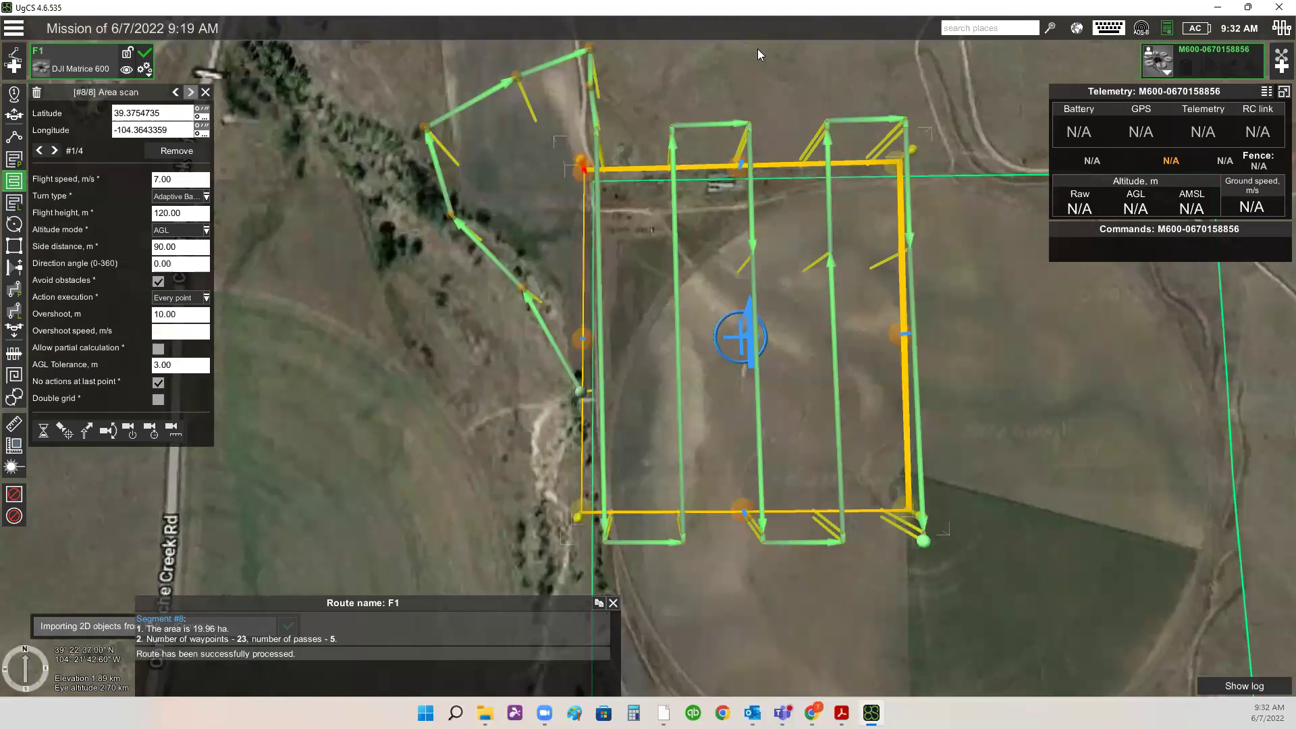
- Show the F1 route's elevation profile and move its window clear of the scan area to check distance and duration
{"action": "left_click_drag", "start_coordinate": [1048, 497], "coordinate": [1023, 397]}
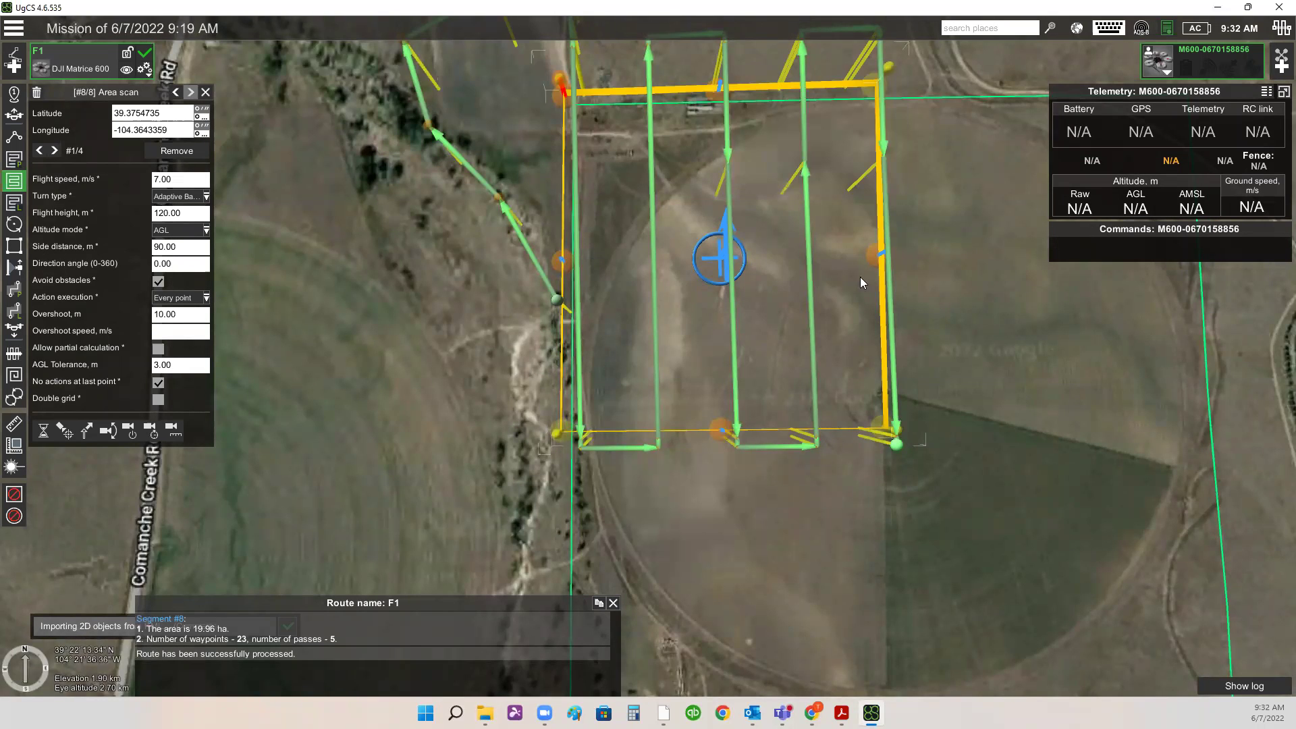
{"action": "left_click_drag", "start_coordinate": [795, 169], "coordinate": [799, 335]}
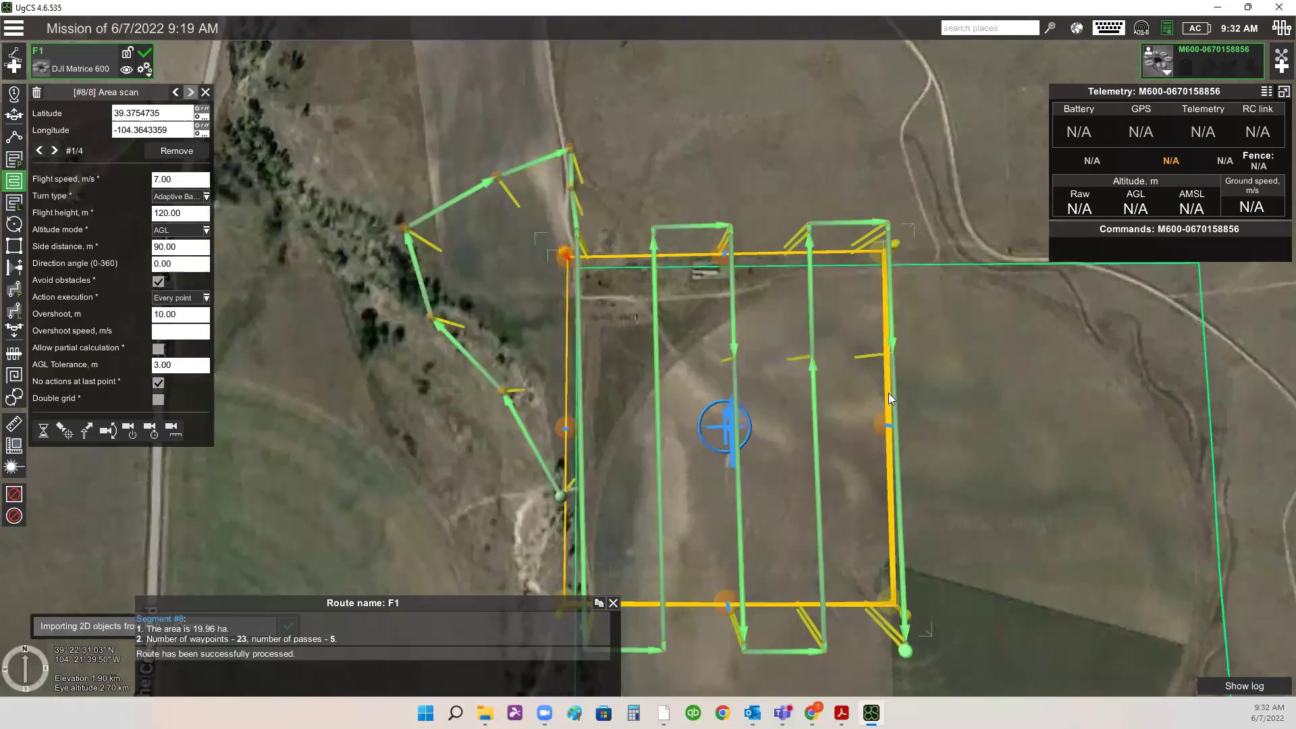
{"action": "left_click_drag", "start_coordinate": [933, 455], "coordinate": [887, 311]}
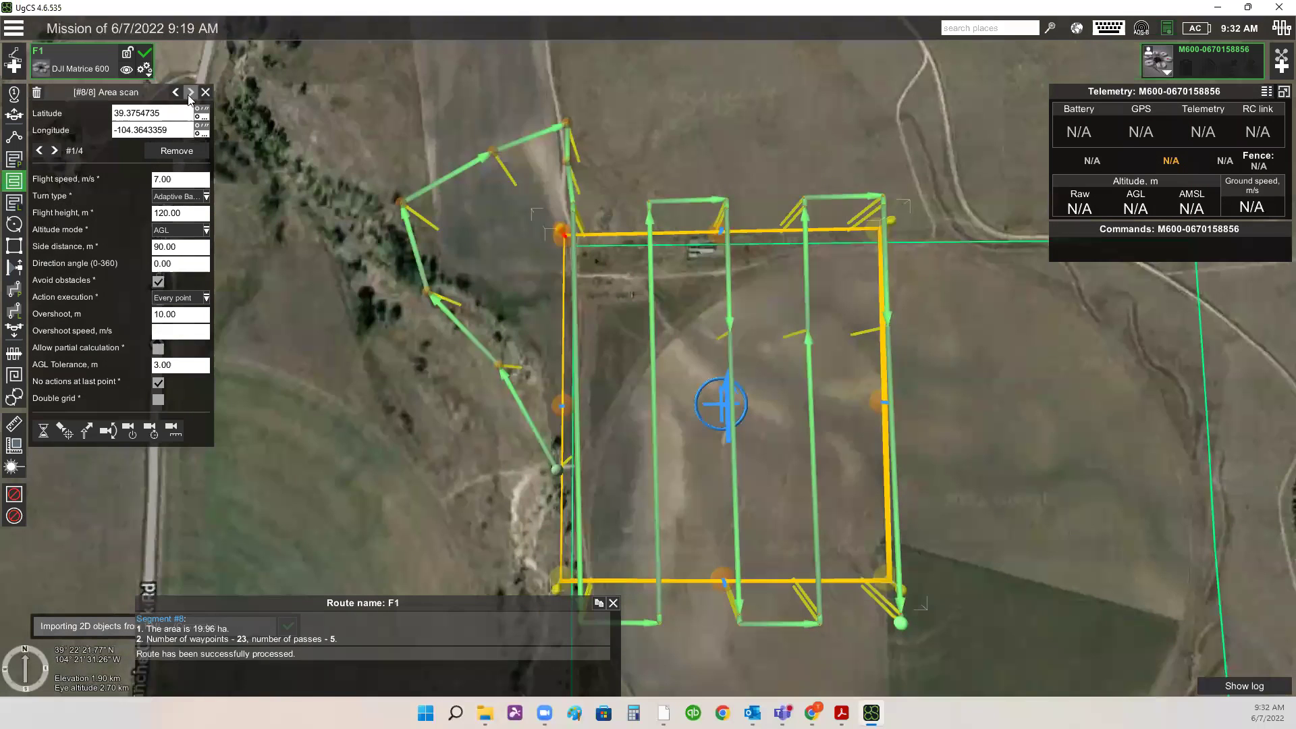
{"action": "left_click", "coordinate": [145, 70]}
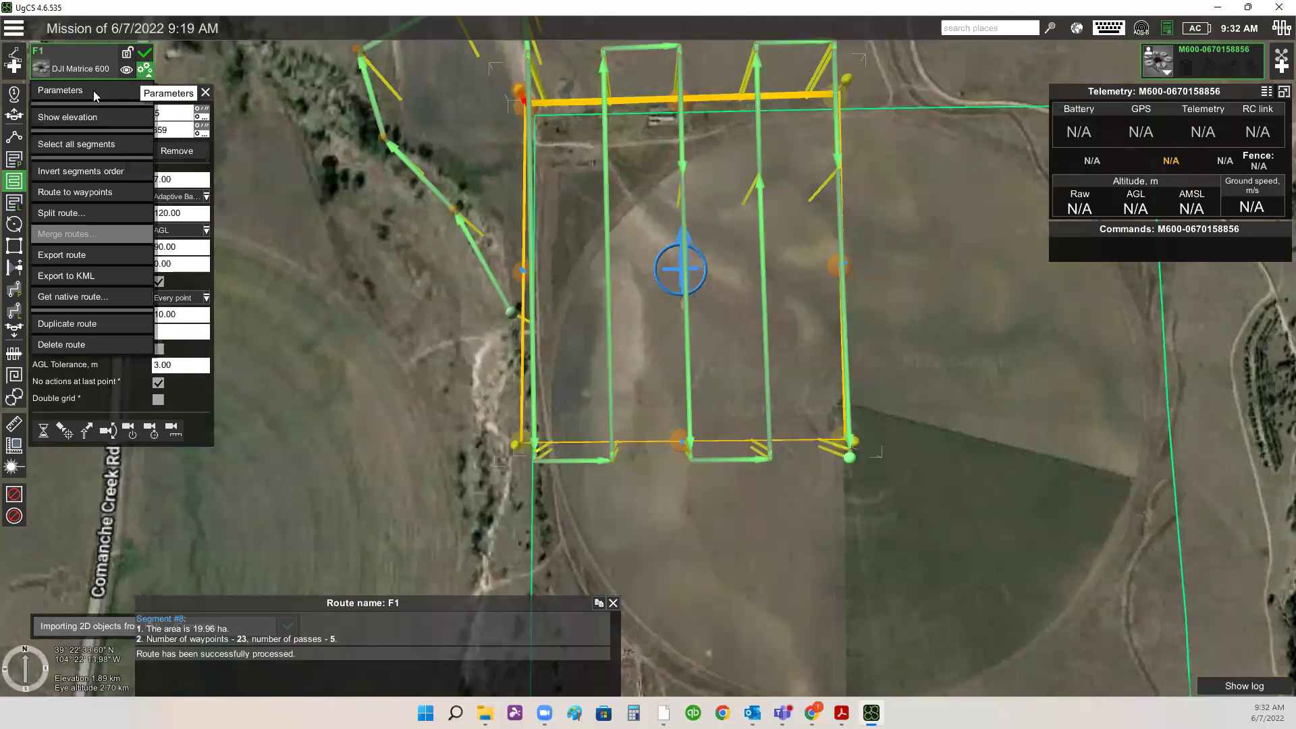
{"action": "left_click", "coordinate": [65, 119]}
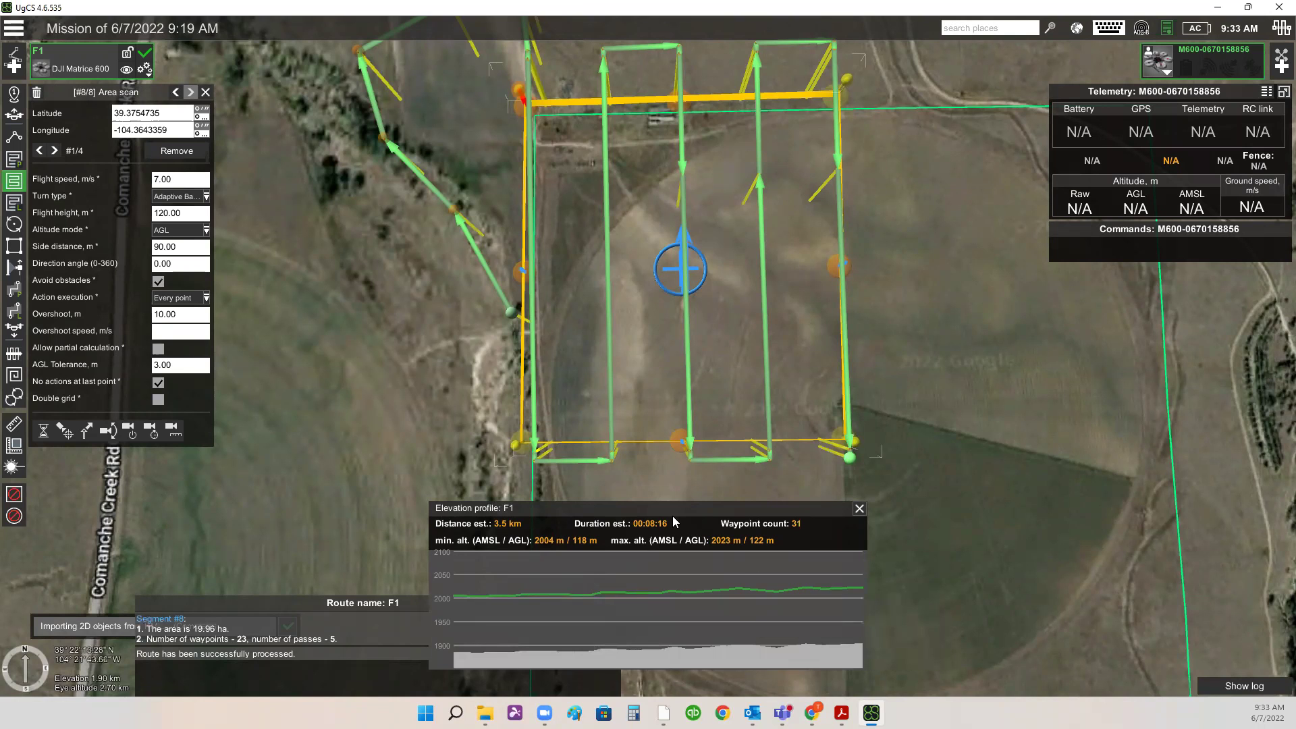
{"action": "left_click_drag", "start_coordinate": [662, 524], "coordinate": [967, 540]}
- Stretch the area scan's two southern corners past the site's south boundary, with the south edge about 278 m long
{"action": "left_click_drag", "start_coordinate": [955, 387], "coordinate": [901, 350]}
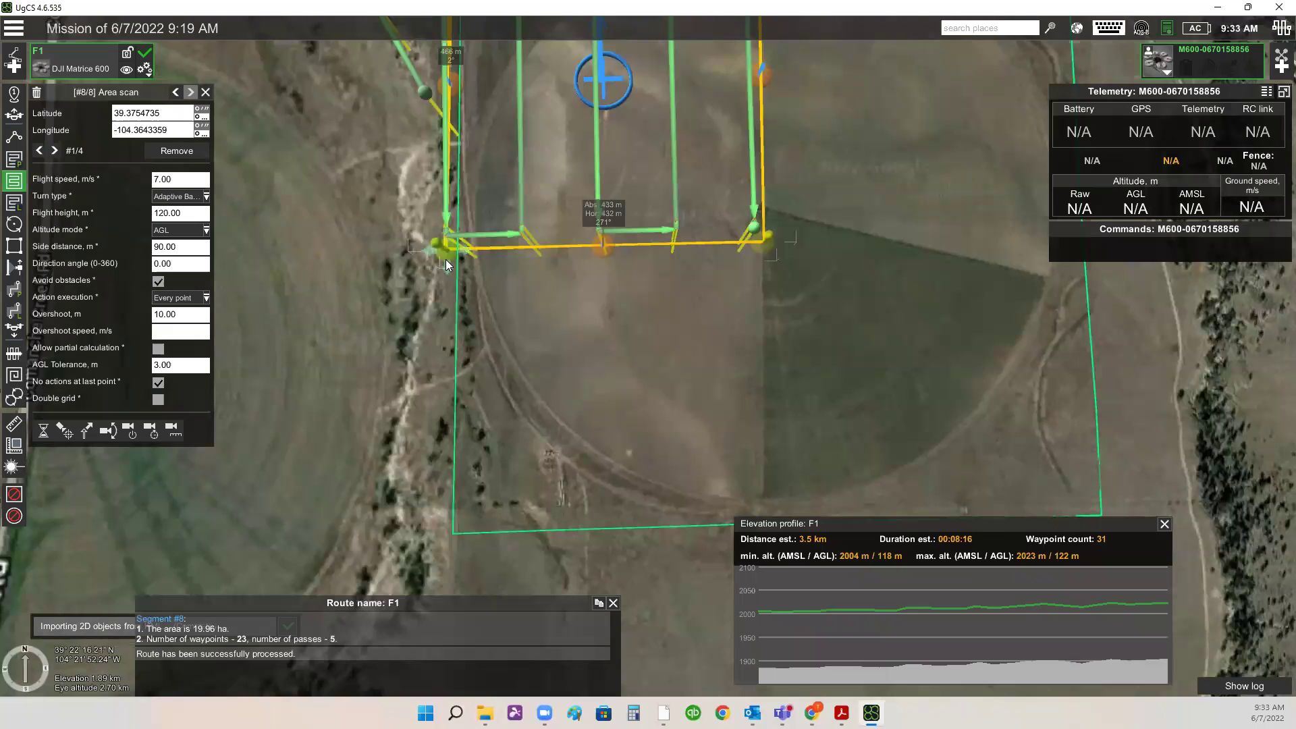
{"action": "left_click_drag", "start_coordinate": [445, 258], "coordinate": [441, 556]}
{"action": "left_click_drag", "start_coordinate": [763, 240], "coordinate": [742, 329]}
{"action": "left_click_drag", "start_coordinate": [743, 397], "coordinate": [656, 548]}
- Move the area scan's northeast corner west to form a narrow north-south strip along the site's west side
{"action": "left_click_drag", "start_coordinate": [838, 316], "coordinate": [879, 603]}
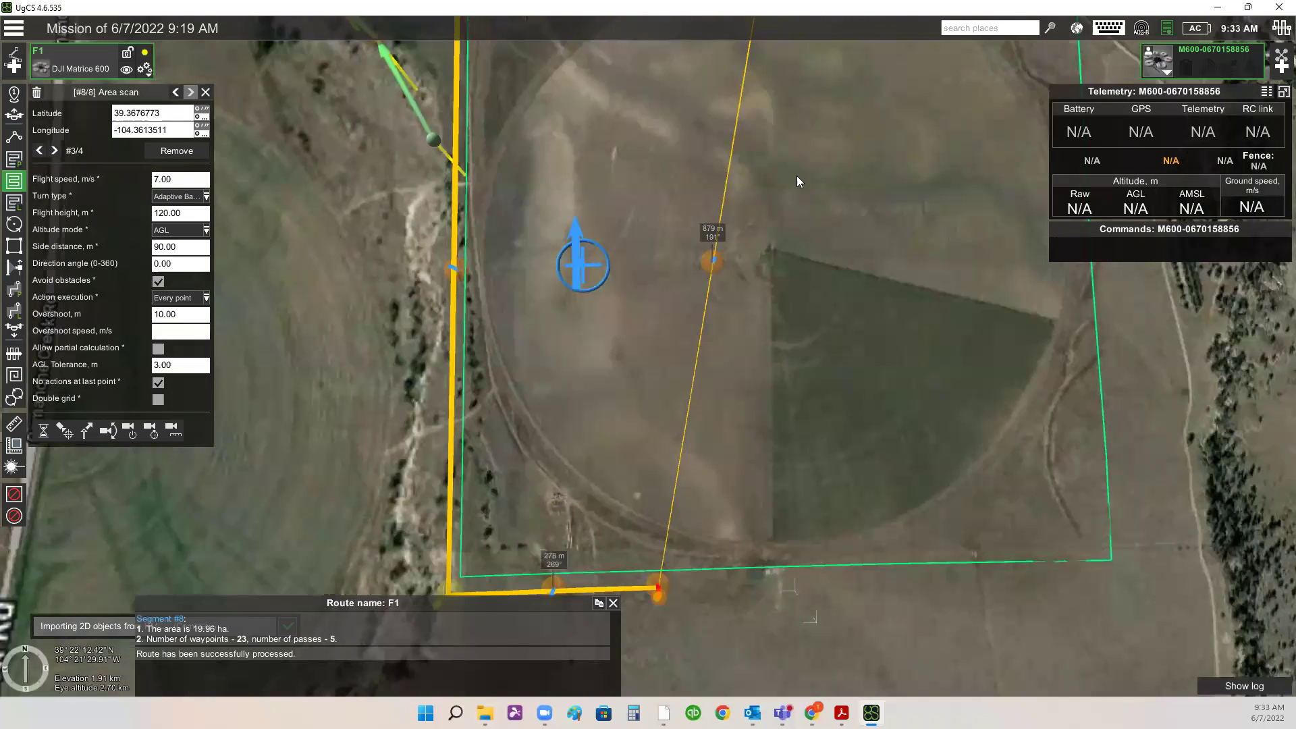
{"action": "left_click_drag", "start_coordinate": [794, 154], "coordinate": [655, 164]}
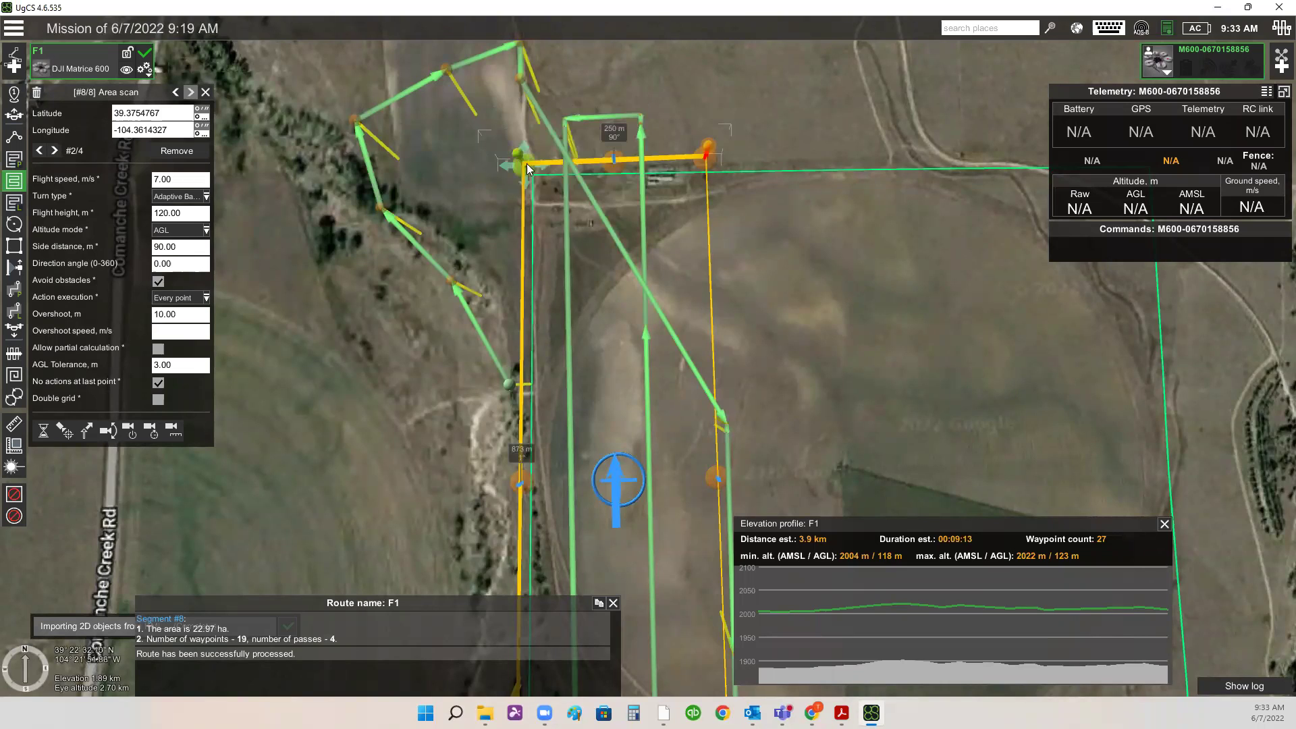
{"action": "left_click_drag", "start_coordinate": [696, 169], "coordinate": [719, 167]}
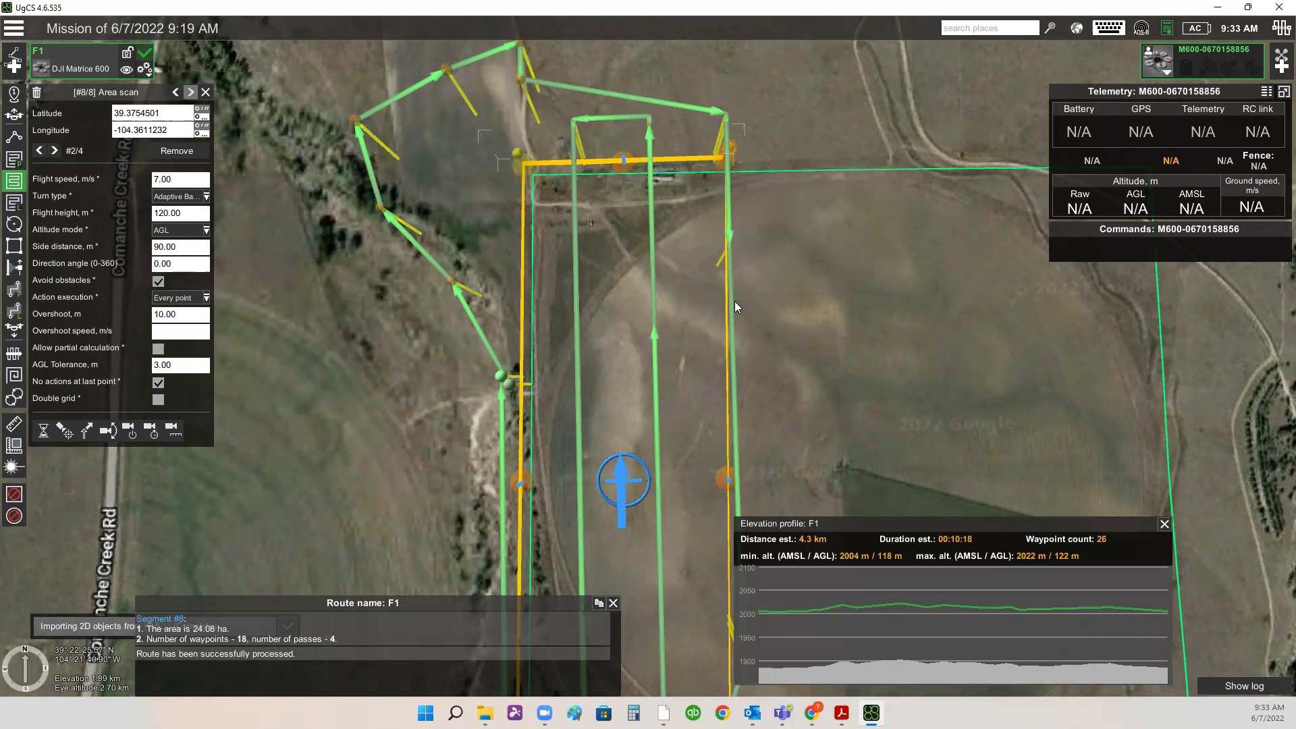
- Move the area scan's southeast corner slightly east, just outside the site's south boundary
{"action": "left_click_drag", "start_coordinate": [816, 373], "coordinate": [873, 132]}
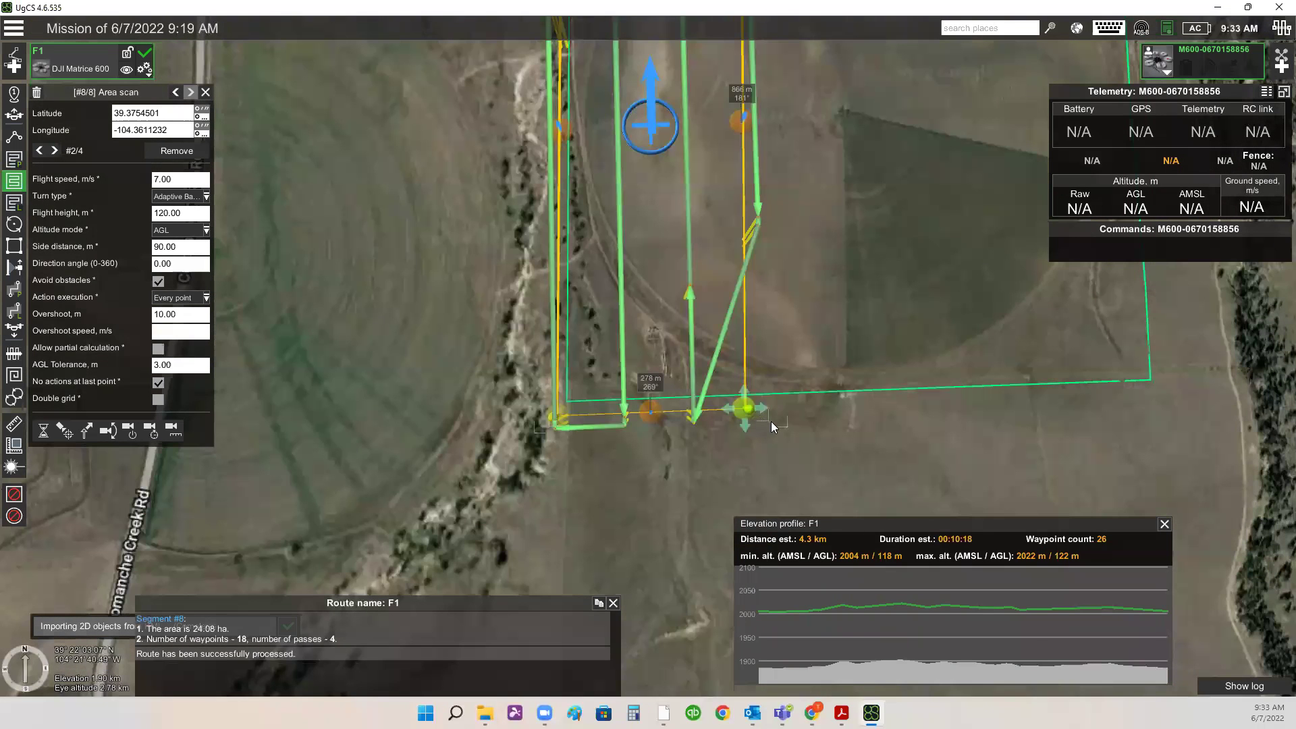
{"action": "left_click_drag", "start_coordinate": [746, 416], "coordinate": [773, 423]}
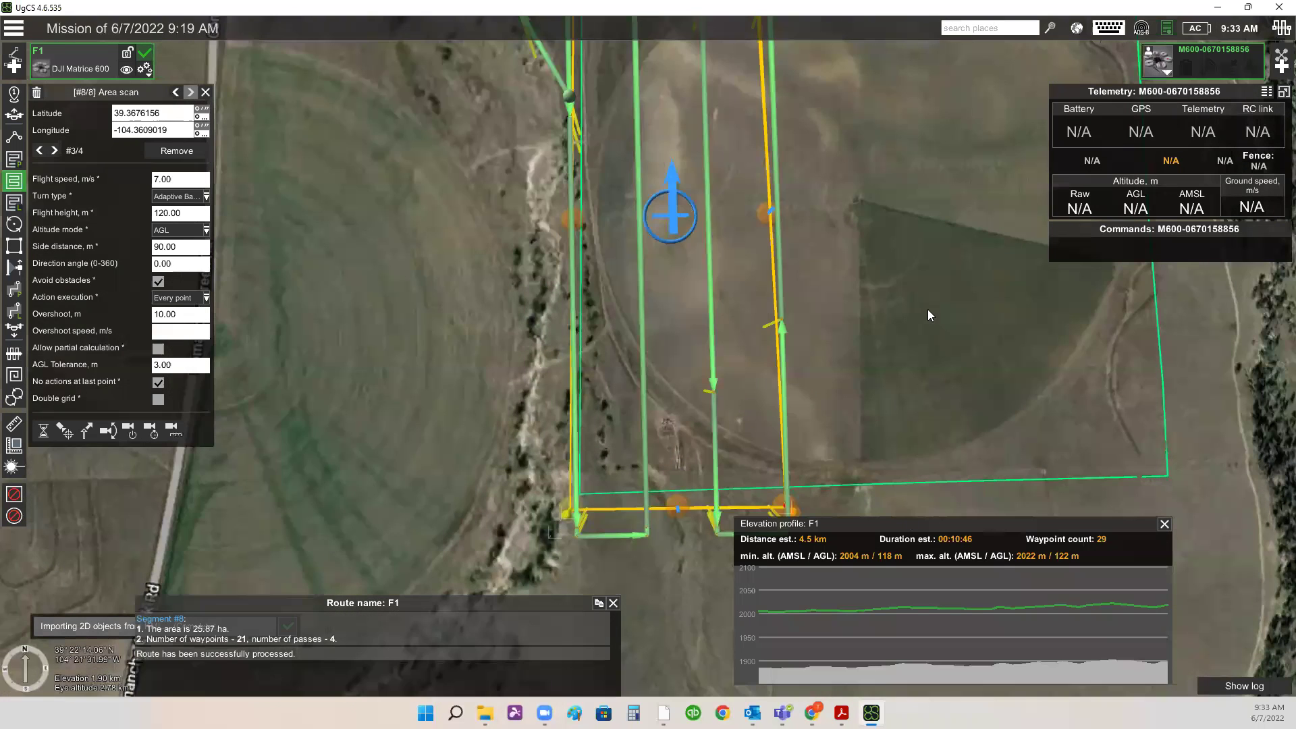
{"action": "left_click_drag", "start_coordinate": [928, 109], "coordinate": [946, 370]}
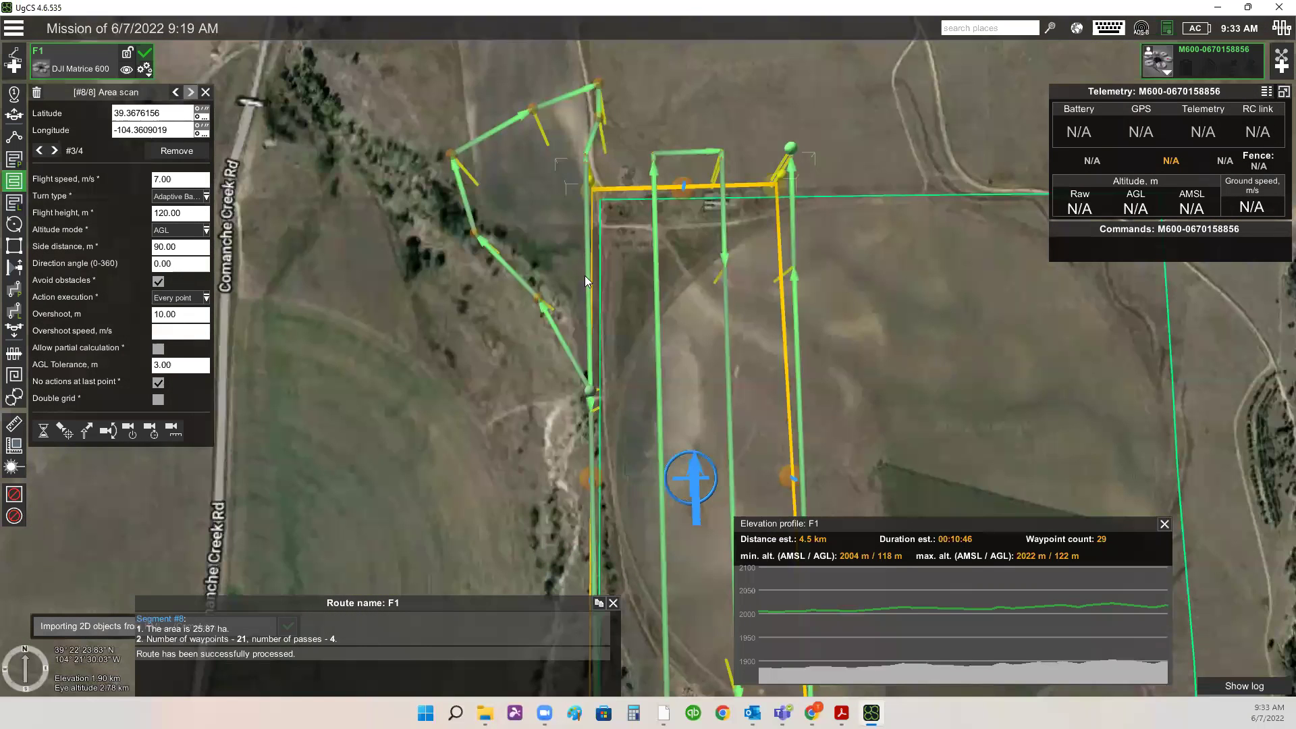
- Move waypoint 6 of route F1 west into the field, about 46 m from waypoint 5
{"action": "left_click_drag", "start_coordinate": [487, 206], "coordinate": [516, 332]}
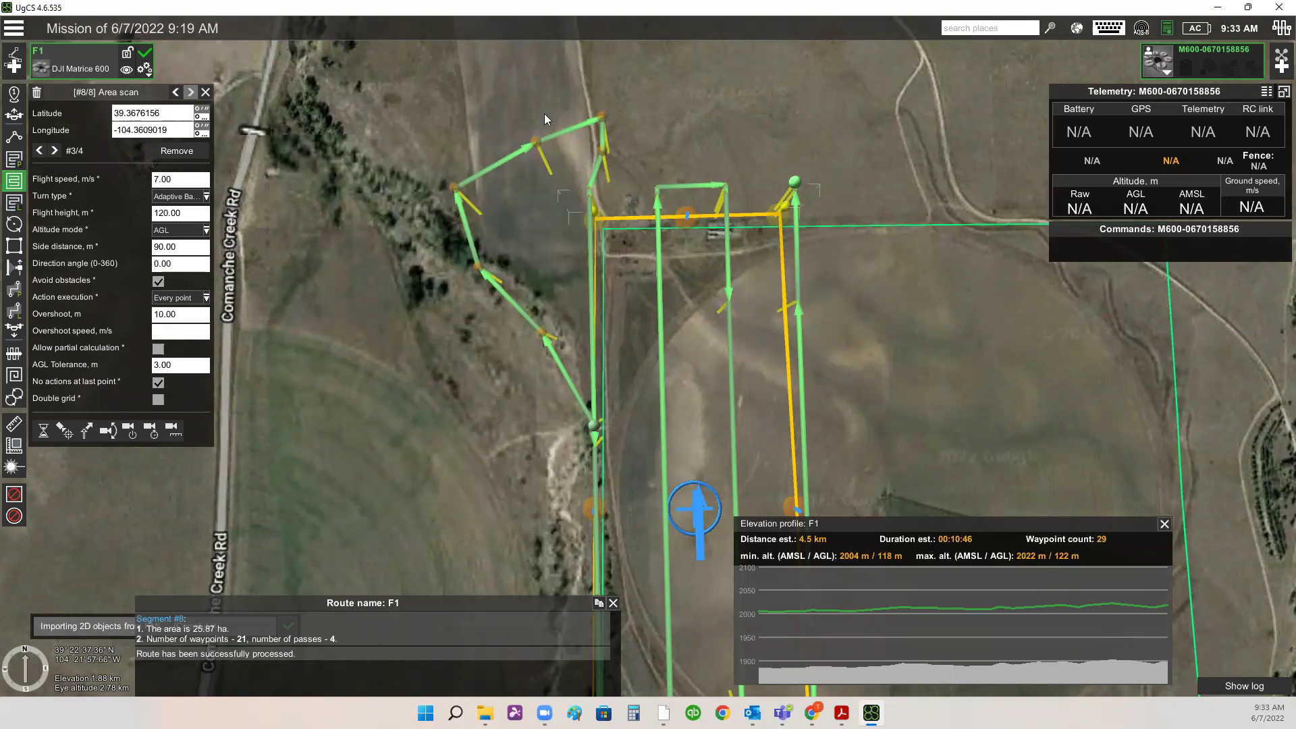
{"action": "scroll", "coordinate": [595, 195], "scroll_direction": "up", "scroll_amount": 3}
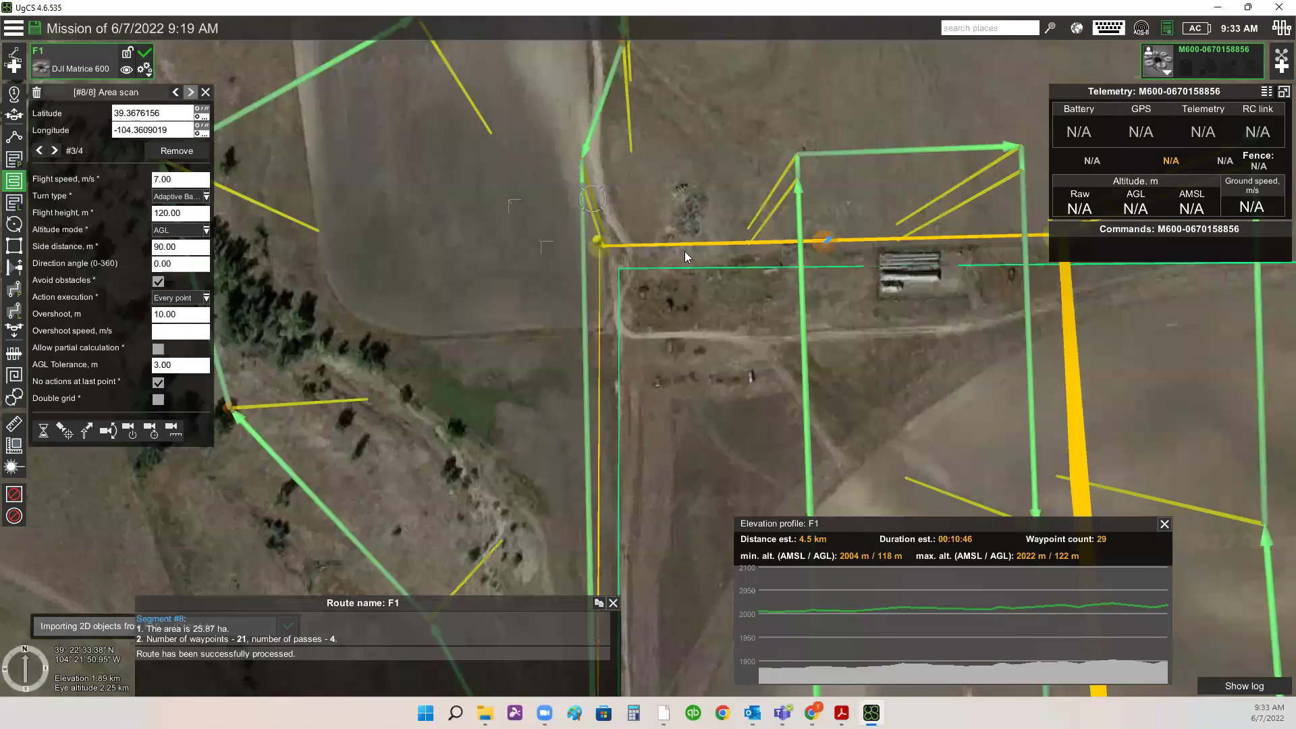
{"action": "left_click_drag", "start_coordinate": [635, 127], "coordinate": [695, 269]}
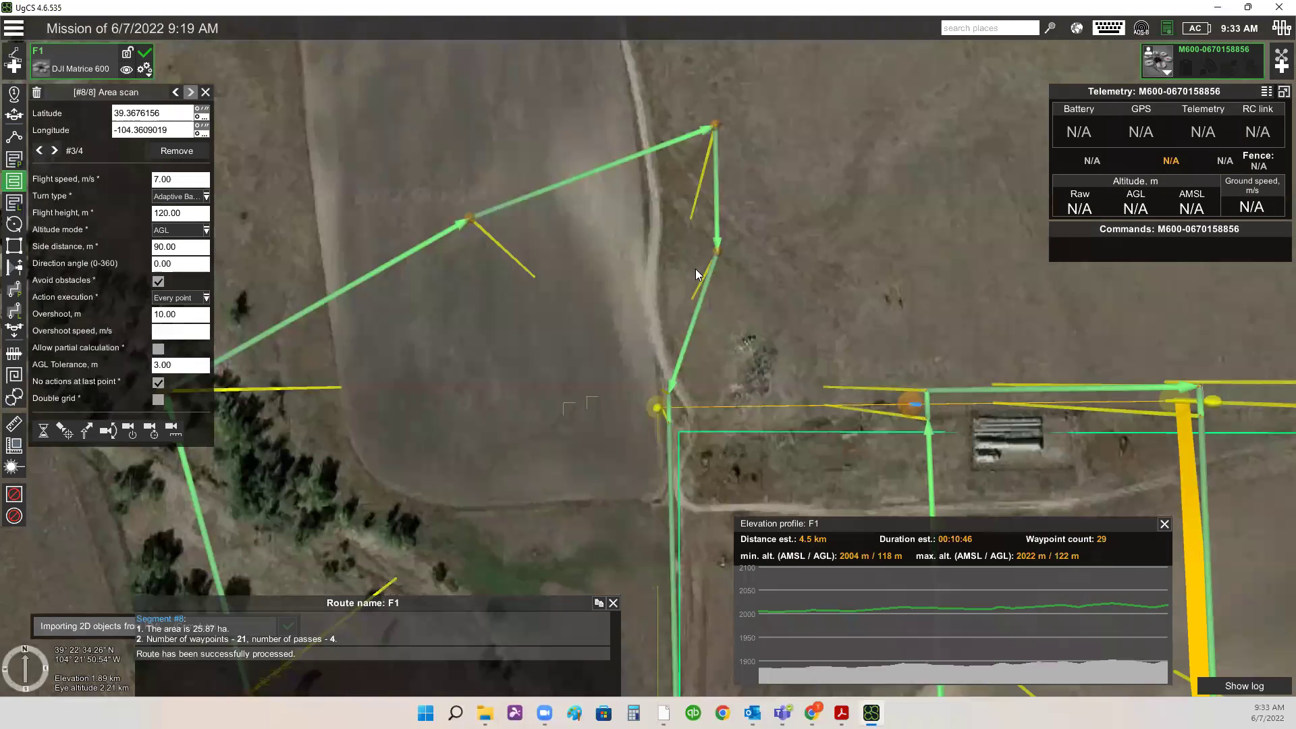
{"action": "left_click", "coordinate": [689, 210]}
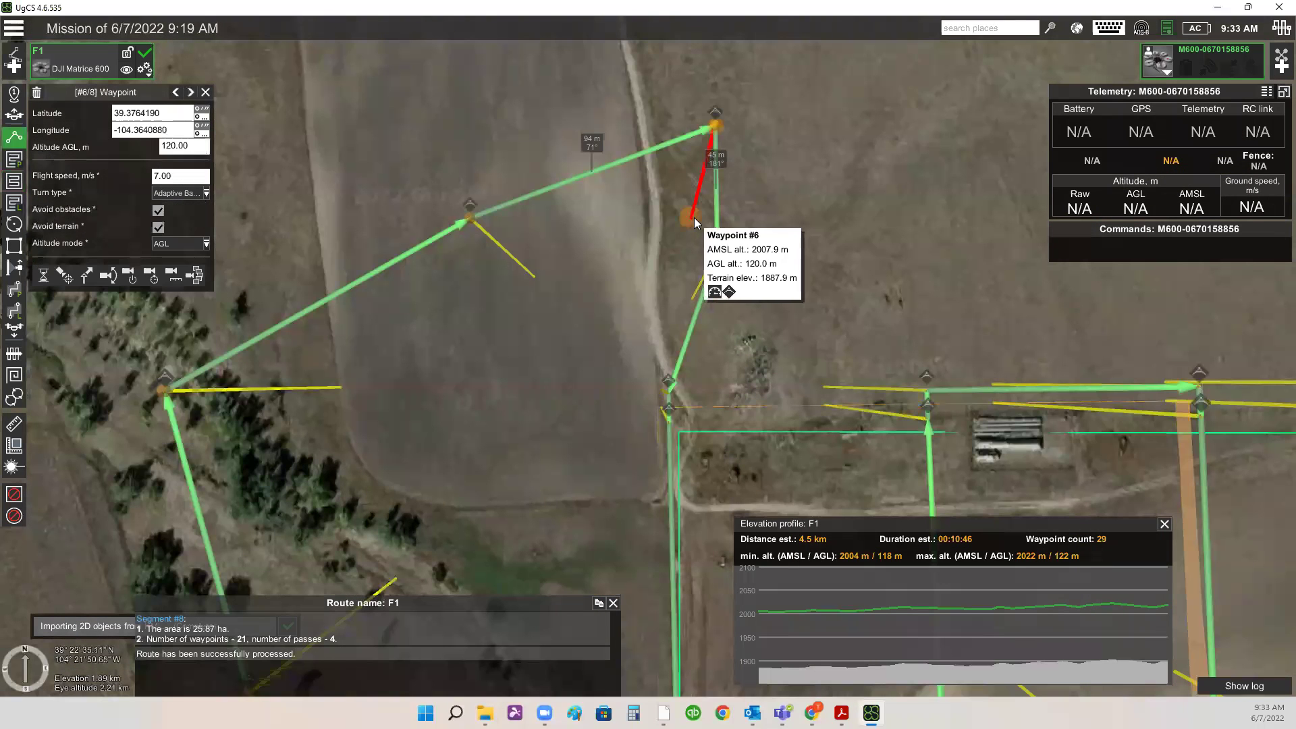
{"action": "left_click_drag", "start_coordinate": [684, 220], "coordinate": [591, 216]}
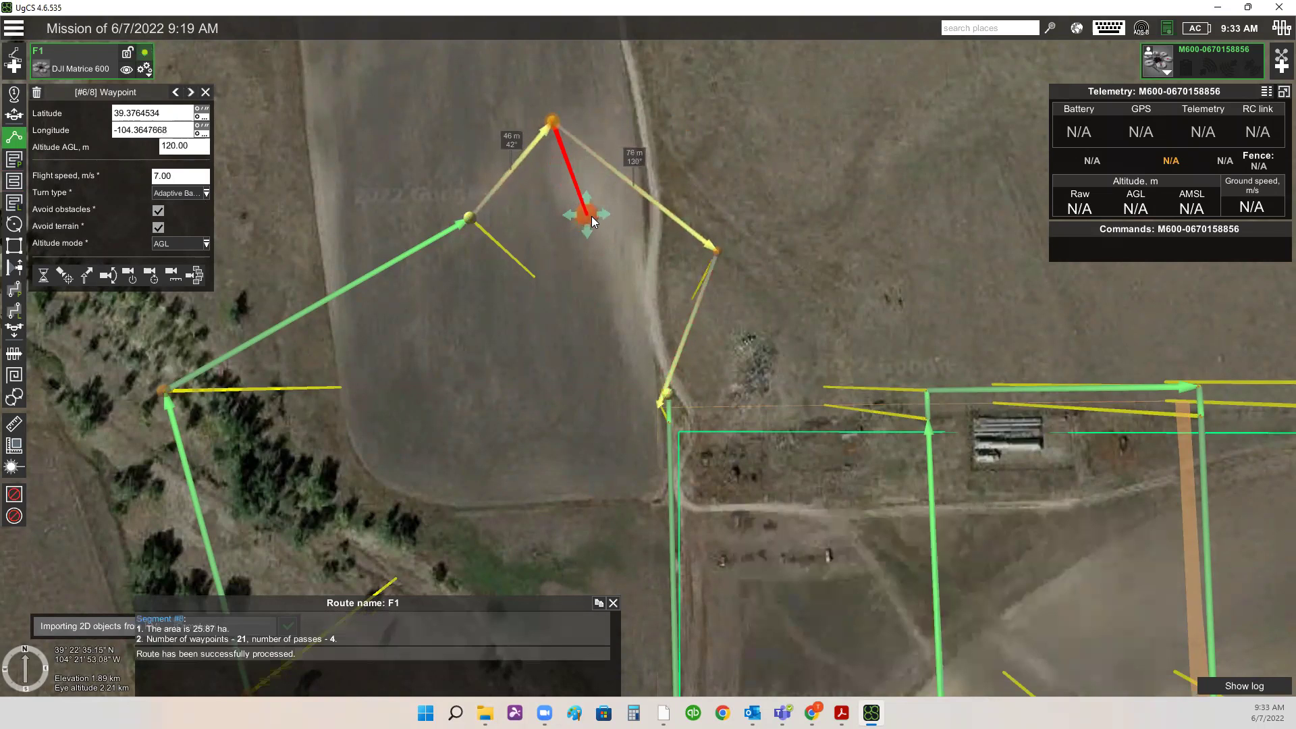
- Nudge waypoint 6 southeast with its altitude set to 120 m AGL, and move waypoint 7 west onto the dirt road
{"action": "left_click_drag", "start_coordinate": [556, 128], "coordinate": [607, 236]}
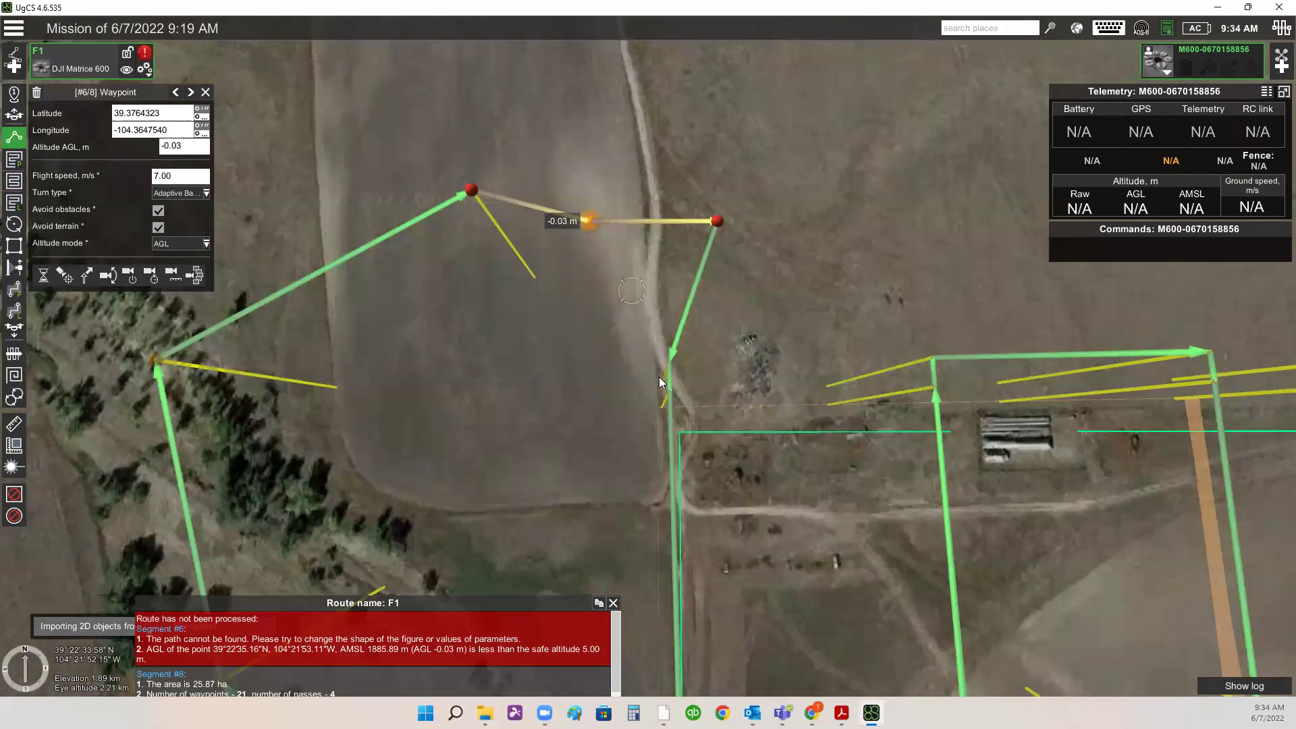
{"action": "mouse_move", "coordinate": [670, 430]}
{"action": "right_mouse_down"}
{"action": "mouse_move", "coordinate": [576, 415]}
{"action": "mouse_move", "coordinate": [636, 426]}
{"action": "right_mouse_up"}
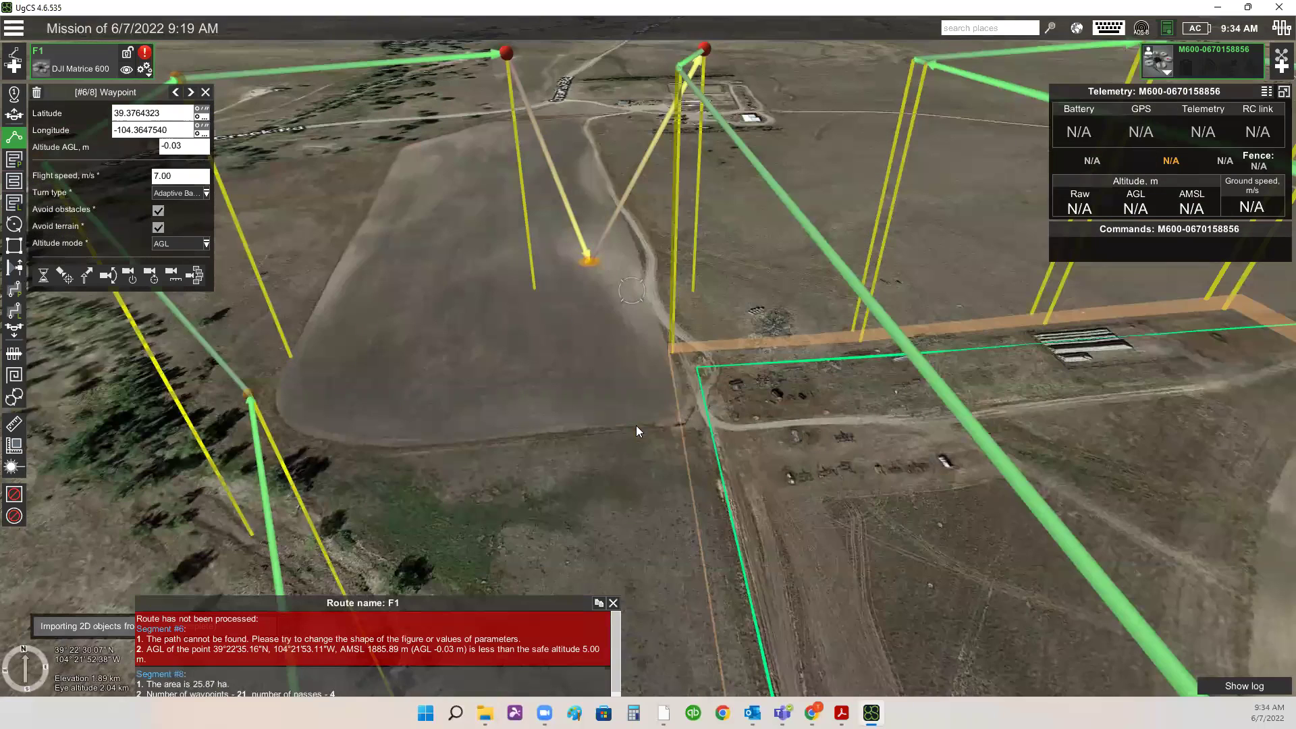
{"action": "left_click", "coordinate": [187, 146]}
{"action": "type", "text": "120"}
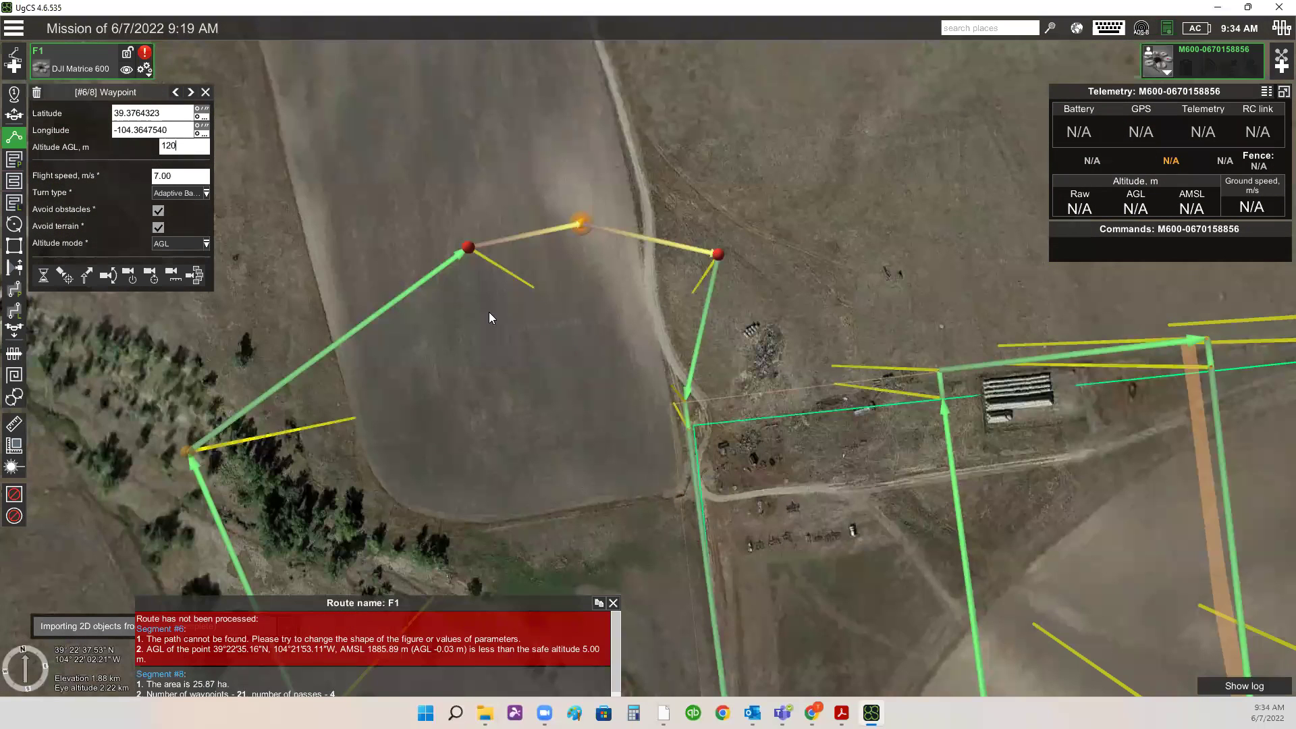
{"action": "key", "text": "Return"}
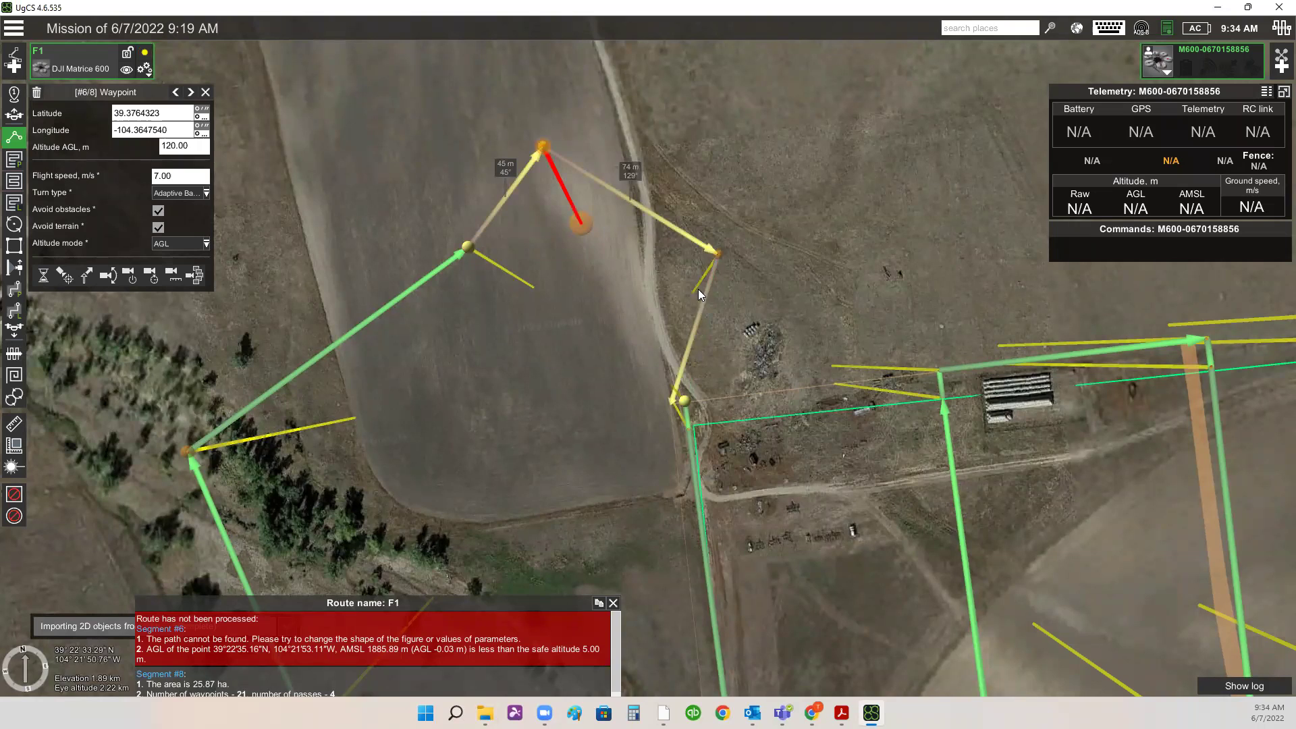
{"action": "left_click_drag", "start_coordinate": [686, 297], "coordinate": [649, 292]}
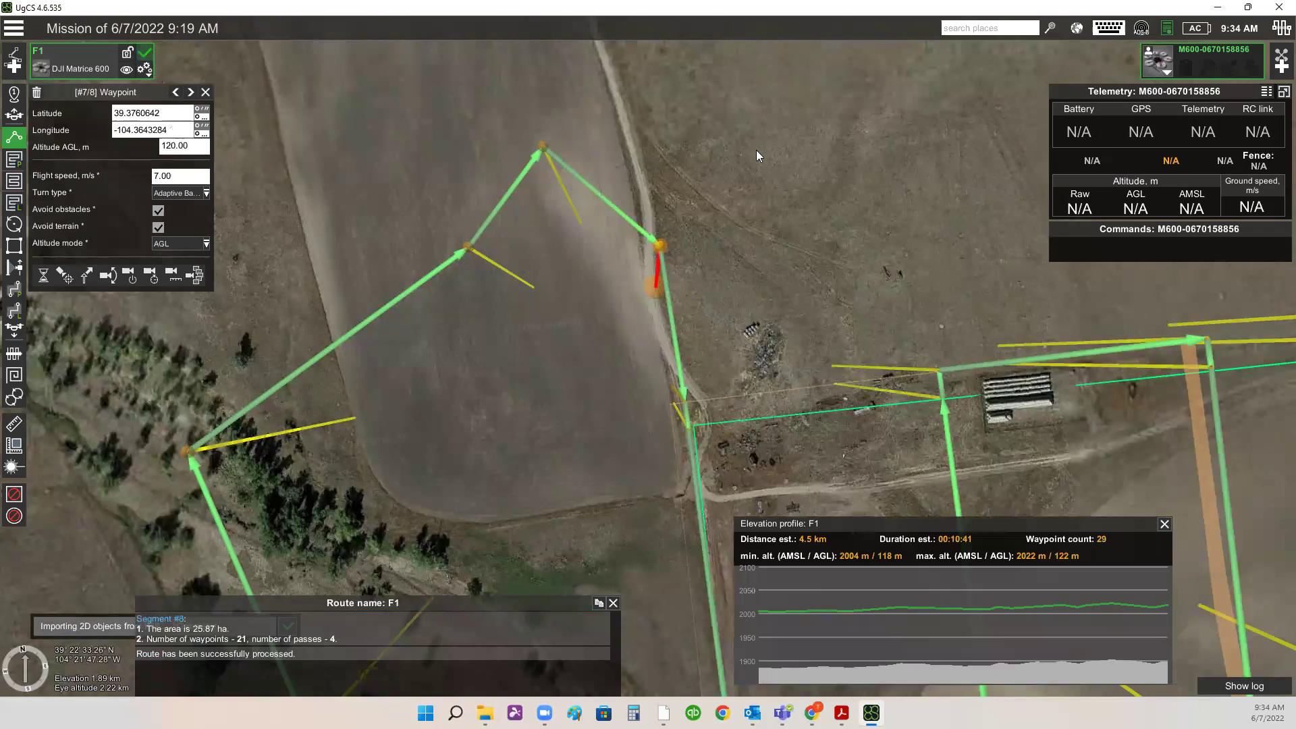
- Examine the scan's westernmost pass and its waypoints in a tilted 3D view along the site's west boundary
{"action": "left_click_drag", "start_coordinate": [805, 441], "coordinate": [710, 277]}
{"action": "right_click_drag", "start_coordinate": [694, 327], "coordinate": [742, 304]}
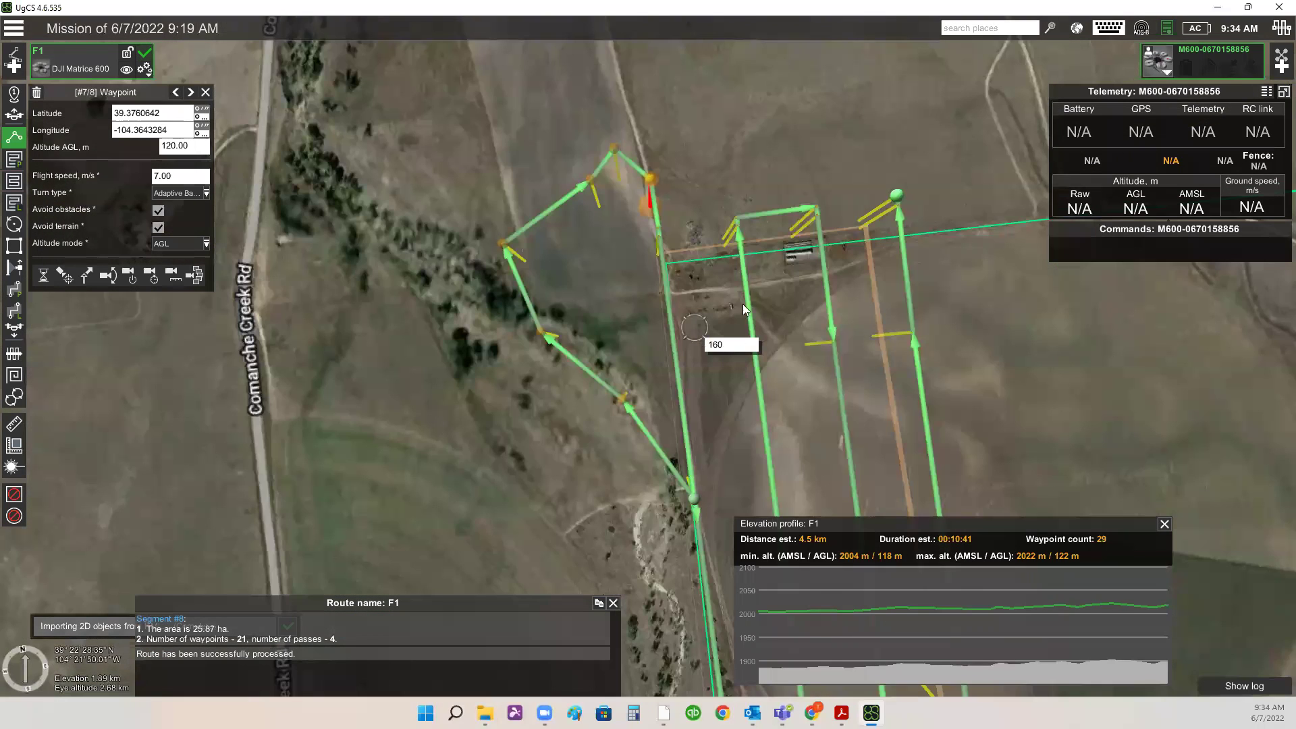
{"action": "left_click_drag", "start_coordinate": [664, 320], "coordinate": [674, 234]}
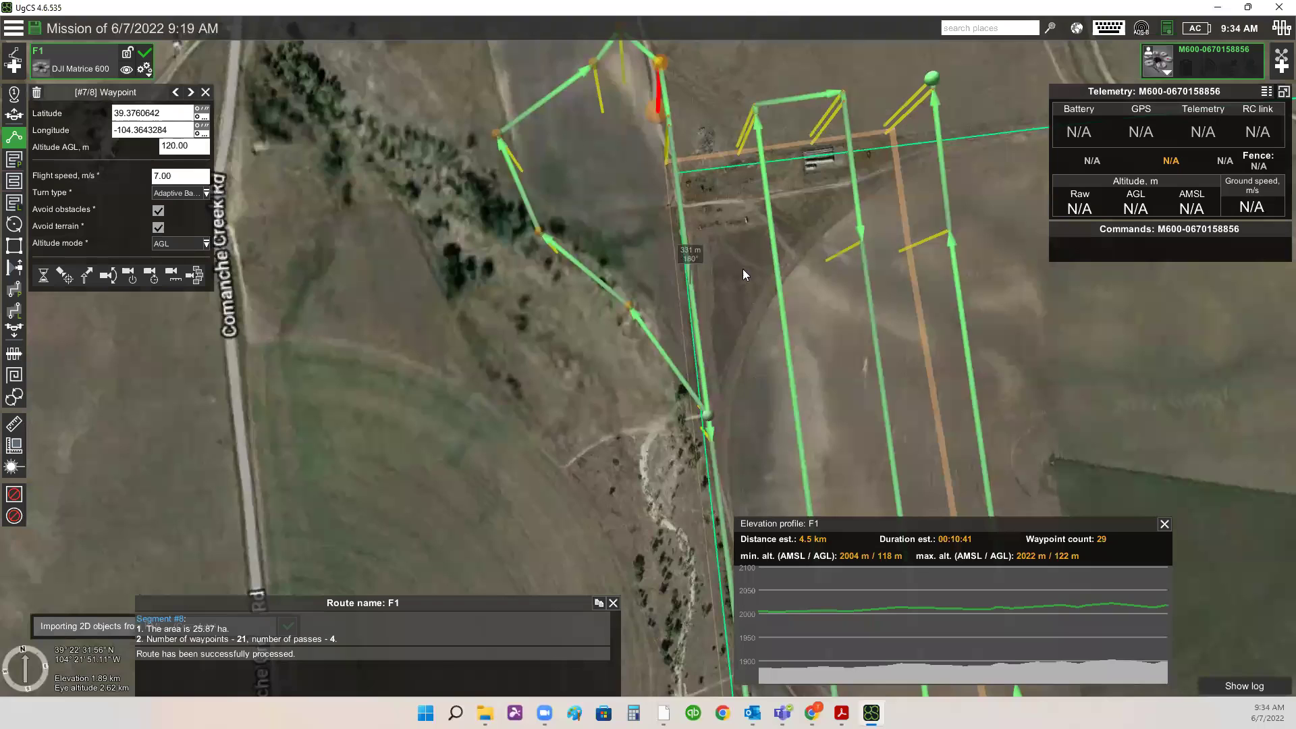
{"action": "right_click_drag", "start_coordinate": [743, 269], "coordinate": [706, 241]}
{"action": "left_click_drag", "start_coordinate": [690, 355], "coordinate": [672, 267]}
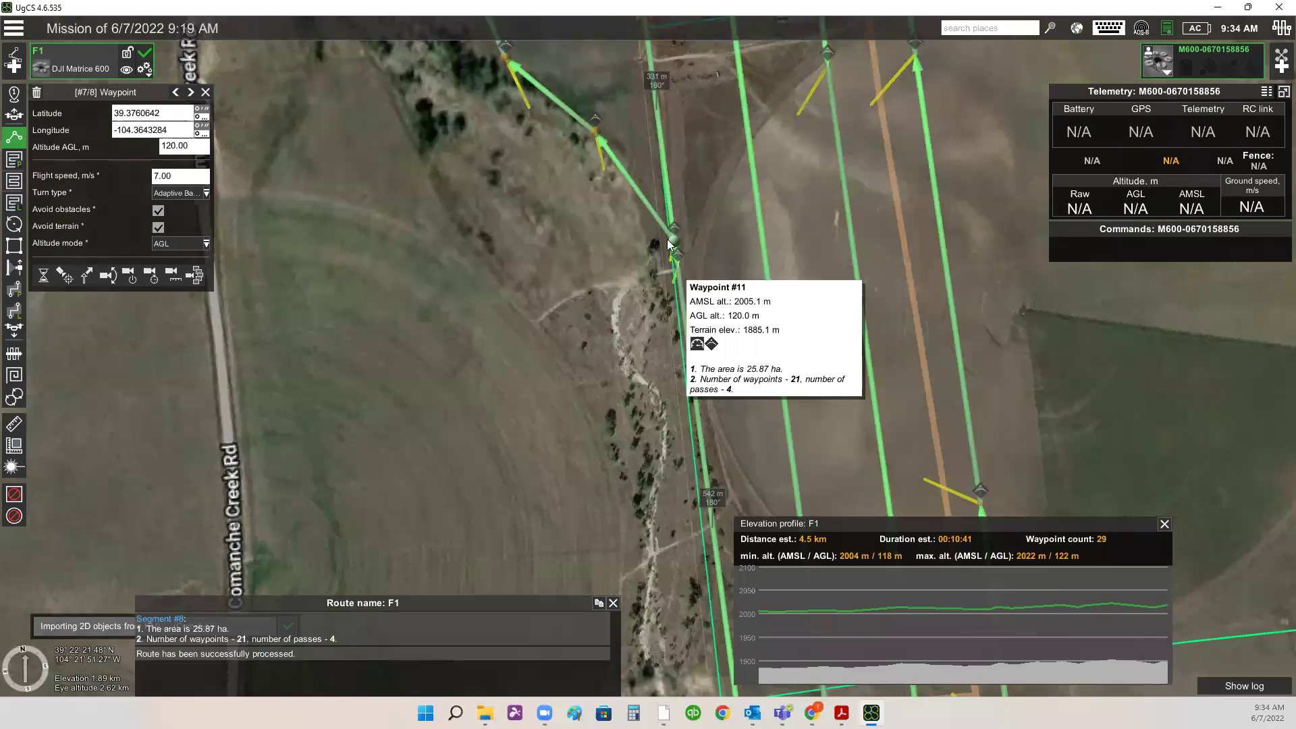
{"action": "scroll", "coordinate": [668, 241], "scroll_direction": "up", "scroll_amount": 3}
{"action": "right_click_drag", "start_coordinate": [700, 293], "coordinate": [676, 336]}
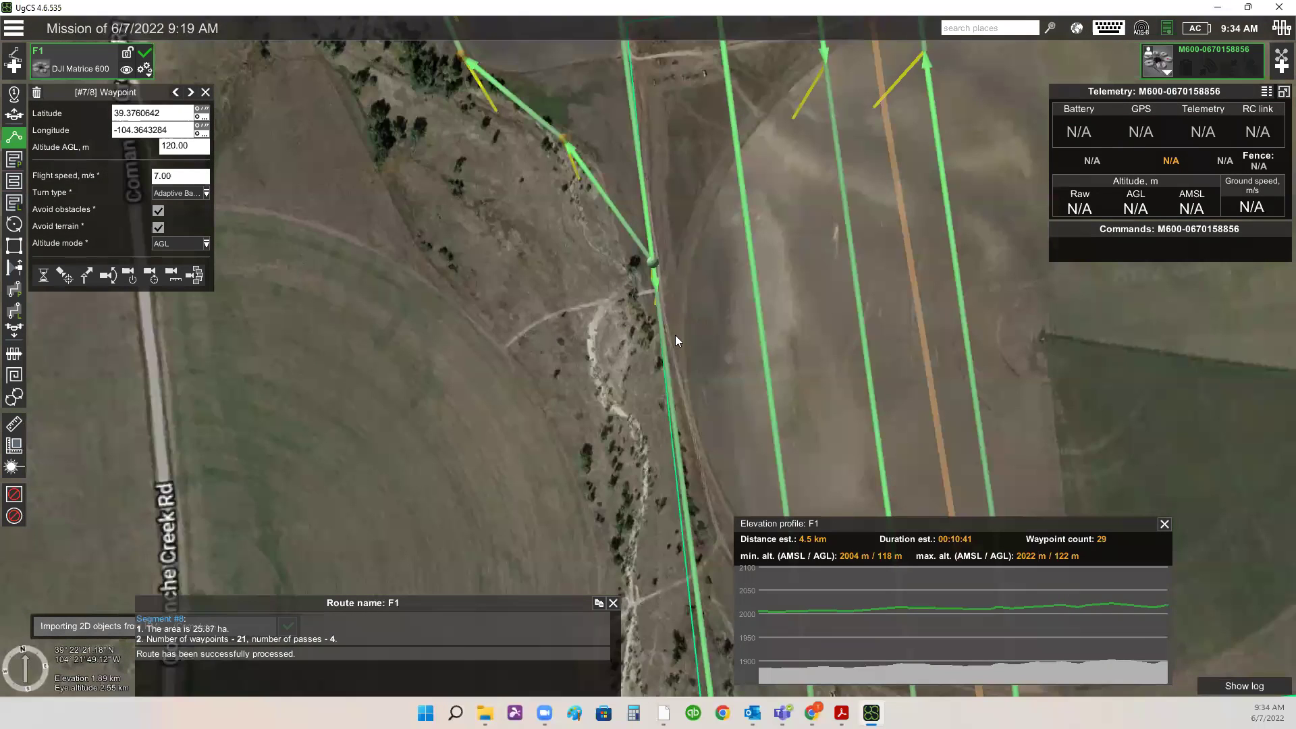
{"action": "right_click_drag", "start_coordinate": [663, 288], "coordinate": [730, 317]}
{"action": "right_click_drag", "start_coordinate": [767, 387], "coordinate": [669, 314]}
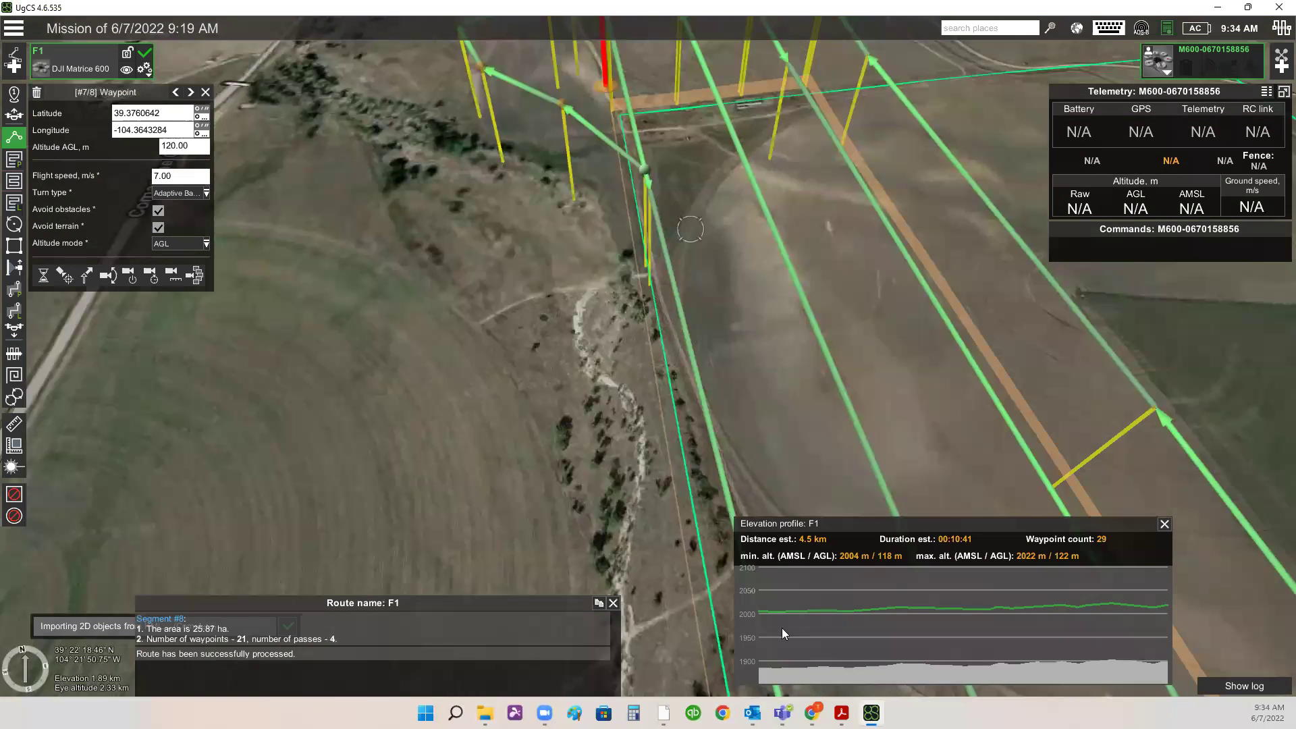
{"action": "right_click_drag", "start_coordinate": [691, 230], "coordinate": [533, 419]}
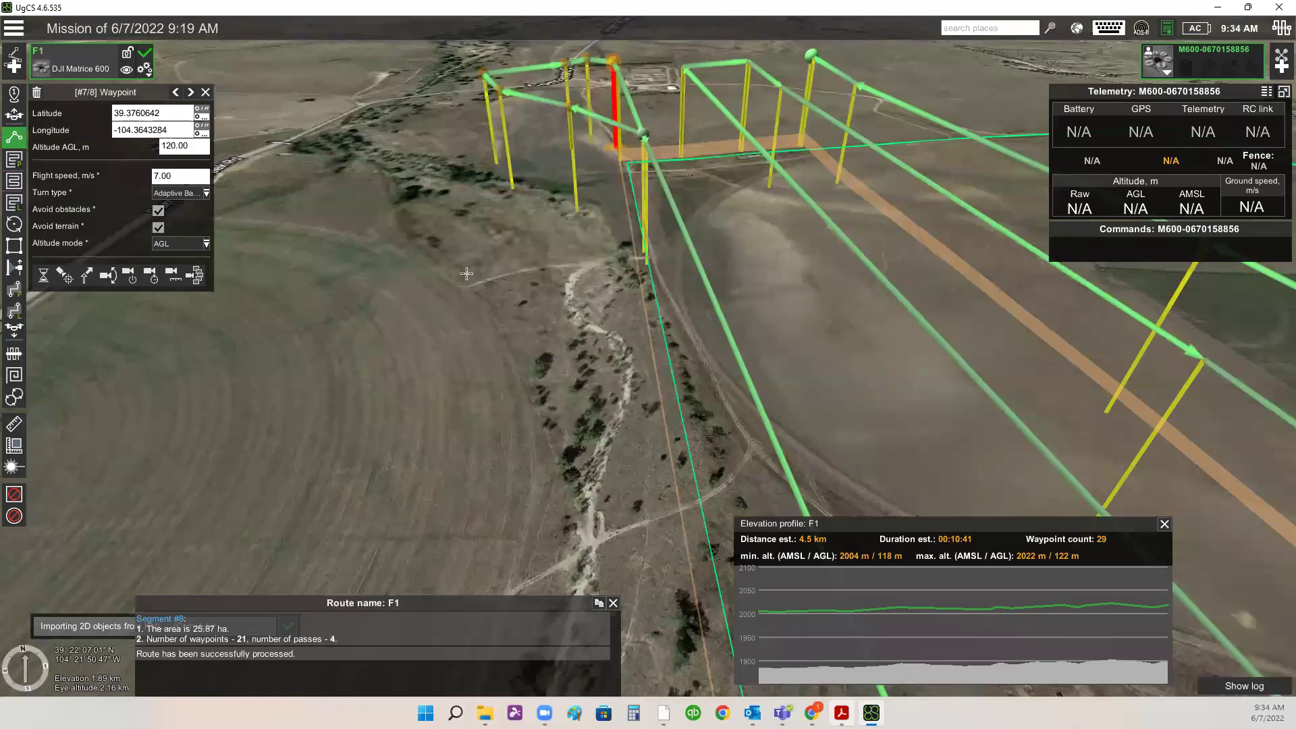
- Switch to Adobe Acrobat to view the PDF's 45° drone field-of-view diagram, and return to UgCS
{"action": "key", "text": "alt+Tab"}
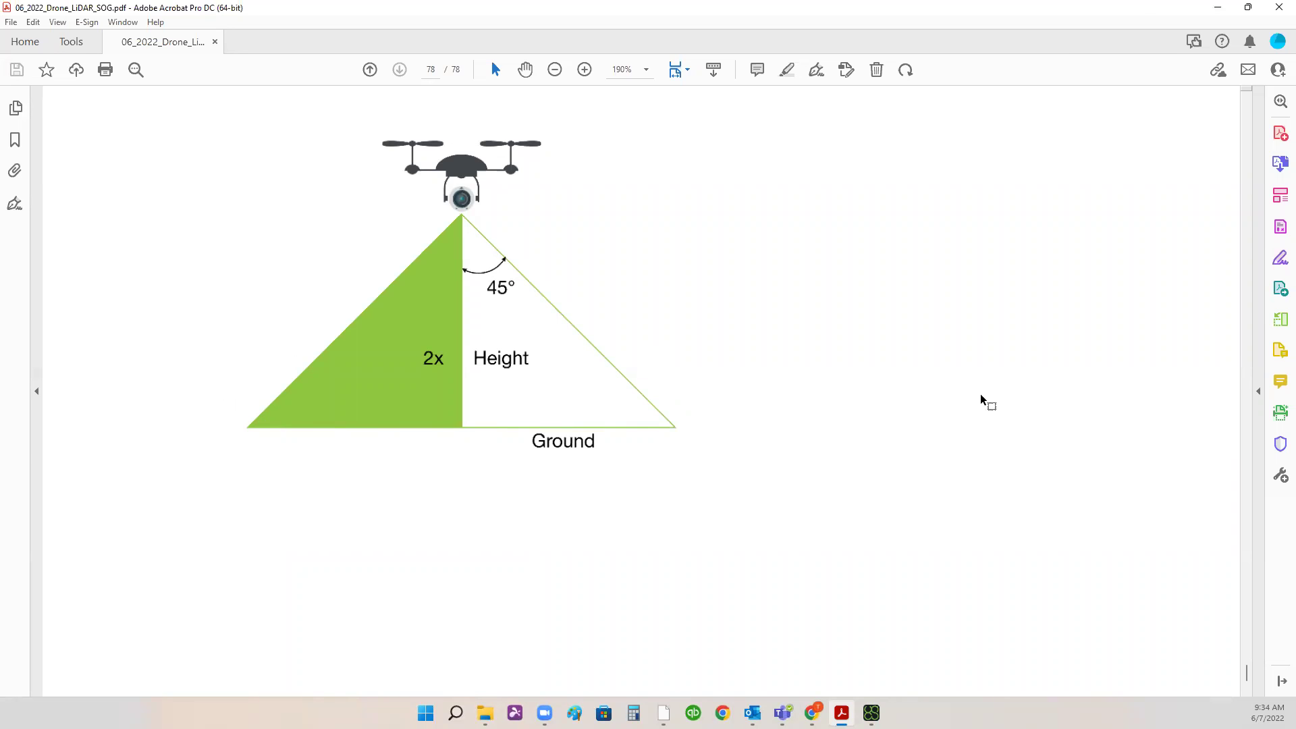
{"action": "left_click", "coordinate": [1218, 8]}
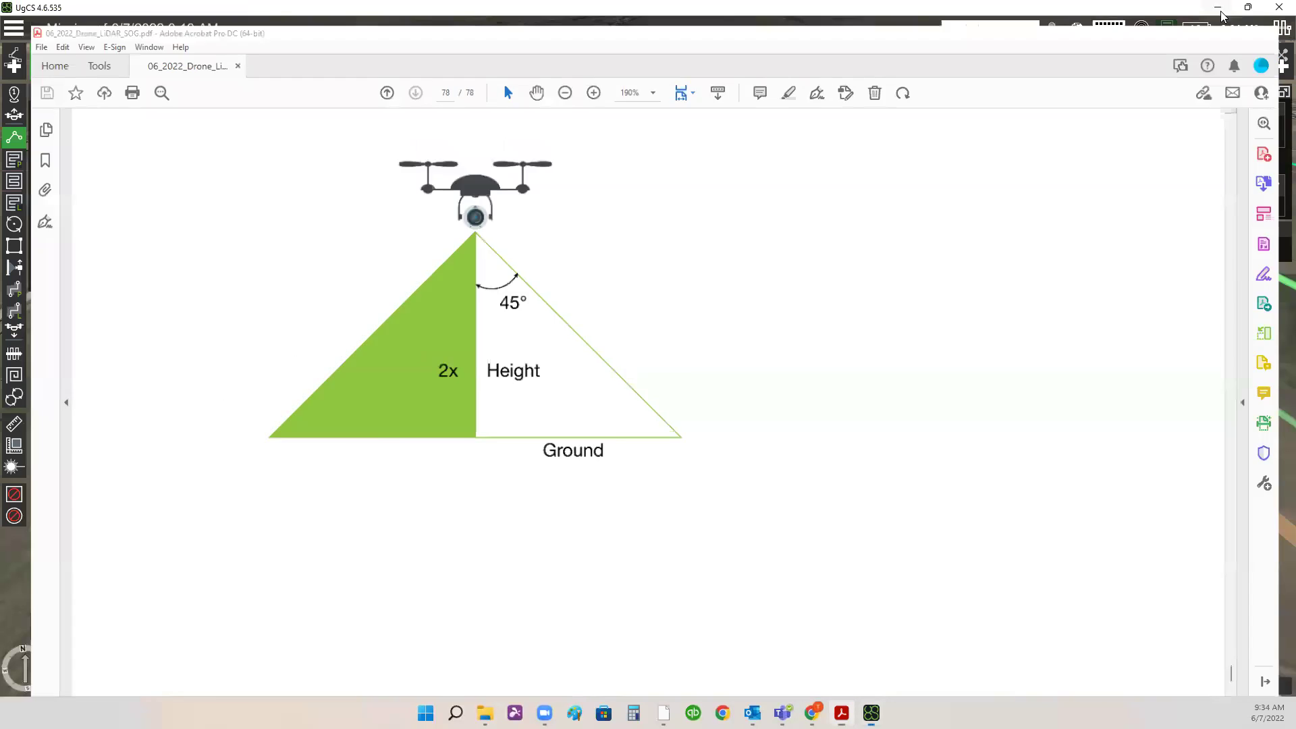
- Review the scan's coverage along the creek on the site's west boundary and across the whole 160 site
{"action": "mouse_move", "coordinate": [766, 291]}
{"action": "right_mouse_down"}
{"action": "mouse_move", "coordinate": [755, 362]}
{"action": "mouse_move", "coordinate": [714, 230]}
{"action": "right_mouse_up"}
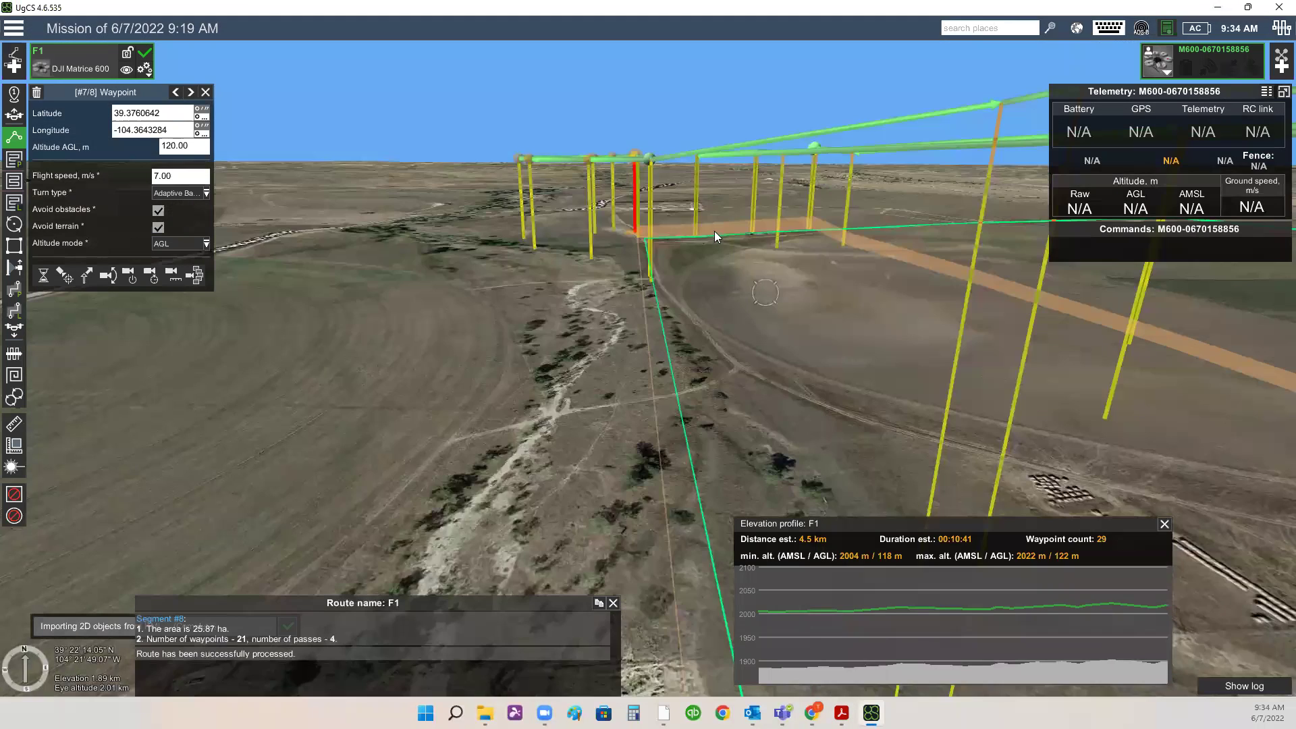
{"action": "right_click_drag", "start_coordinate": [750, 108], "coordinate": [674, 339]}
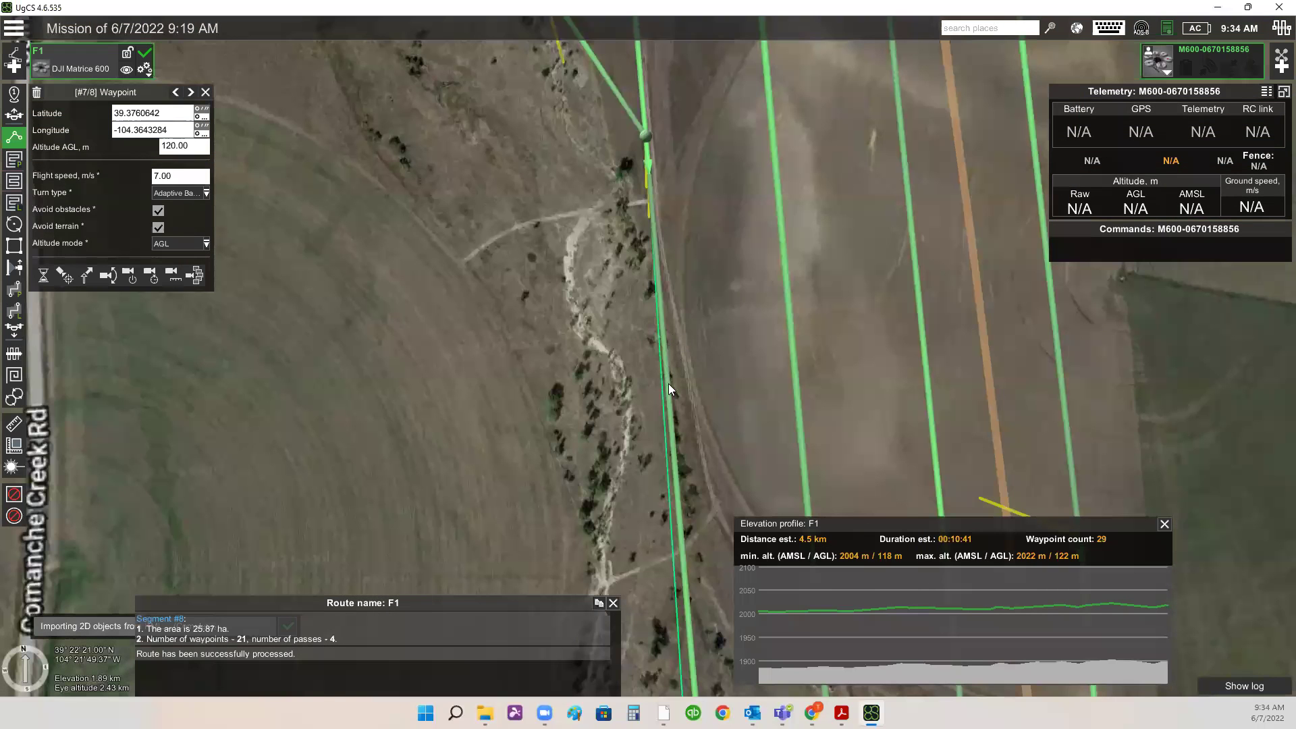
{"action": "left_click_drag", "start_coordinate": [766, 393], "coordinate": [737, 159]}
{"action": "left_click_drag", "start_coordinate": [752, 275], "coordinate": [732, 350]}
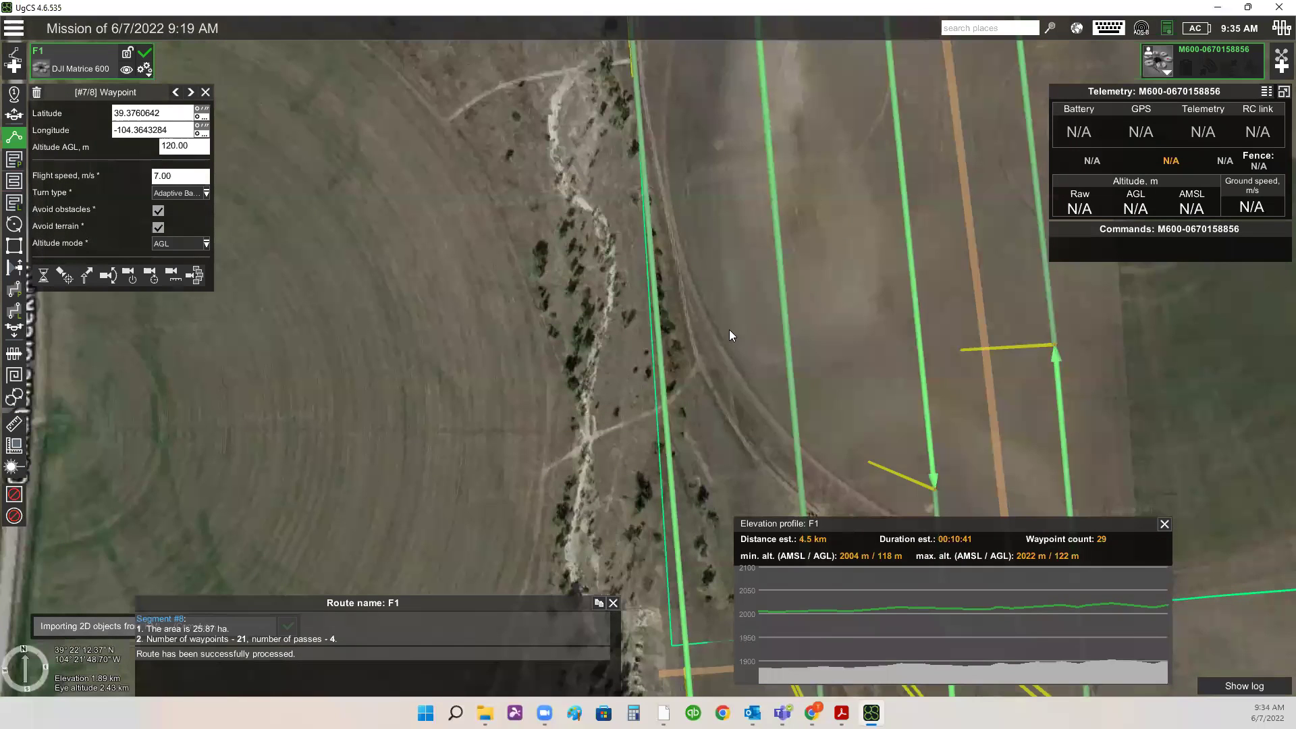
{"action": "left_click_drag", "start_coordinate": [652, 353], "coordinate": [606, 312]}
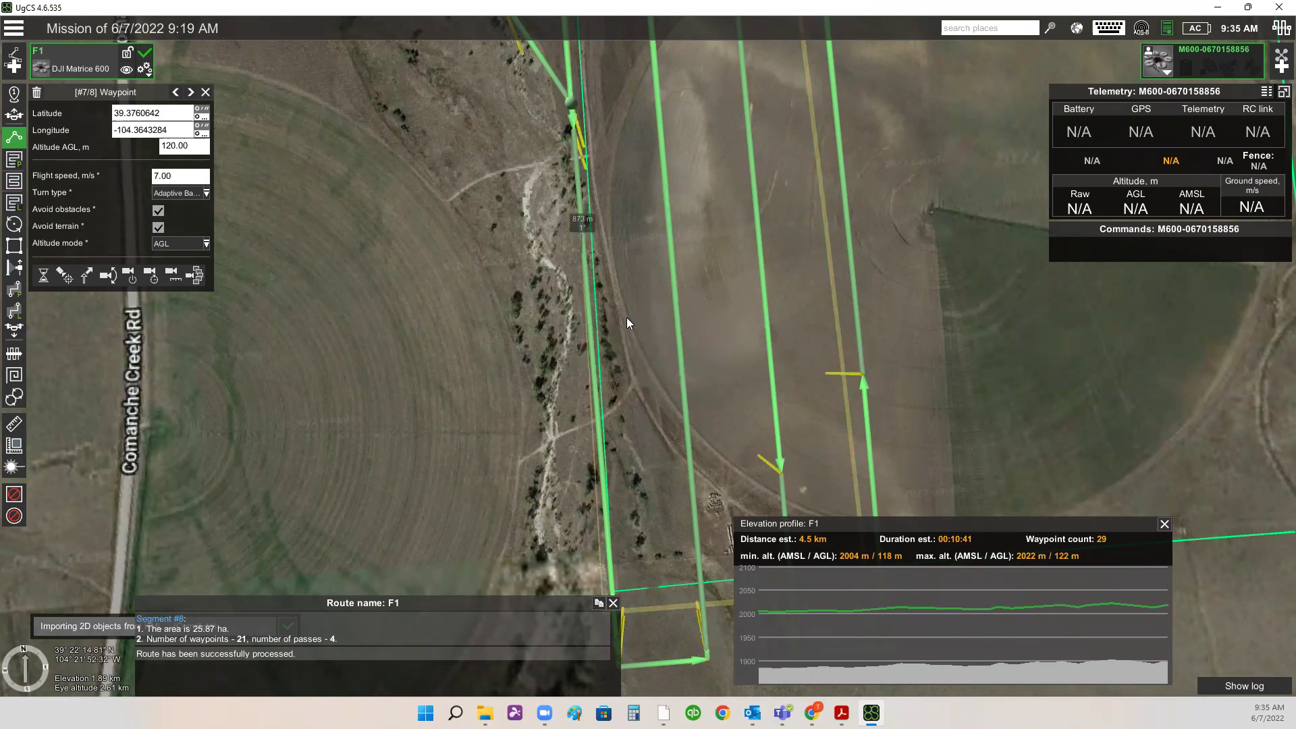
{"action": "scroll", "coordinate": [653, 366], "scroll_direction": "down", "scroll_amount": 2}
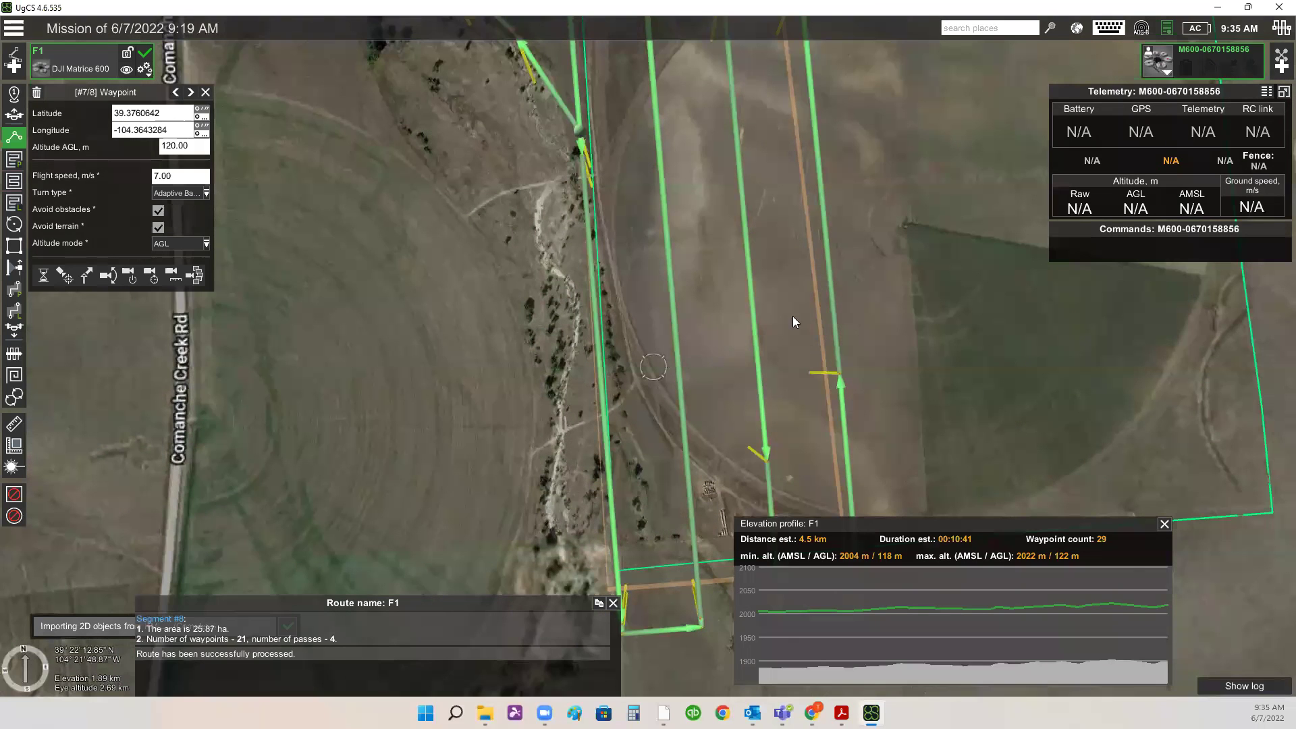
{"action": "left_click_drag", "start_coordinate": [892, 328], "coordinate": [891, 344]}
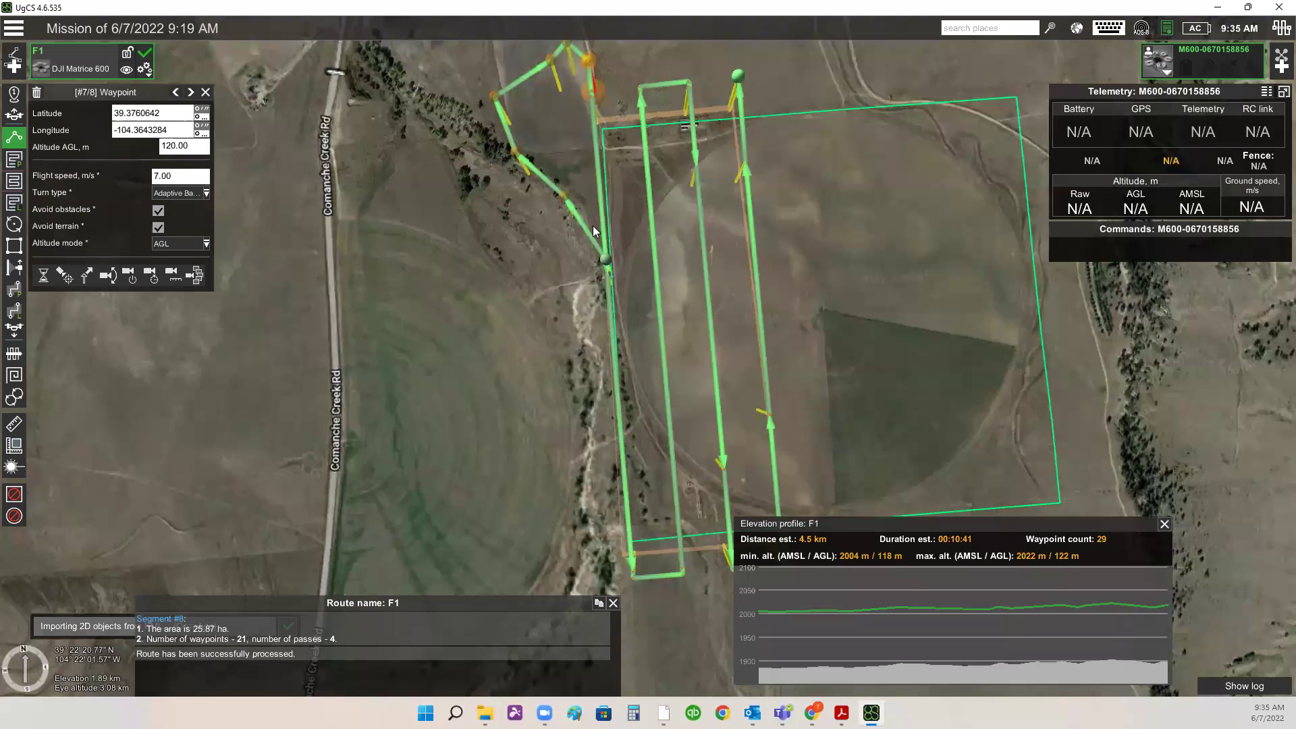
{"action": "left_click_drag", "start_coordinate": [888, 395], "coordinate": [873, 382]}
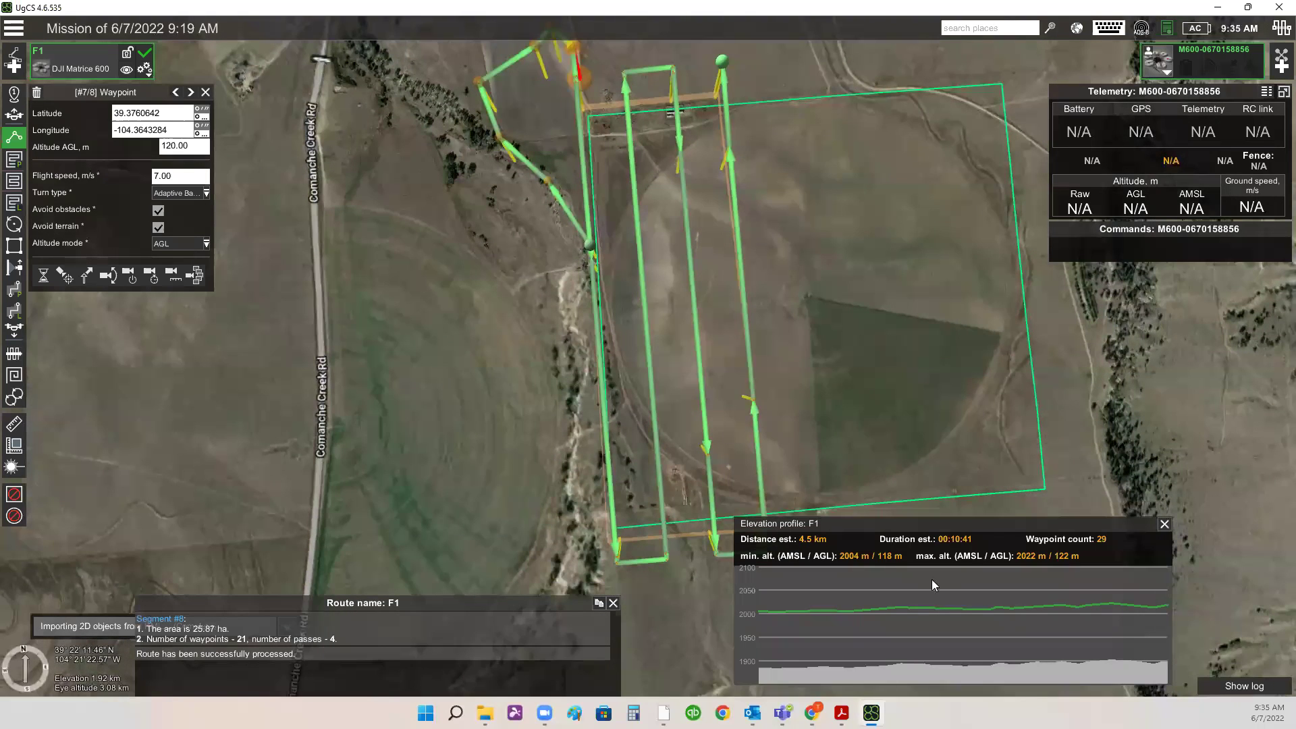
{"action": "left_click_drag", "start_coordinate": [840, 325], "coordinate": [851, 409]}
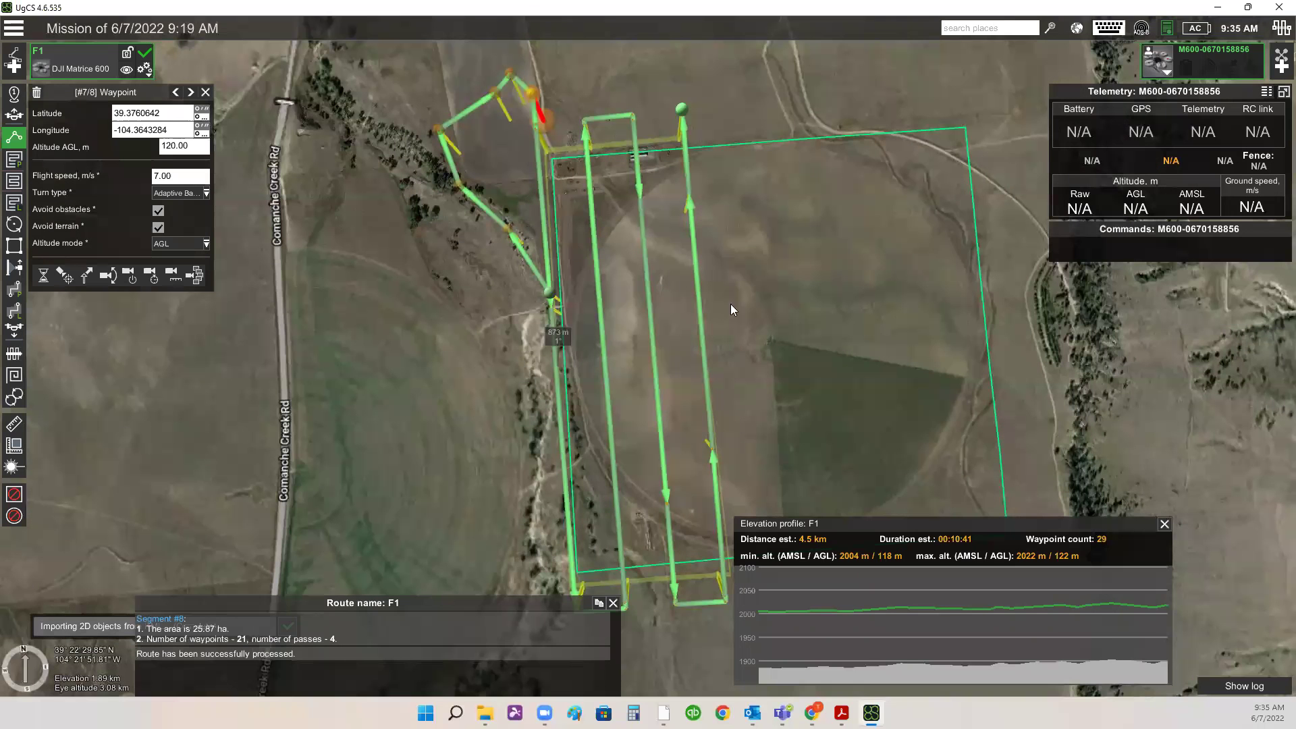
- Select the area scan segment and move its two northern corners outward past the north boundary, with the north edge about 315 m long
{"action": "scroll", "coordinate": [724, 221], "scroll_direction": "up", "scroll_amount": 1}
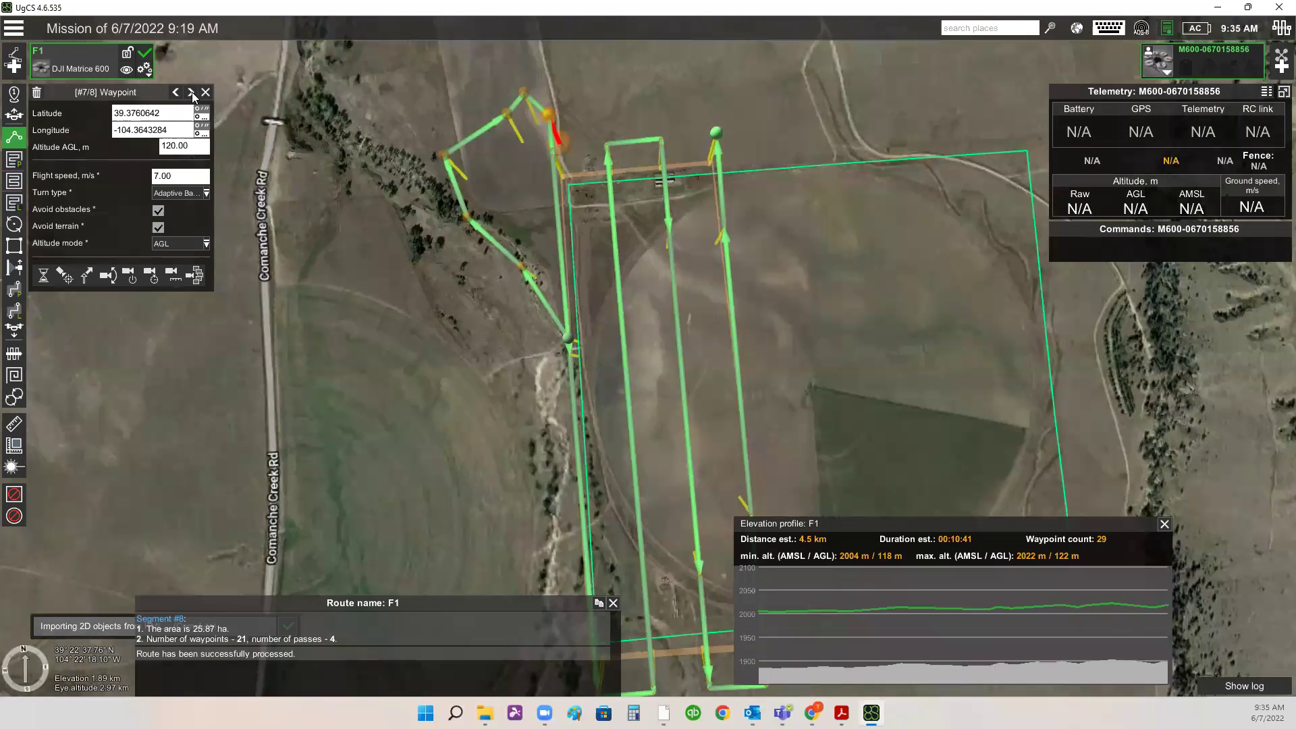
{"action": "left_click", "coordinate": [193, 96]}
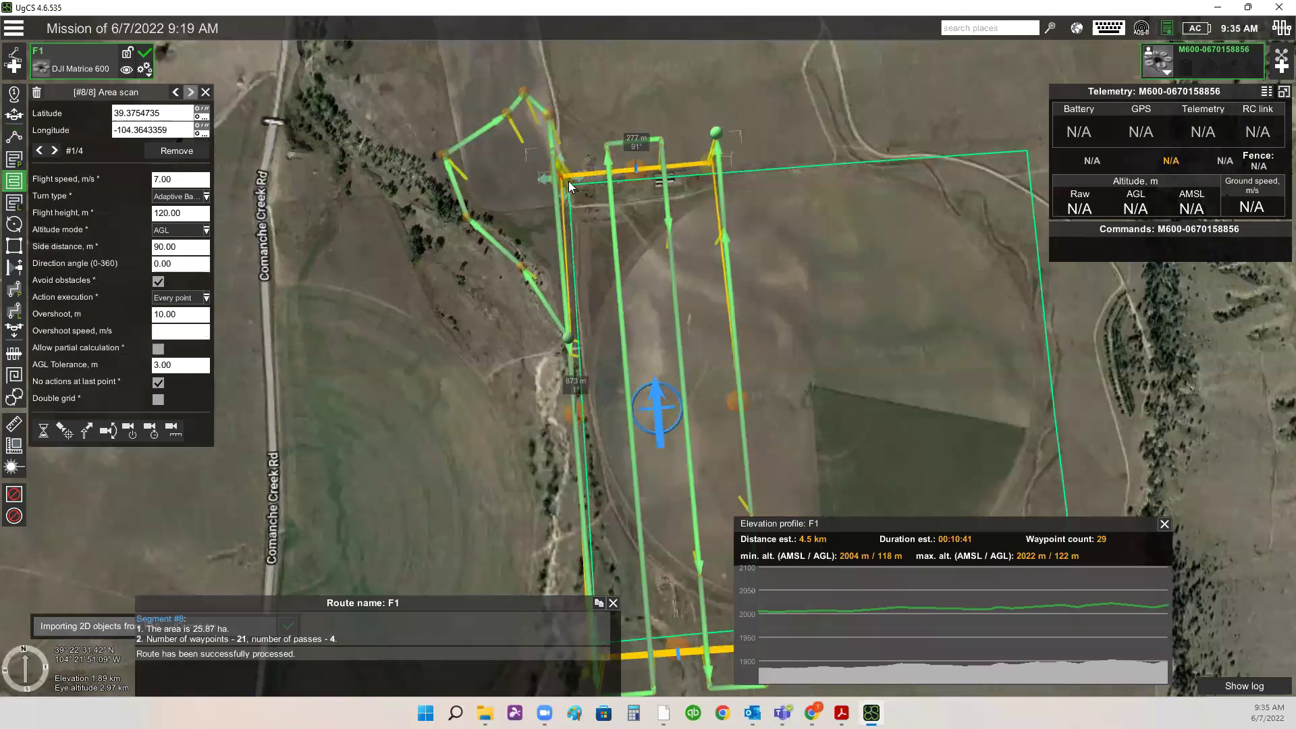
{"action": "left_click_drag", "start_coordinate": [563, 178], "coordinate": [555, 171]}
{"action": "left_click_drag", "start_coordinate": [705, 170], "coordinate": [714, 154]}
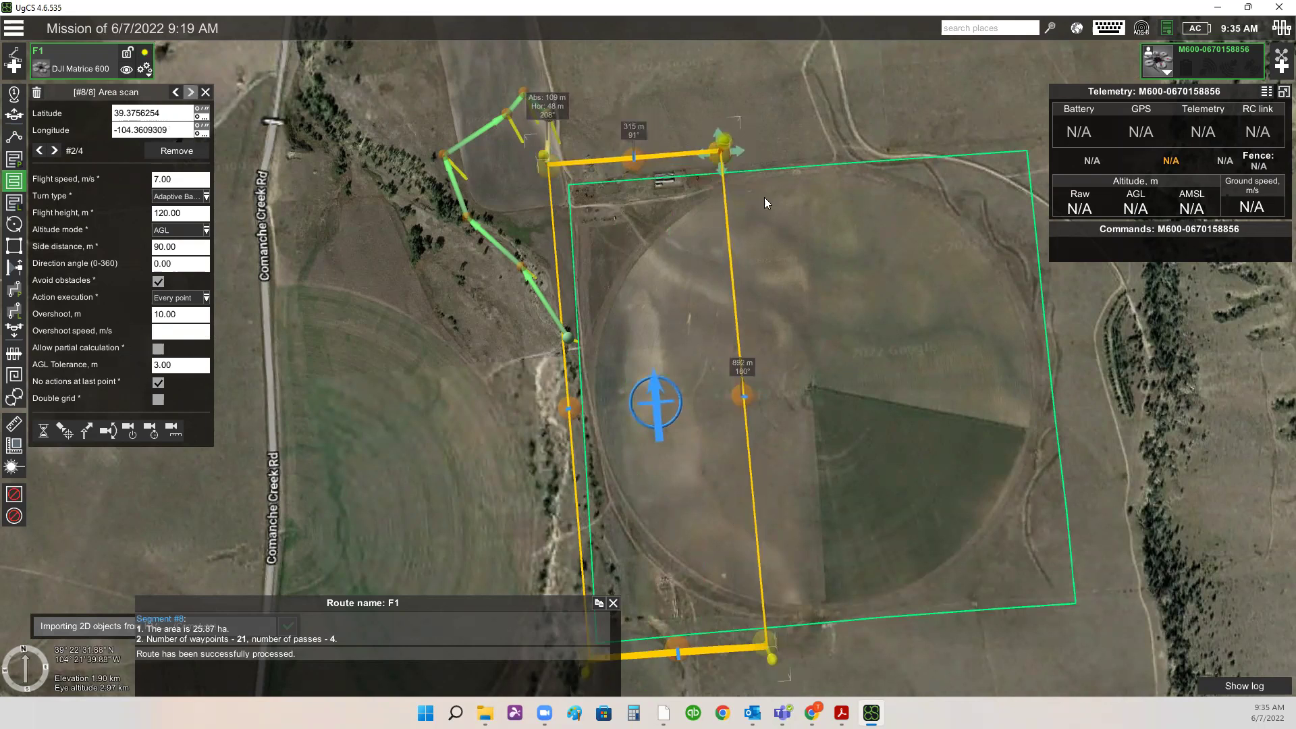
- Move the area scan's southwest corner slightly southwest, further outside the site boundary, and review the recalculated route
{"action": "left_click_drag", "start_coordinate": [782, 635], "coordinate": [791, 540]}
{"action": "left_click_drag", "start_coordinate": [594, 544], "coordinate": [587, 553]}
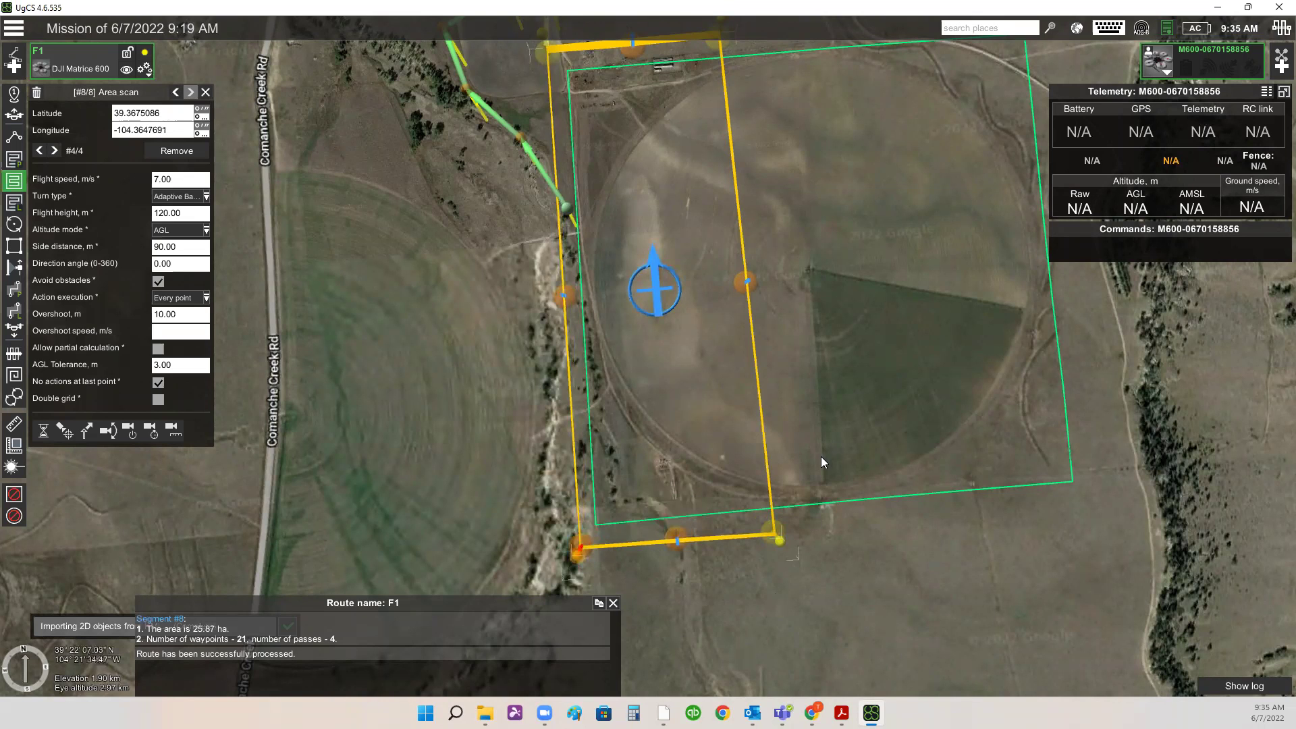
{"action": "scroll", "coordinate": [703, 316], "scroll_direction": "down", "scroll_amount": 1}
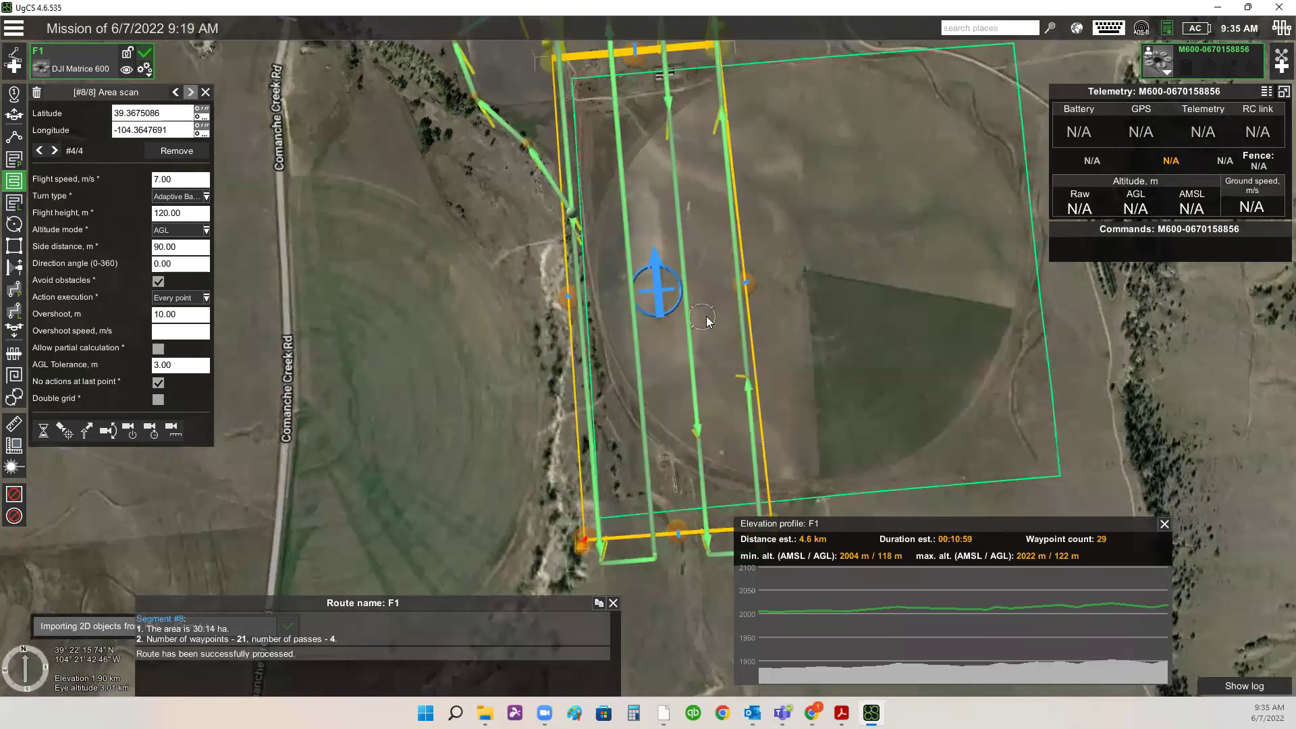
{"action": "right_click_drag", "start_coordinate": [908, 398], "coordinate": [848, 433]}
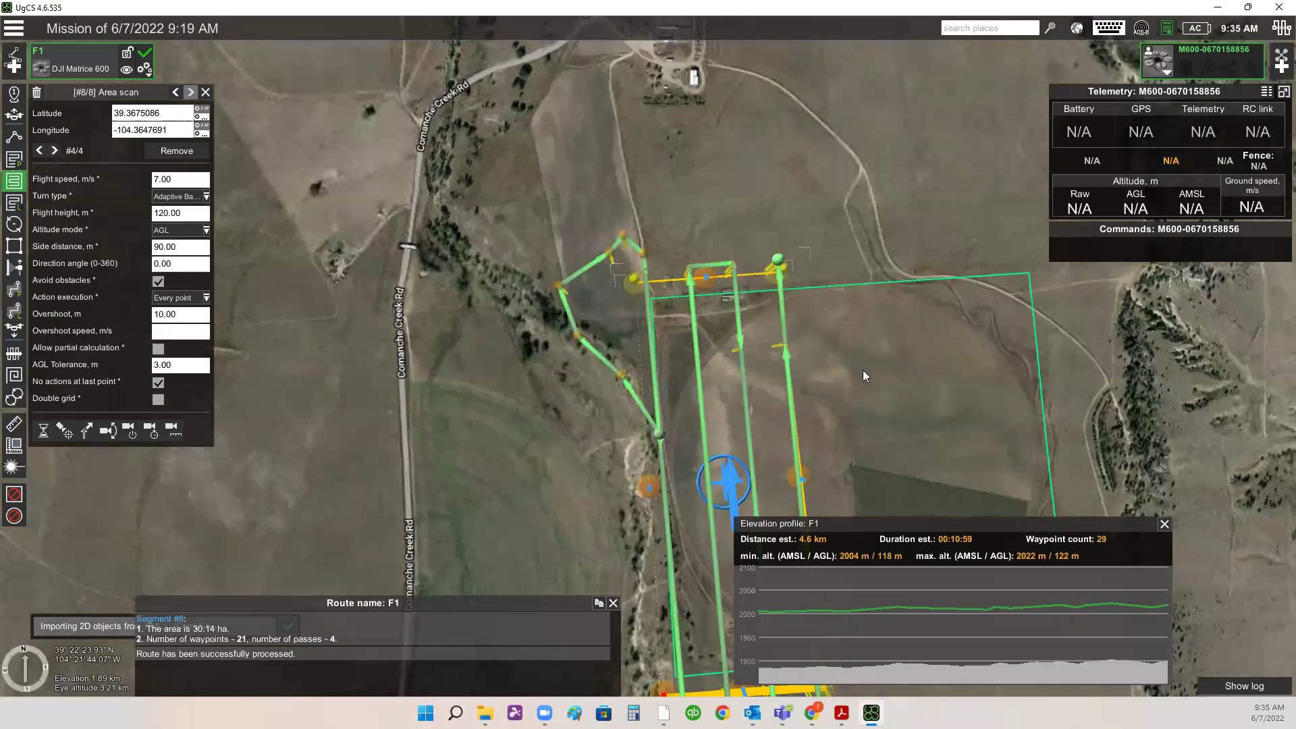
- Add four waypoints after the area scan, looping outside the north boundary and returning southwest toward the take-off point
{"action": "left_click_drag", "start_coordinate": [916, 561], "coordinate": [847, 491]}
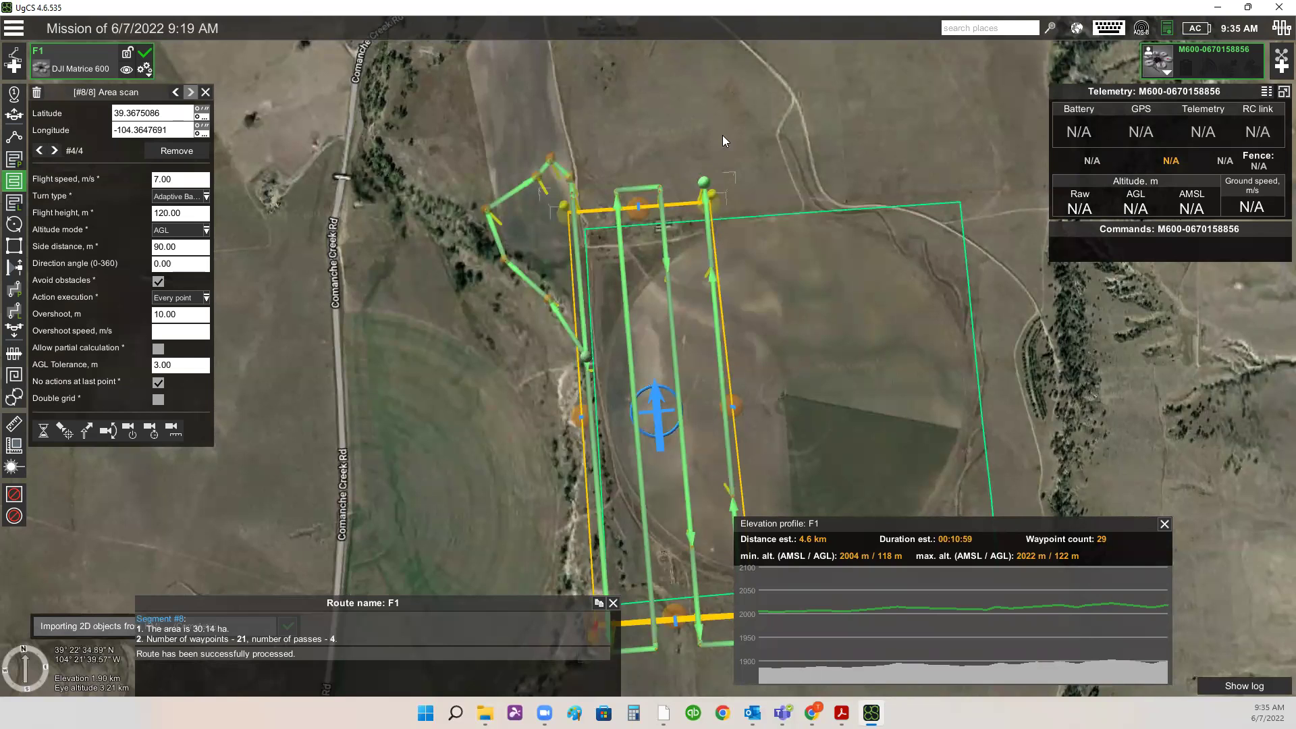
{"action": "left_click_drag", "start_coordinate": [723, 137], "coordinate": [768, 245]}
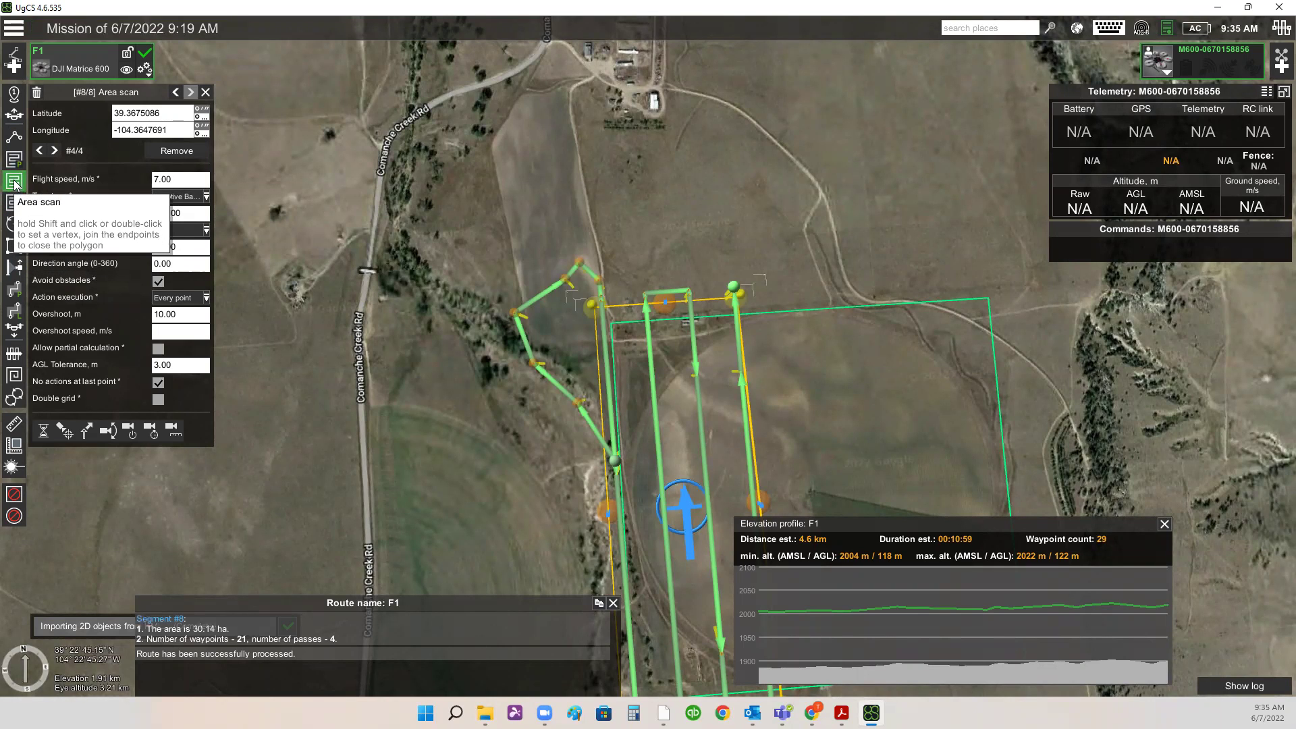
{"action": "left_click", "coordinate": [13, 138]}
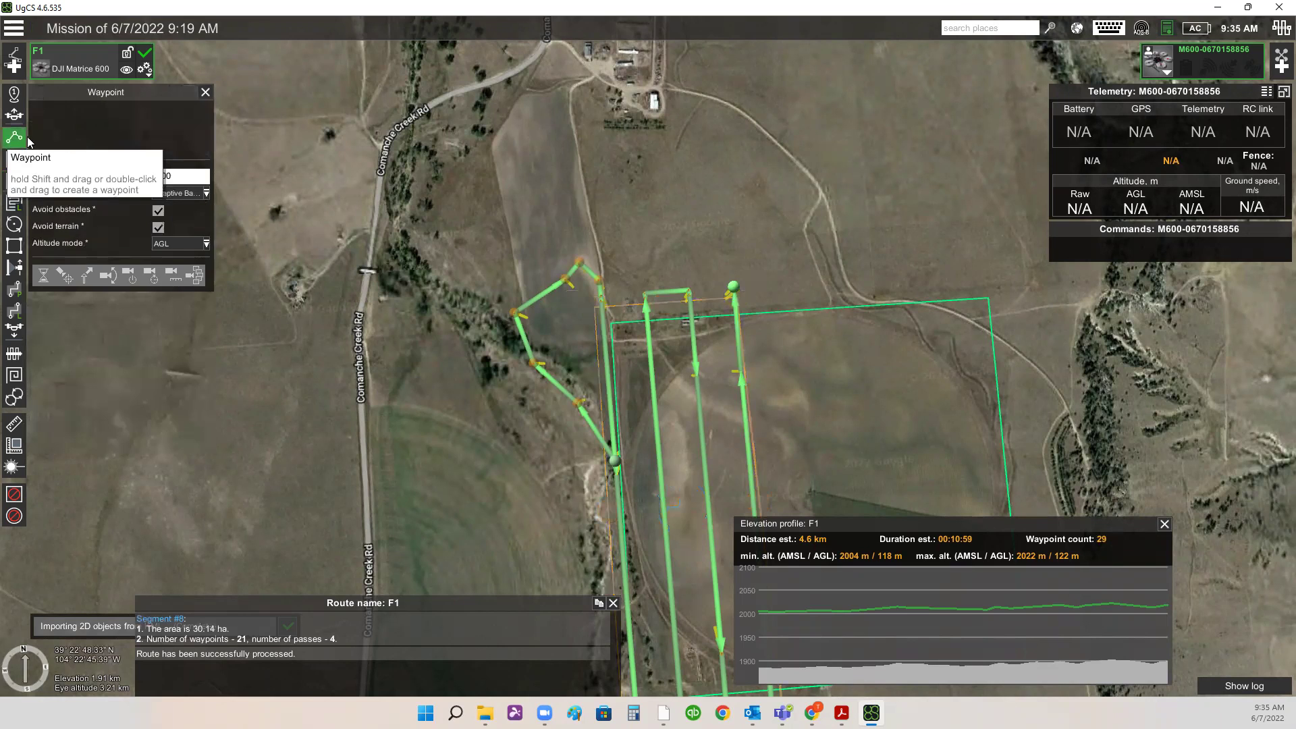
{"action": "left_click", "coordinate": [734, 250]}
{"action": "left_click", "coordinate": [684, 228]}
{"action": "left_click", "coordinate": [638, 282]}
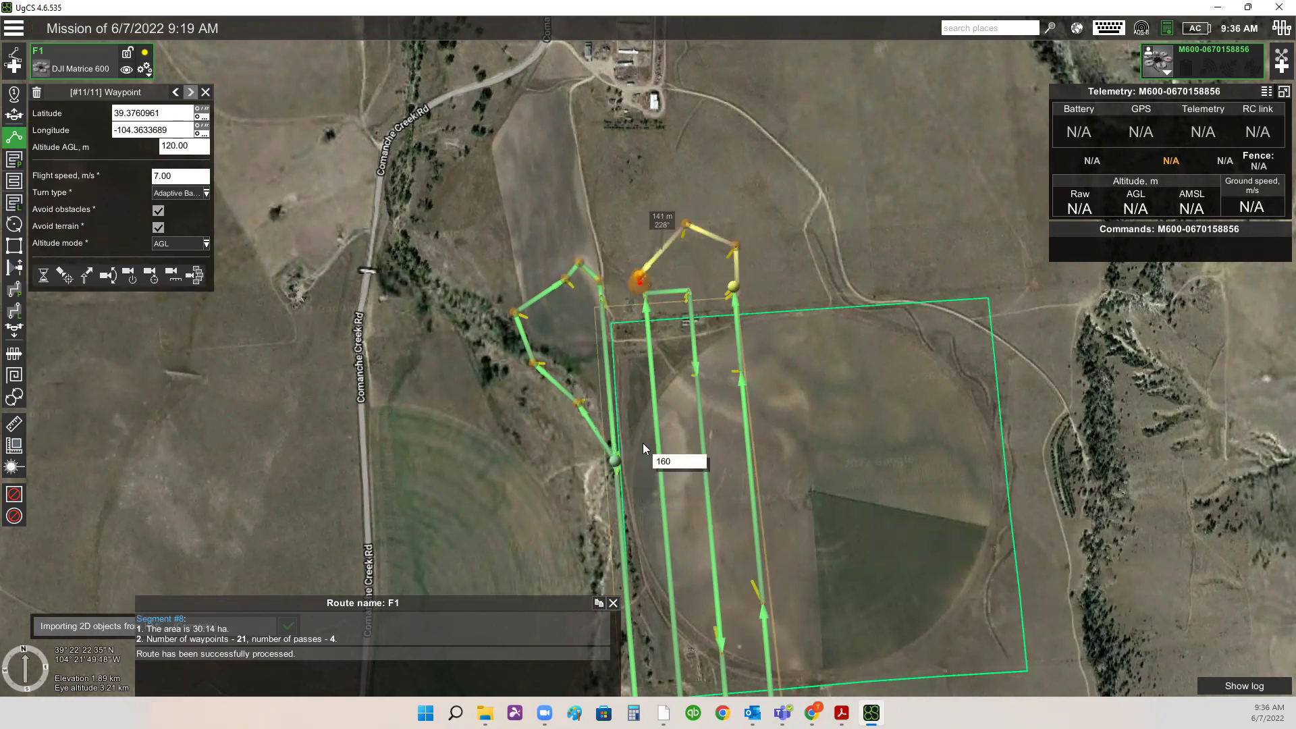
{"action": "scroll", "coordinate": [682, 278], "scroll_direction": "up", "scroll_amount": 3}
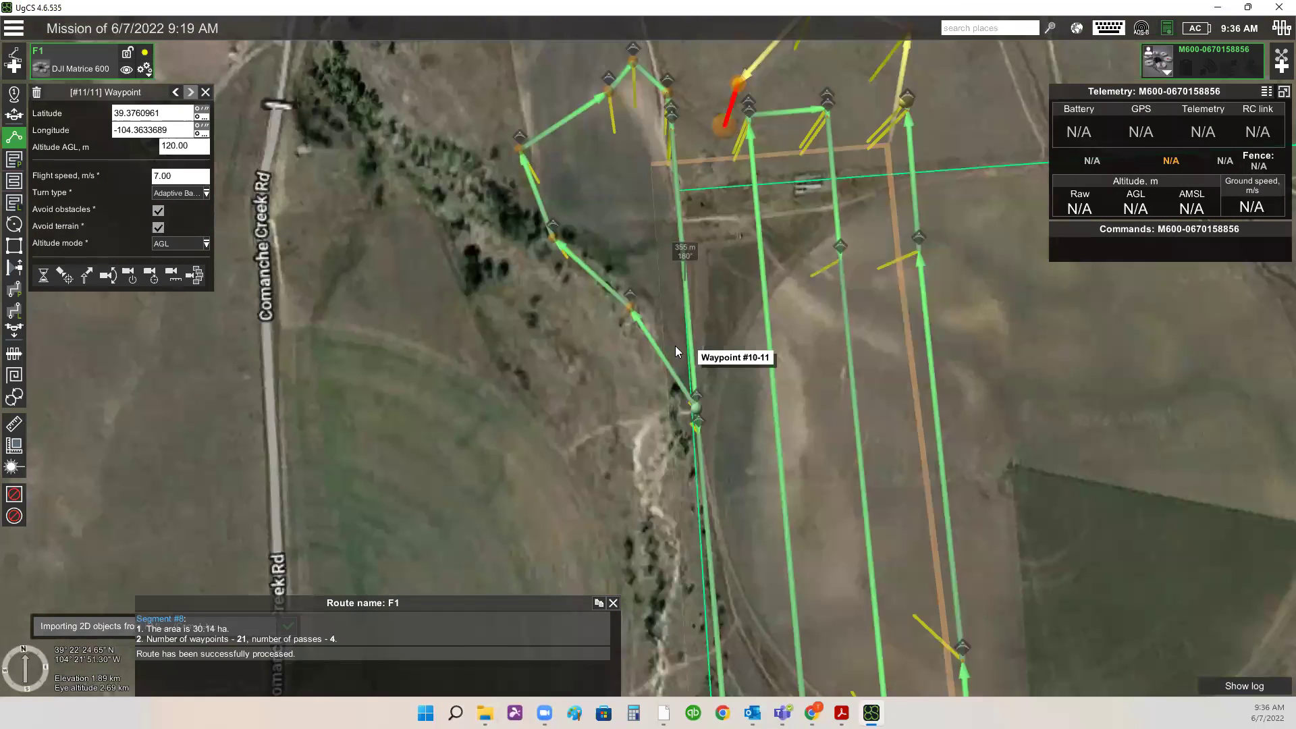
{"action": "left_click", "coordinate": [675, 346]}
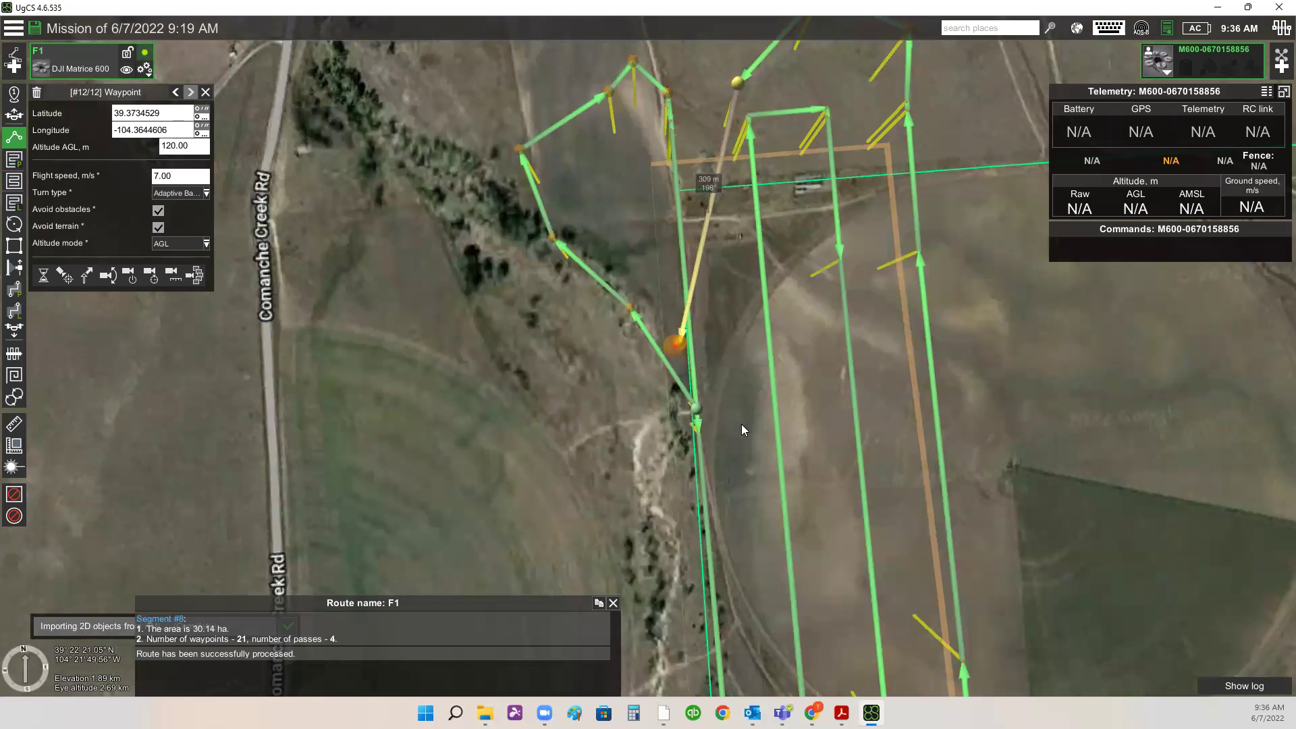
- Place a landing point on the dirt track junction just inside the site's west boundary, near the take-off point
{"action": "left_click_drag", "start_coordinate": [741, 424], "coordinate": [796, 350]}
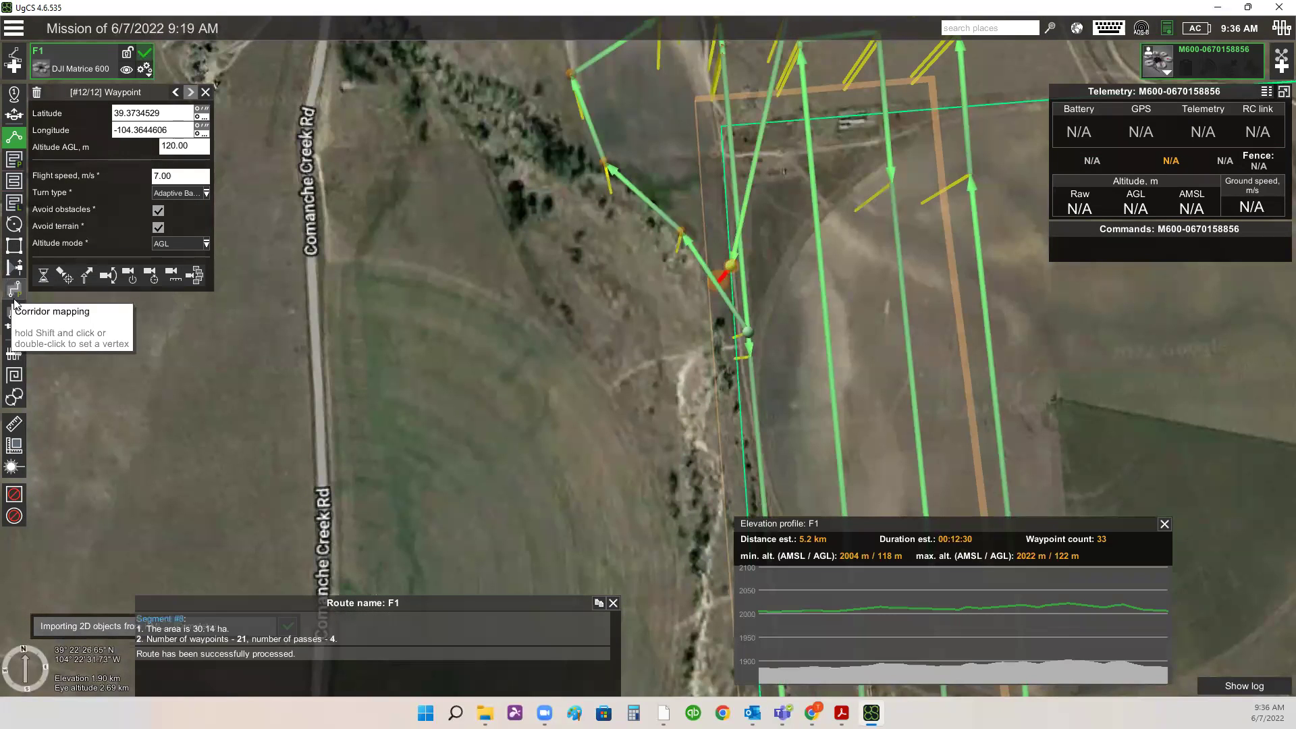
{"action": "left_click", "coordinate": [15, 331]}
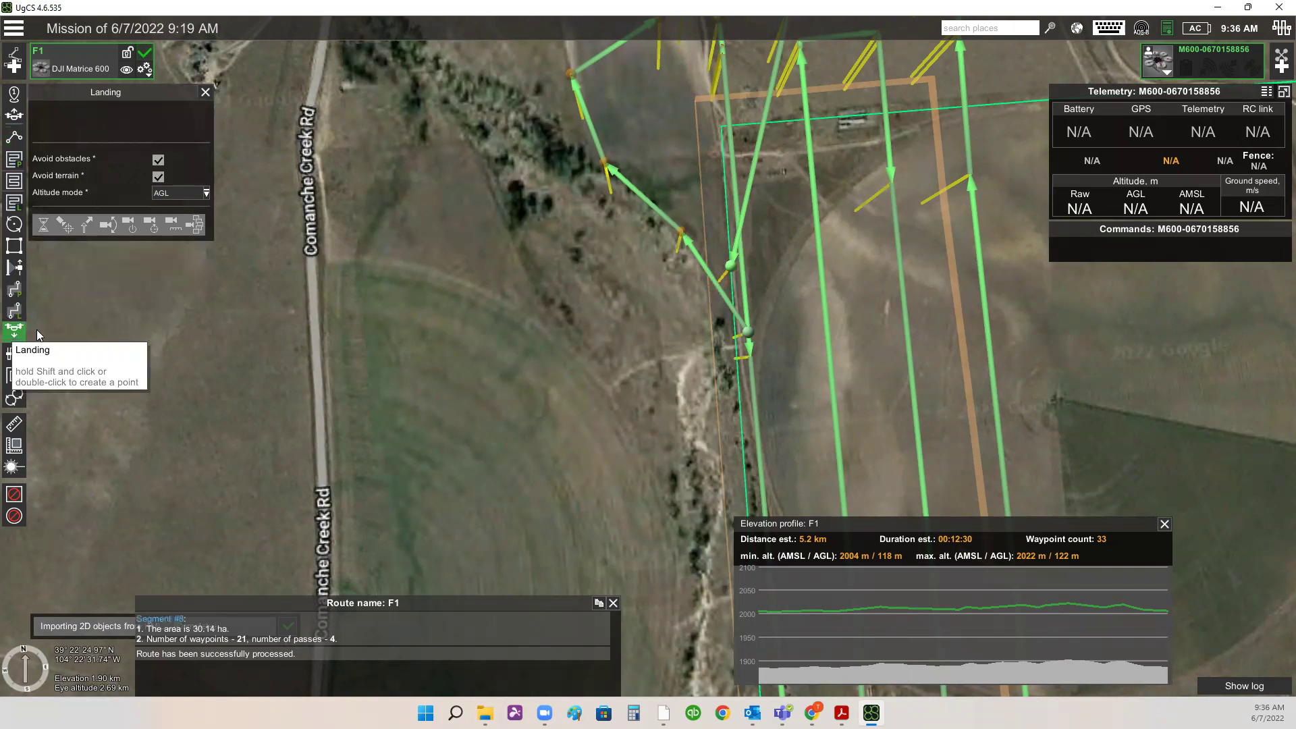
{"action": "left_click_drag", "start_coordinate": [694, 320], "coordinate": [705, 306]}
{"action": "middle_click_drag", "start_coordinate": [728, 343], "coordinate": [798, 262]}
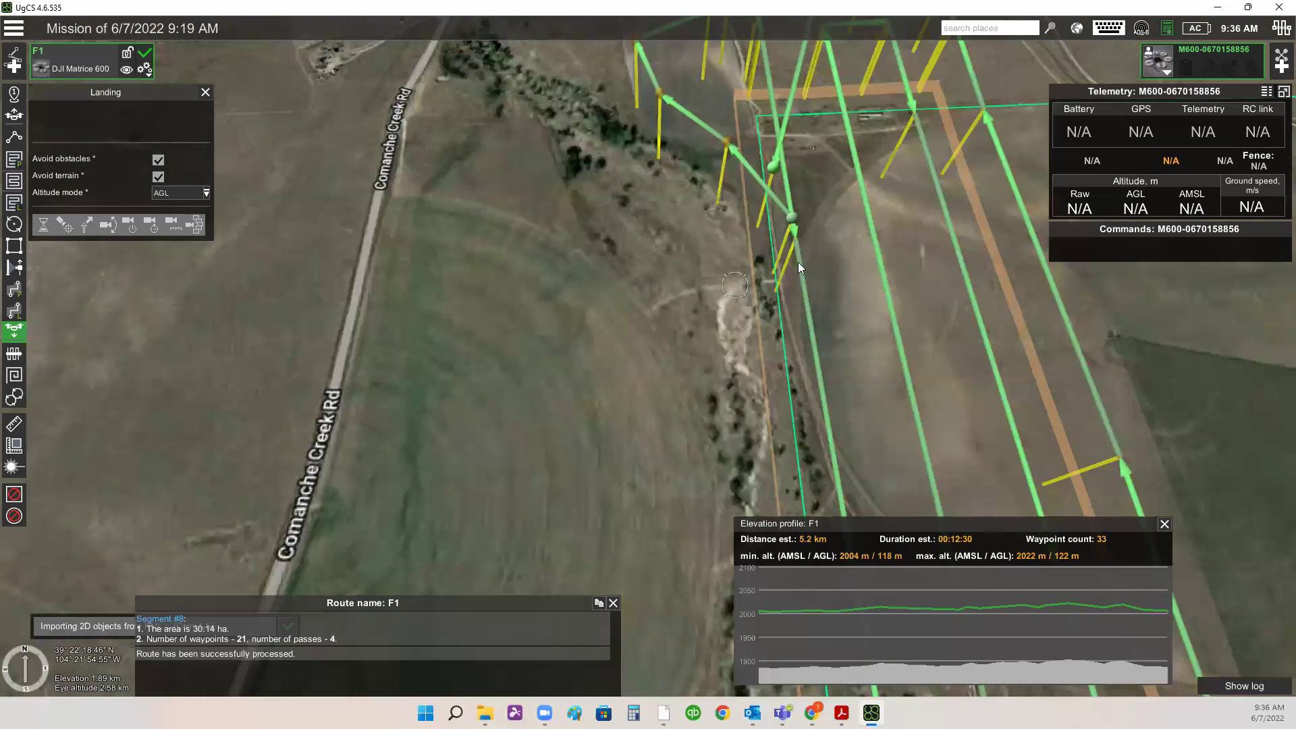
{"action": "scroll", "coordinate": [796, 250], "scroll_direction": "up", "scroll_amount": 4}
{"action": "scroll", "coordinate": [754, 340], "scroll_direction": "up", "scroll_amount": 1}
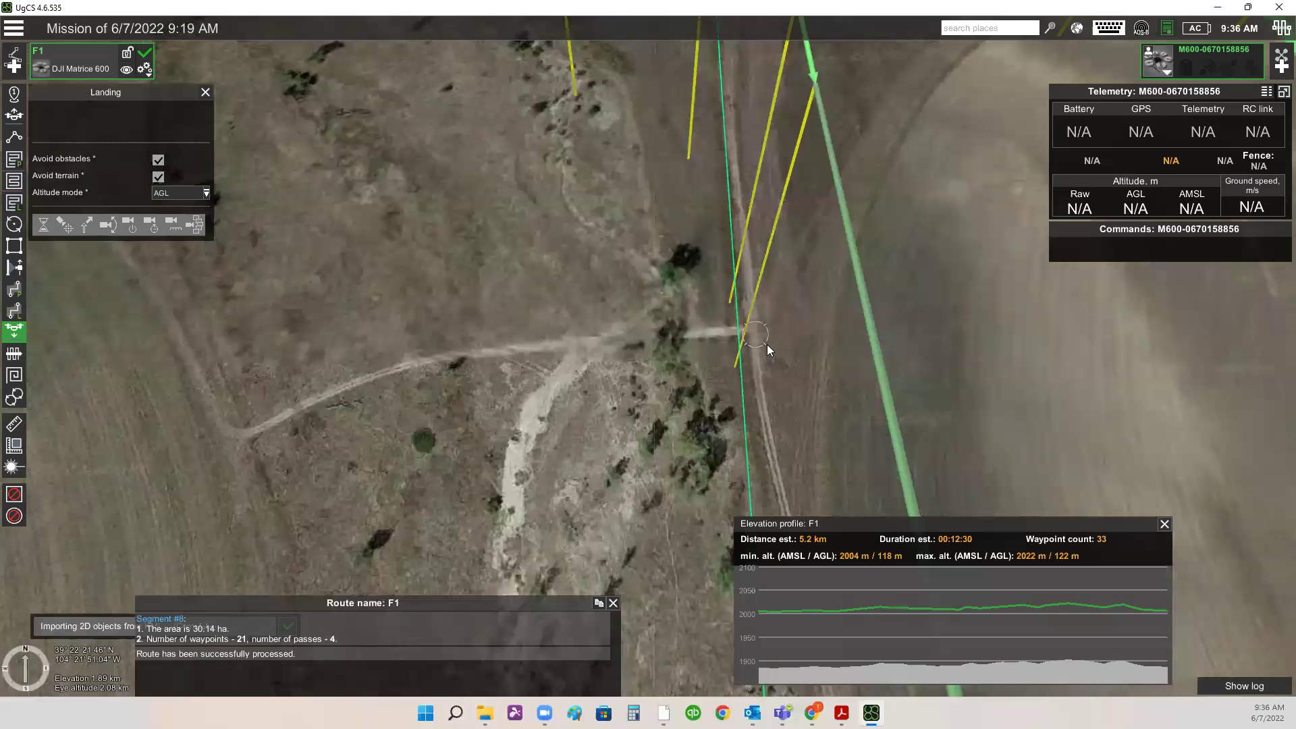
{"action": "scroll", "coordinate": [608, 373], "scroll_direction": "up", "scroll_amount": 1}
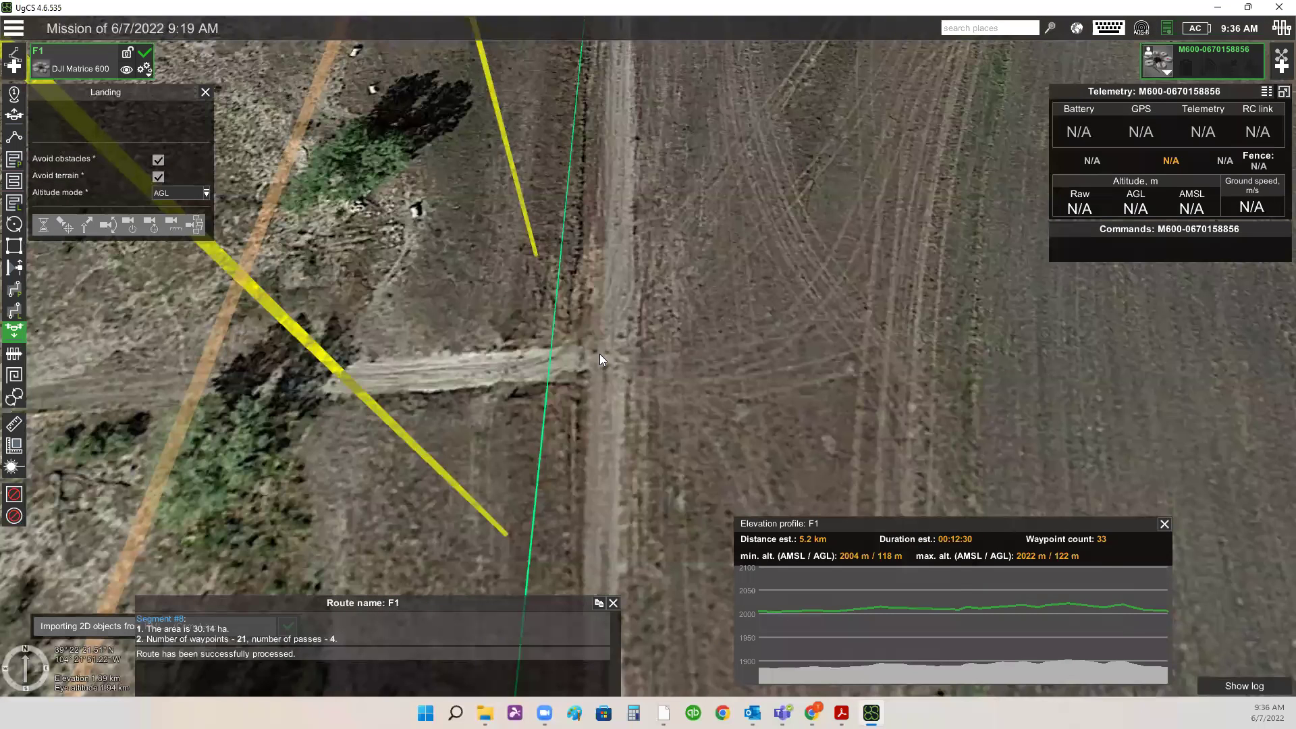
{"action": "left_click", "coordinate": [600, 354]}
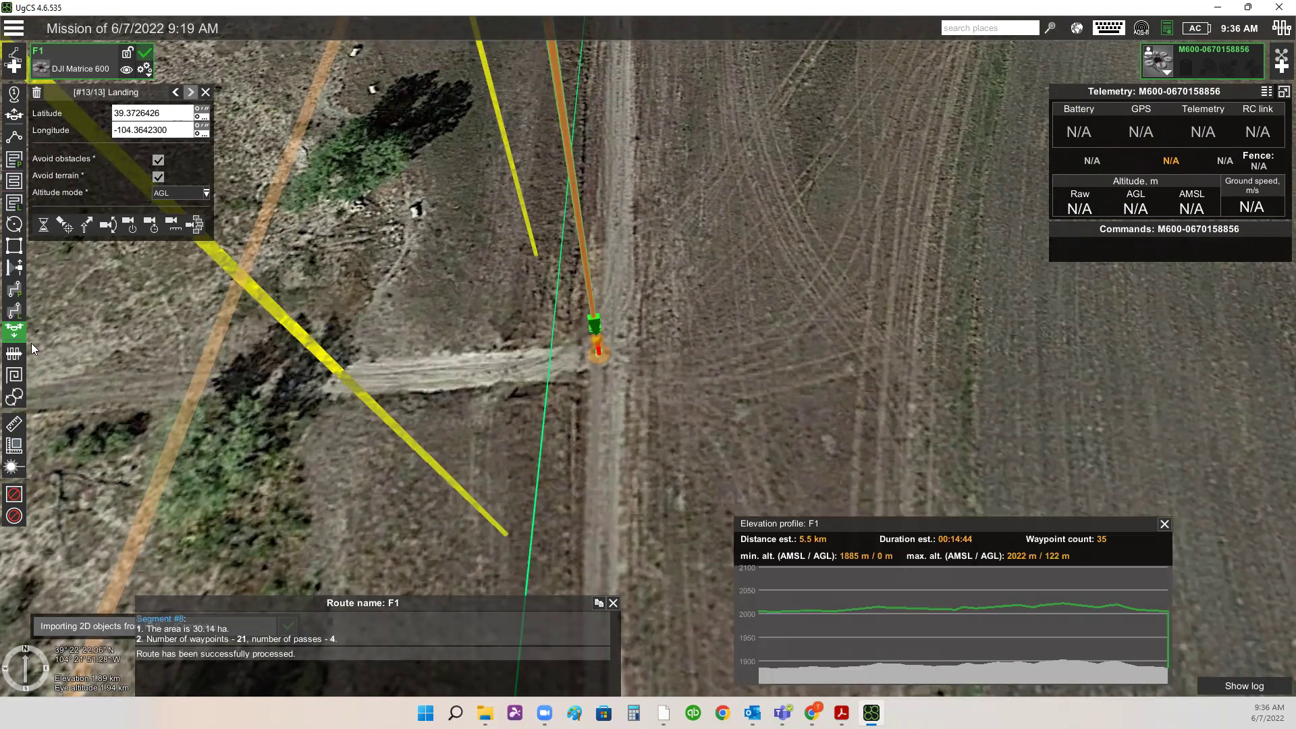
- Review the complete F1 route from low-angle and overhead views, and check its distance, duration and altitudes in the elevation profile
{"action": "scroll", "coordinate": [73, 344], "scroll_direction": "down", "scroll_amount": 1}
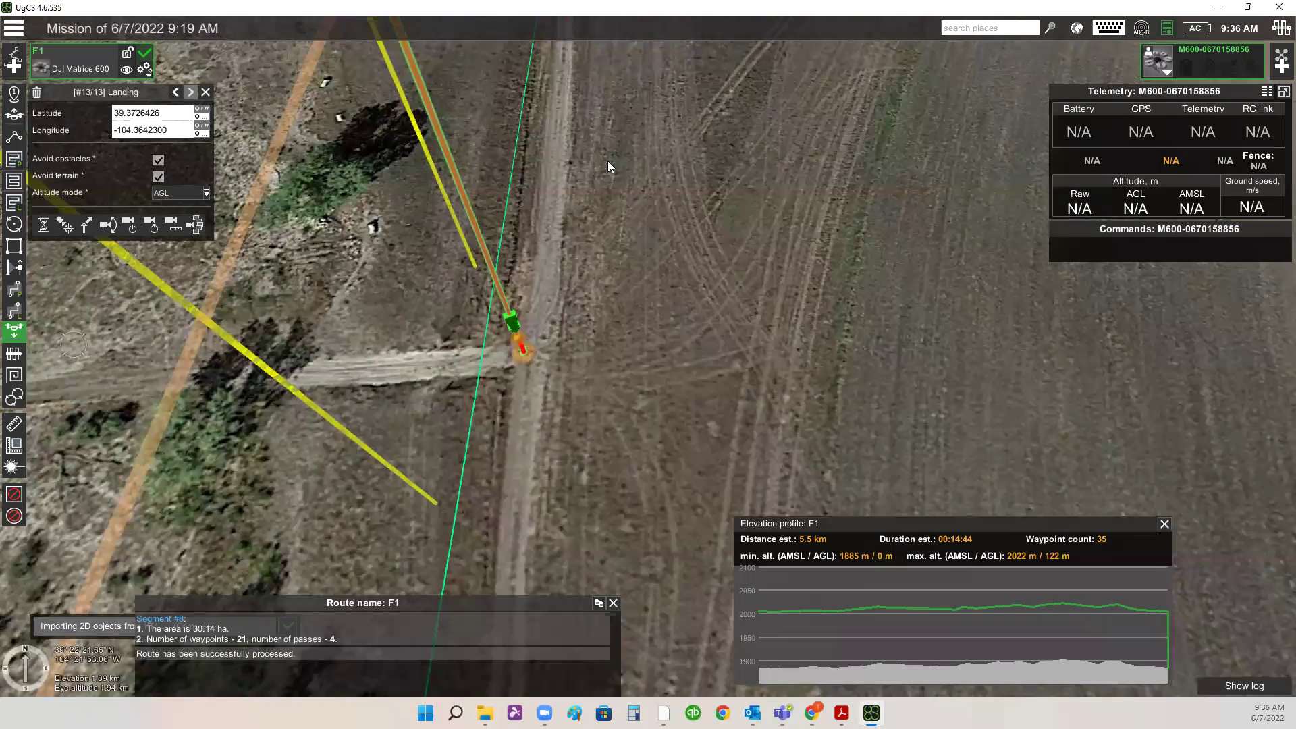
{"action": "scroll", "coordinate": [620, 178], "scroll_direction": "down", "scroll_amount": 5}
{"action": "middle_click_drag", "start_coordinate": [679, 252], "coordinate": [694, 260]}
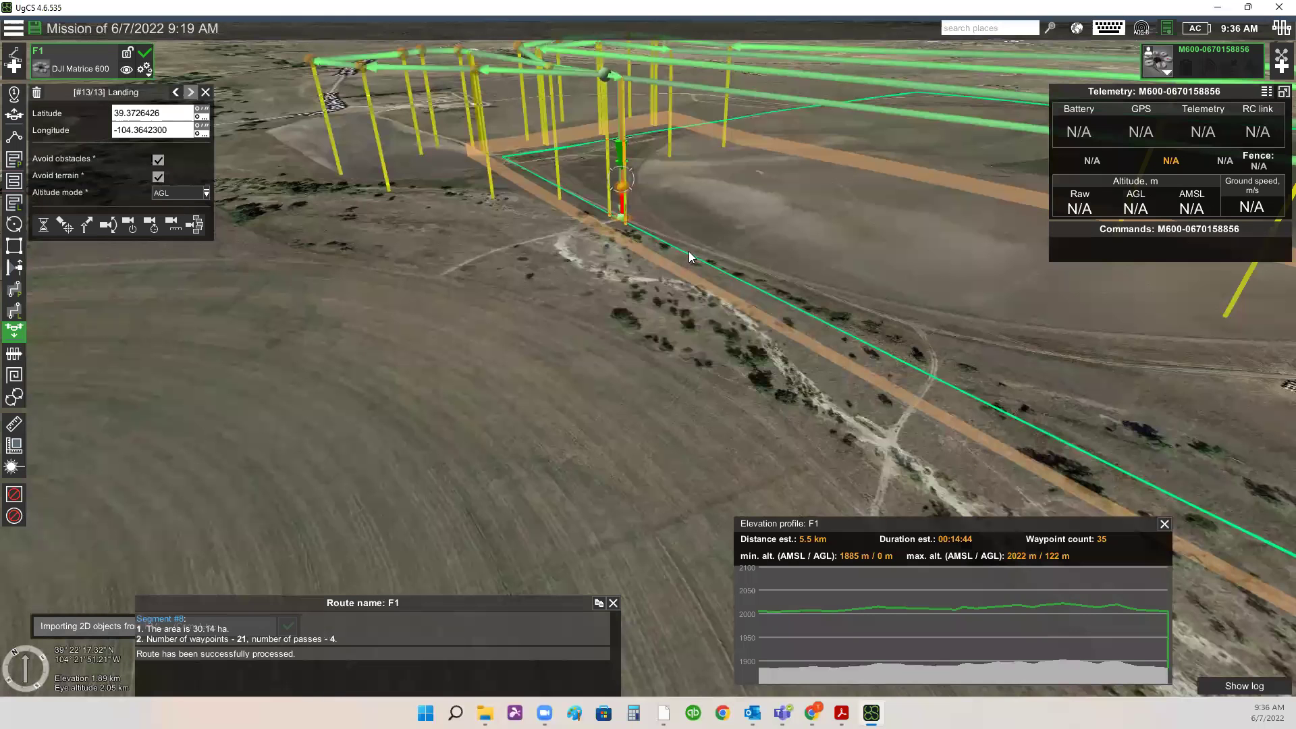
{"action": "scroll", "coordinate": [797, 245], "scroll_direction": "down", "scroll_amount": 3}
{"action": "middle_click_drag", "start_coordinate": [797, 245], "coordinate": [684, 264]}
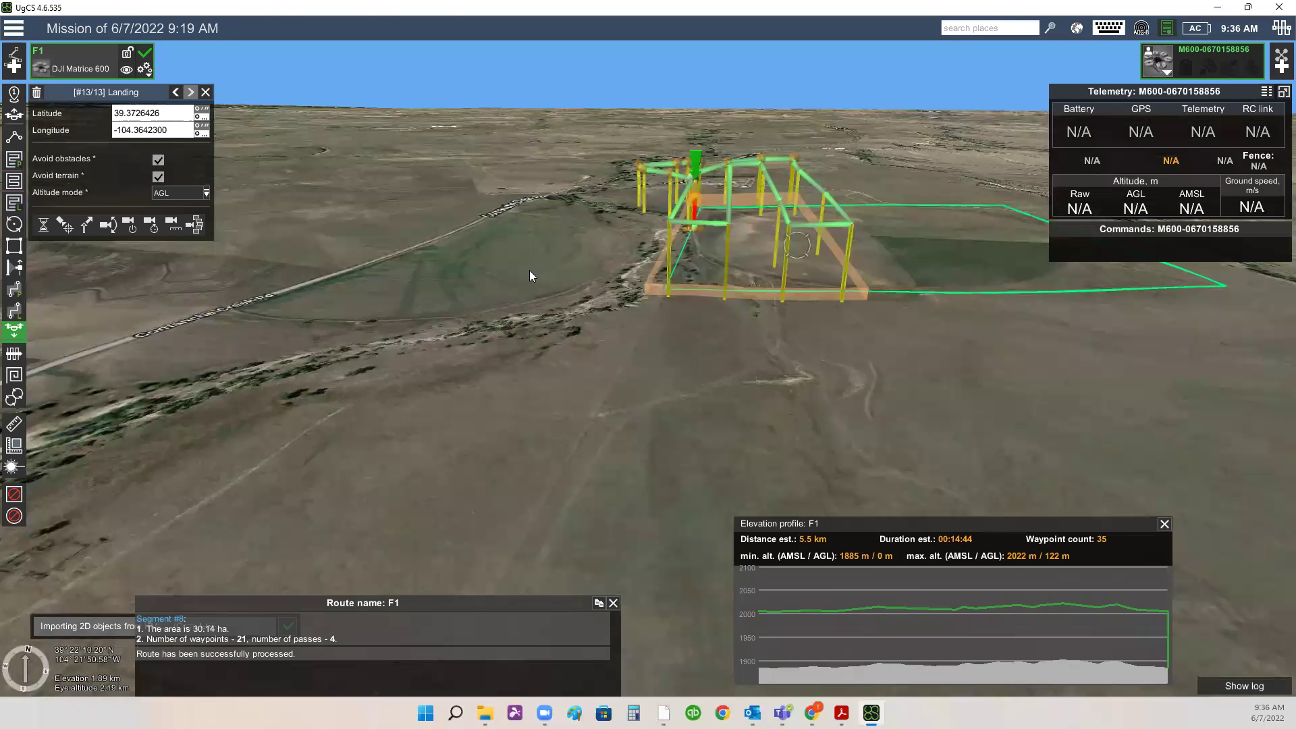
{"action": "middle_click_drag", "start_coordinate": [530, 270], "coordinate": [595, 293]}
{"action": "mouse_move", "coordinate": [729, 337]}
{"action": "middle_mouse_down"}
{"action": "mouse_move", "coordinate": [834, 367]}
{"action": "mouse_move", "coordinate": [777, 300]}
{"action": "middle_mouse_up"}
{"action": "middle_click_drag", "start_coordinate": [683, 245], "coordinate": [700, 116]}
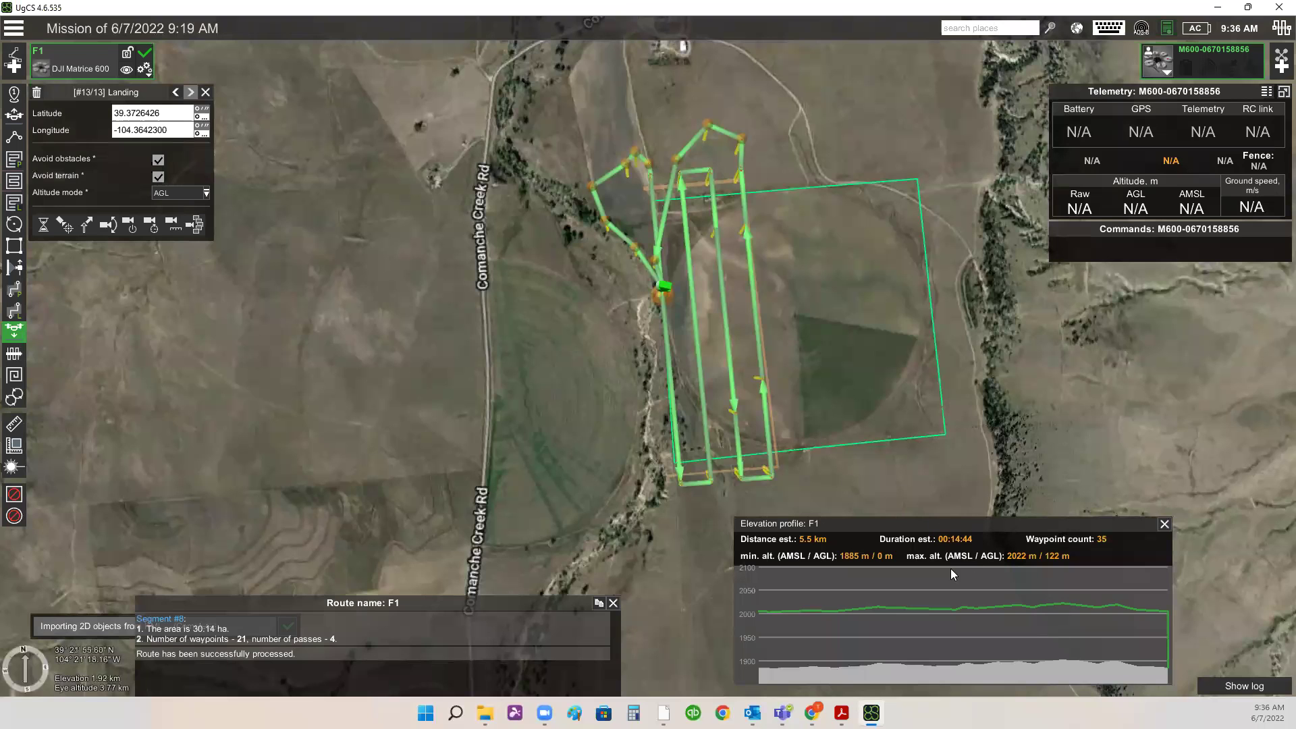
{"action": "mouse_move", "coordinate": [619, 238]}
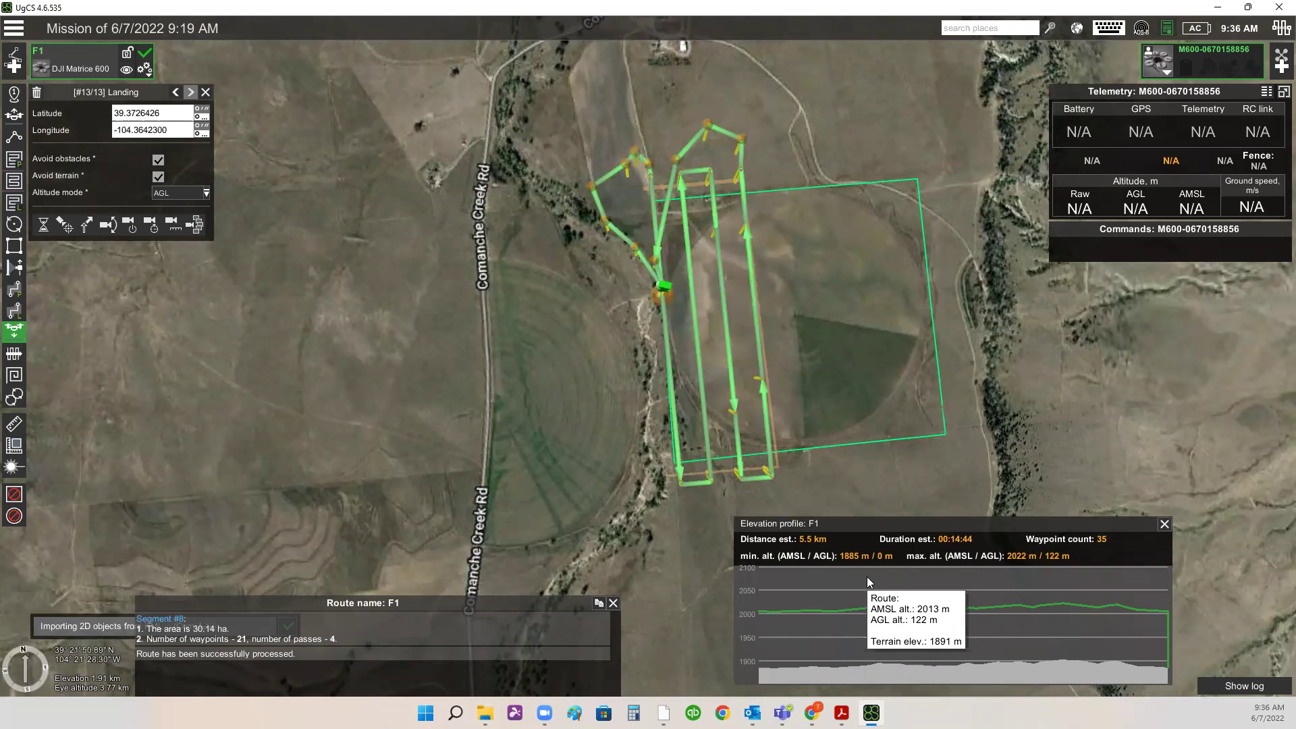
{"action": "left_click_drag", "start_coordinate": [825, 283], "coordinate": [815, 300]}
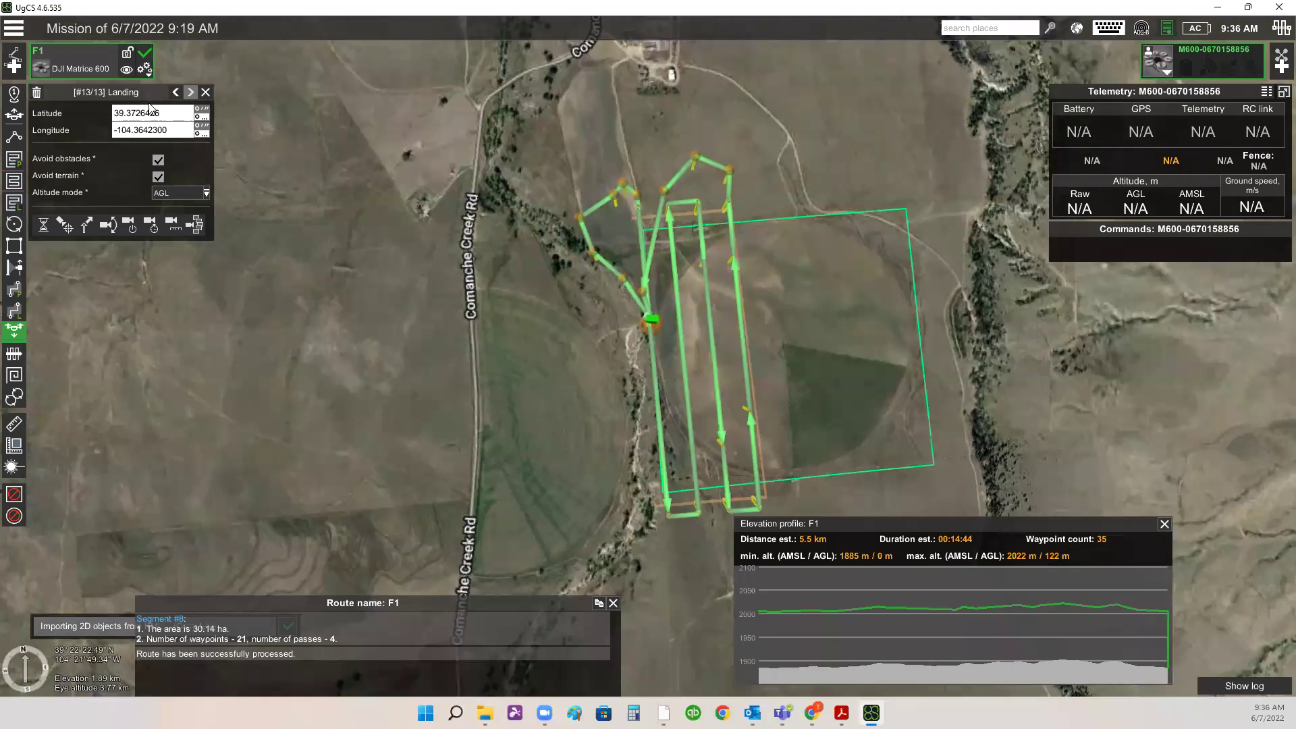
- Duplicate route F1 and rename the copy F2
{"action": "left_click", "coordinate": [145, 68]}
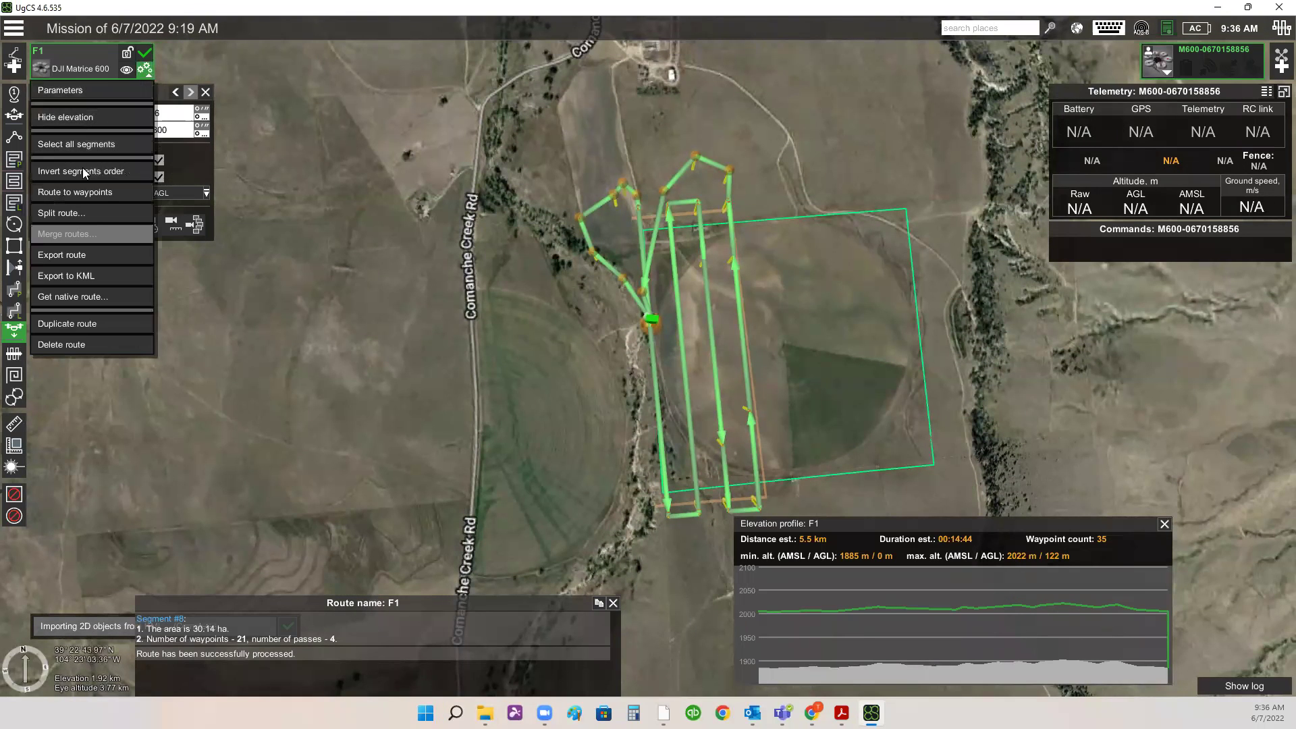
{"action": "left_click", "coordinate": [83, 323]}
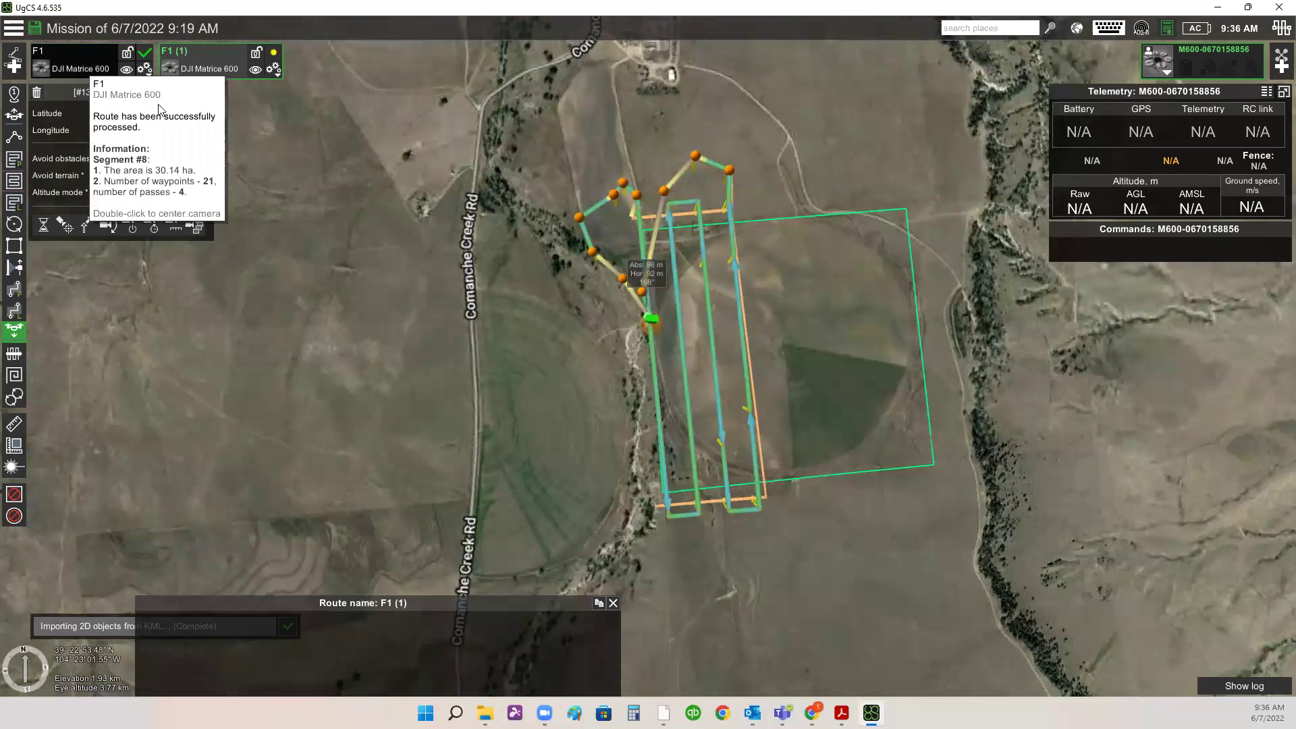
{"action": "left_click", "coordinate": [275, 69]}
{"action": "left_click", "coordinate": [191, 91]}
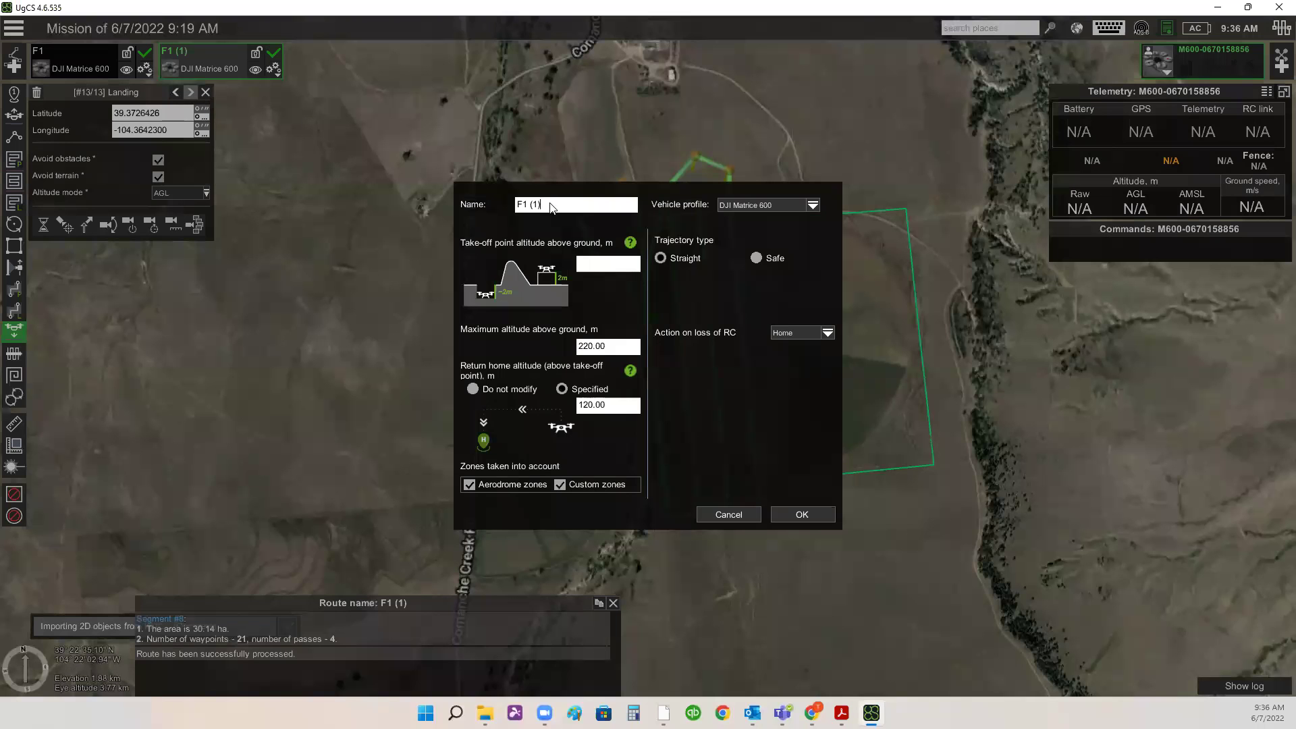
{"action": "key", "text": "BackSpace"}
{"action": "key", "text": "BackSpace"}
{"action": "key", "text": "BackSpace"}
{"action": "key", "text": "BackSpace"}
{"action": "key", "text": "BackSpace"}
{"action": "type", "text": "2"}
{"action": "left_click", "coordinate": [794, 514]}
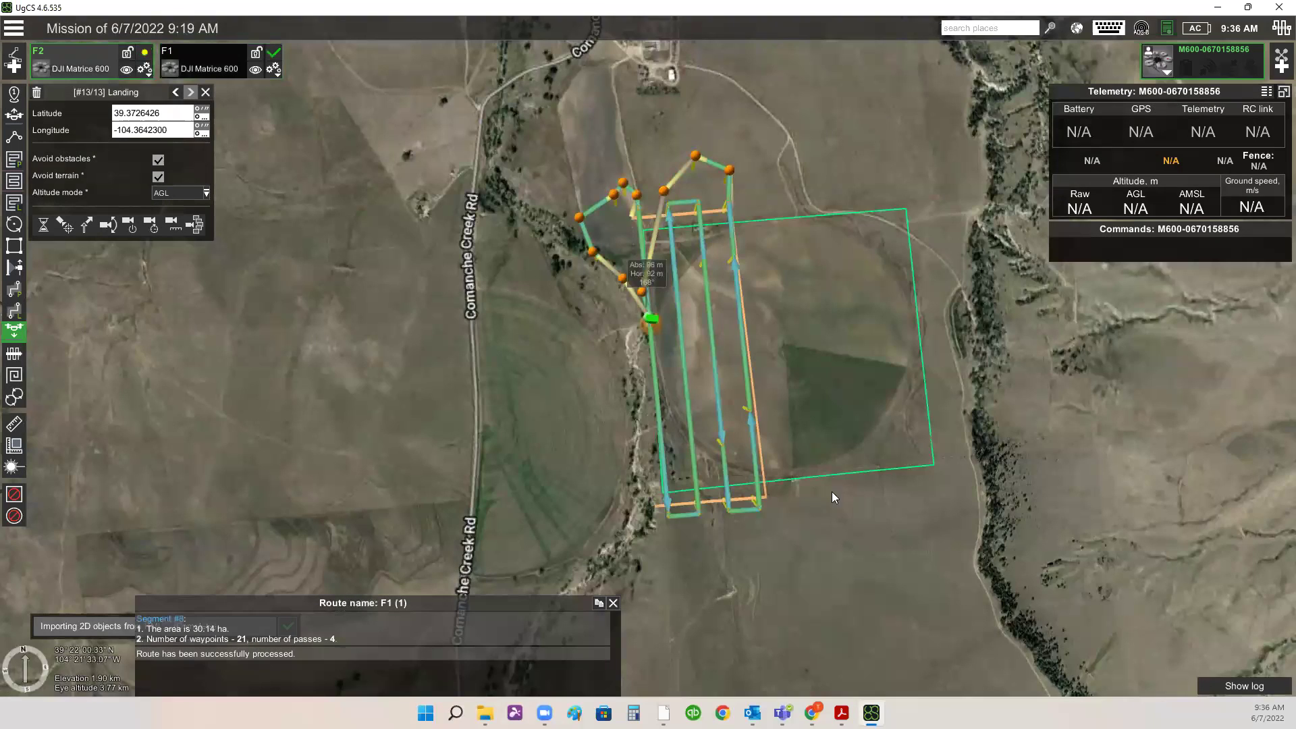
- Step through route F2's closing waypoints to its area scan segment and examine the scan's extent across the site
{"action": "left_click", "coordinate": [176, 95]}
{"action": "left_click", "coordinate": [176, 95]}
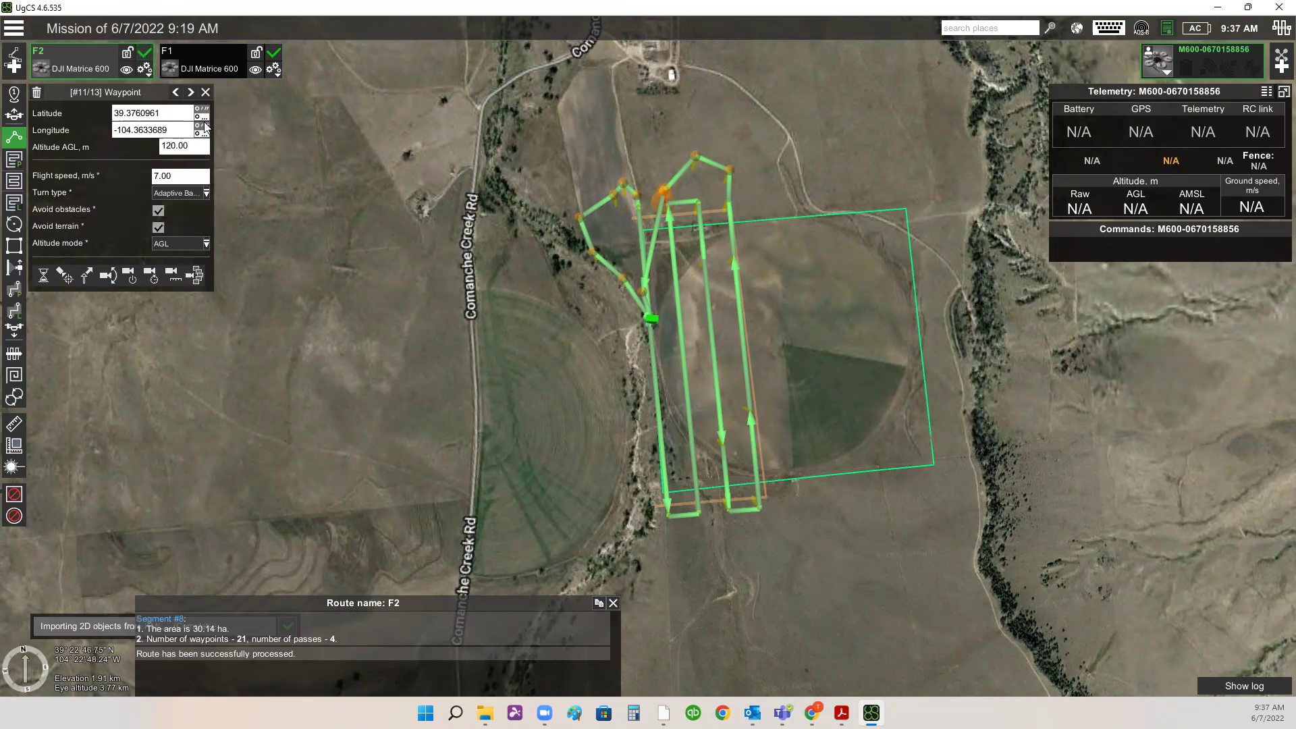
{"action": "left_click", "coordinate": [176, 93]}
{"action": "left_click", "coordinate": [176, 93]}
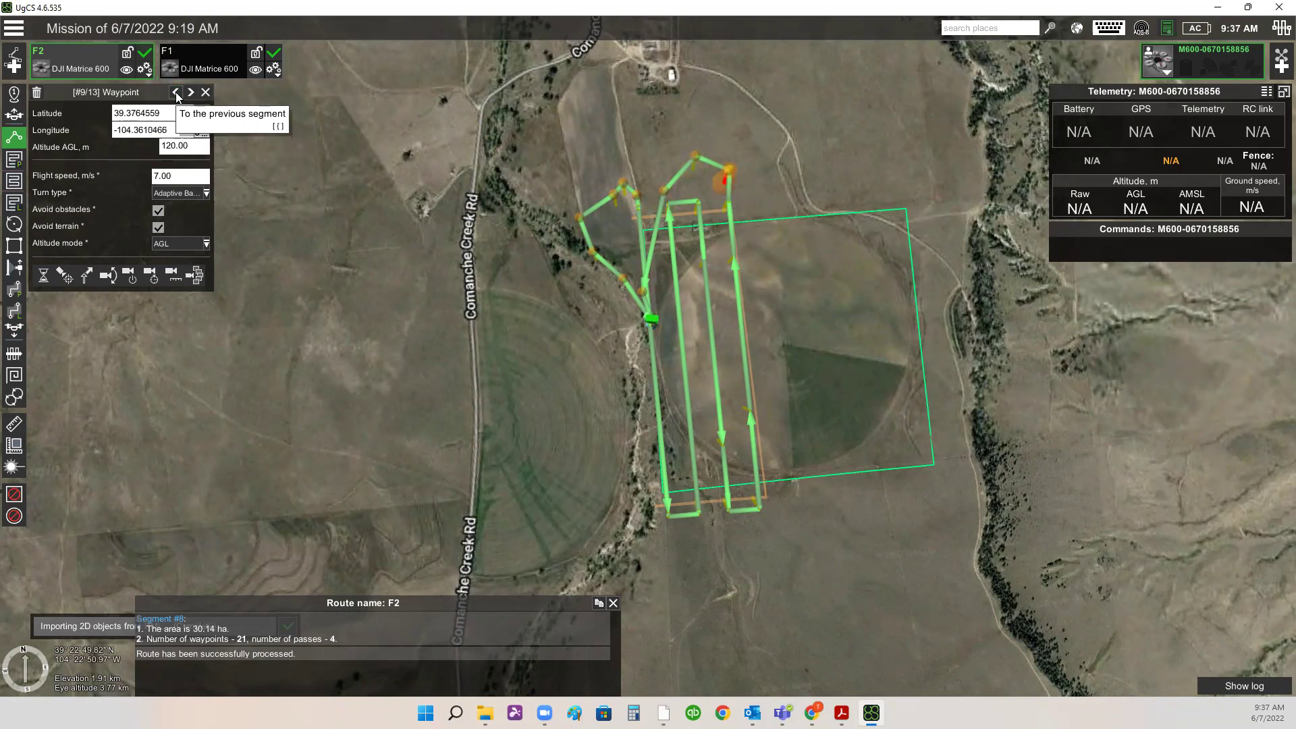
{"action": "left_click", "coordinate": [176, 93]}
{"action": "left_click", "coordinate": [191, 93]}
{"action": "left_click", "coordinate": [192, 93]}
{"action": "left_click", "coordinate": [191, 92]}
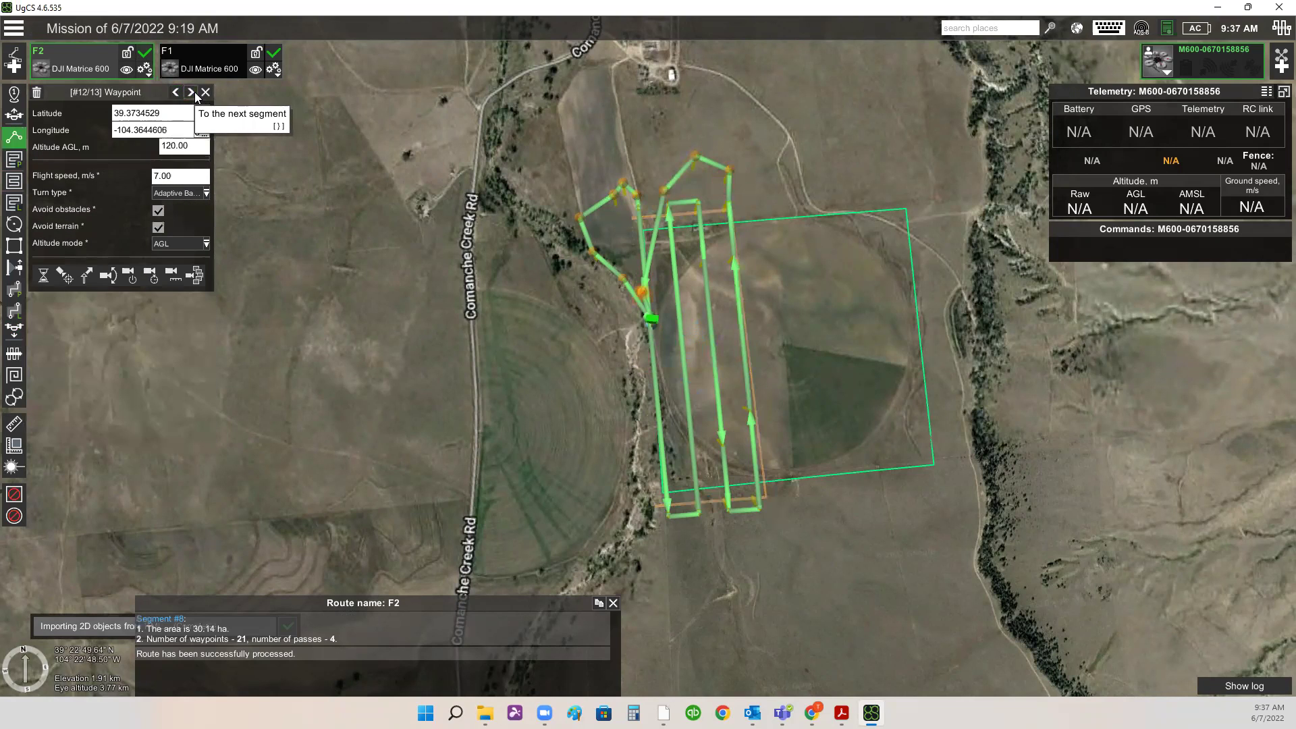
{"action": "left_click", "coordinate": [191, 92]}
{"action": "left_click", "coordinate": [191, 93]}
{"action": "left_click", "coordinate": [176, 93]}
{"action": "left_click", "coordinate": [176, 93]}
{"action": "left_click", "coordinate": [176, 93]}
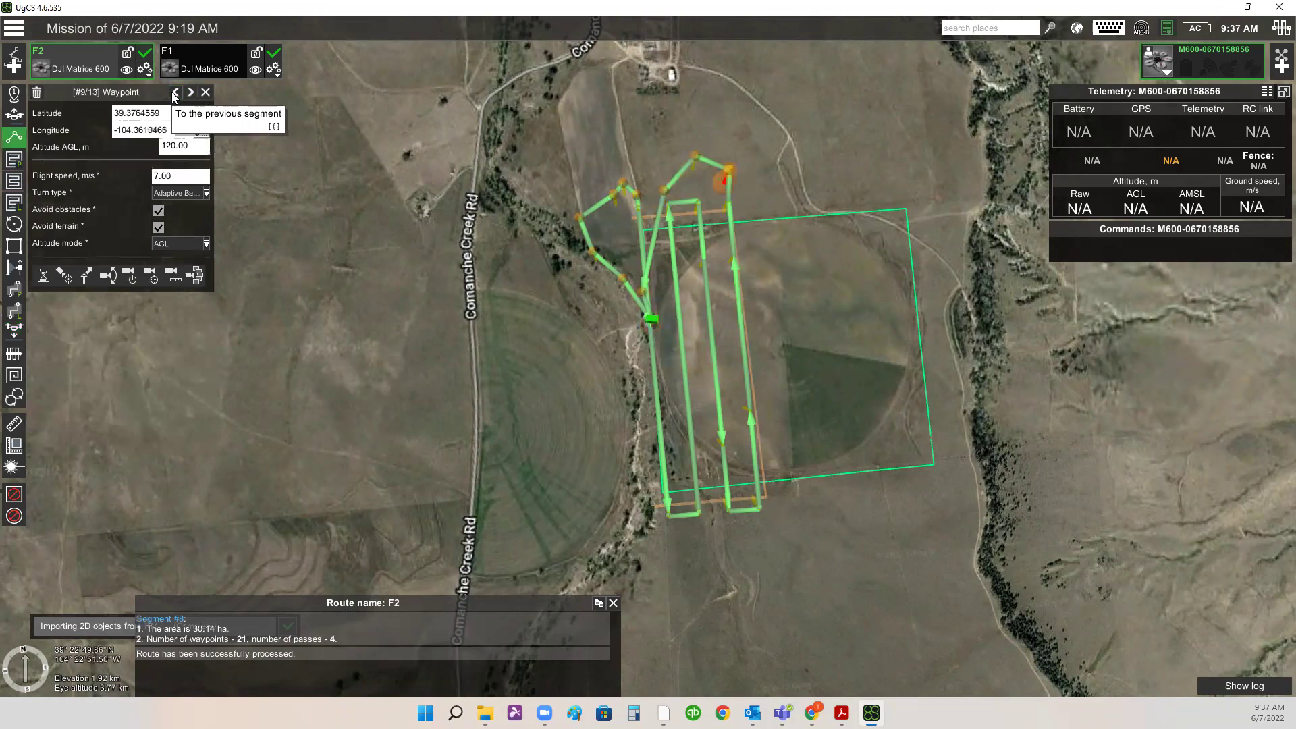
{"action": "left_click", "coordinate": [175, 93]}
{"action": "left_click", "coordinate": [175, 93]}
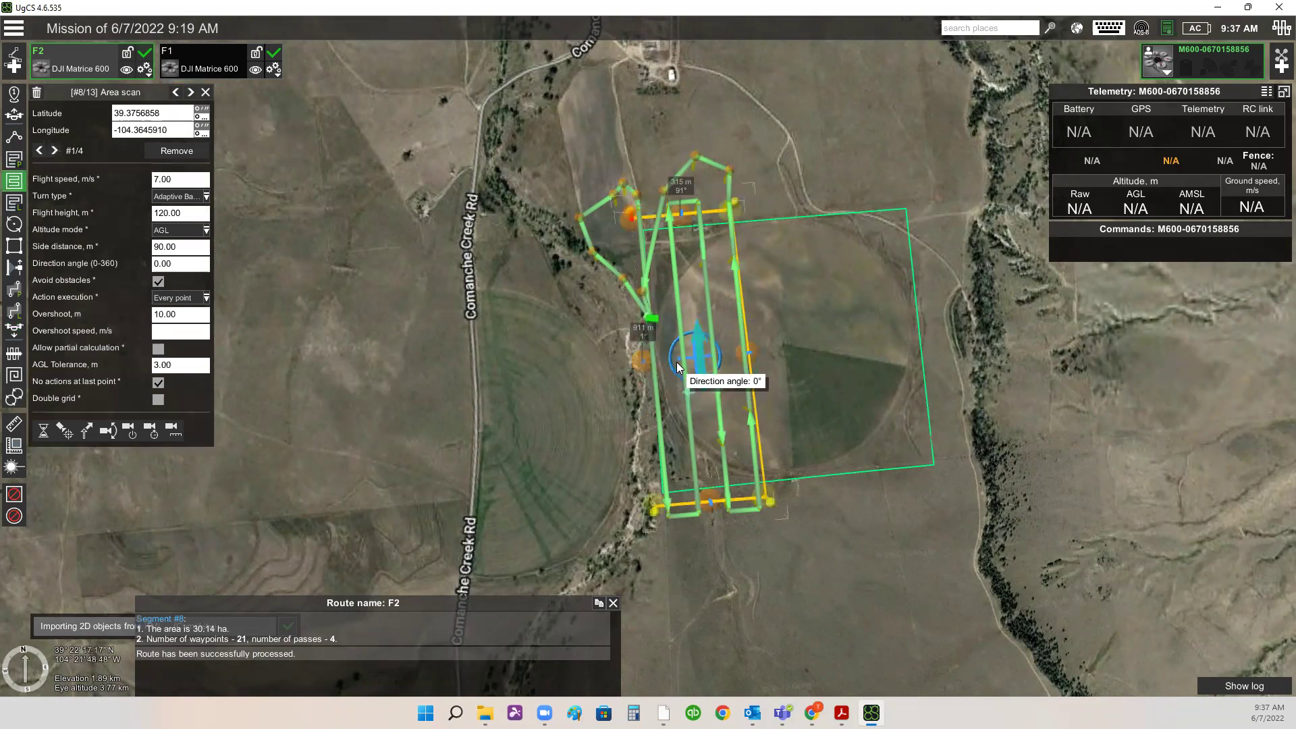
{"action": "scroll", "coordinate": [693, 364], "scroll_direction": "up", "scroll_amount": 1}
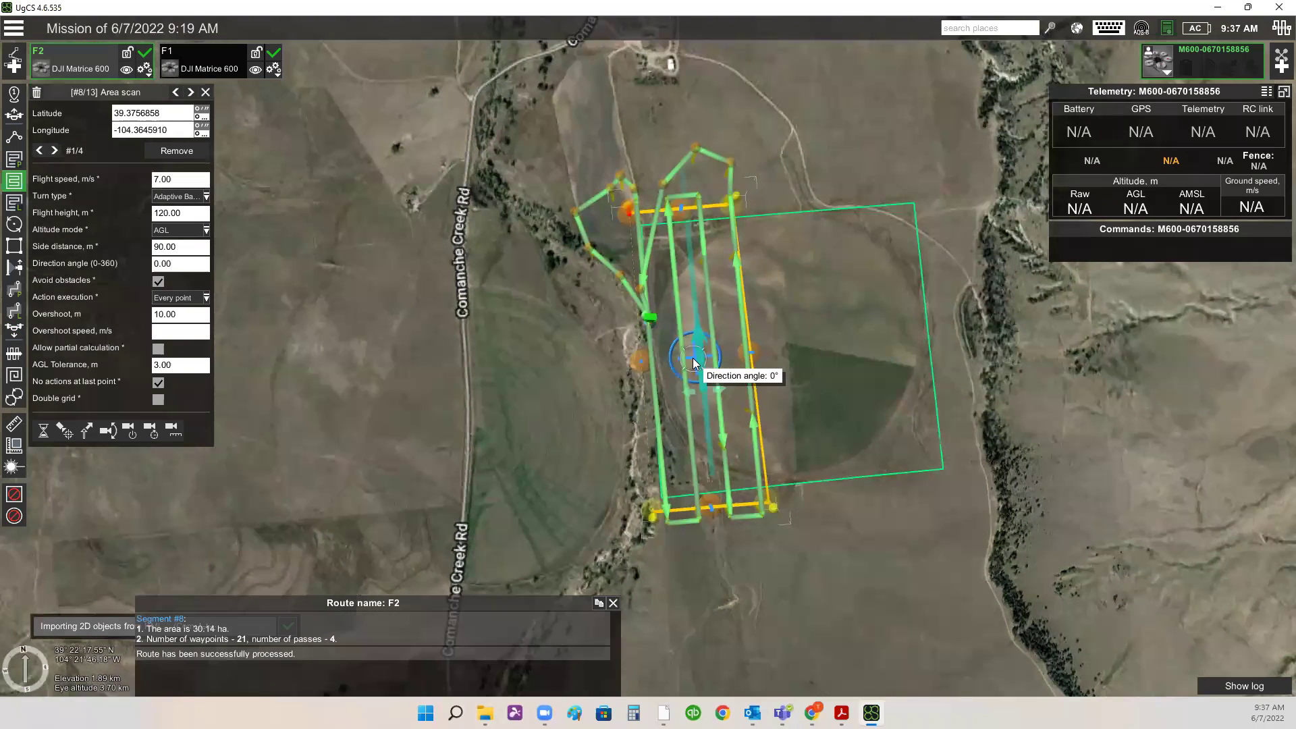
{"action": "scroll", "coordinate": [694, 363], "scroll_direction": "up", "scroll_amount": 1}
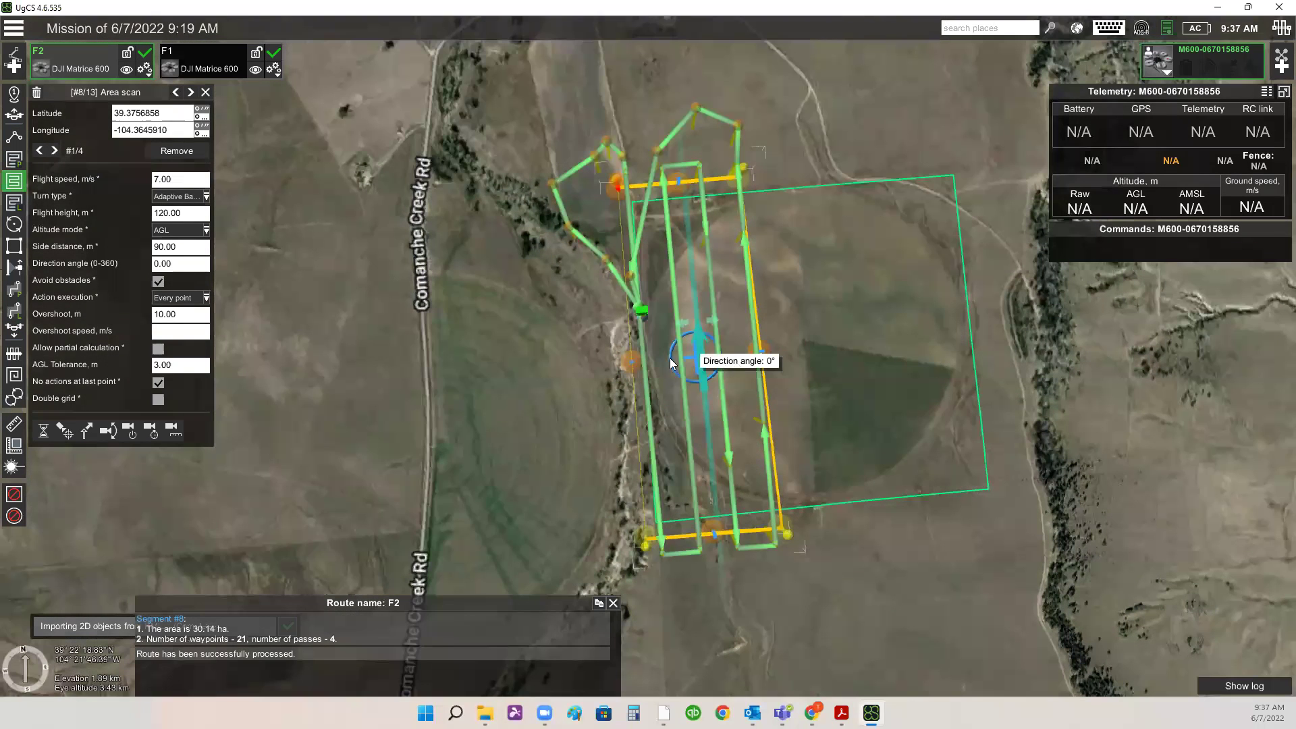
{"action": "scroll", "coordinate": [670, 362], "scroll_direction": "up", "scroll_amount": 2}
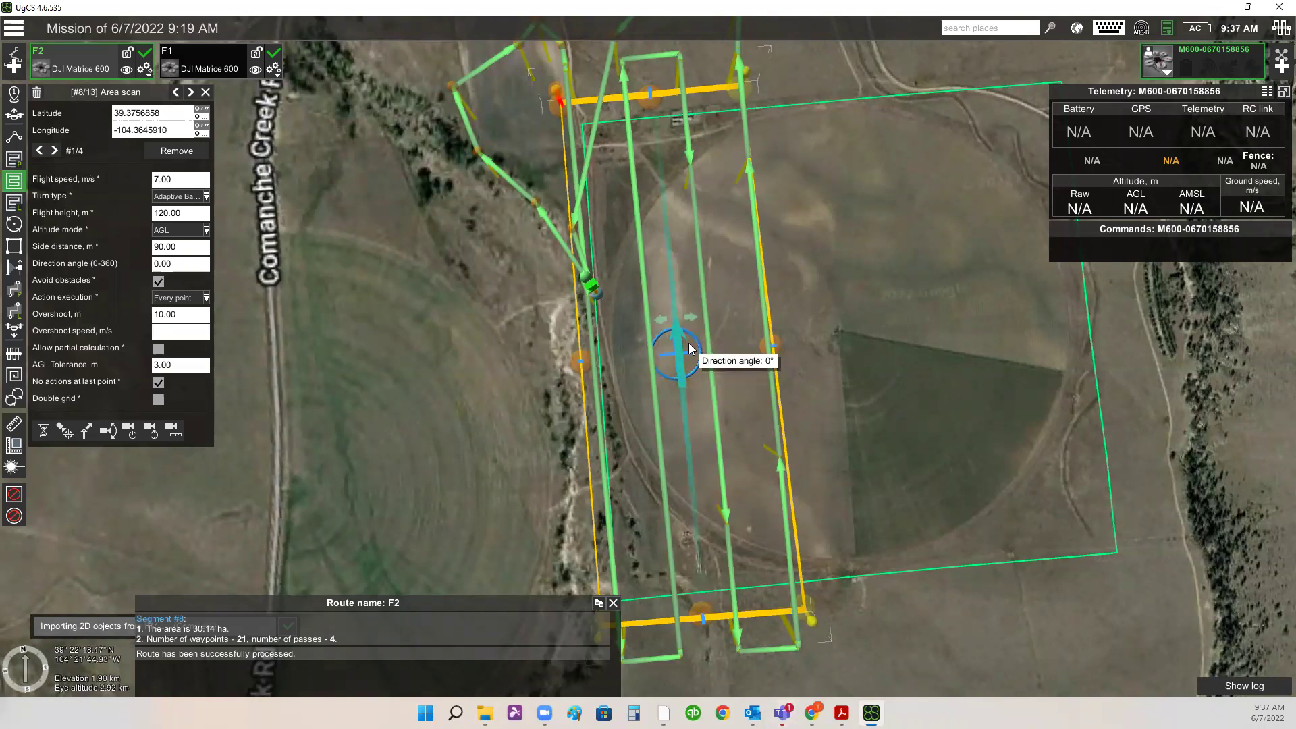
{"action": "scroll", "coordinate": [689, 350], "scroll_direction": "down", "scroll_amount": 1}
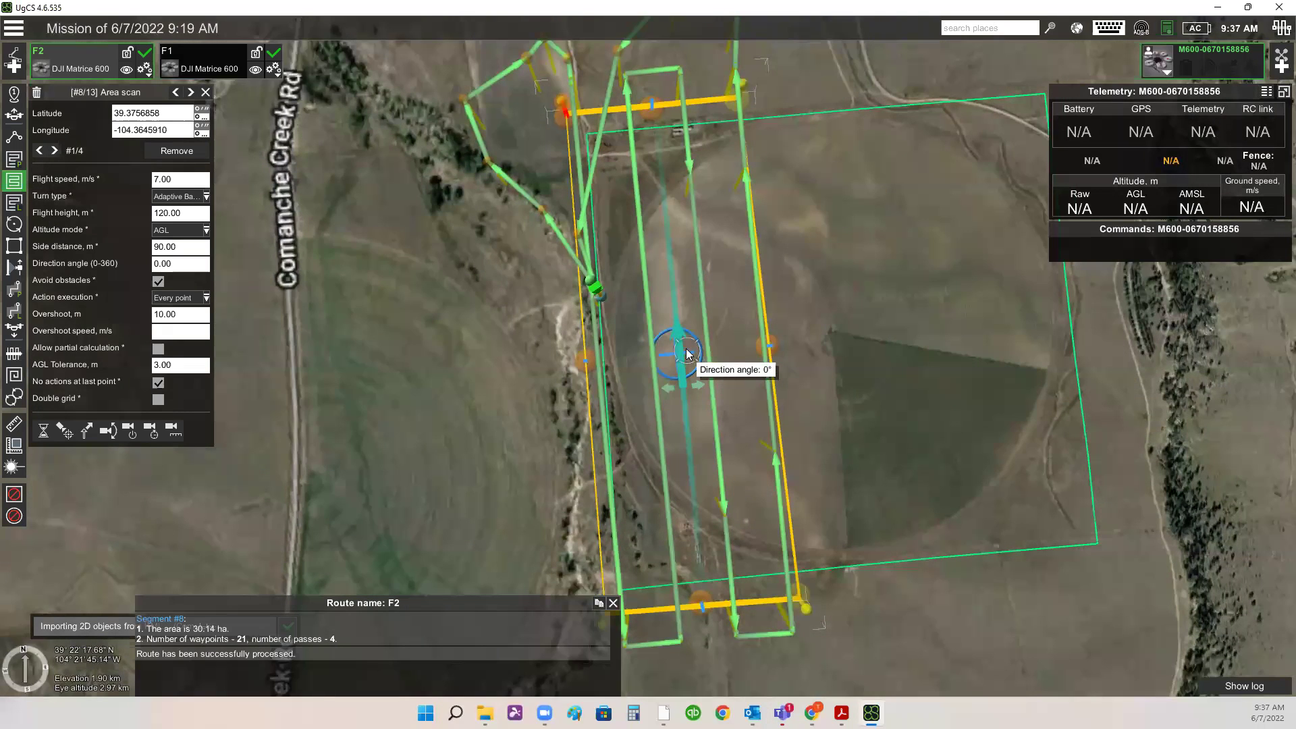
{"action": "scroll", "coordinate": [687, 353], "scroll_direction": "down", "scroll_amount": 3}
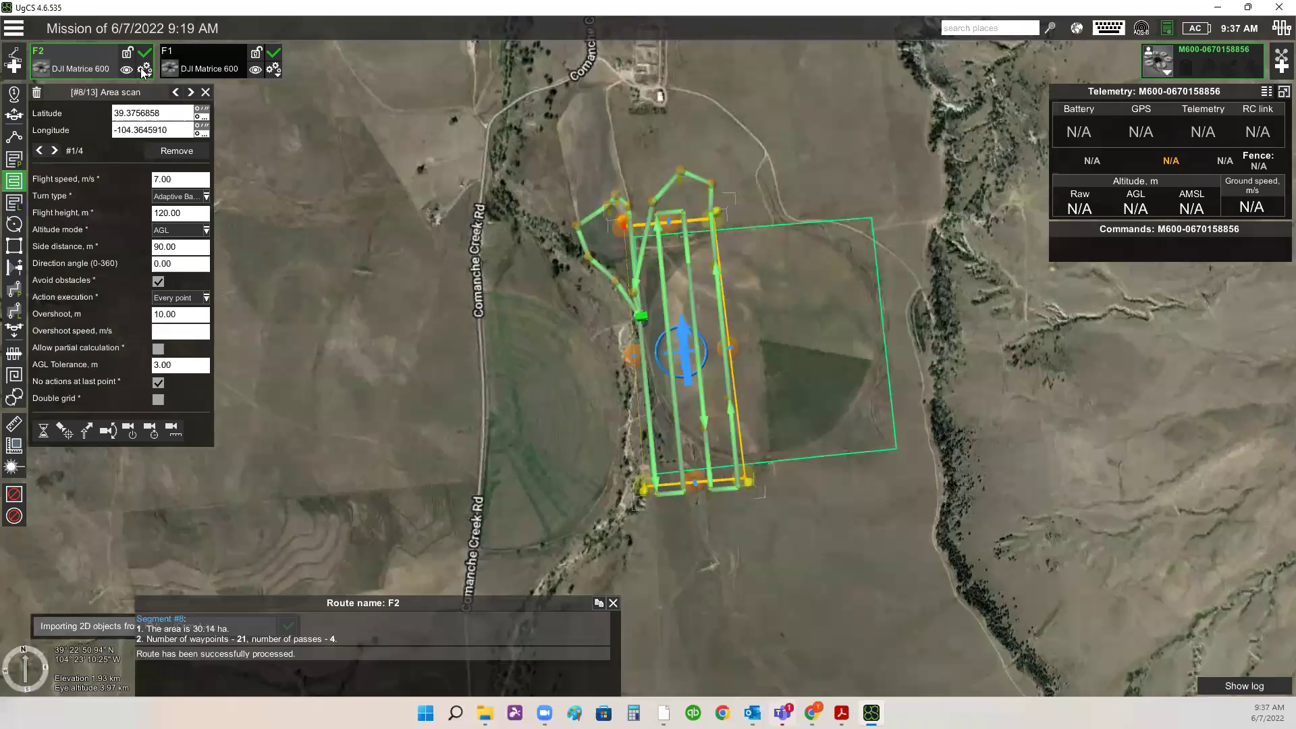
- Select all segments of route F2 and shift the whole route east onto the uncovered half of the site
{"action": "left_click", "coordinate": [144, 69]}
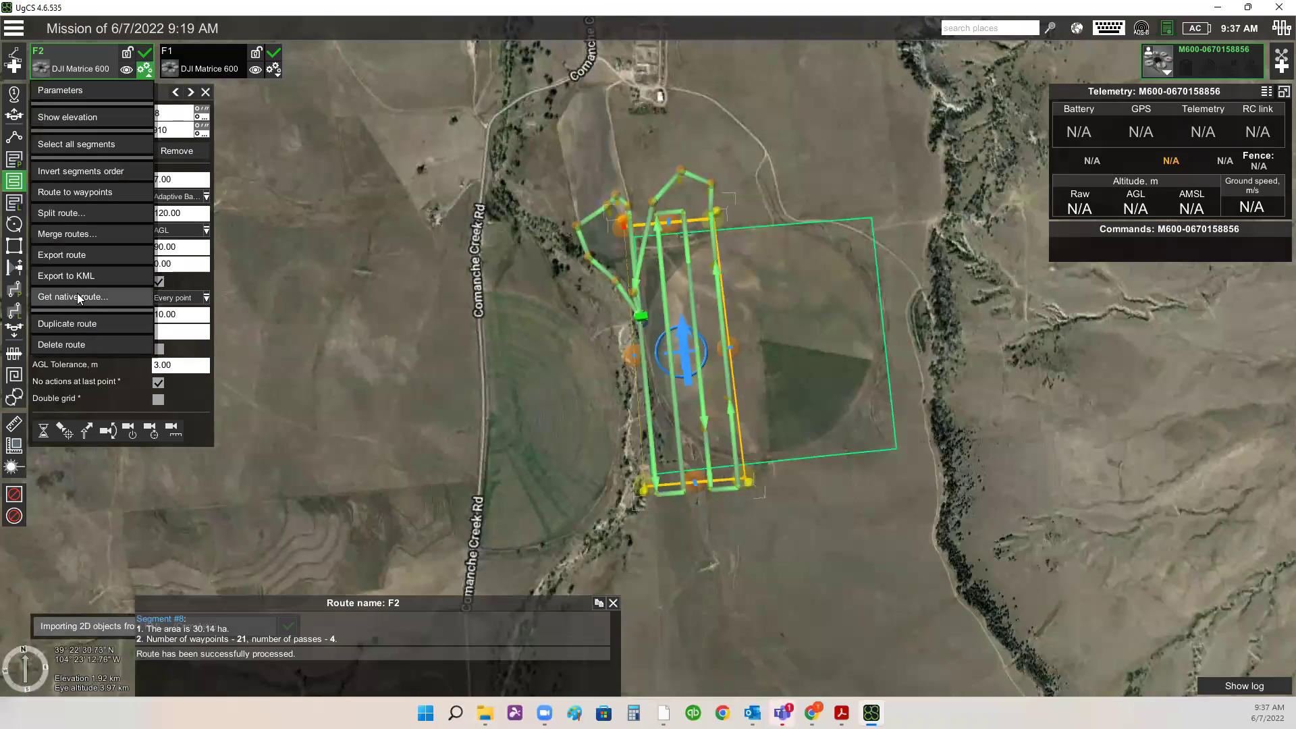
{"action": "left_click", "coordinate": [88, 144]}
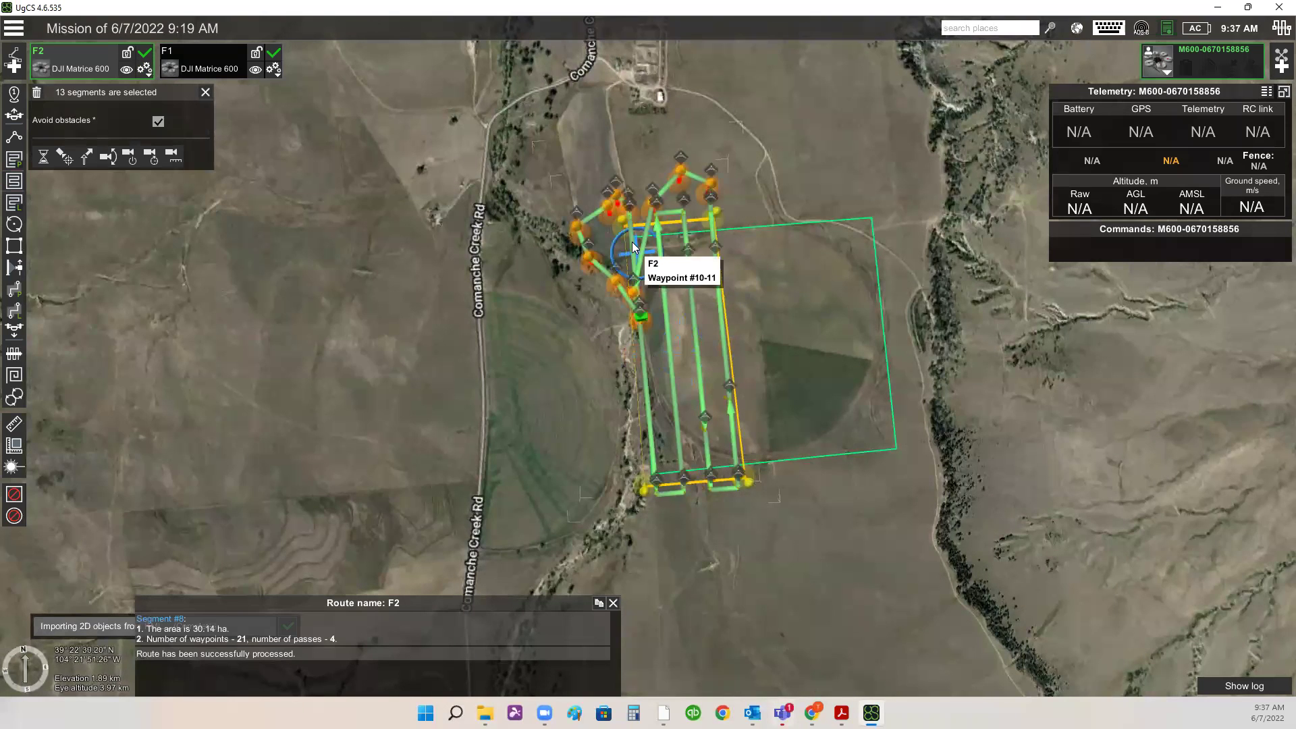
{"action": "scroll", "coordinate": [634, 248], "scroll_direction": "up", "scroll_amount": 1}
{"action": "scroll", "coordinate": [633, 247], "scroll_direction": "up", "scroll_amount": 2}
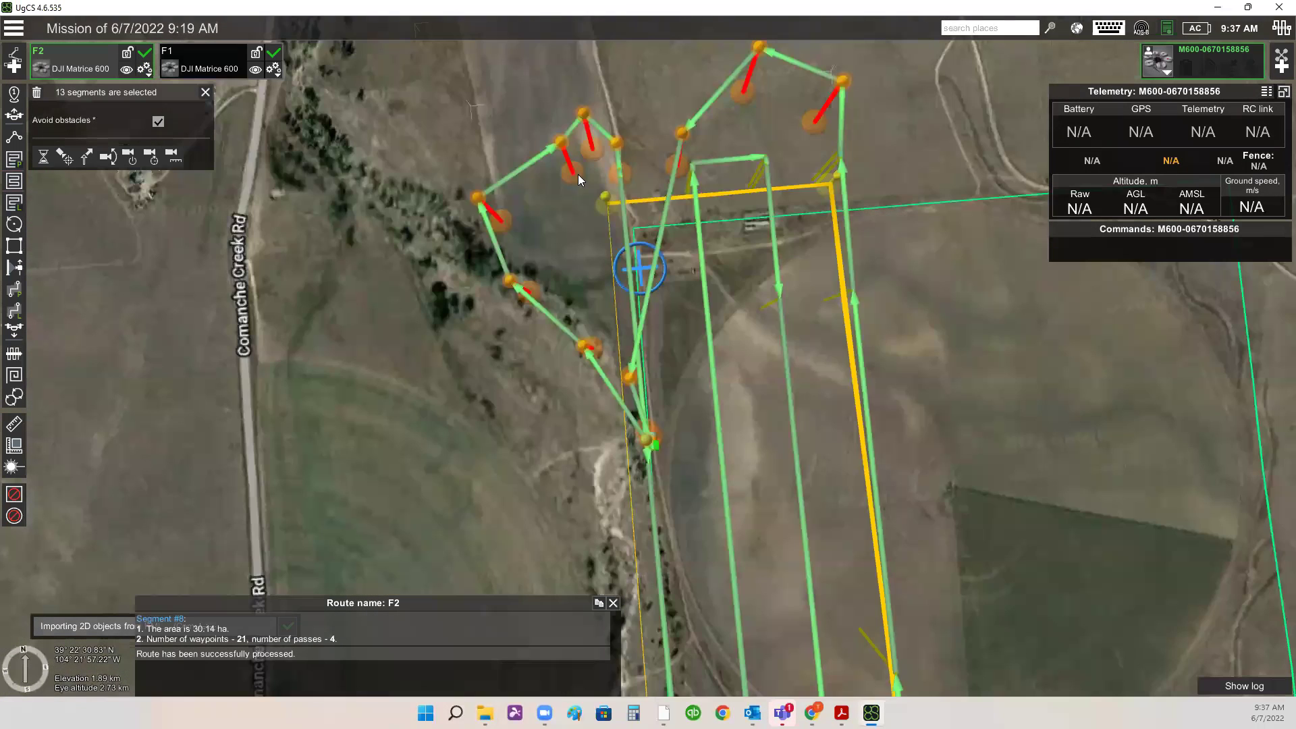
{"action": "left_click_drag", "start_coordinate": [639, 268], "coordinate": [915, 264]}
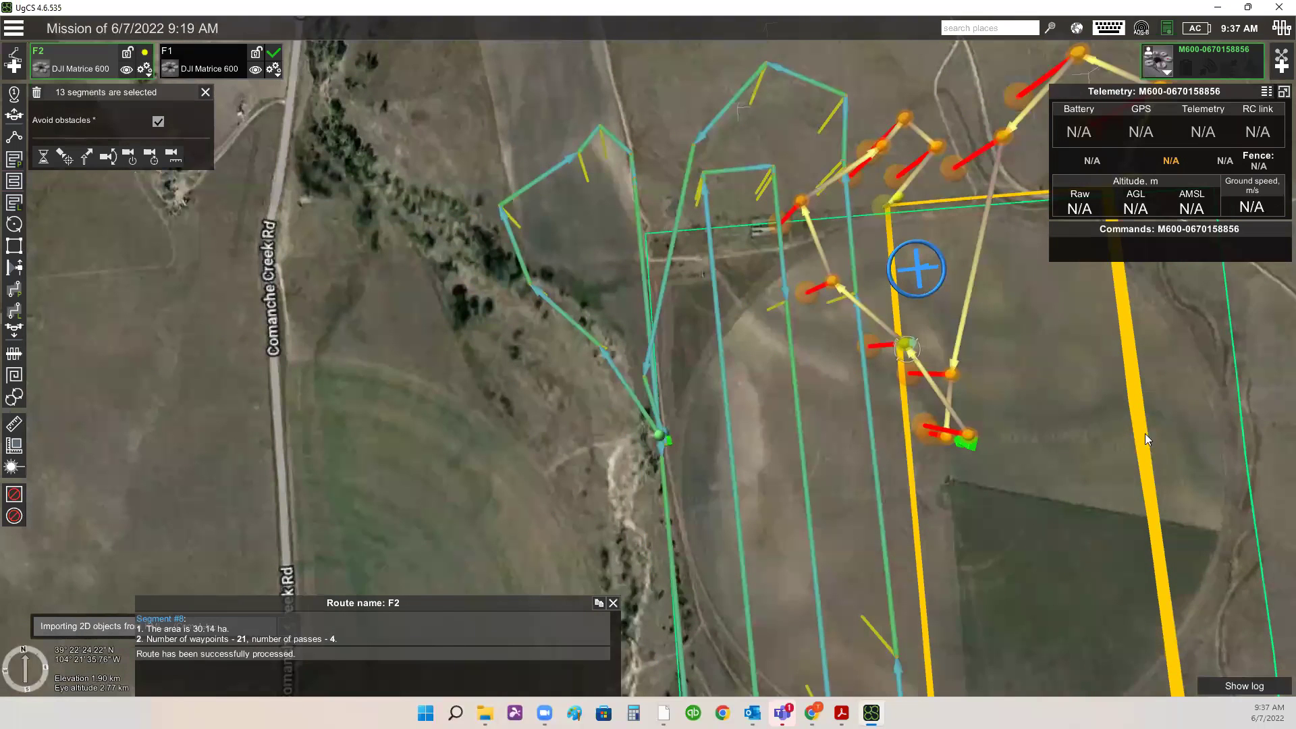
{"action": "scroll", "coordinate": [1145, 433], "scroll_direction": "down", "scroll_amount": 2}
{"action": "left_click_drag", "start_coordinate": [1145, 434], "coordinate": [966, 307]}
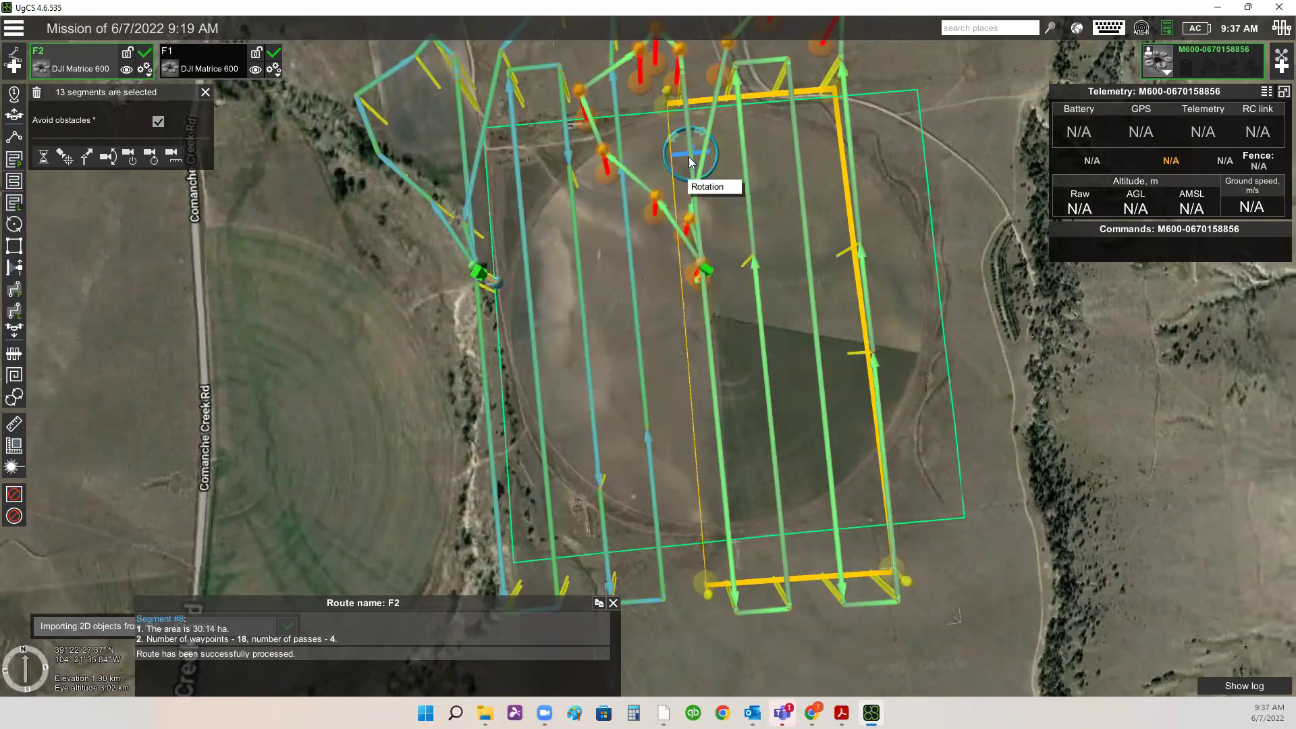
- Nudge the shifted F2 route west in small moves to align its first pass beside F1's easternmost pass
{"action": "scroll", "coordinate": [689, 166], "scroll_direction": "up", "scroll_amount": 2}
{"action": "mouse_move", "coordinate": [684, 154]}
{"action": "left_mouse_down"}
{"action": "mouse_move", "coordinate": [658, 153]}
{"action": "mouse_move", "coordinate": [680, 149]}
{"action": "left_mouse_up"}
{"action": "scroll", "coordinate": [700, 225], "scroll_direction": "down", "scroll_amount": 1}
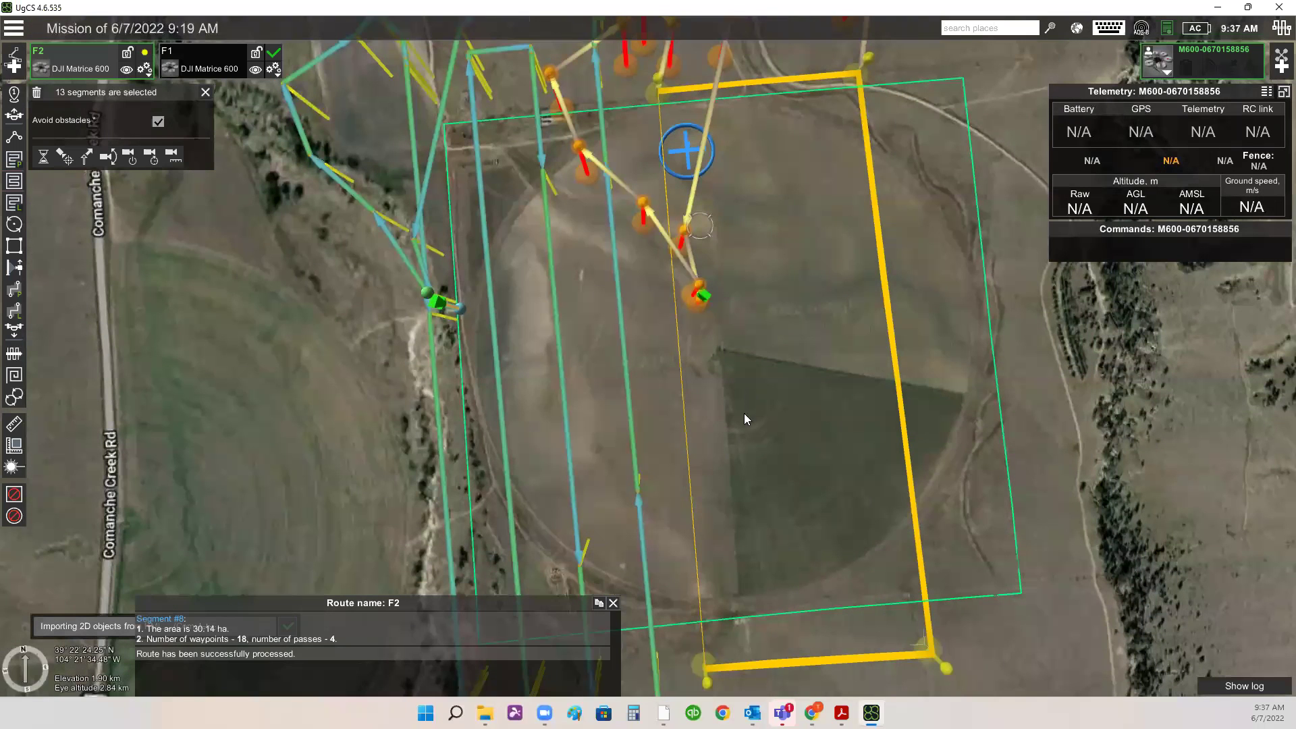
{"action": "scroll", "coordinate": [745, 319], "scroll_direction": "down", "scroll_amount": 3}
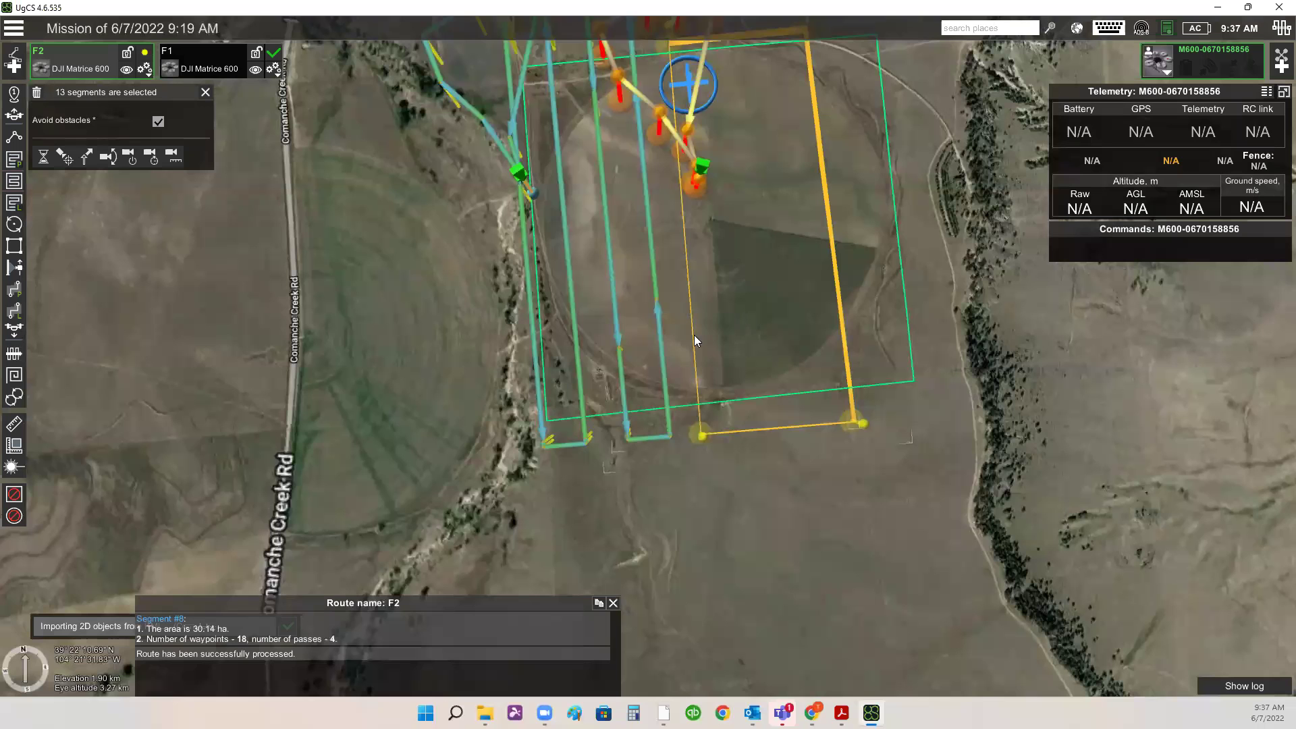
{"action": "scroll", "coordinate": [651, 330], "scroll_direction": "up", "scroll_amount": 1}
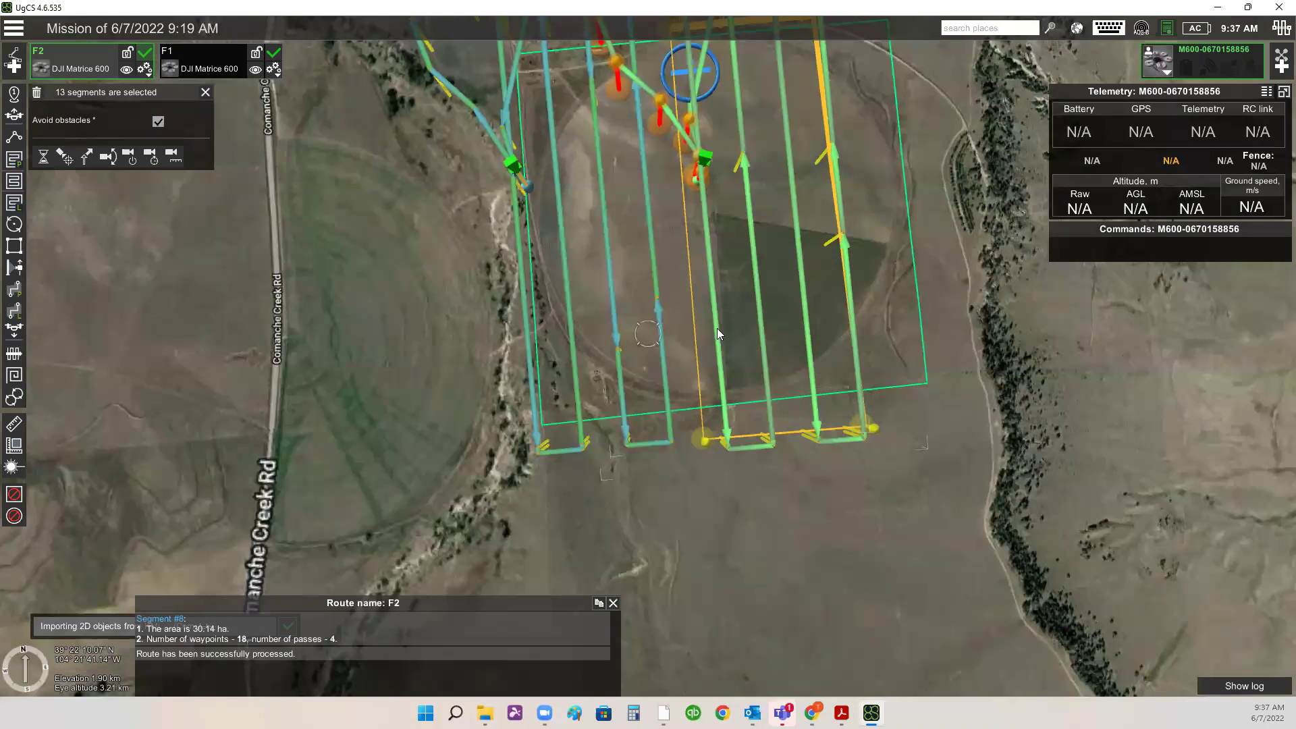
{"action": "scroll", "coordinate": [682, 331], "scroll_direction": "up", "scroll_amount": 1}
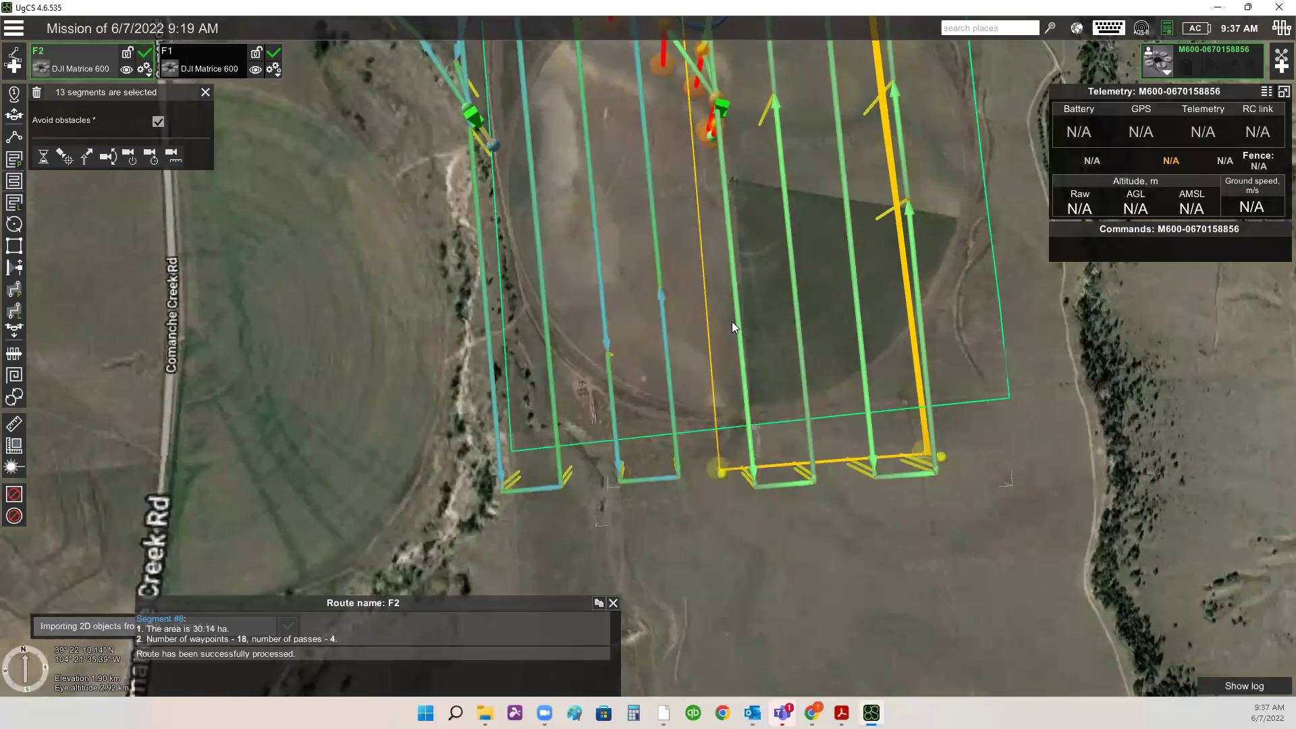
{"action": "mouse_move", "coordinate": [605, 330]}
{"action": "left_click_drag", "start_coordinate": [674, 276], "coordinate": [651, 432]}
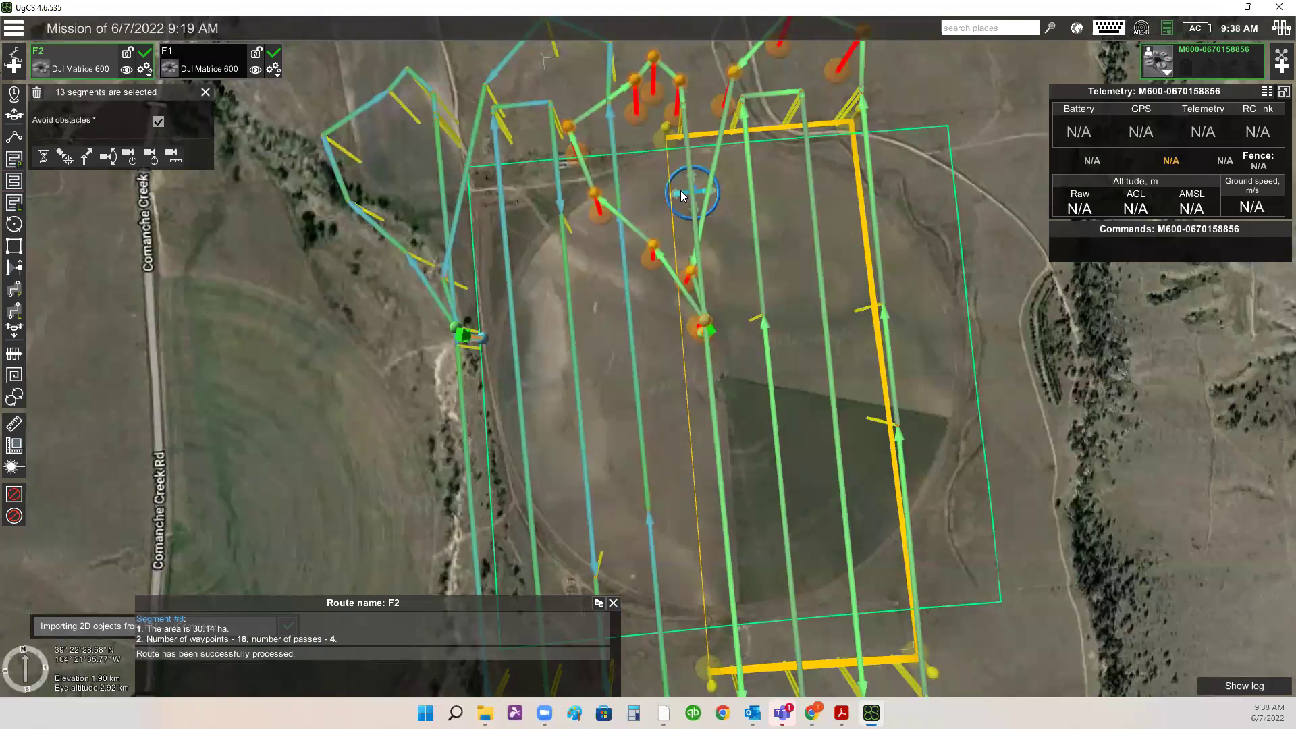
{"action": "left_click_drag", "start_coordinate": [681, 191], "coordinate": [668, 190]}
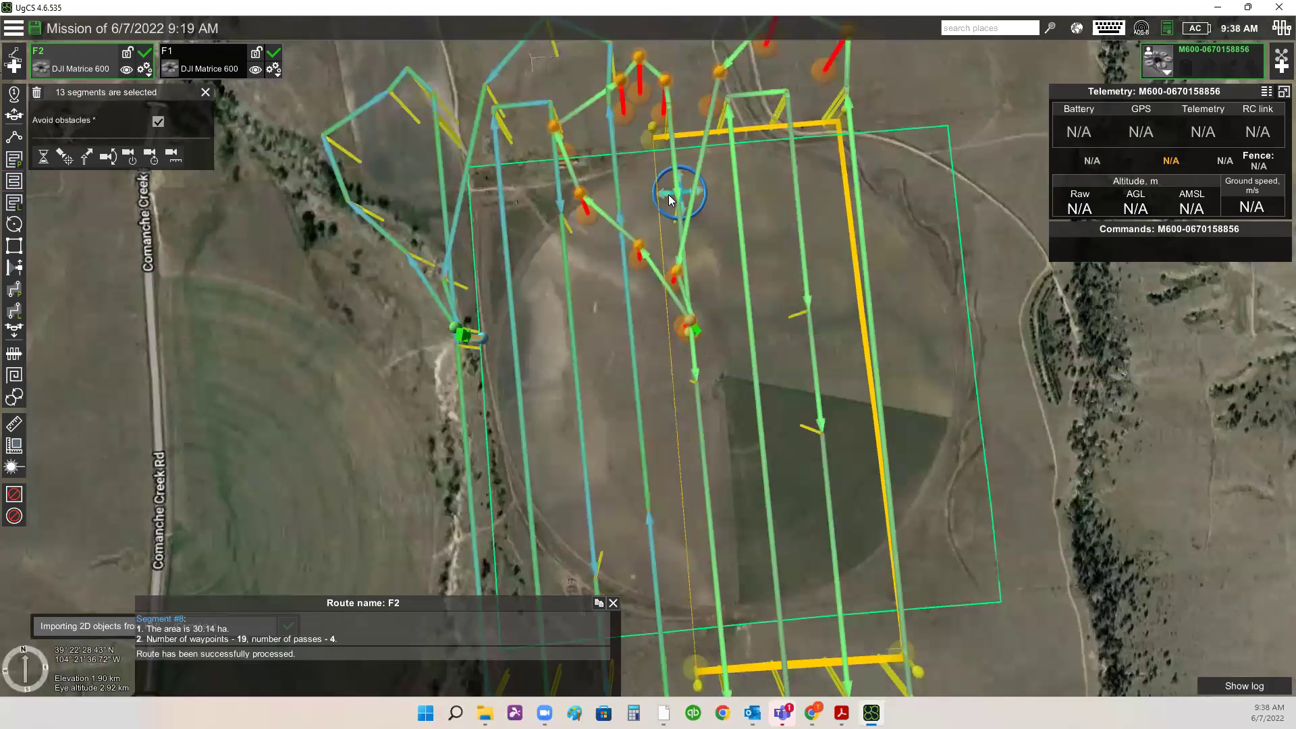
{"action": "left_click_drag", "start_coordinate": [666, 196], "coordinate": [657, 196]}
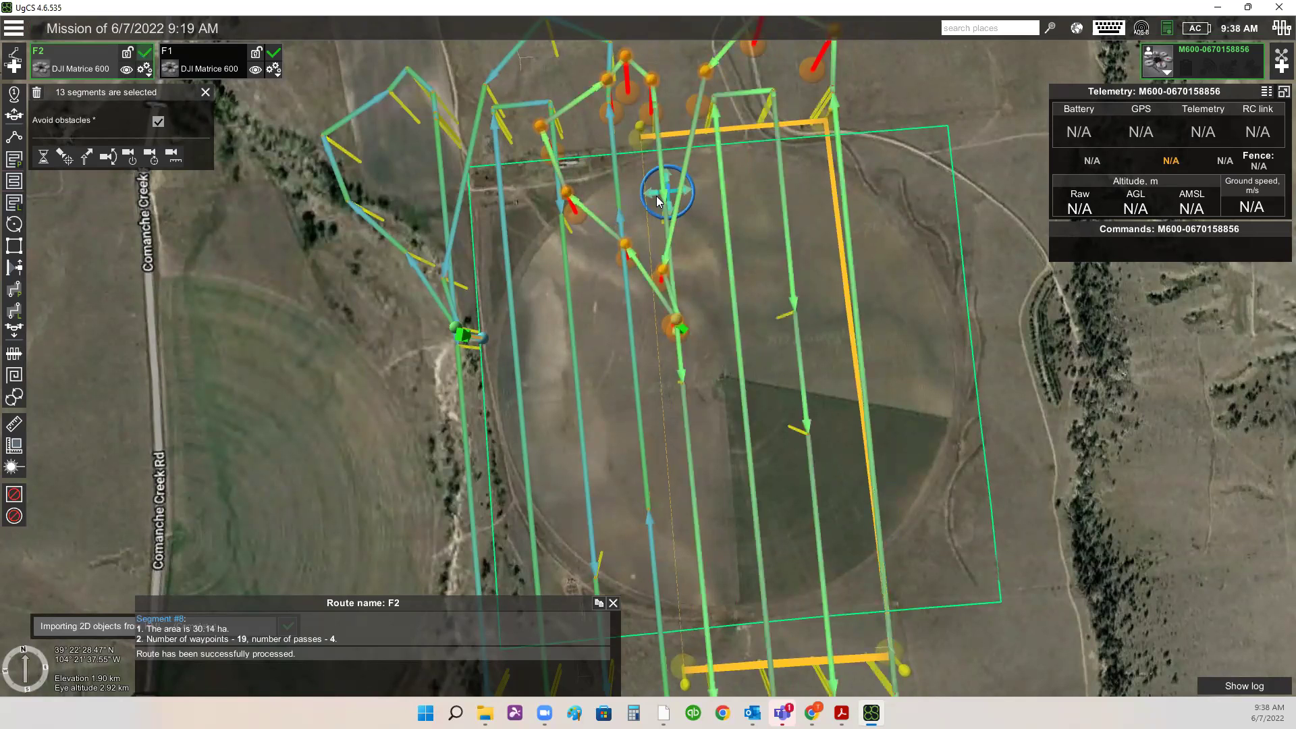
- Move F2's first waypoint back beside F1's start at the west boundary, and place waypoint 2 about 151 m northeast of it
{"action": "left_click", "coordinate": [658, 368]}
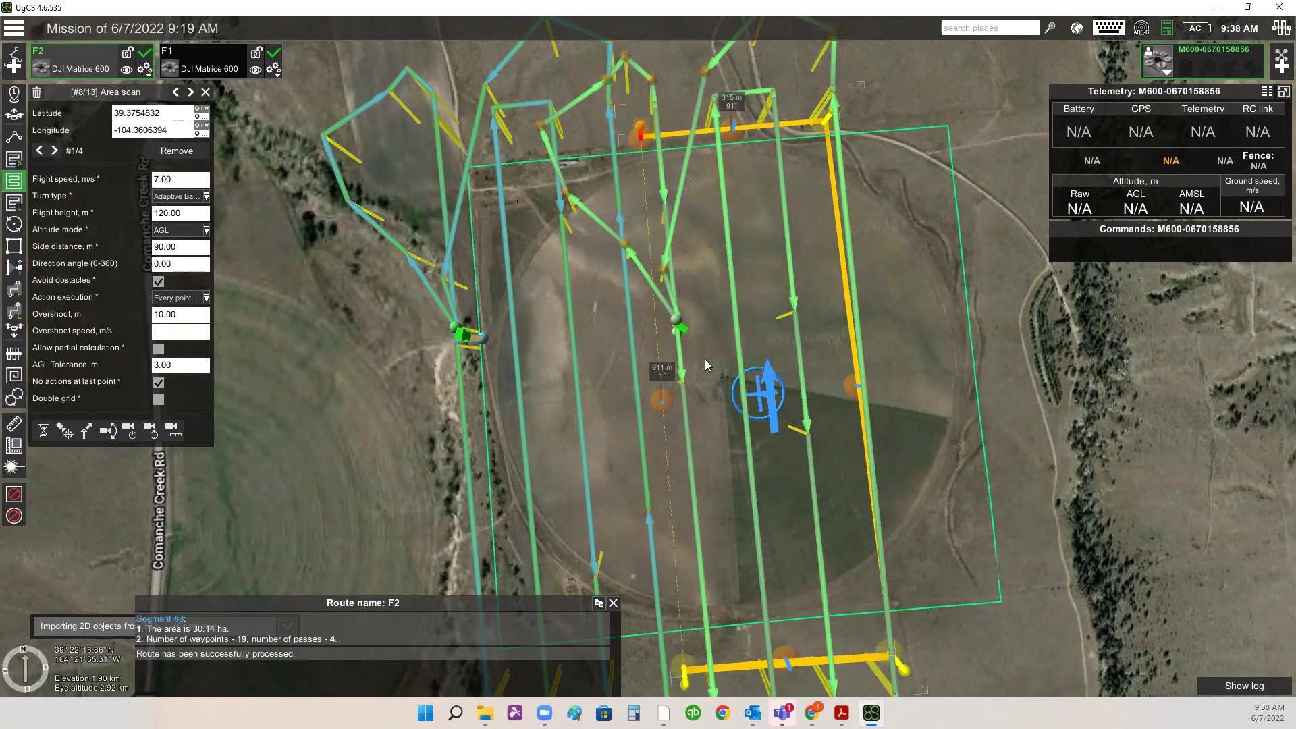
{"action": "scroll", "coordinate": [705, 360], "scroll_direction": "up", "scroll_amount": 1}
{"action": "left_click_drag", "start_coordinate": [700, 360], "coordinate": [796, 330]}
{"action": "scroll", "coordinate": [796, 330], "scroll_direction": "up", "scroll_amount": 3}
{"action": "left_click_drag", "start_coordinate": [750, 292], "coordinate": [511, 292]}
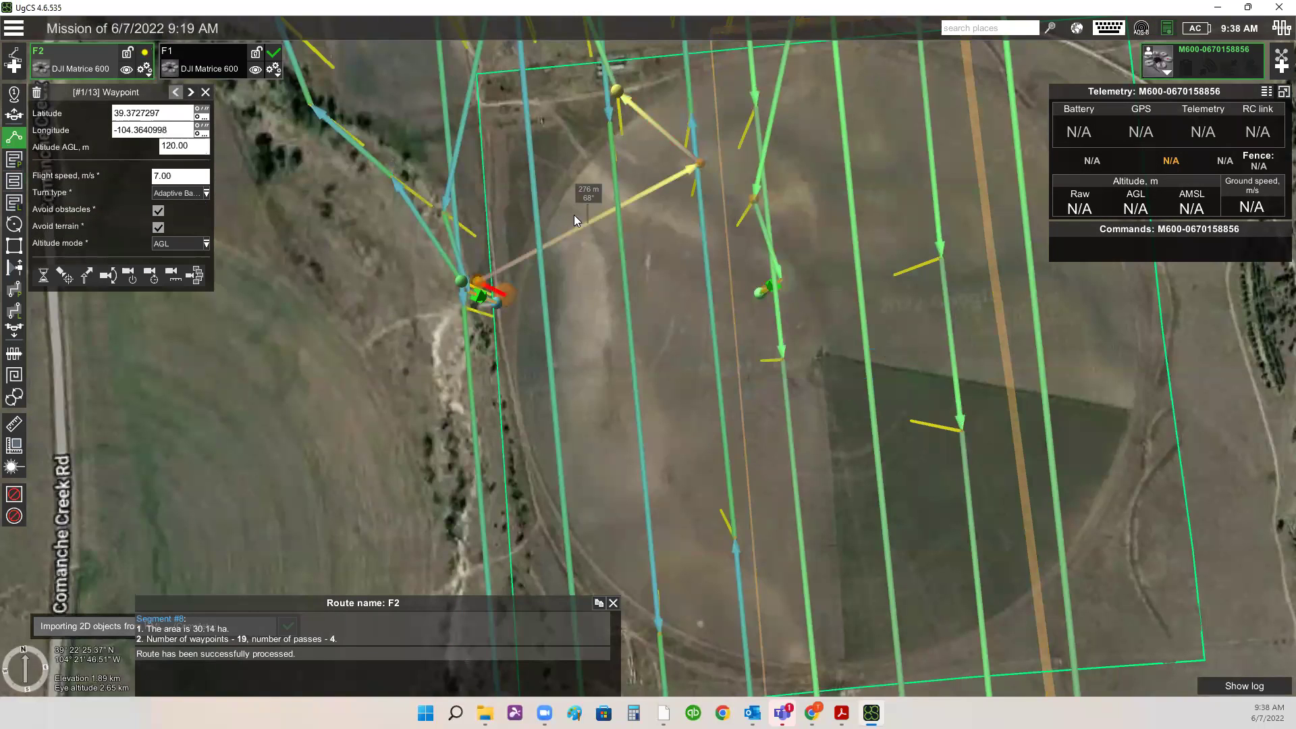
{"action": "left_click", "coordinate": [690, 194]}
{"action": "left_click_drag", "start_coordinate": [595, 209], "coordinate": [570, 205]}
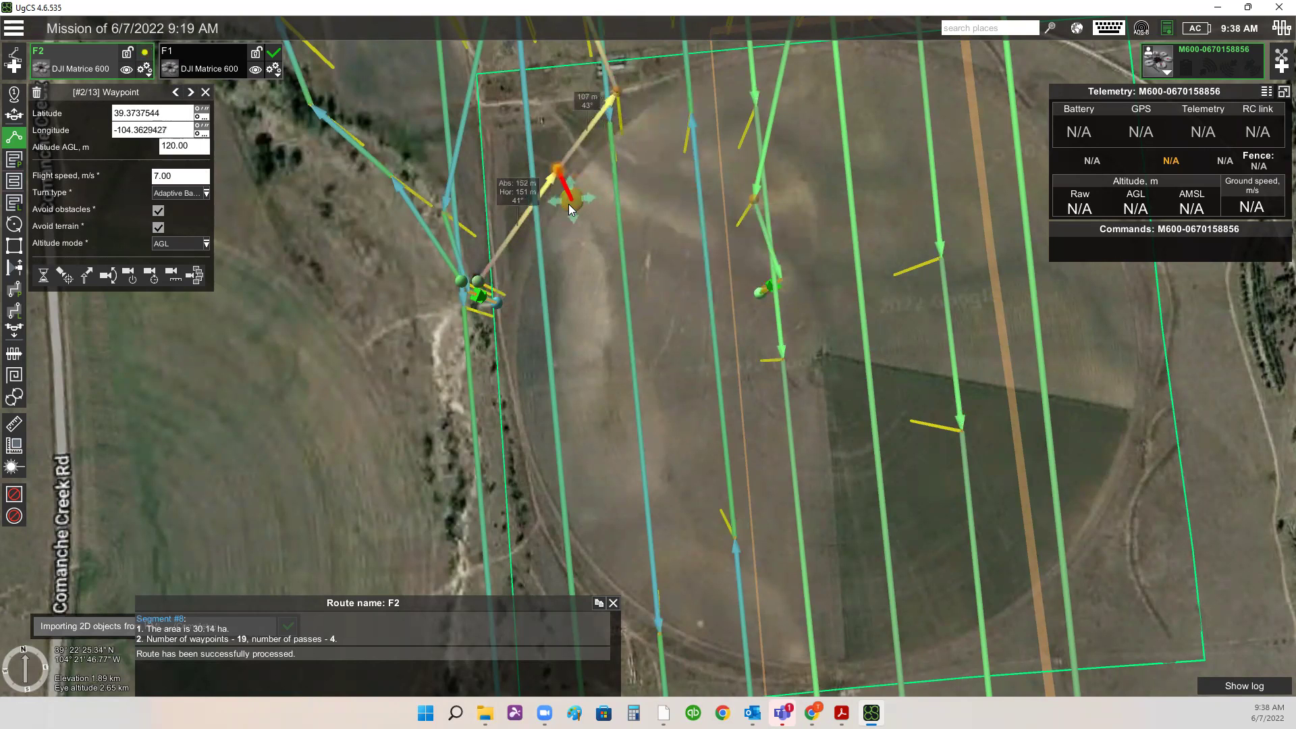
- Move F2's landing point back to the dirt track junction at the site's west boundary, beside the take-off point
{"action": "scroll", "coordinate": [597, 203], "scroll_direction": "down", "scroll_amount": 1}
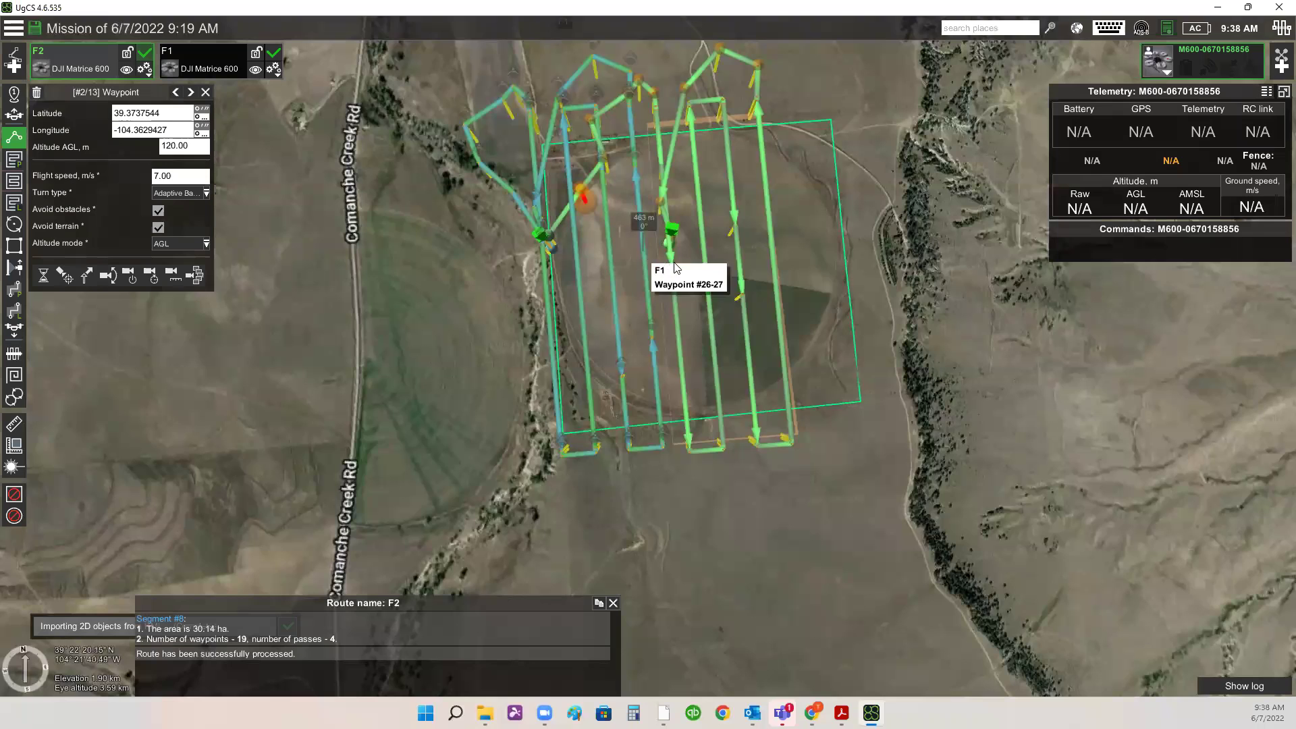
{"action": "scroll", "coordinate": [674, 263], "scroll_direction": "up", "scroll_amount": 1}
{"action": "scroll", "coordinate": [802, 199], "scroll_direction": "up", "scroll_amount": 3}
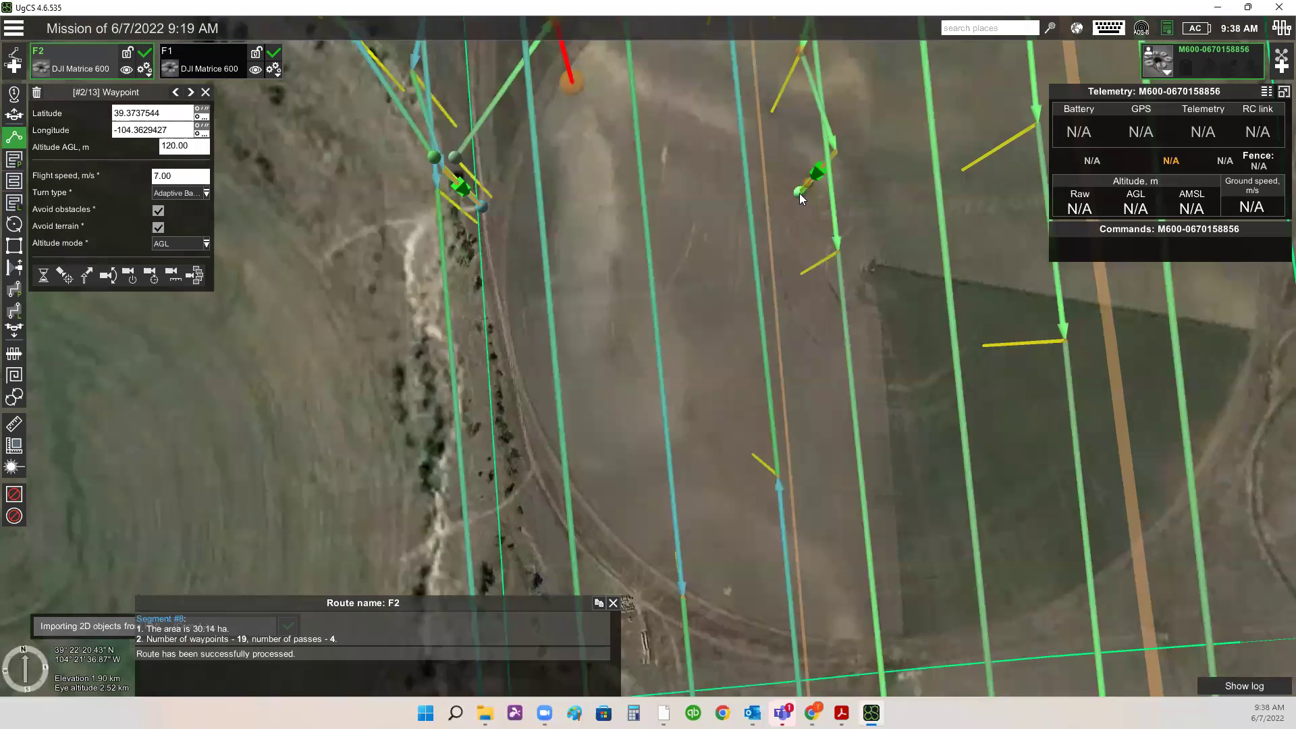
{"action": "left_click", "coordinate": [794, 194]}
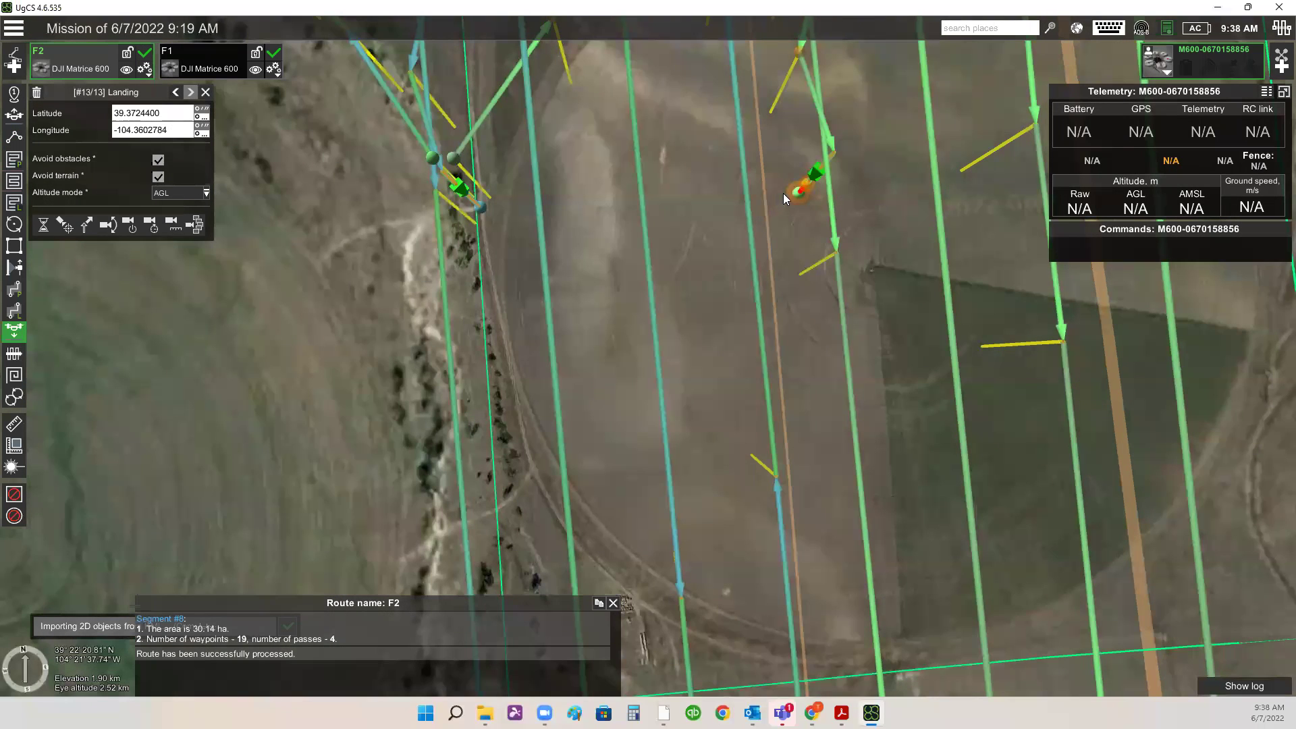
{"action": "left_click_drag", "start_coordinate": [453, 206], "coordinate": [467, 203]}
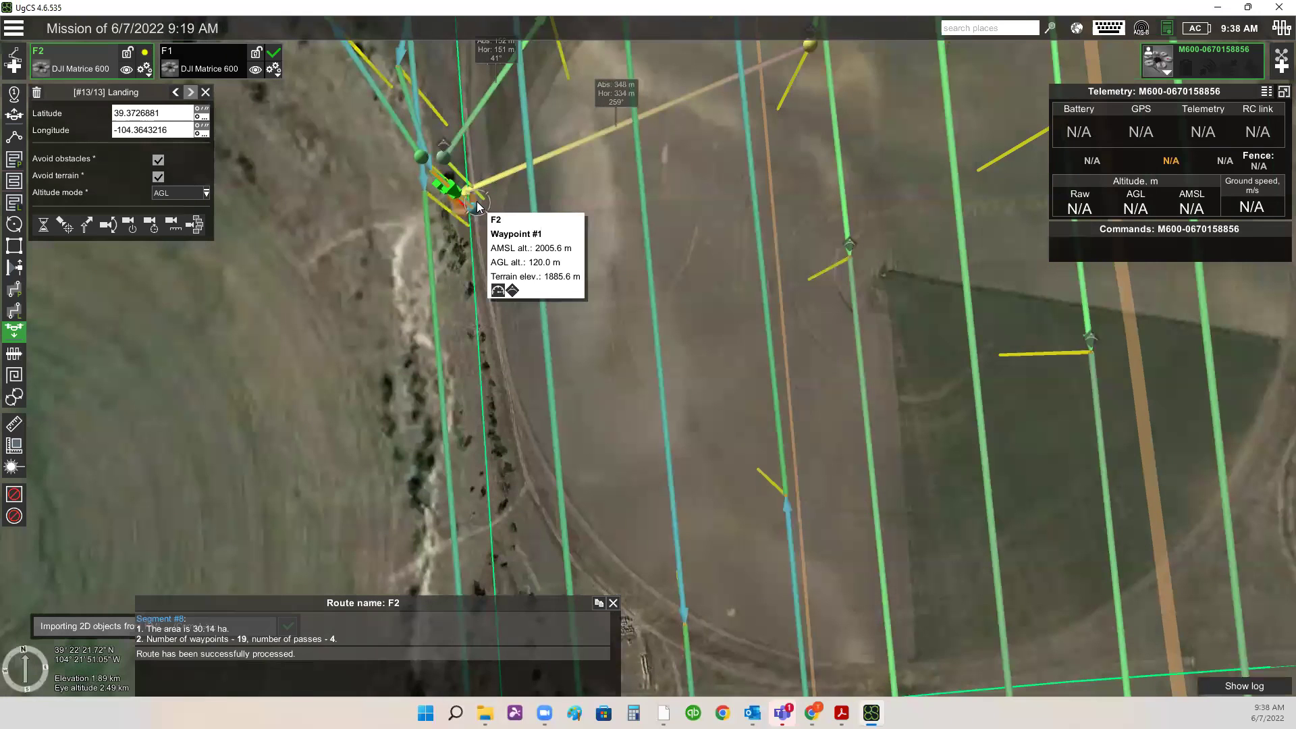
{"action": "scroll", "coordinate": [477, 201], "scroll_direction": "up", "scroll_amount": 4}
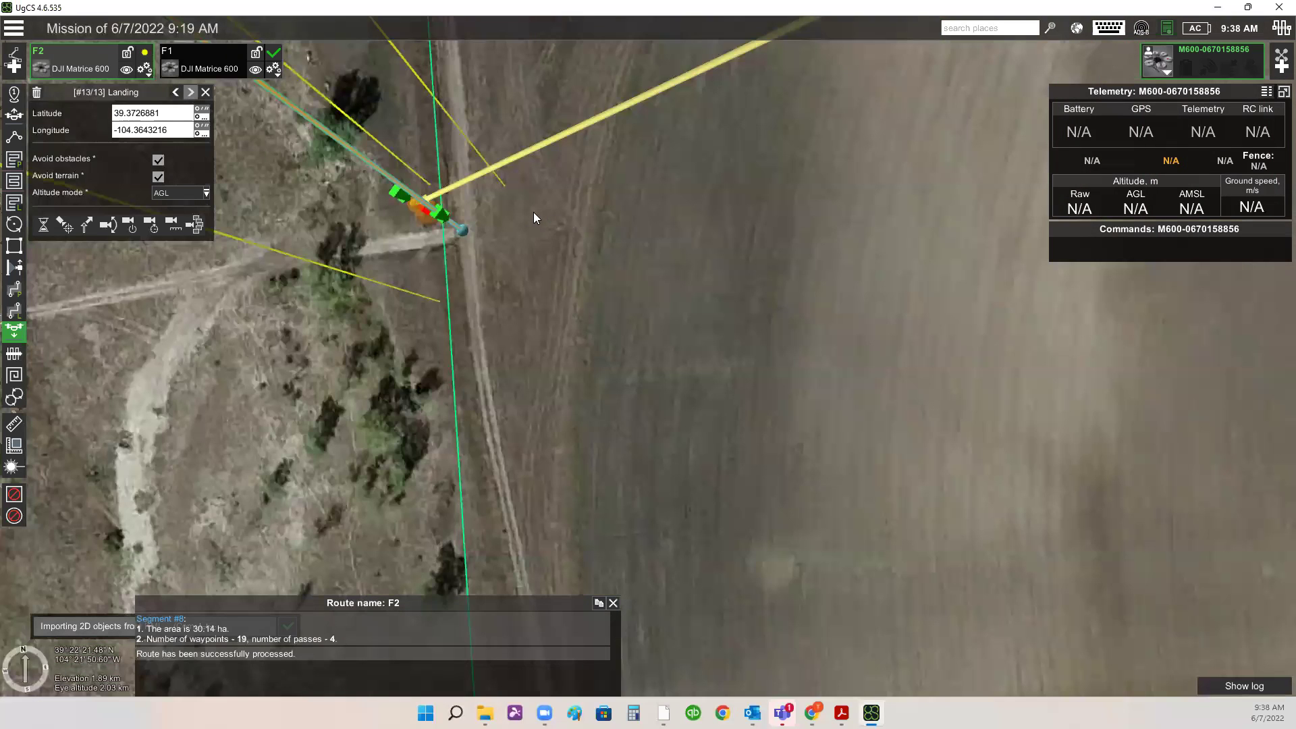
{"action": "left_click_drag", "start_coordinate": [533, 212], "coordinate": [635, 208]}
{"action": "left_click", "coordinate": [569, 230]}
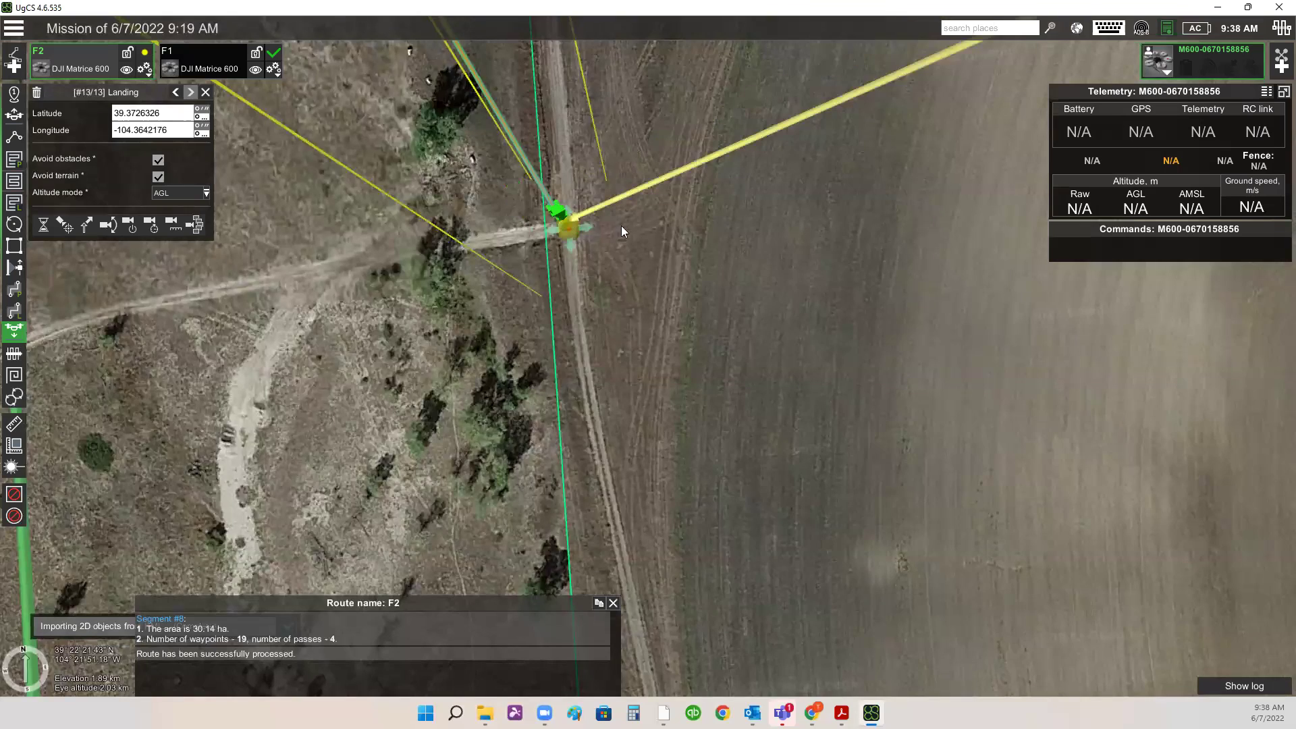
{"action": "scroll", "coordinate": [621, 227], "scroll_direction": "down", "scroll_amount": 2}
{"action": "scroll", "coordinate": [603, 250], "scroll_direction": "down", "scroll_amount": 2}
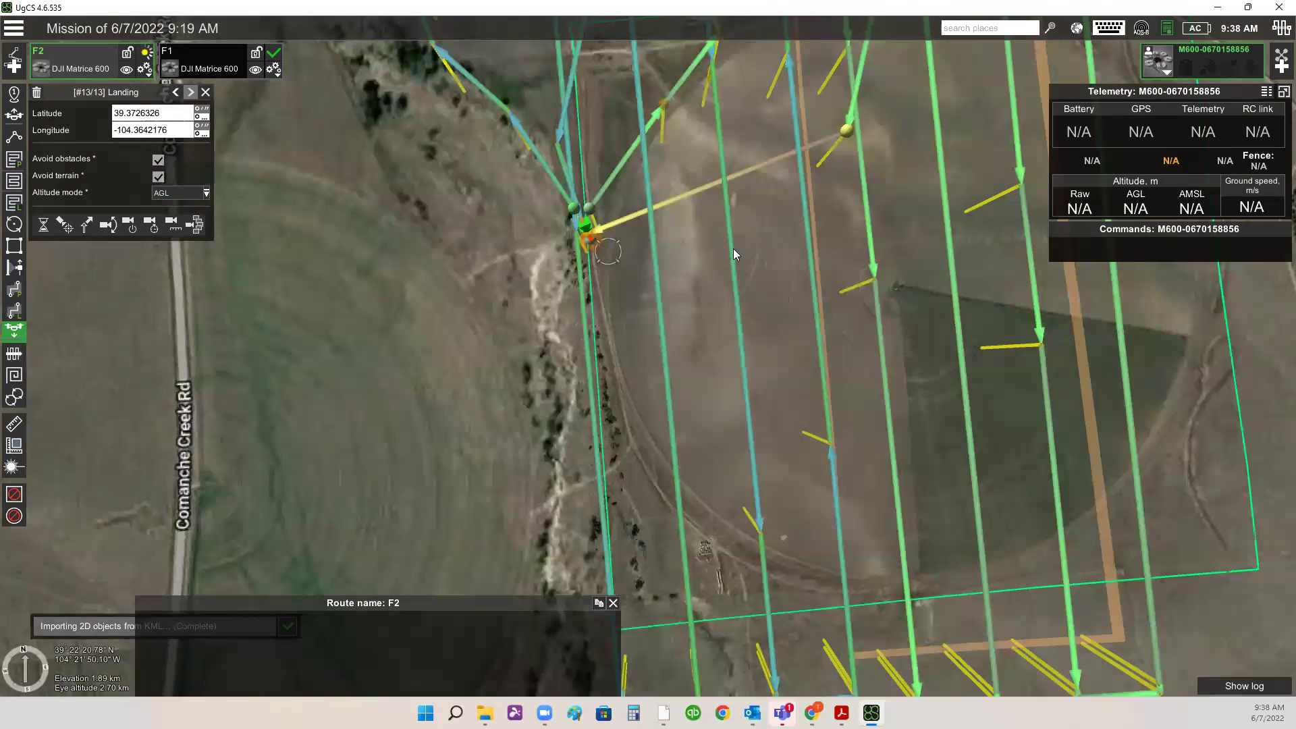
{"action": "scroll", "coordinate": [605, 245], "scroll_direction": "down", "scroll_amount": 3}
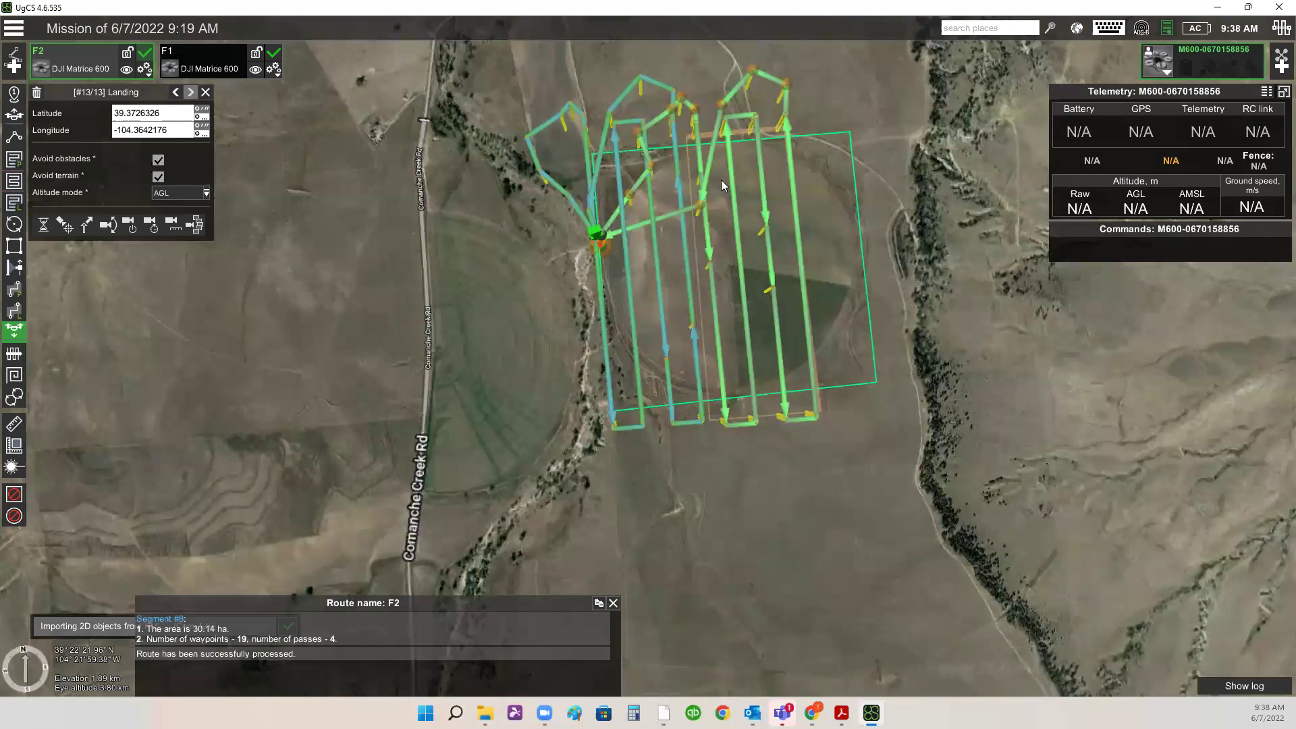
- Delete route F2 from the mission
{"action": "left_click", "coordinate": [143, 70]}
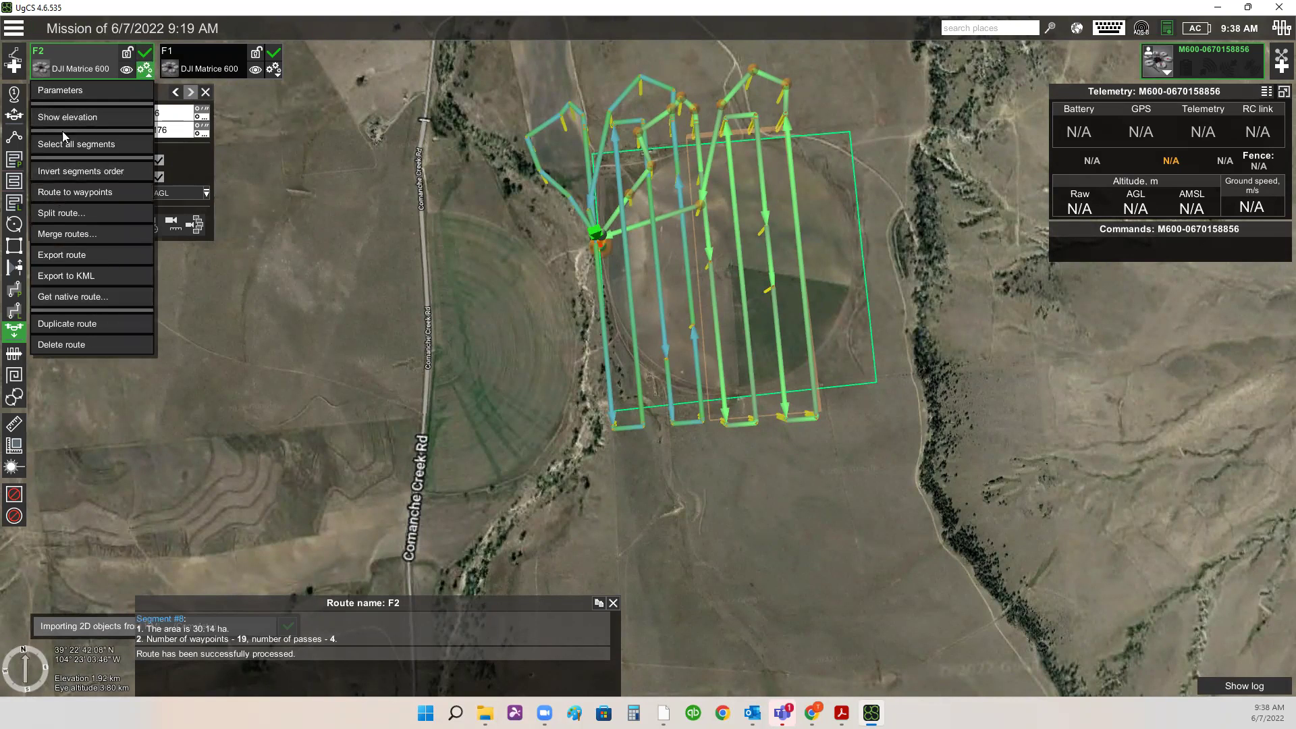
{"action": "left_click", "coordinate": [51, 346]}
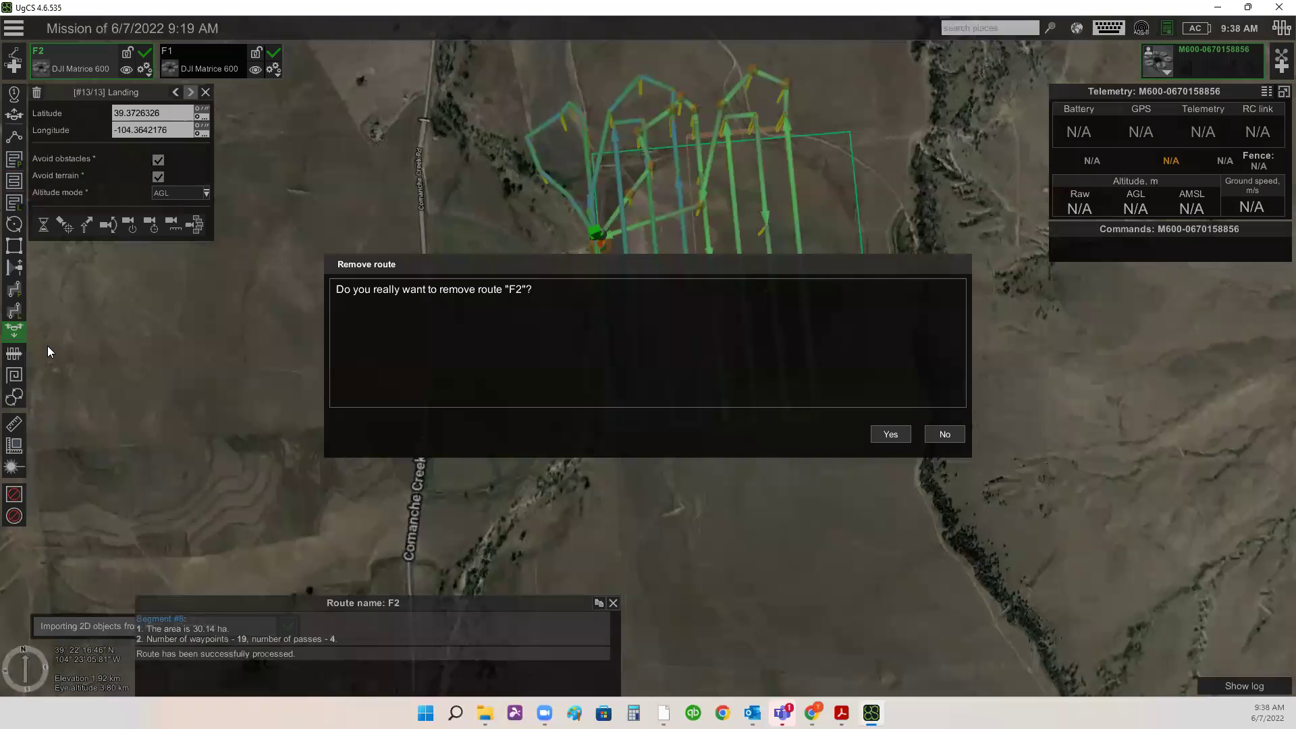
{"action": "left_click", "coordinate": [873, 436]}
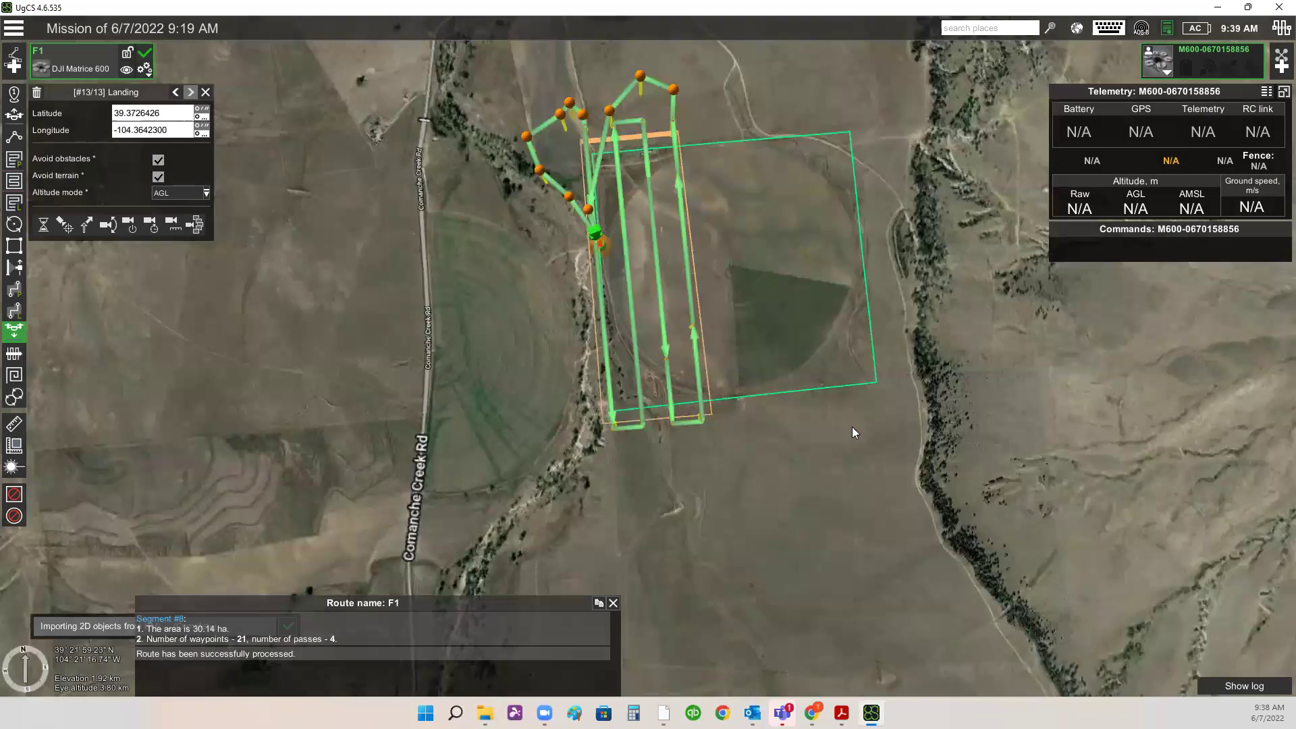
- Make a fresh duplicate of route F1 and name it F2
{"action": "left_click", "coordinate": [144, 70]}
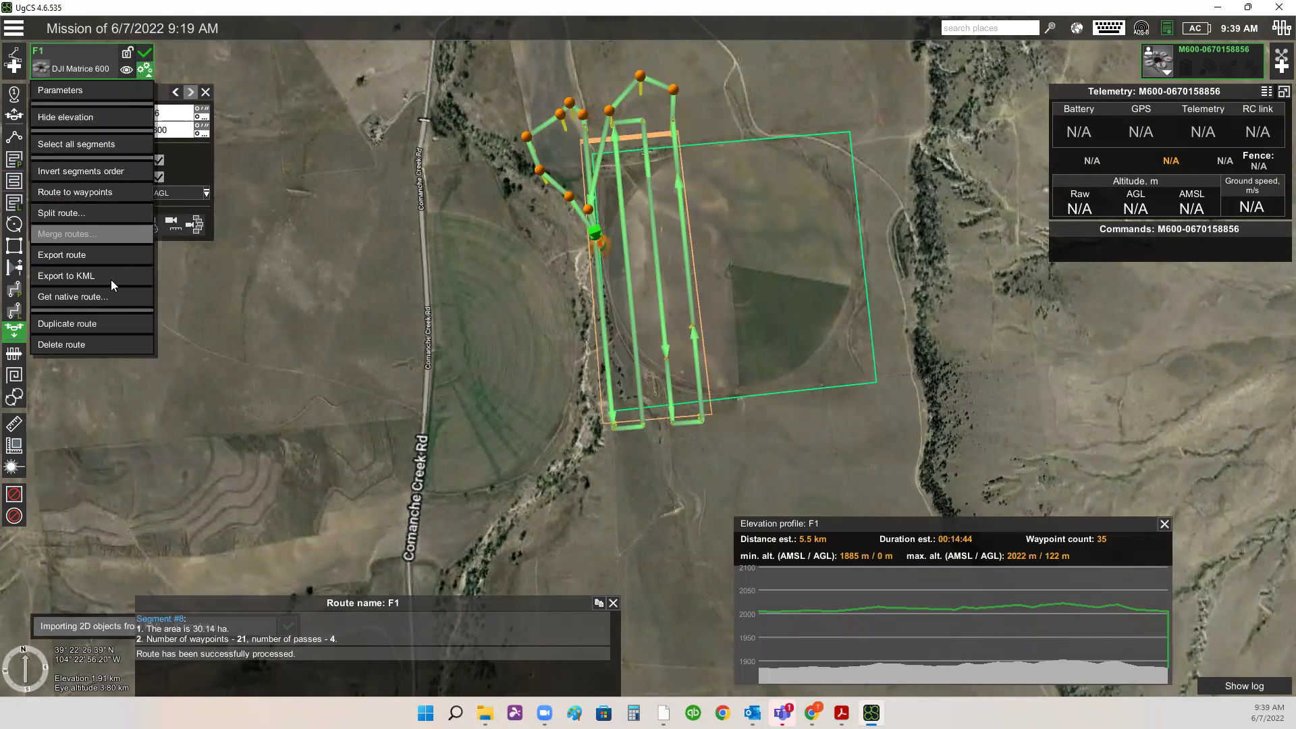
{"action": "left_click", "coordinate": [69, 323]}
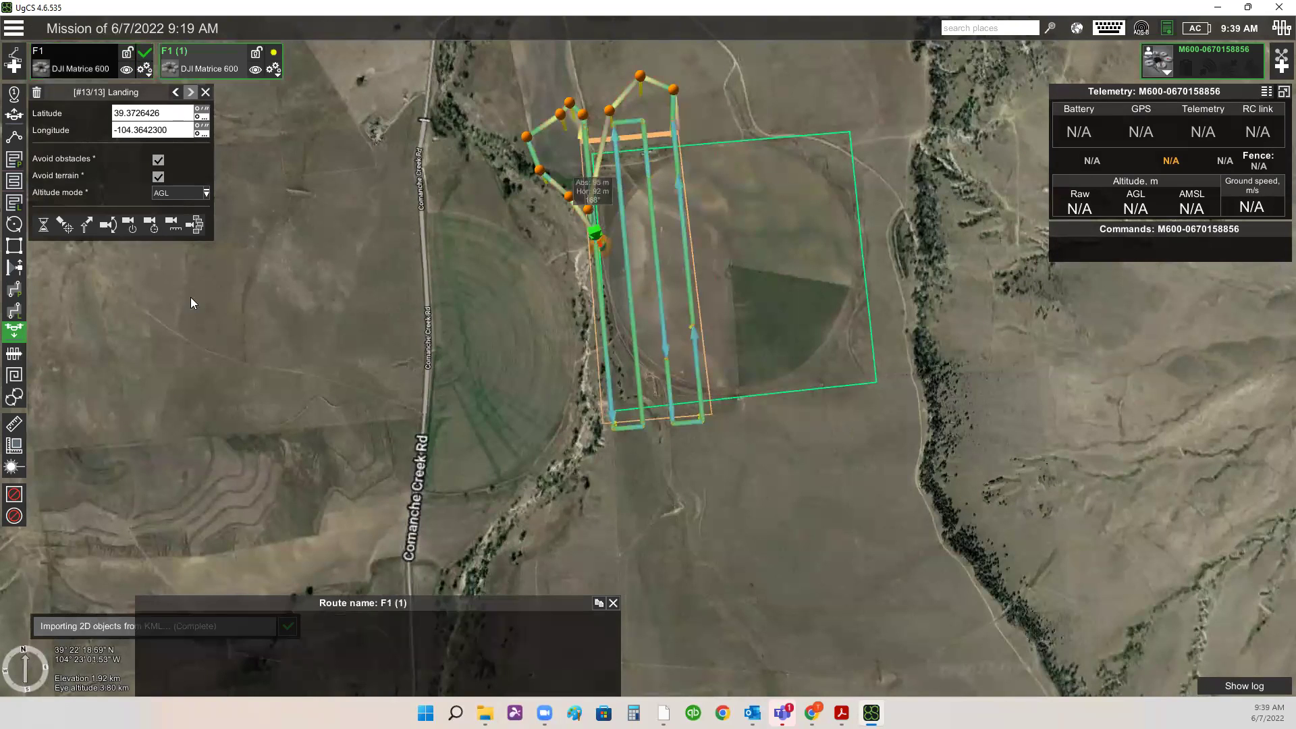
{"action": "left_click", "coordinate": [273, 69]}
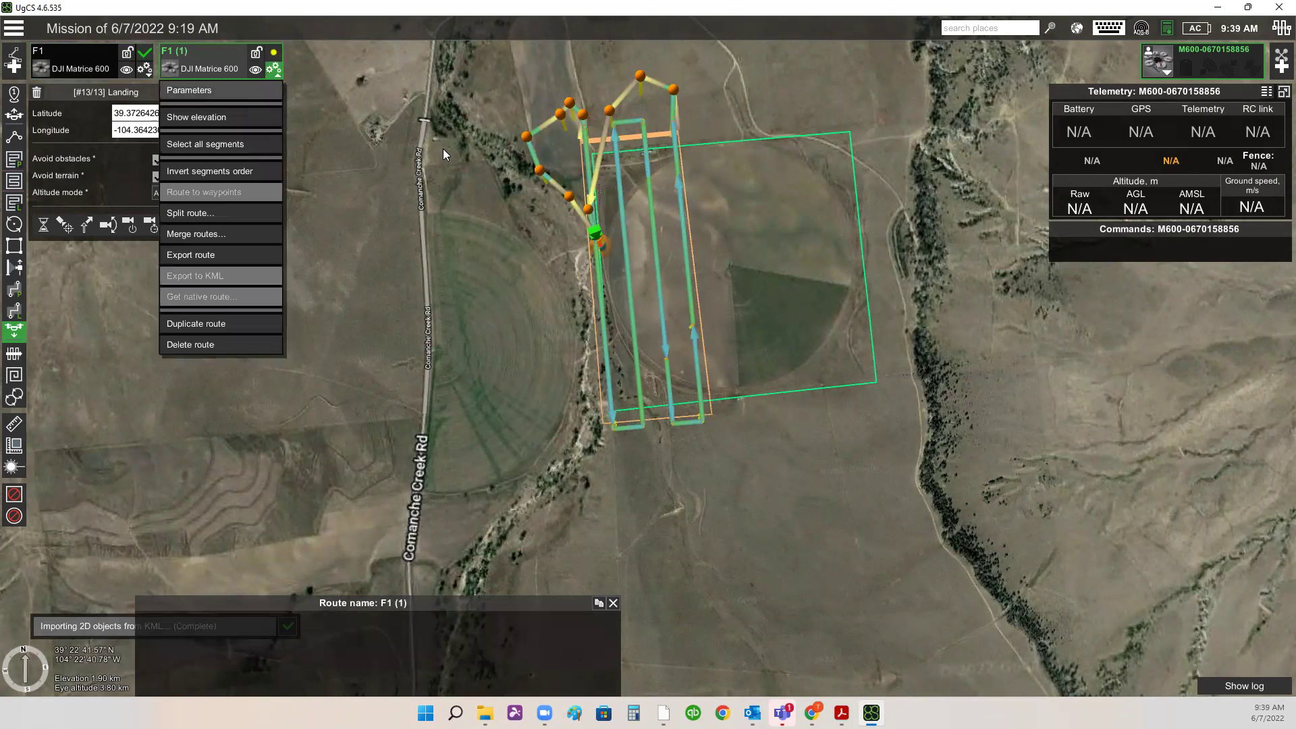
{"action": "left_click", "coordinate": [217, 90]}
{"action": "key", "text": "BackSpace"}
{"action": "key", "text": "BackSpace"}
{"action": "key", "text": "BackSpace"}
{"action": "key", "text": "BackSpace"}
{"action": "key", "text": "BackSpace"}
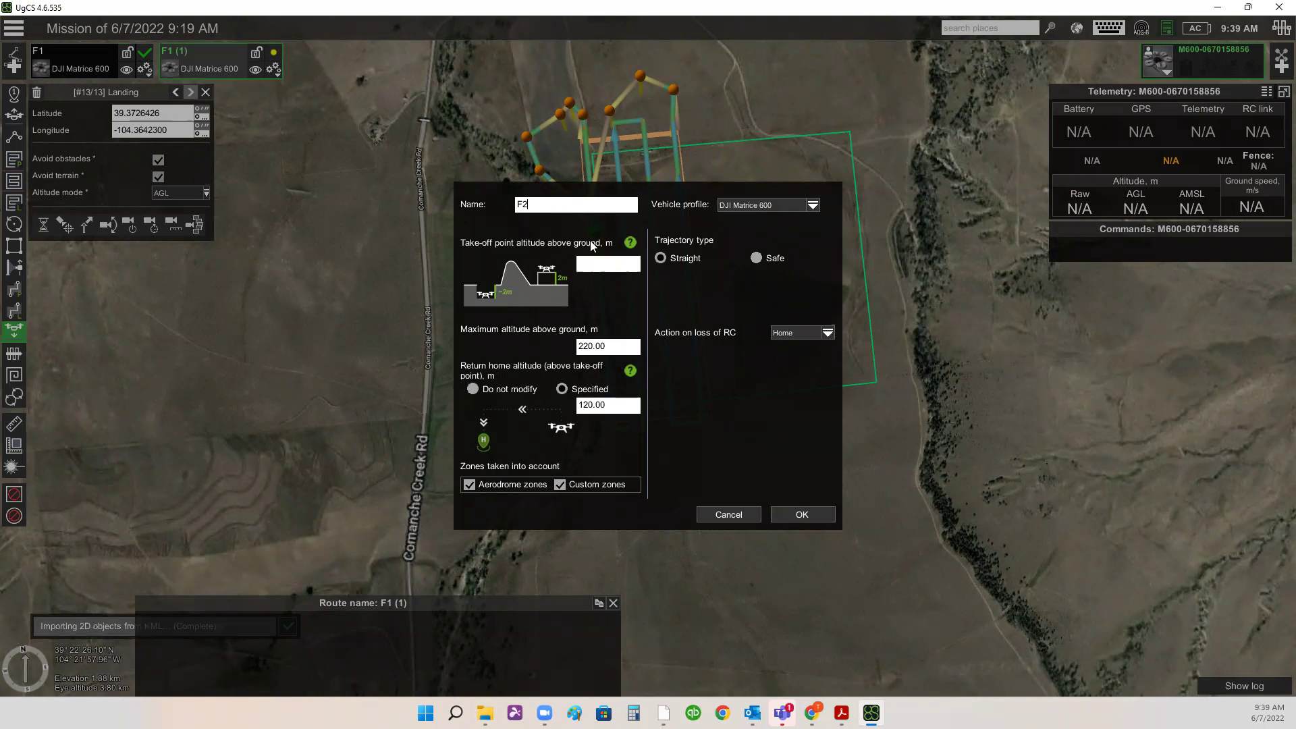
{"action": "left_click", "coordinate": [787, 516]}
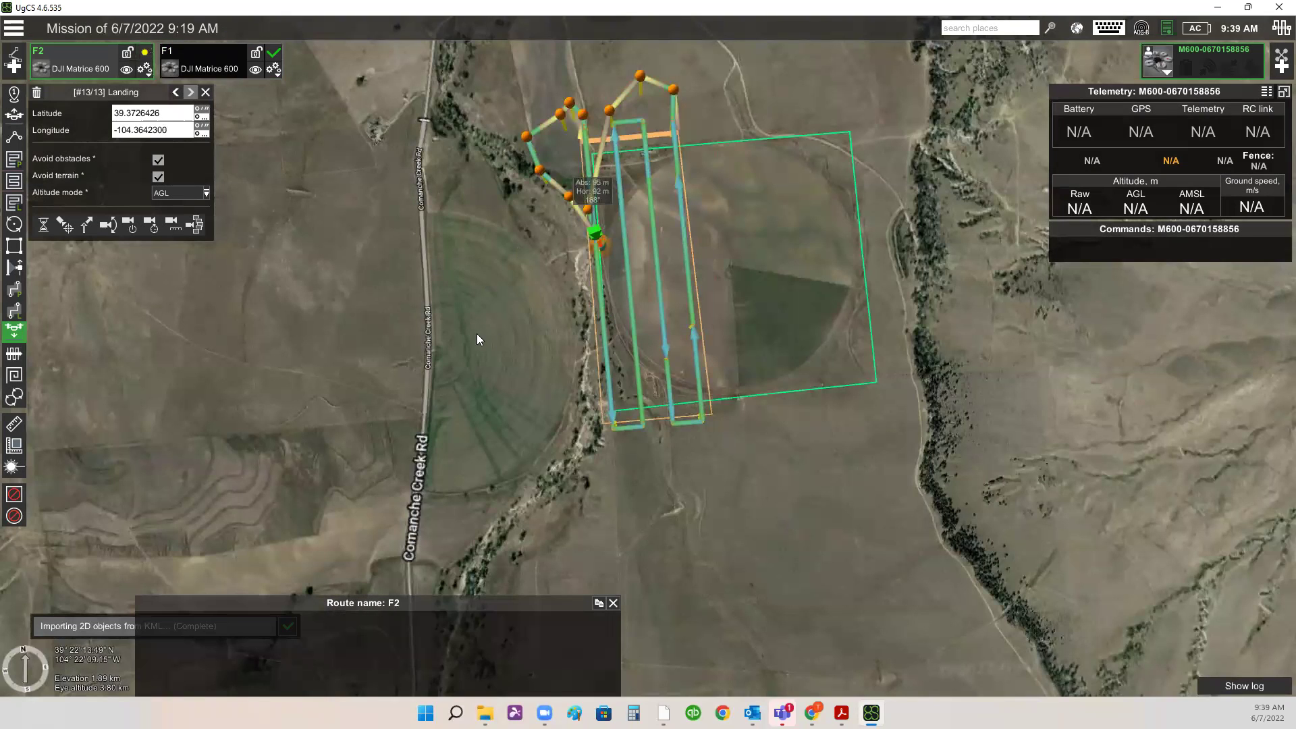
- Select F2's area scan segment and move the whole scan block east onto the east half of the 160 site
{"action": "left_click_drag", "start_coordinate": [475, 333], "coordinate": [481, 353]}
{"action": "scroll", "coordinate": [516, 408], "scroll_direction": "up", "scroll_amount": 2}
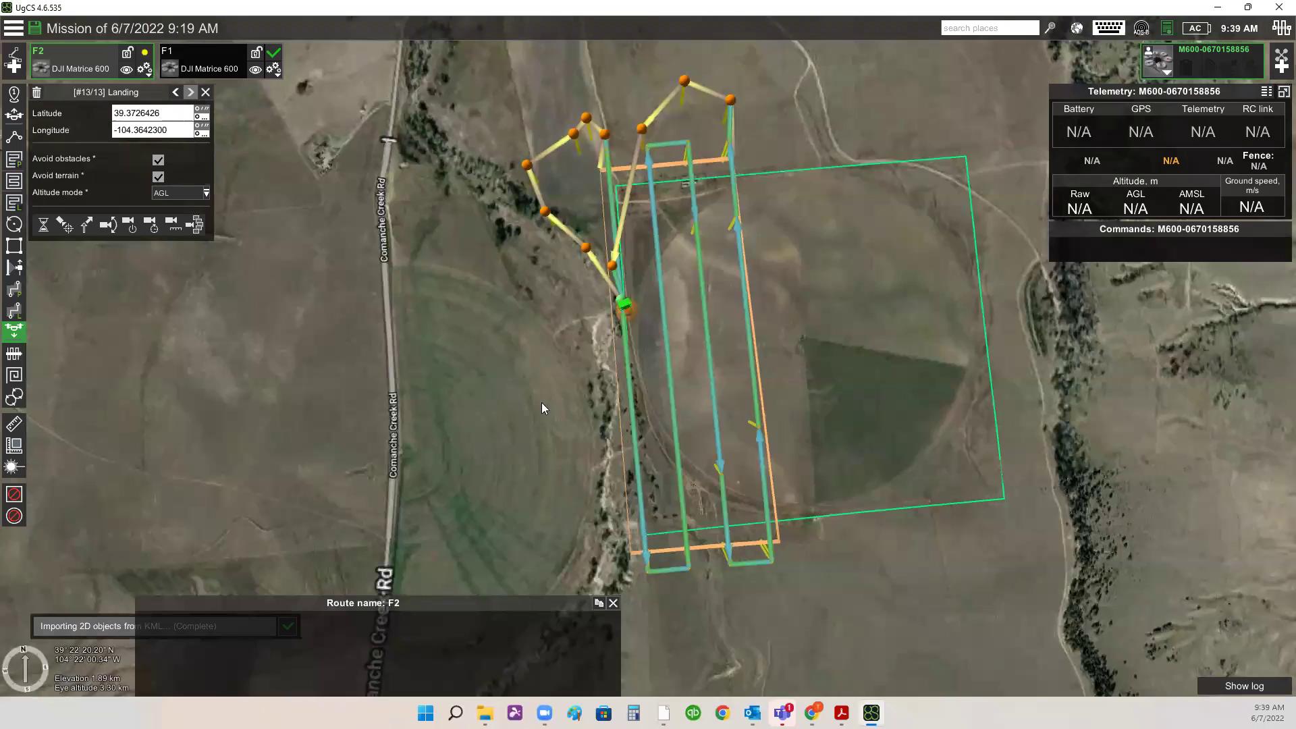
{"action": "left_click", "coordinate": [178, 94]}
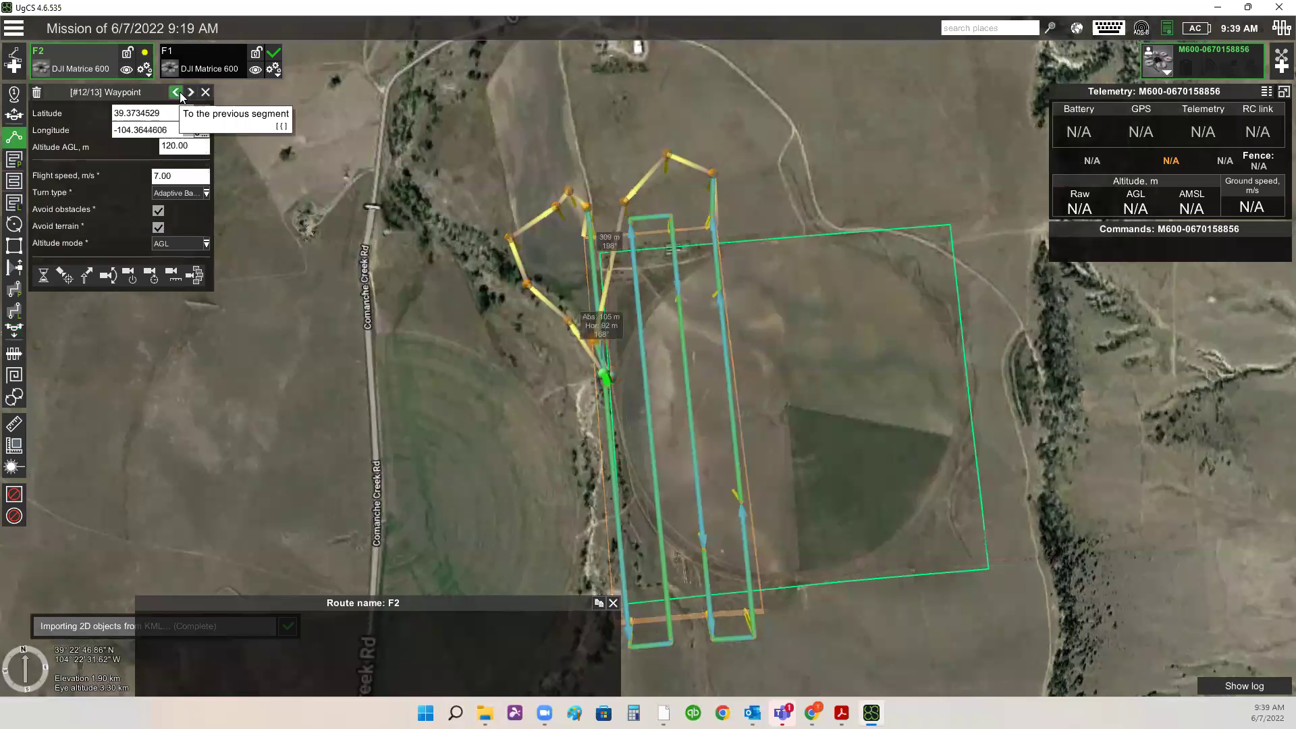
{"action": "left_click", "coordinate": [181, 93]}
{"action": "left_click", "coordinate": [181, 93]}
{"action": "left_click", "coordinate": [180, 93]}
{"action": "left_click", "coordinate": [180, 93]}
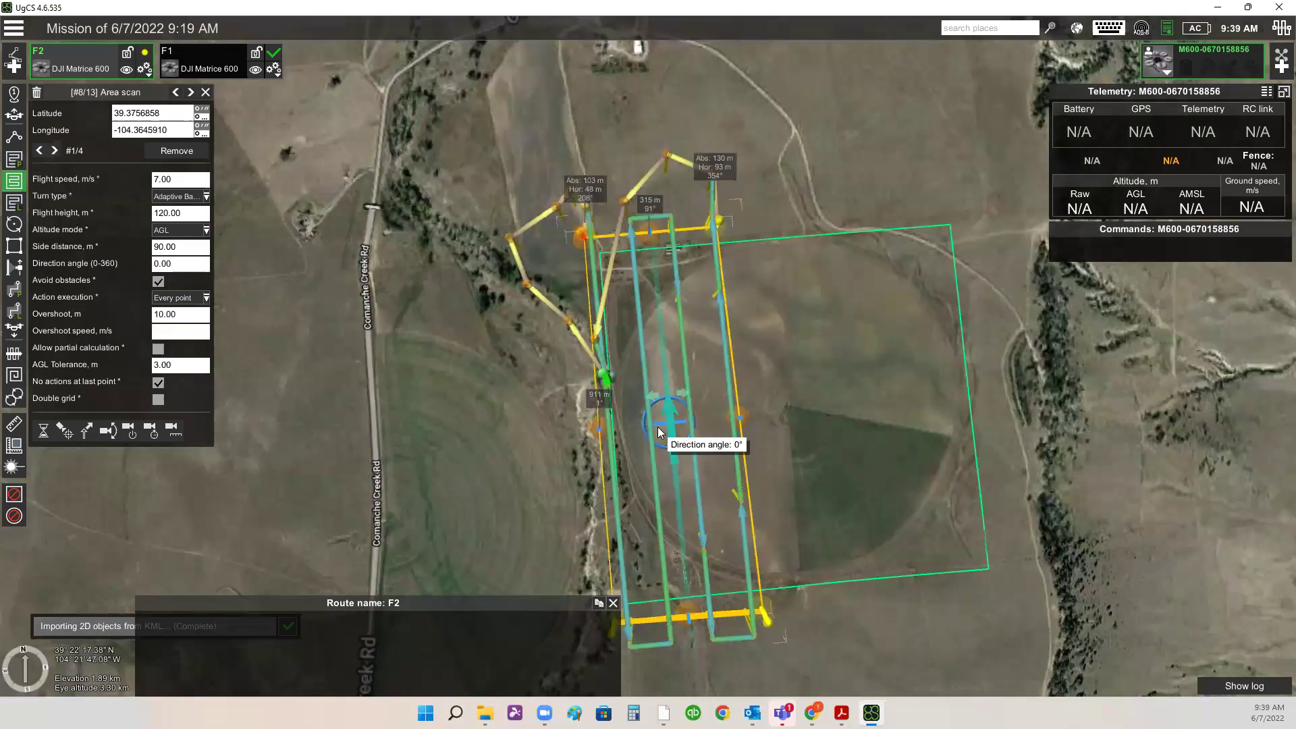
{"action": "scroll", "coordinate": [682, 432], "scroll_direction": "up", "scroll_amount": 1}
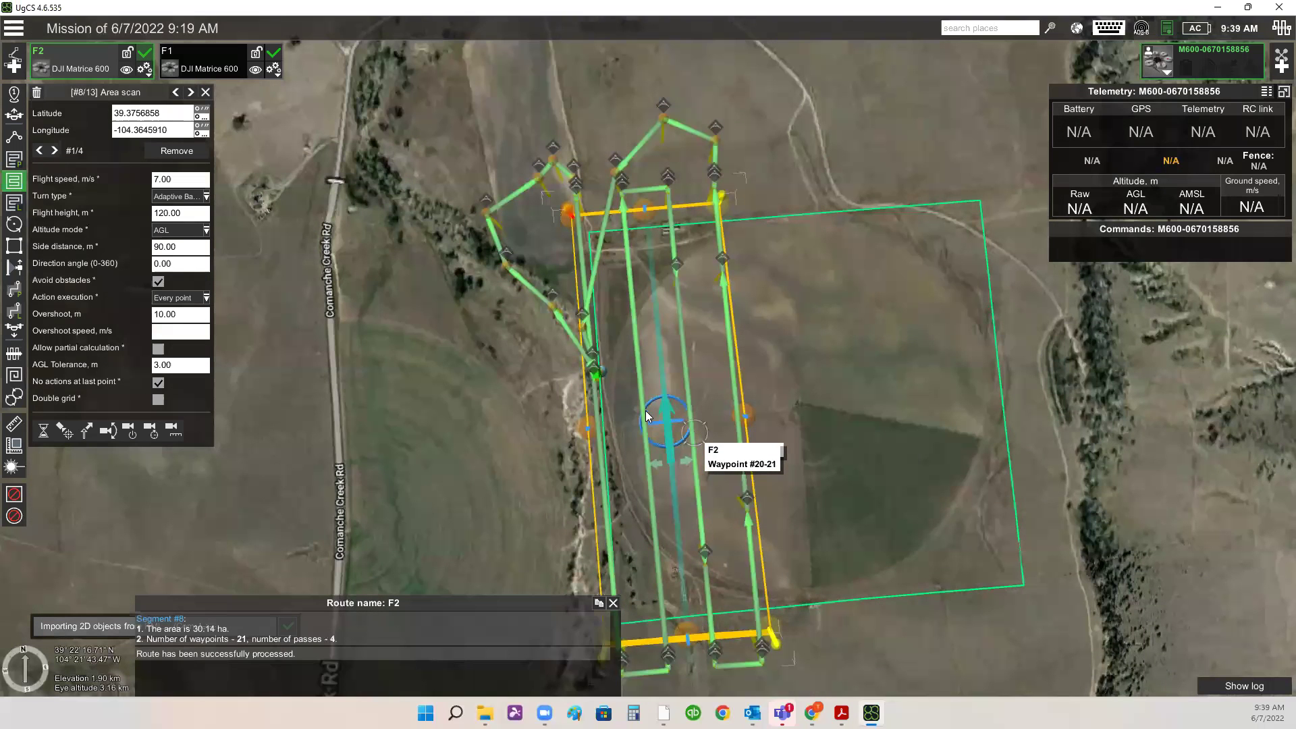
{"action": "scroll", "coordinate": [651, 420], "scroll_direction": "up", "scroll_amount": 1}
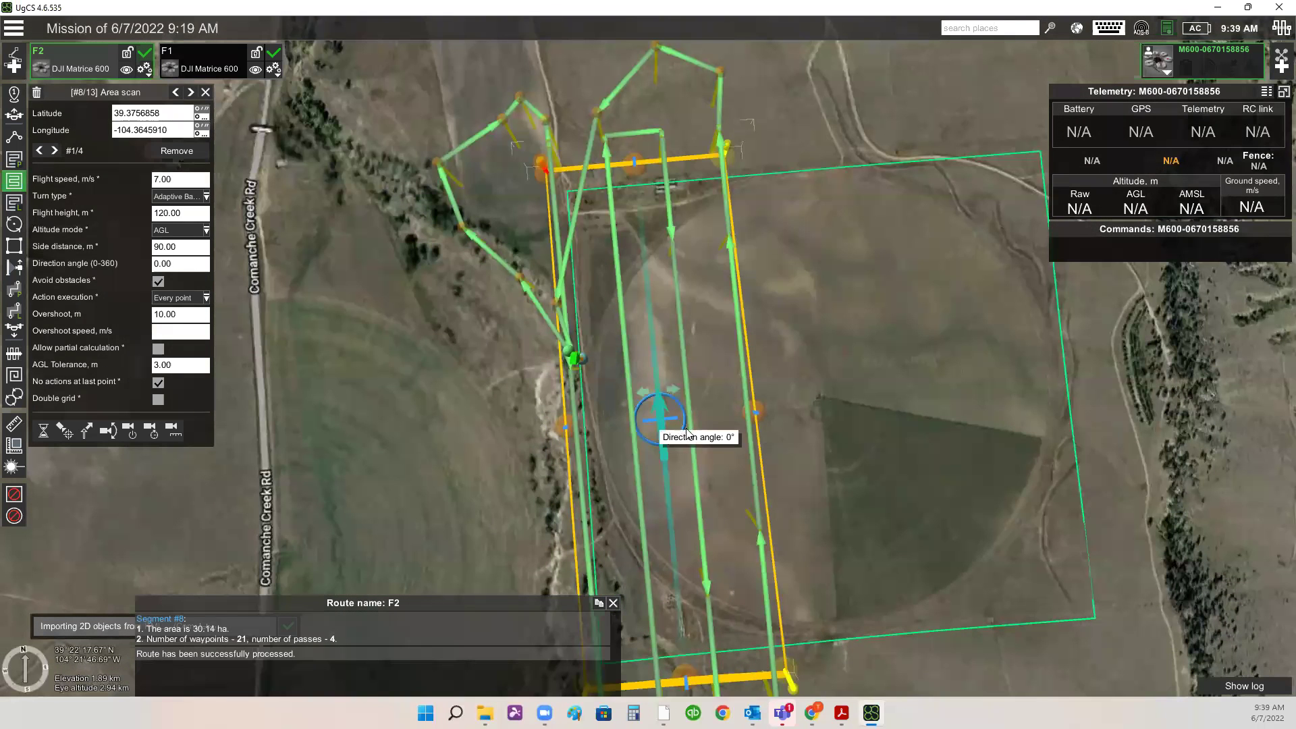
{"action": "scroll", "coordinate": [639, 420], "scroll_direction": "up", "scroll_amount": 1}
{"action": "scroll", "coordinate": [621, 436], "scroll_direction": "up", "scroll_amount": 1}
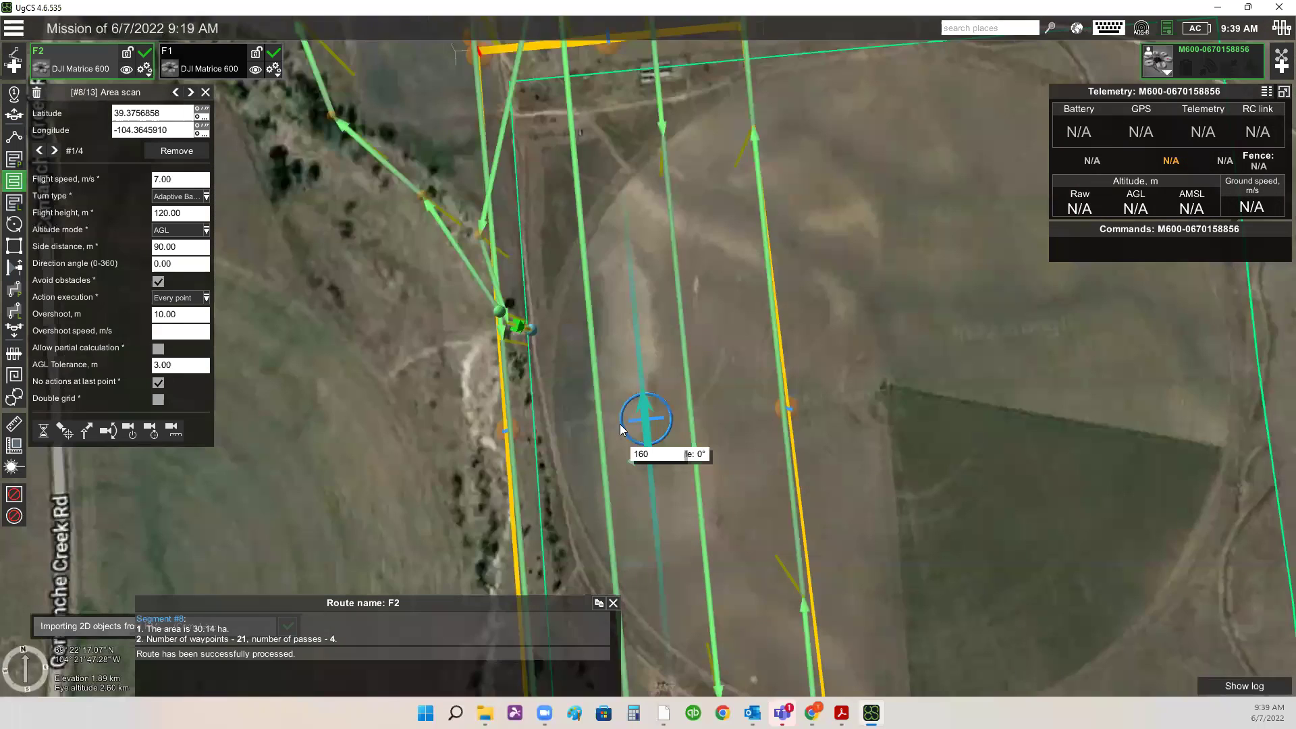
{"action": "scroll", "coordinate": [667, 448], "scroll_direction": "up", "scroll_amount": 1}
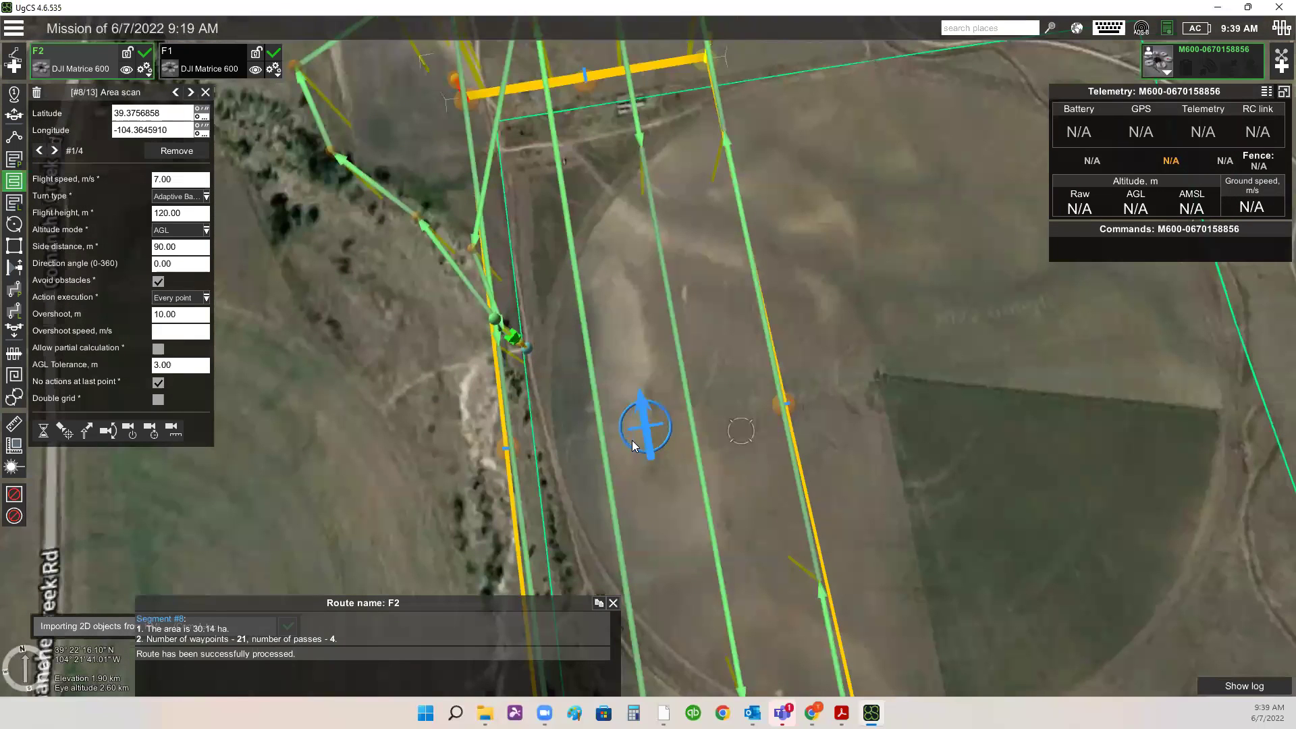
{"action": "scroll", "coordinate": [635, 442], "scroll_direction": "up", "scroll_amount": 1}
{"action": "left_click_drag", "start_coordinate": [650, 444], "coordinate": [973, 362]}
{"action": "left_click_drag", "start_coordinate": [812, 403], "coordinate": [964, 372]}
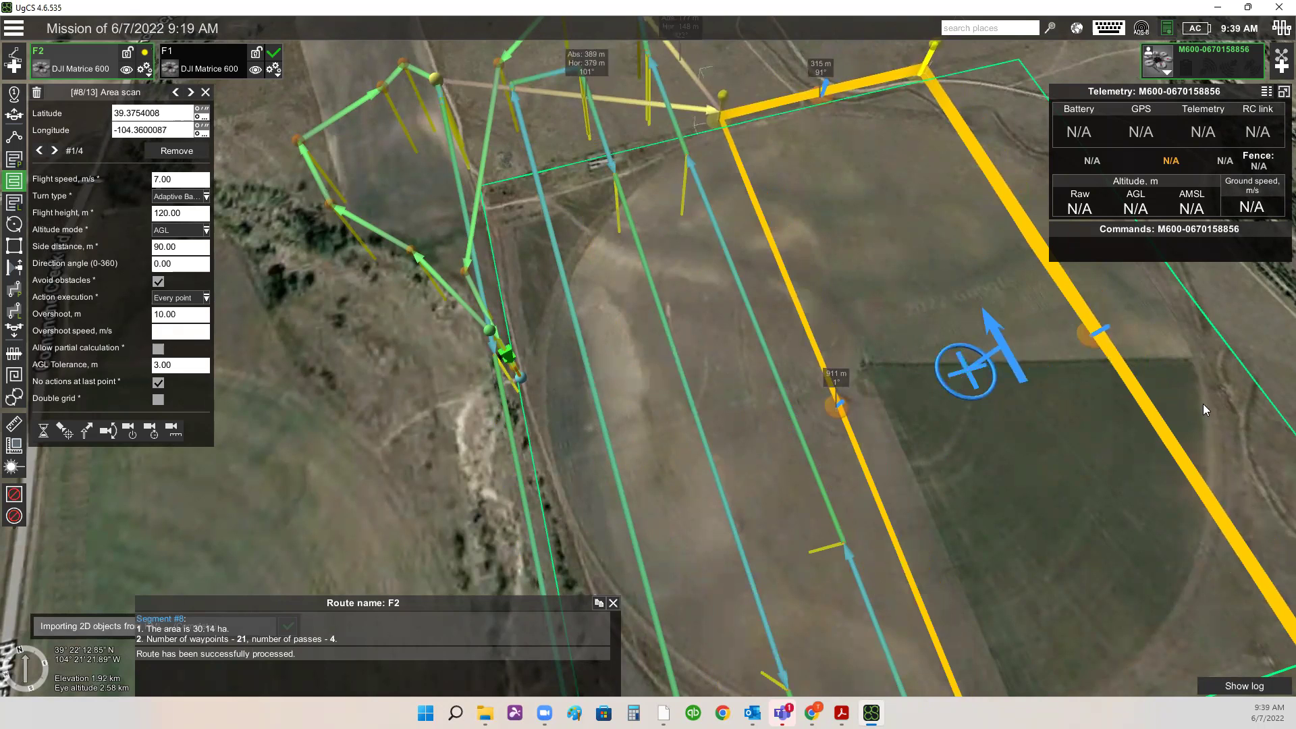
{"action": "left_click_drag", "start_coordinate": [1211, 393], "coordinate": [1183, 398]}
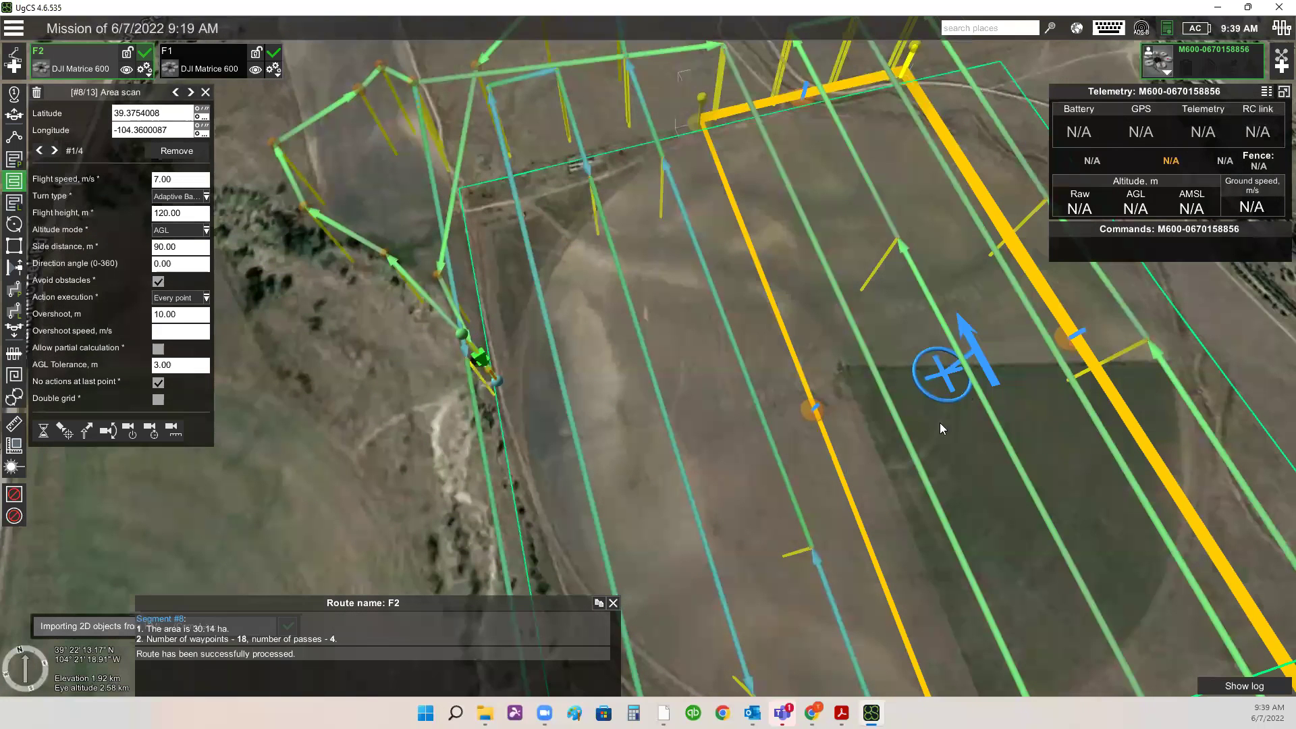
- Shift F2's area scan slightly back west so its westernmost pass lies one pass spacing from F1's easternmost pass
{"action": "left_click_drag", "start_coordinate": [868, 526], "coordinate": [866, 387]}
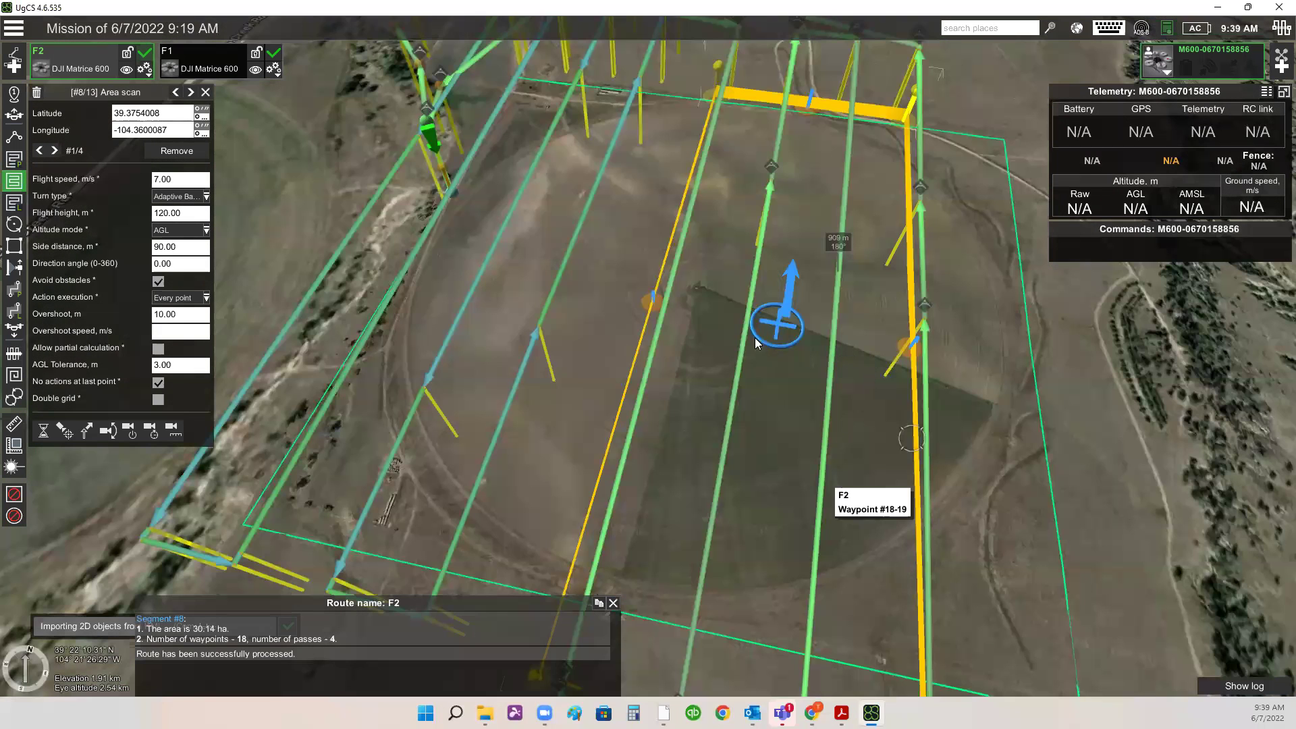
{"action": "right_click_drag", "start_coordinate": [755, 339], "coordinate": [747, 320]}
{"action": "scroll", "coordinate": [747, 337], "scroll_direction": "up", "scroll_amount": 1}
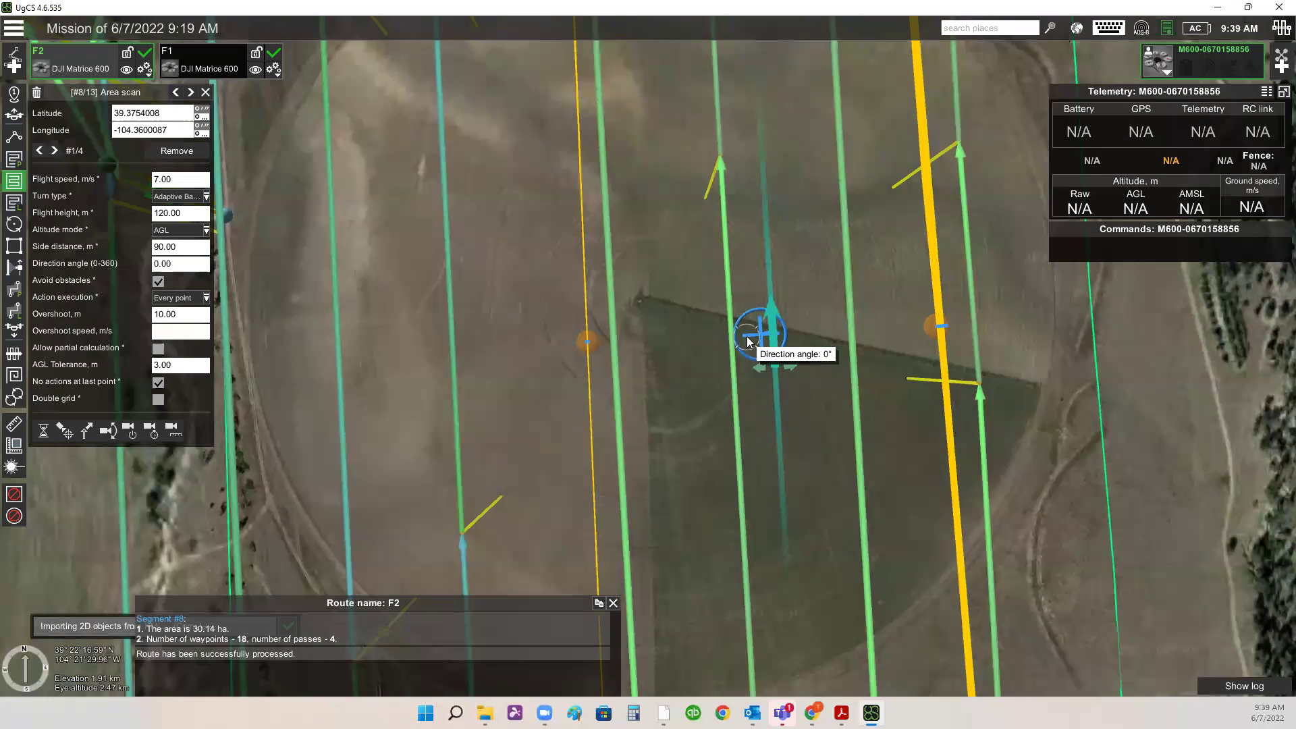
{"action": "scroll", "coordinate": [732, 326], "scroll_direction": "up", "scroll_amount": 1}
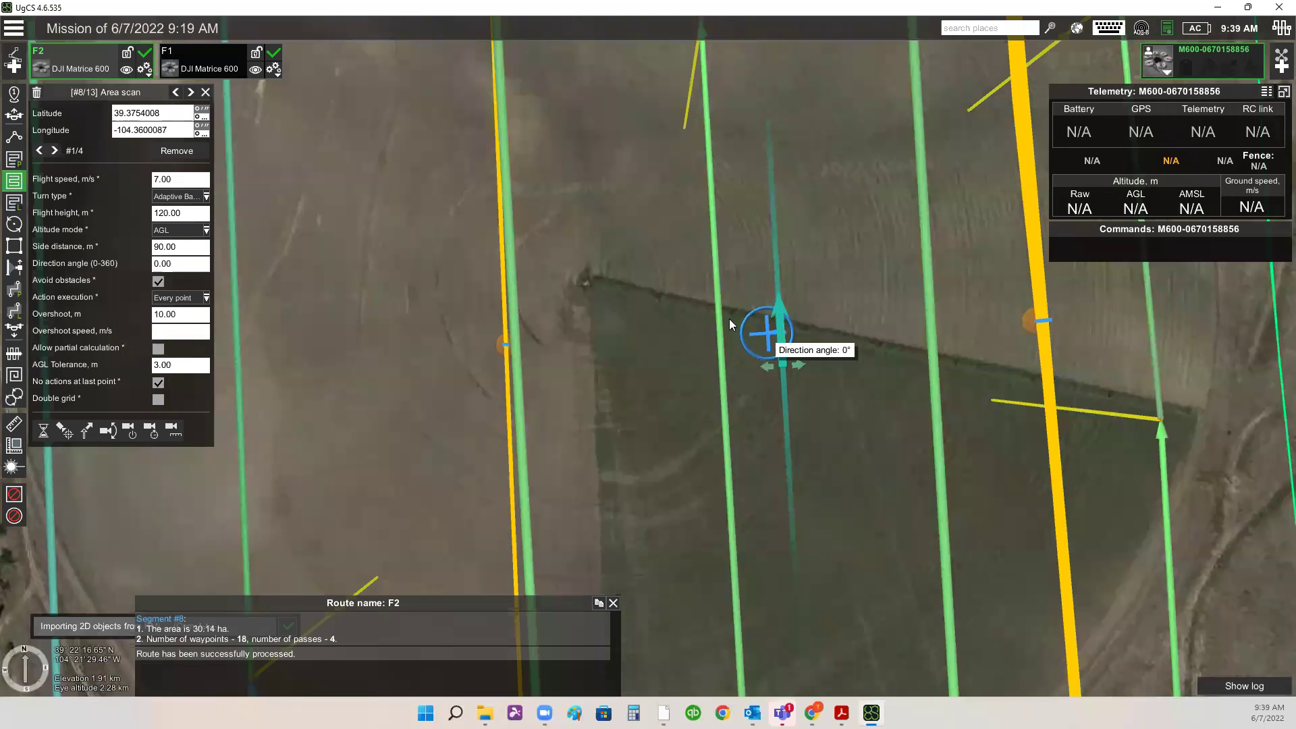
{"action": "left_click", "coordinate": [762, 345]}
{"action": "type", "text": "60"}
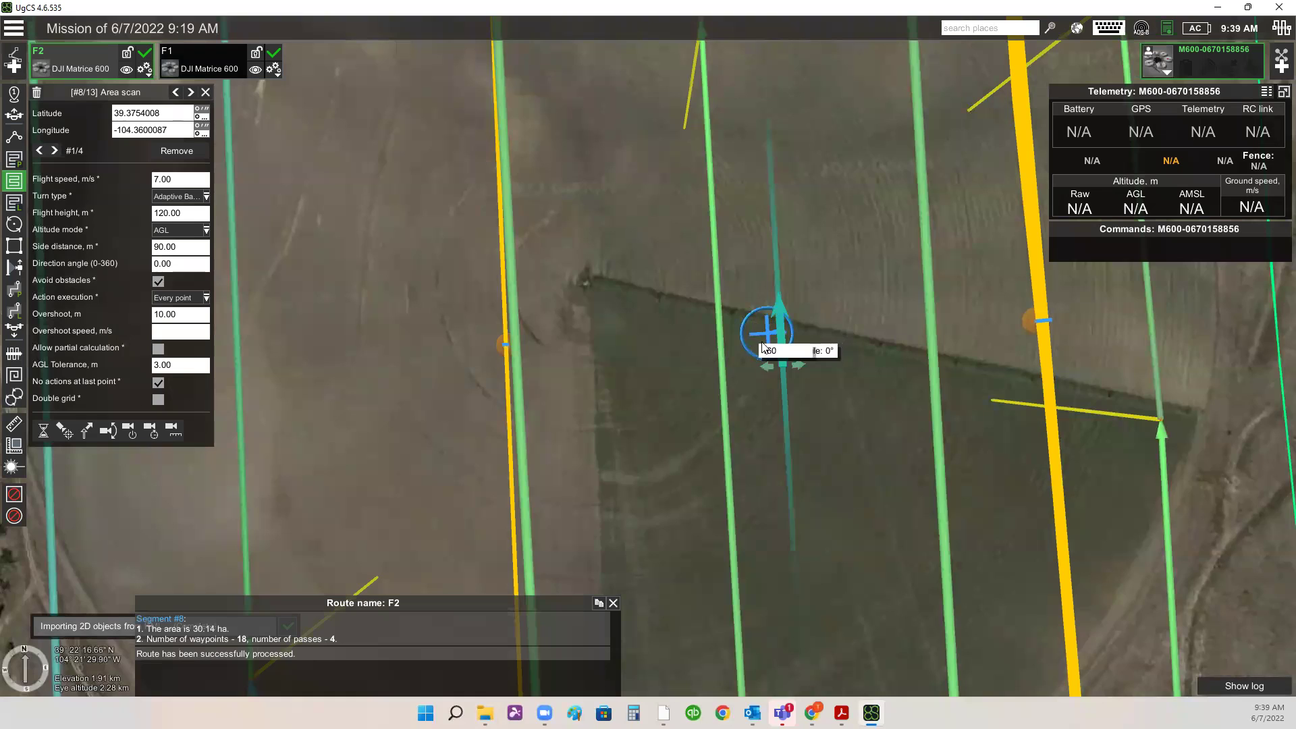
{"action": "key", "text": "Return"}
{"action": "left_click_drag", "start_coordinate": [693, 234], "coordinate": [597, 220]}
{"action": "type", "text": "160"}
{"action": "scroll", "coordinate": [680, 323], "scroll_direction": "down", "scroll_amount": 5}
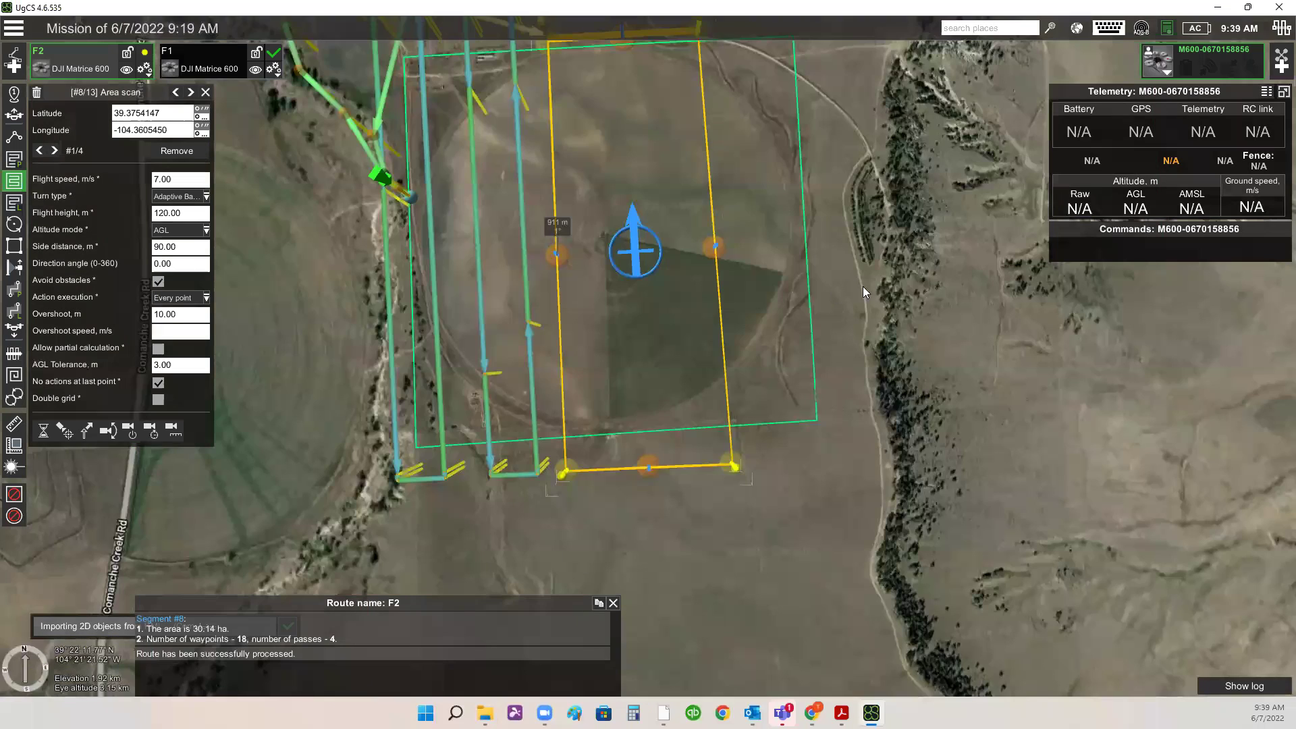
{"action": "left_click_drag", "start_coordinate": [871, 290], "coordinate": [971, 355]}
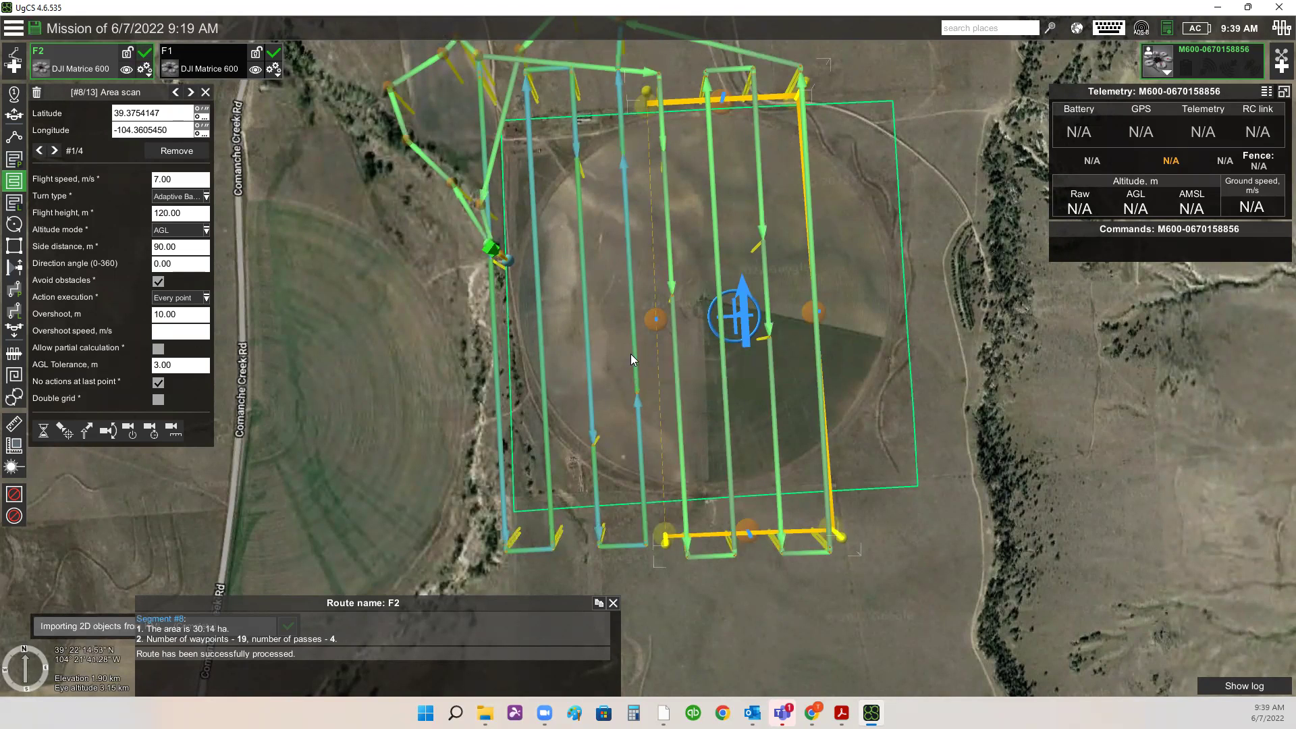
{"action": "left_click_drag", "start_coordinate": [875, 336], "coordinate": [851, 348]}
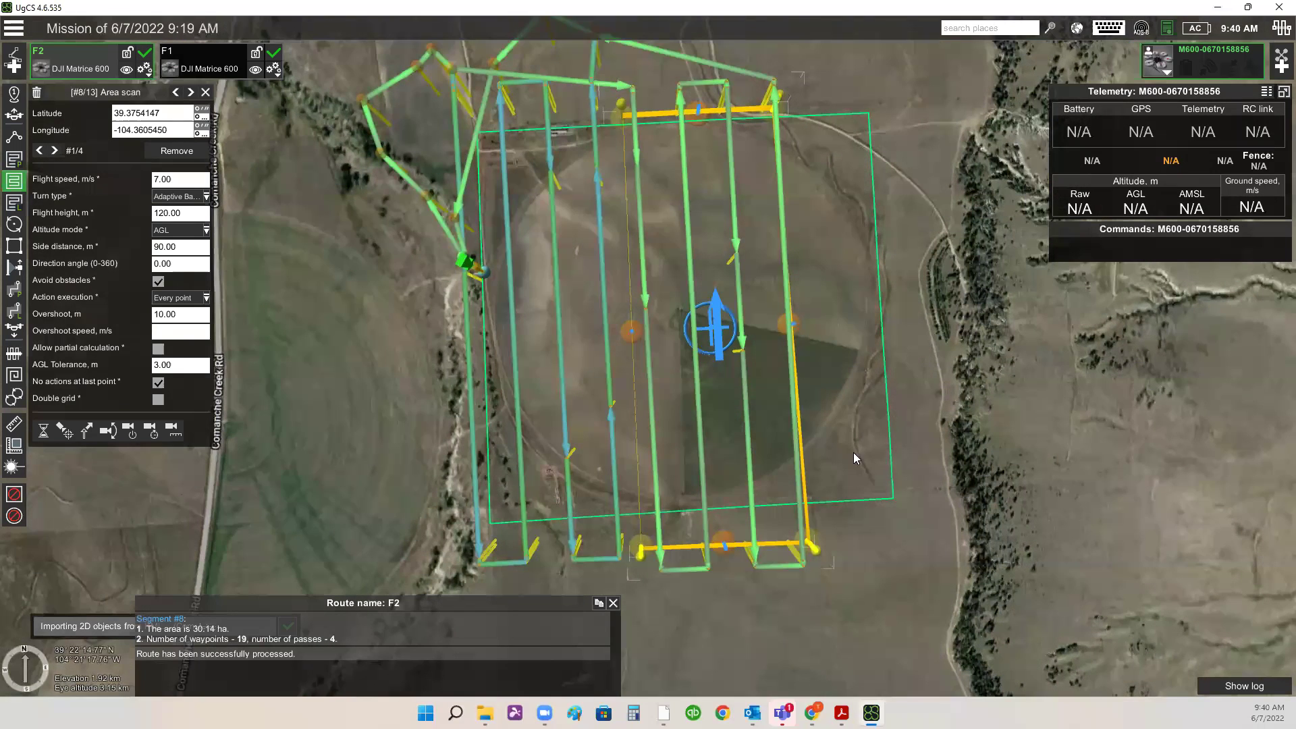
- Hide route F1 on the map and make F2 the active route
{"action": "left_click_drag", "start_coordinate": [418, 163], "coordinate": [409, 301]}
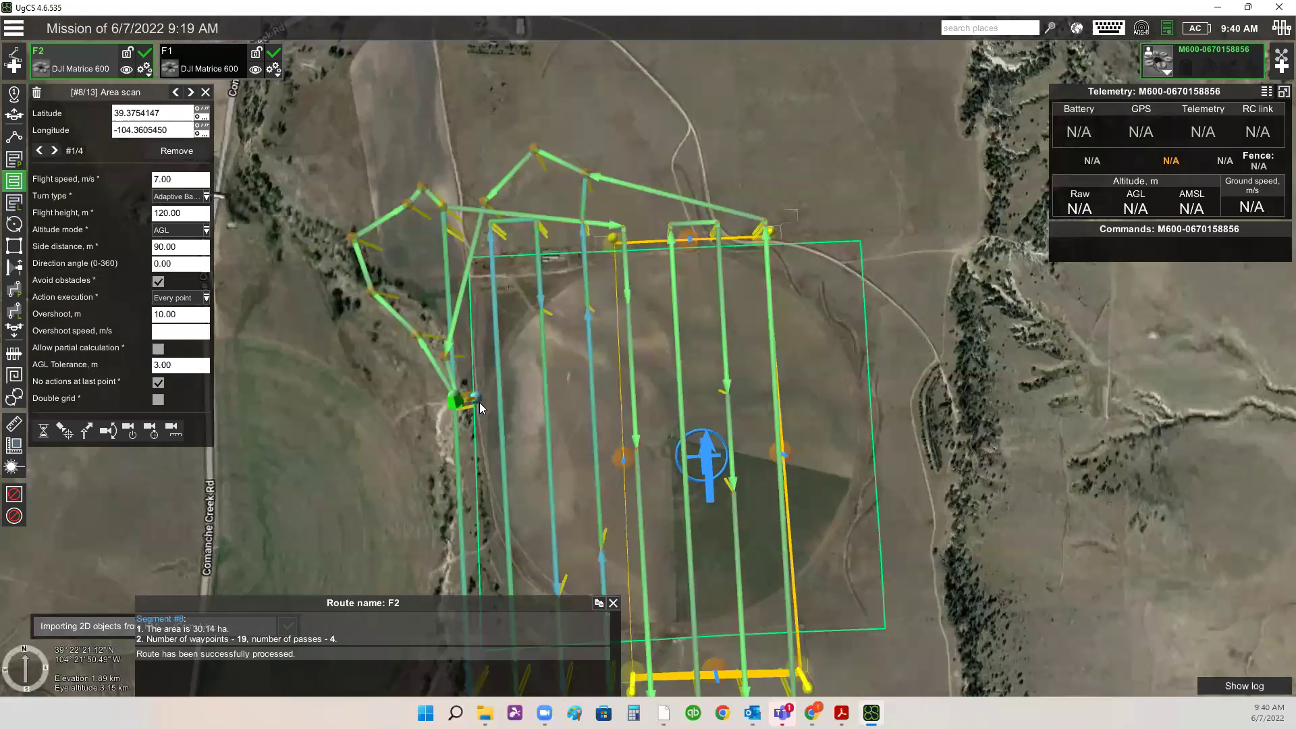
{"action": "scroll", "coordinate": [420, 312], "scroll_direction": "up", "scroll_amount": 2}
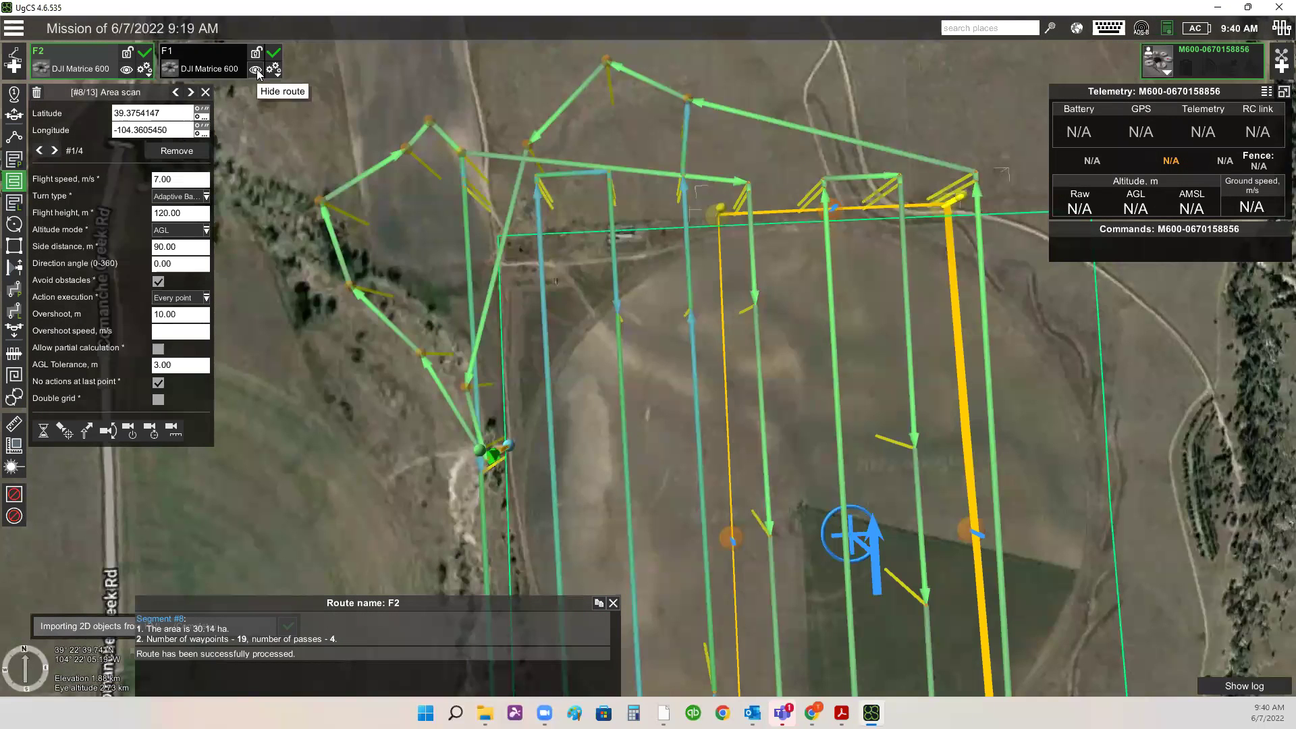
{"action": "left_click", "coordinate": [257, 68]}
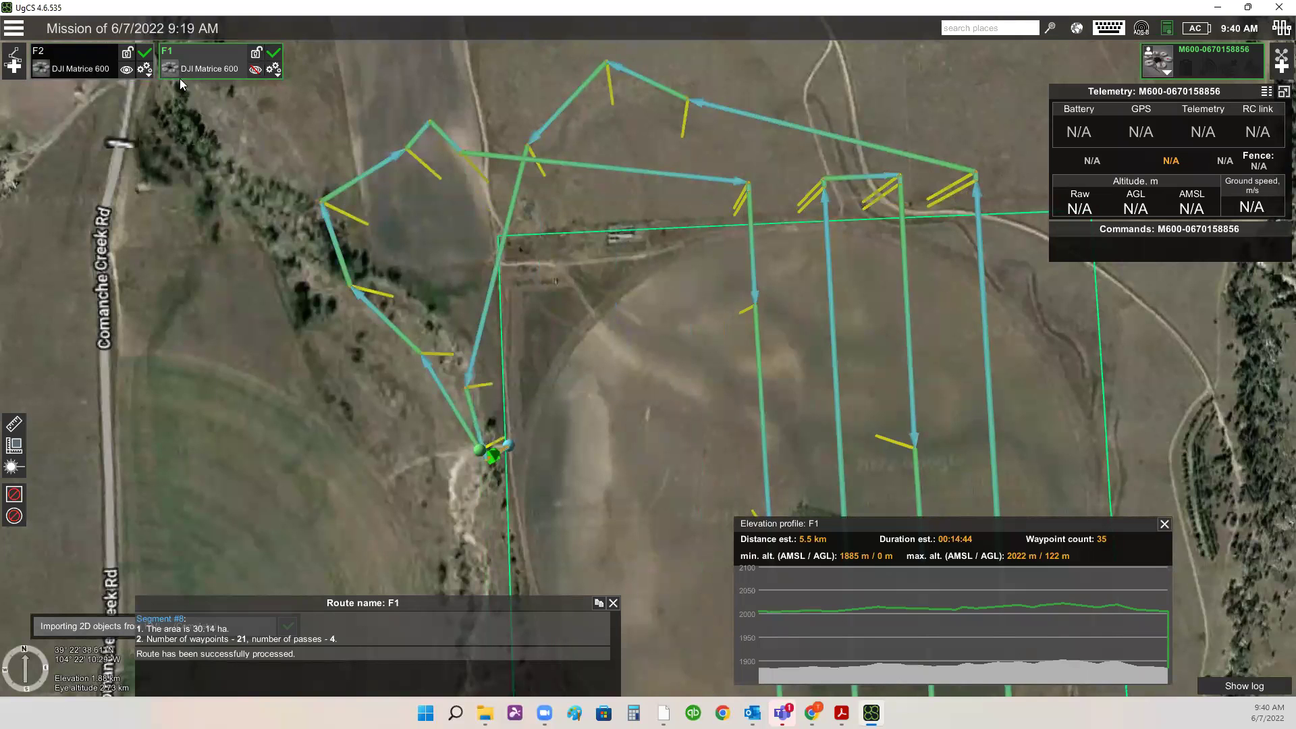
{"action": "left_click", "coordinate": [77, 62]}
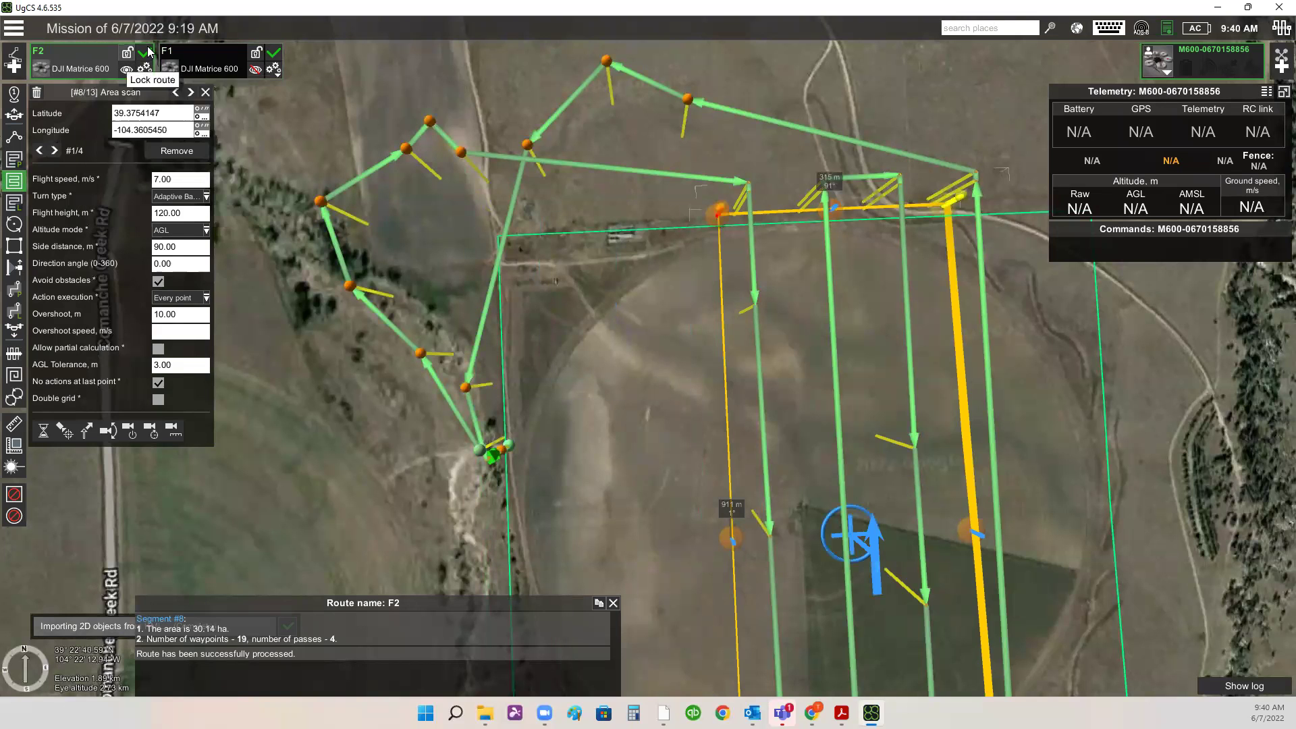
- Move F2's waypoint 7 east to just north of the area scan's northwest corner, in line with the first pass
{"action": "left_click", "coordinate": [174, 94]}
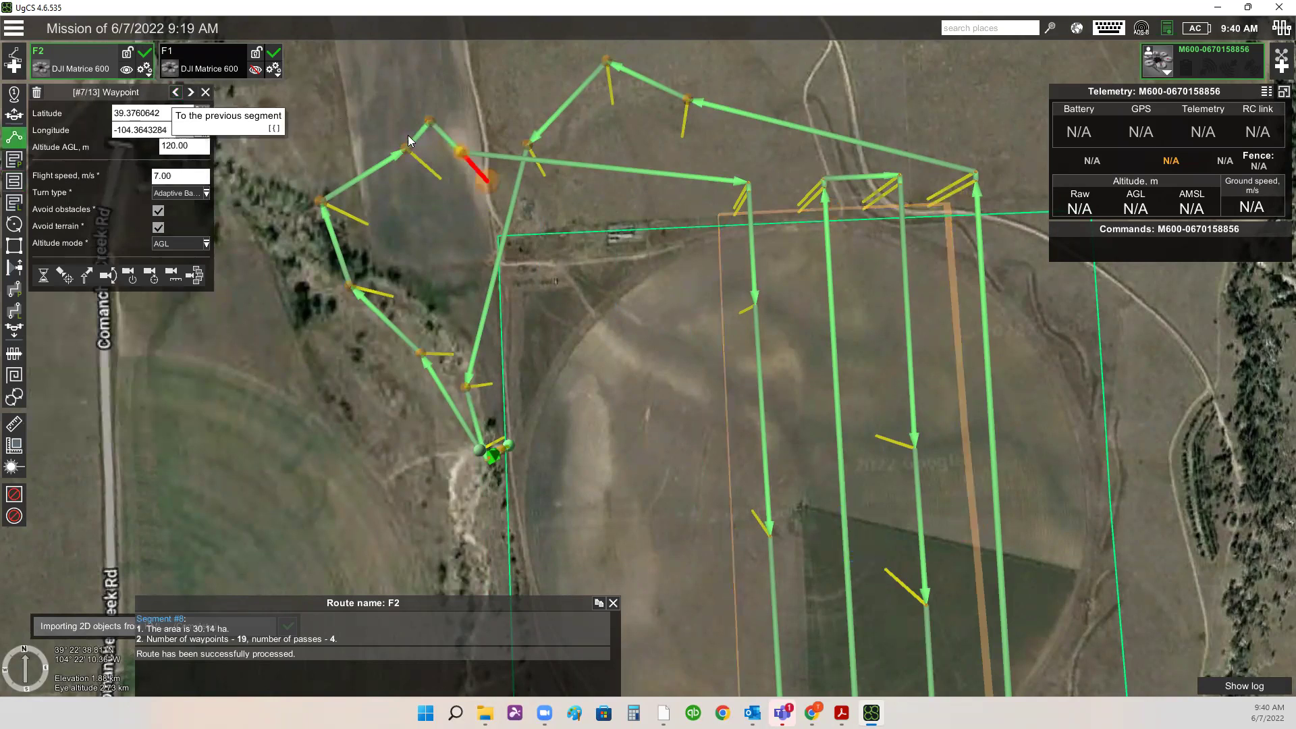
{"action": "left_click_drag", "start_coordinate": [513, 181], "coordinate": [703, 173]}
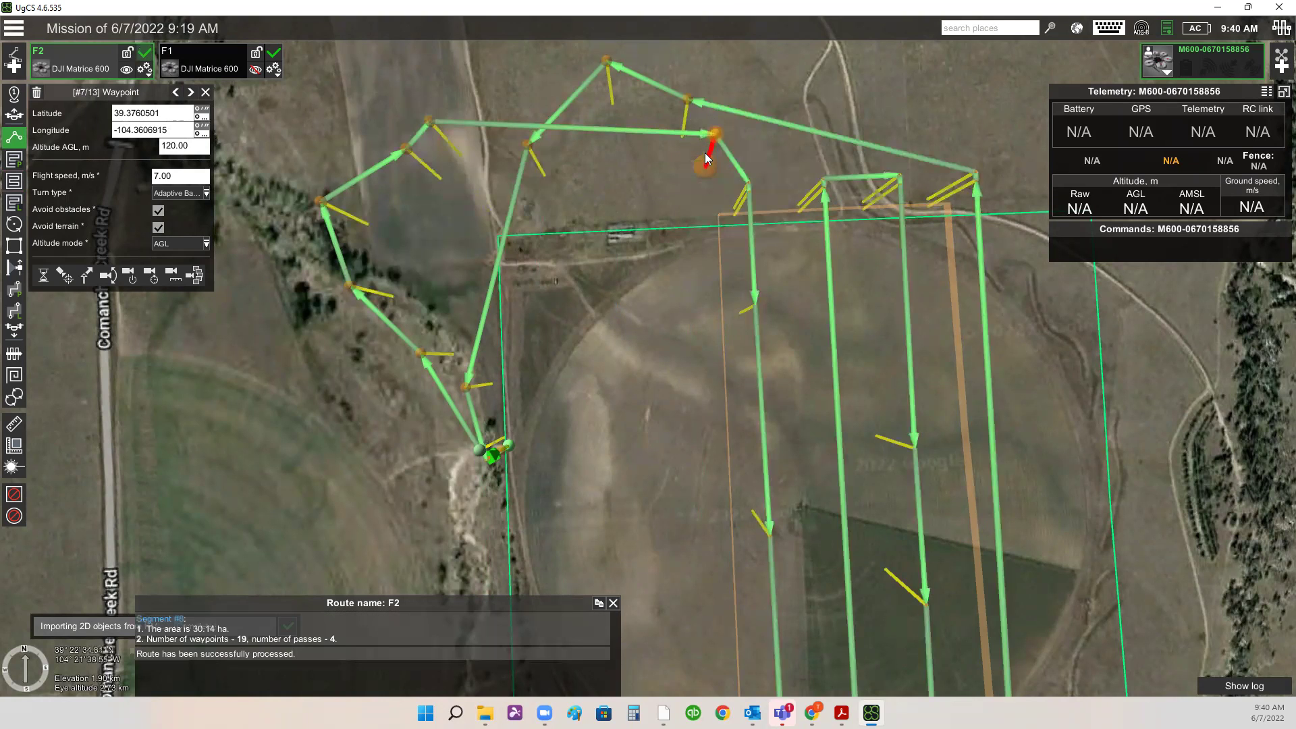
{"action": "left_click_drag", "start_coordinate": [700, 173], "coordinate": [722, 171]}
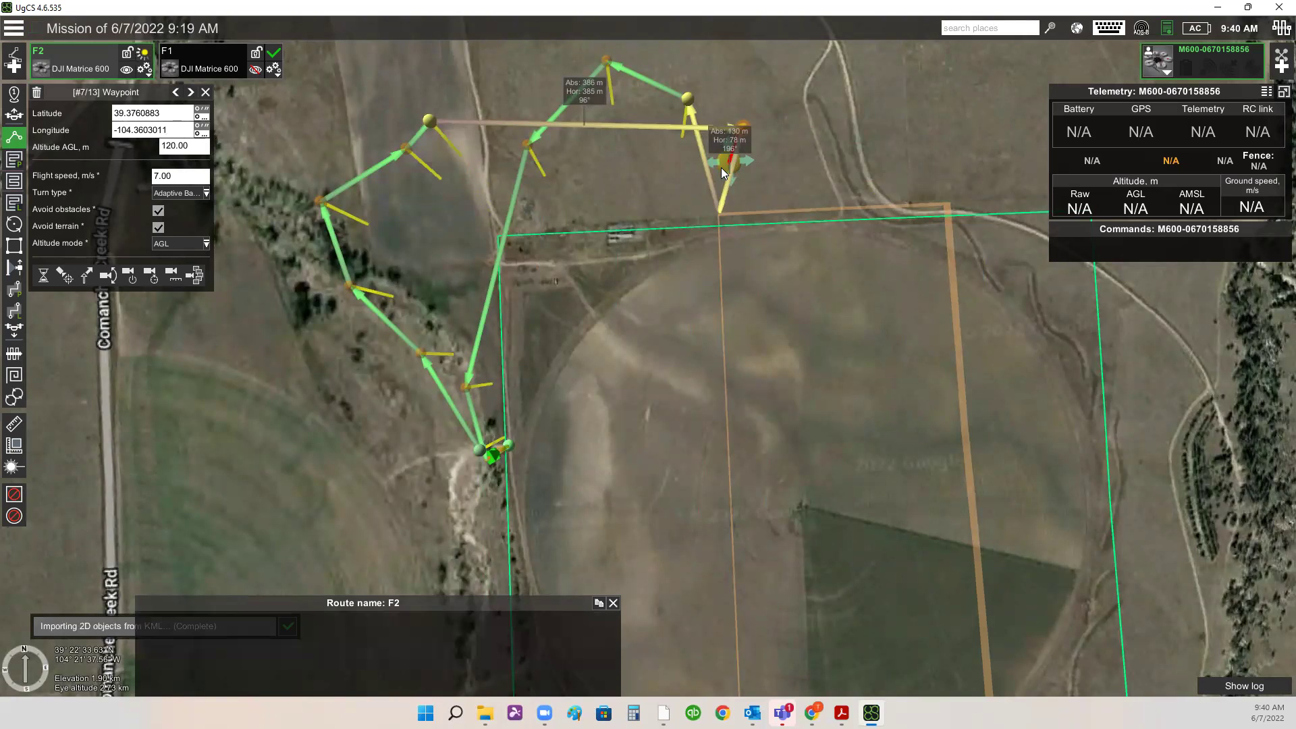
- Move F2's waypoint 9 east to just north of the area scan's northeast corner, where the last pass ends
{"action": "left_click", "coordinate": [176, 92]}
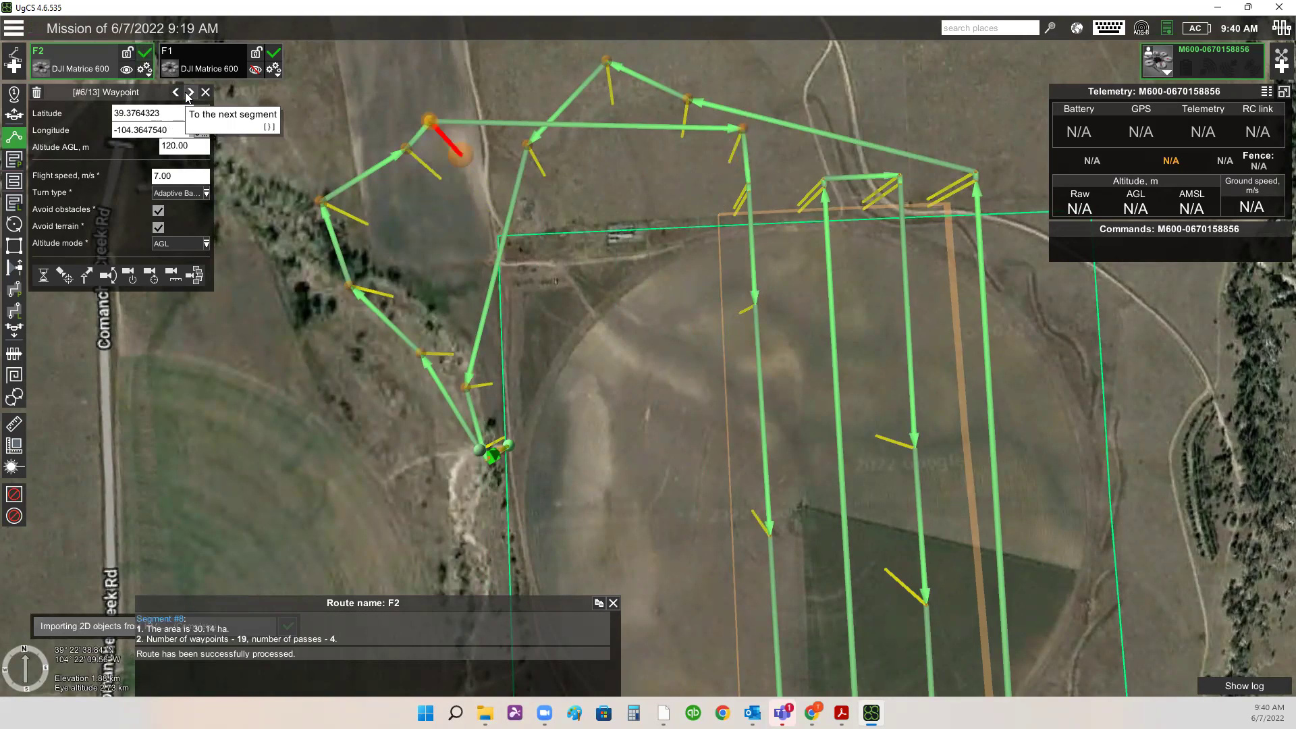
{"action": "left_click", "coordinate": [189, 93]}
{"action": "left_click", "coordinate": [189, 93]}
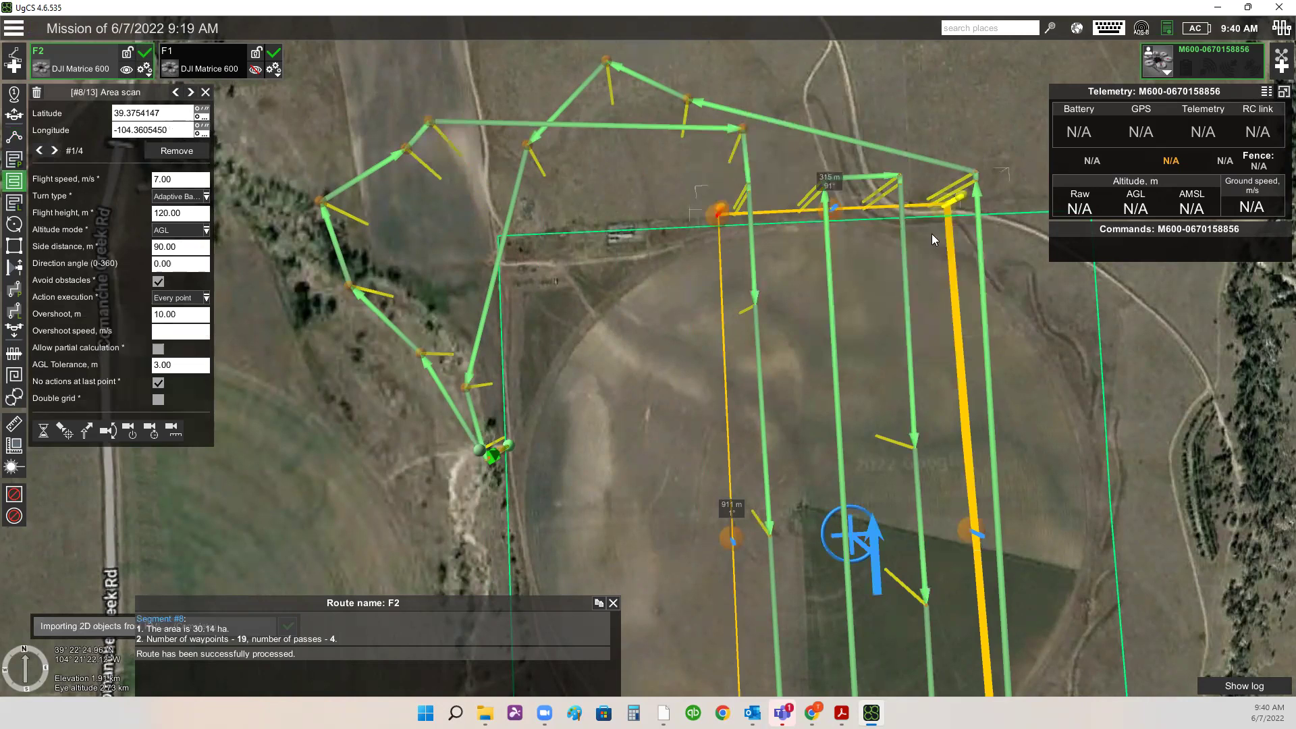
{"action": "left_click", "coordinate": [190, 93]}
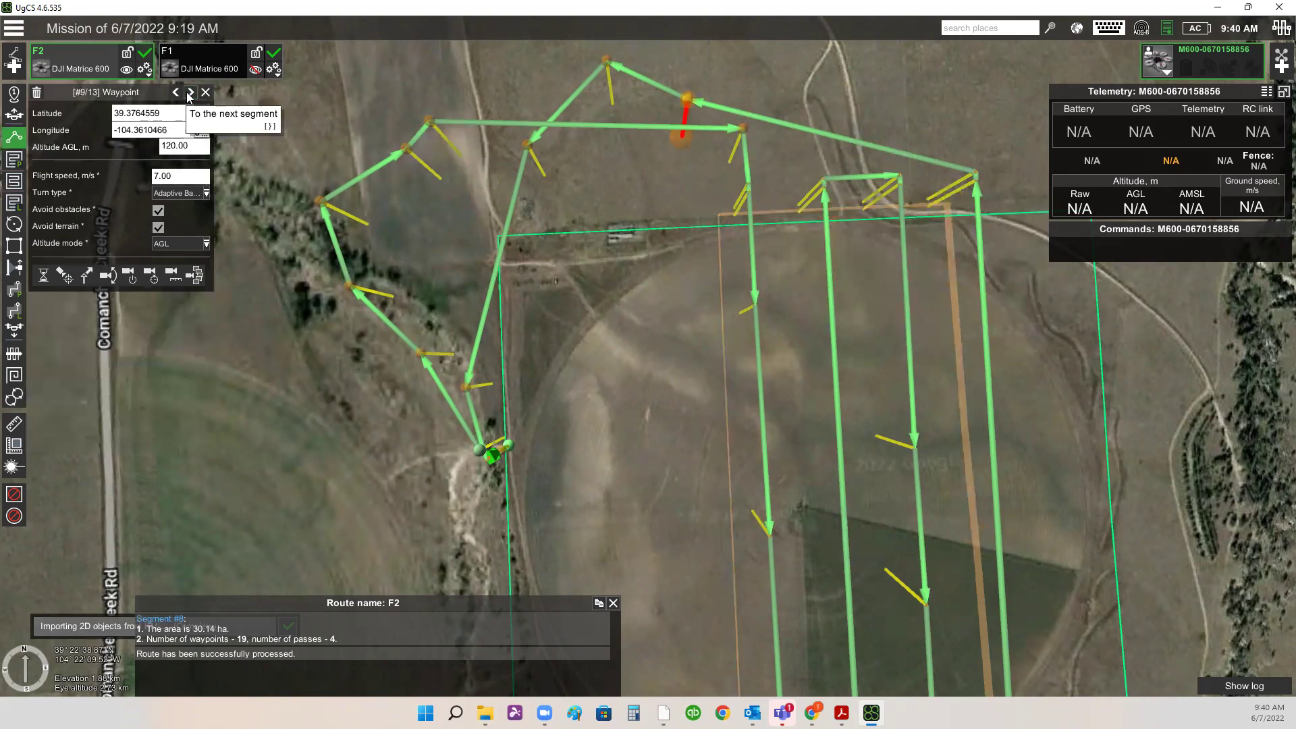
{"action": "mouse_move", "coordinate": [671, 143]}
{"action": "left_mouse_down"}
{"action": "mouse_move", "coordinate": [806, 124]}
{"action": "mouse_move", "coordinate": [897, 130]}
{"action": "mouse_move", "coordinate": [906, 160]}
{"action": "left_mouse_up"}
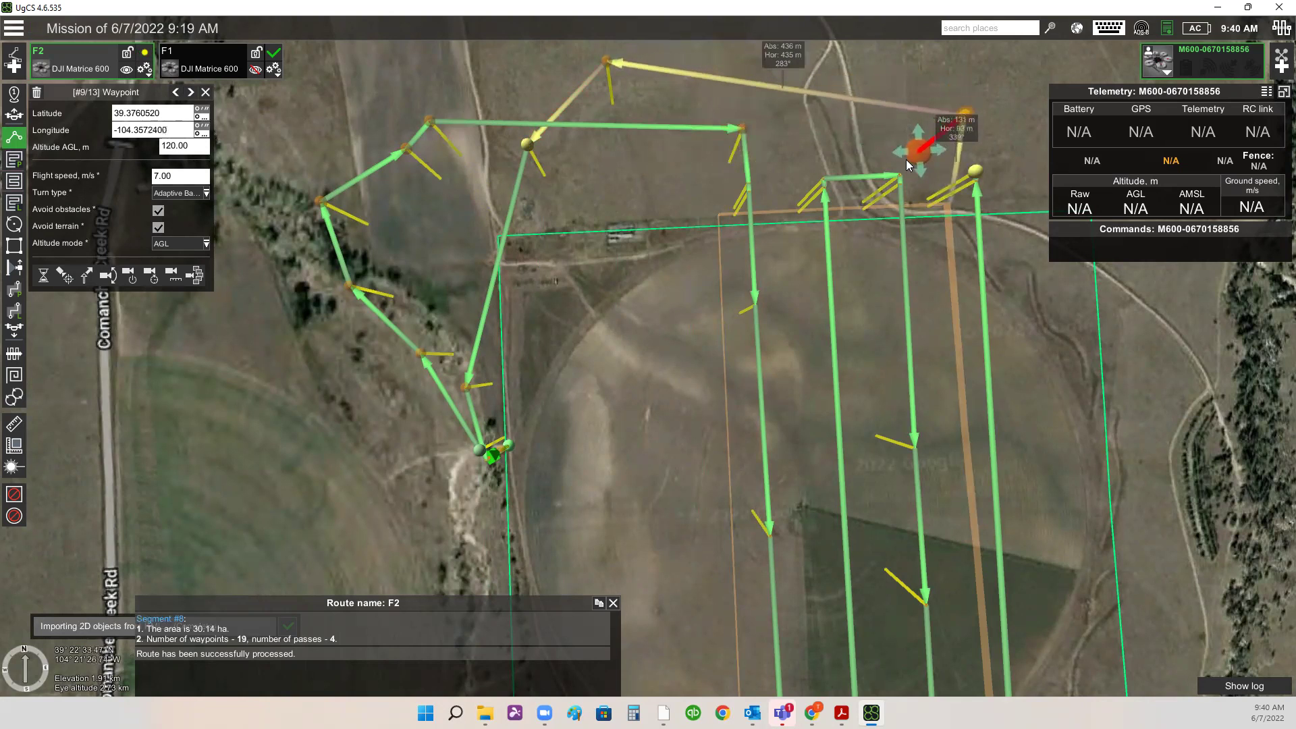
- Move F2's waypoint 10 southeast so it lies about 345 m west of waypoint 9 on the return leg
{"action": "left_click", "coordinate": [608, 102]}
{"action": "left_click_drag", "start_coordinate": [610, 109], "coordinate": [670, 154]}
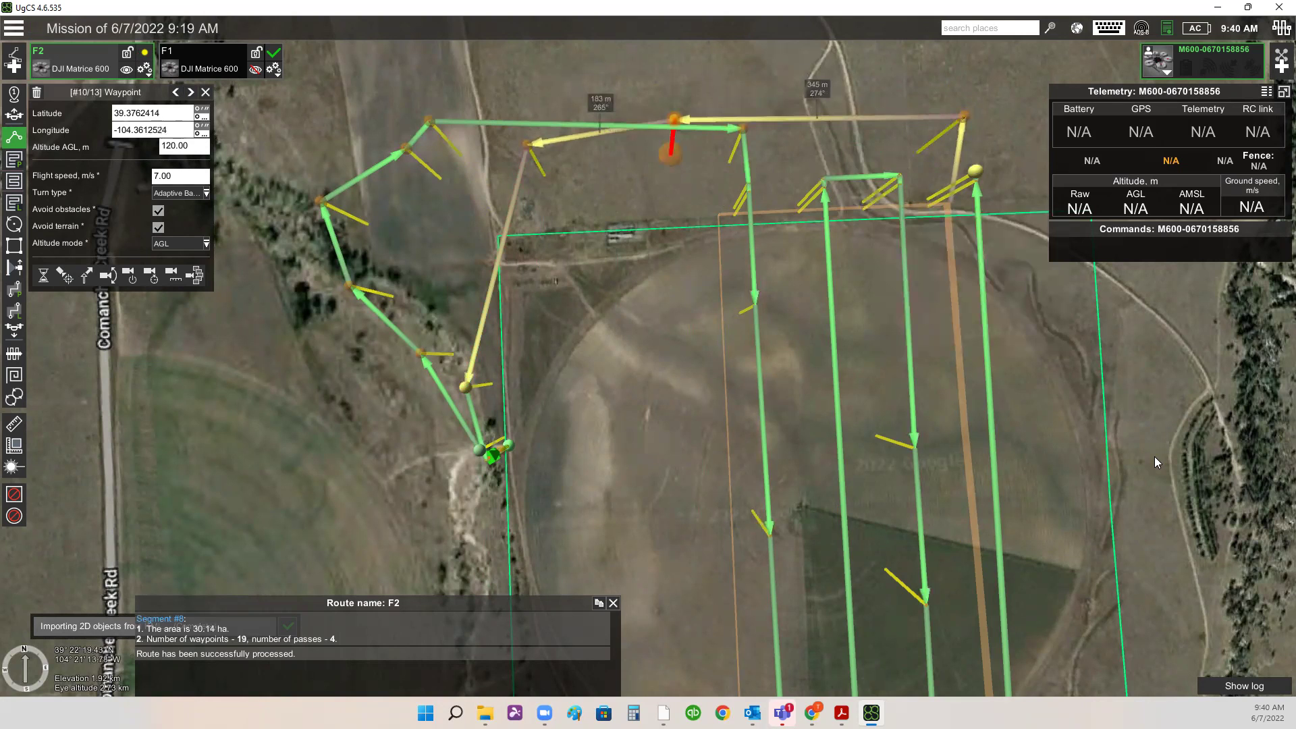
{"action": "left_click_drag", "start_coordinate": [1185, 462], "coordinate": [1161, 459]}
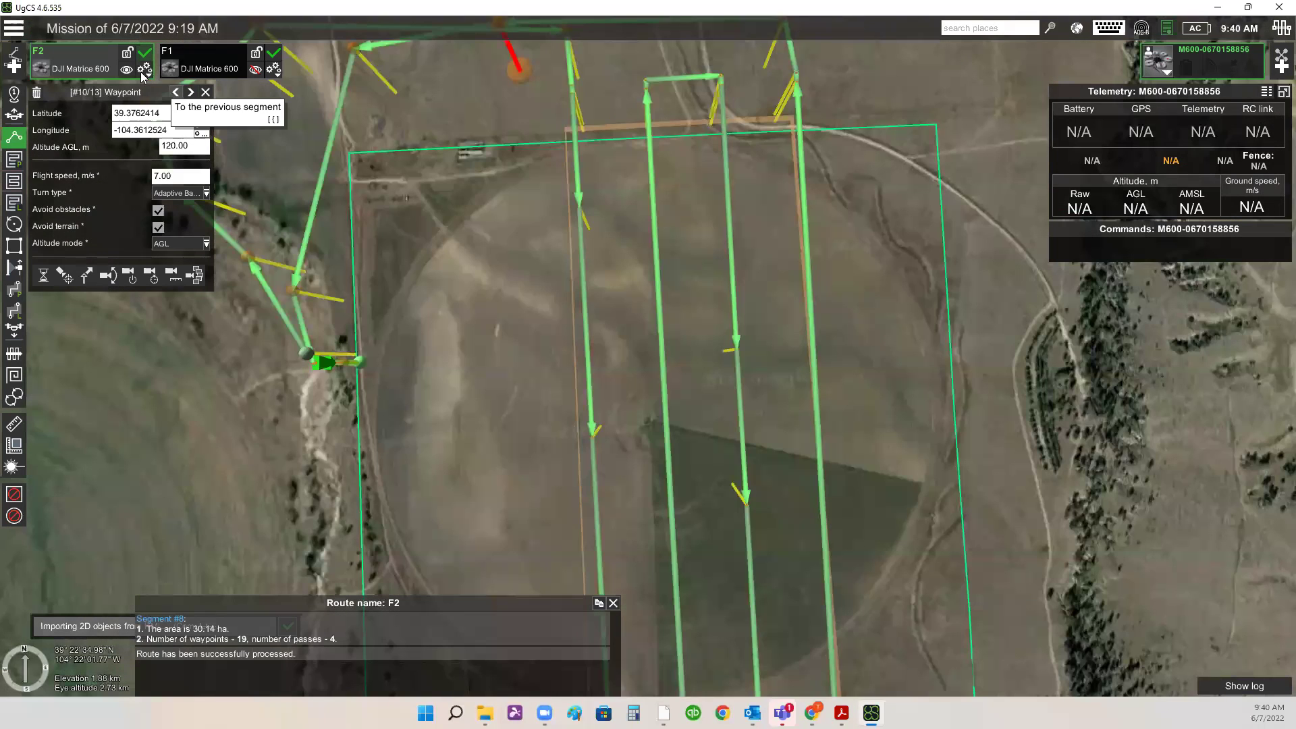
- Display F2's elevation profile to check its distance and duration, and make route F1 visible on the map again
{"action": "left_click", "coordinate": [143, 71]}
{"action": "left_click", "coordinate": [71, 118]}
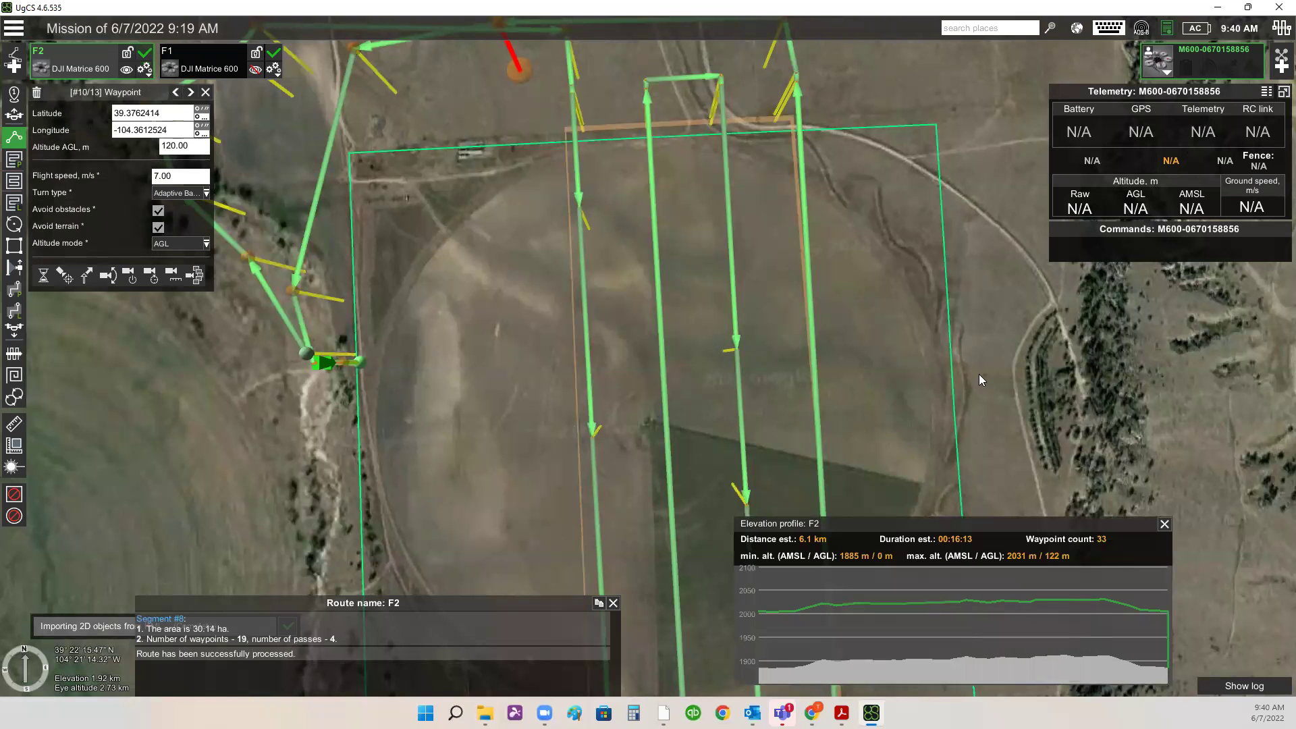
{"action": "scroll", "coordinate": [980, 370], "scroll_direction": "down", "scroll_amount": 2}
{"action": "left_click_drag", "start_coordinate": [916, 286], "coordinate": [920, 265]}
{"action": "scroll", "coordinate": [698, 300], "scroll_direction": "down", "scroll_amount": 2}
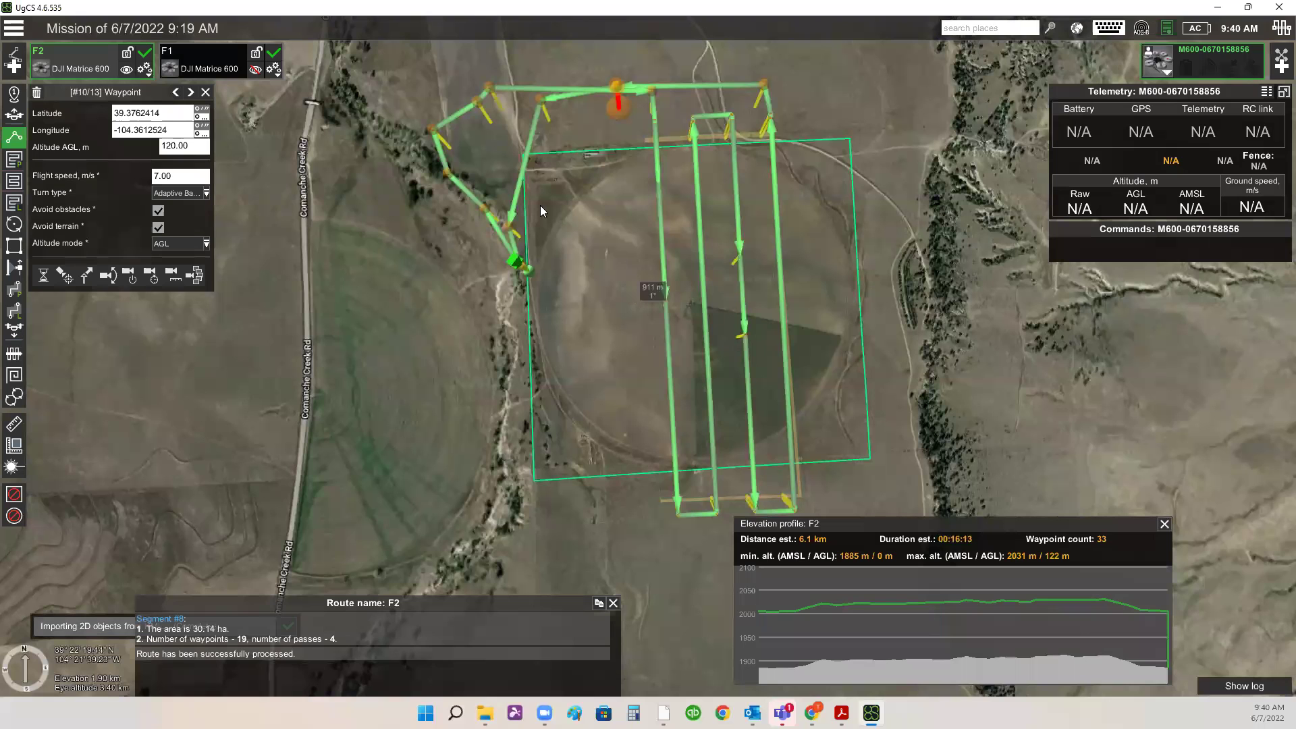
{"action": "scroll", "coordinate": [509, 237], "scroll_direction": "up", "scroll_amount": 1}
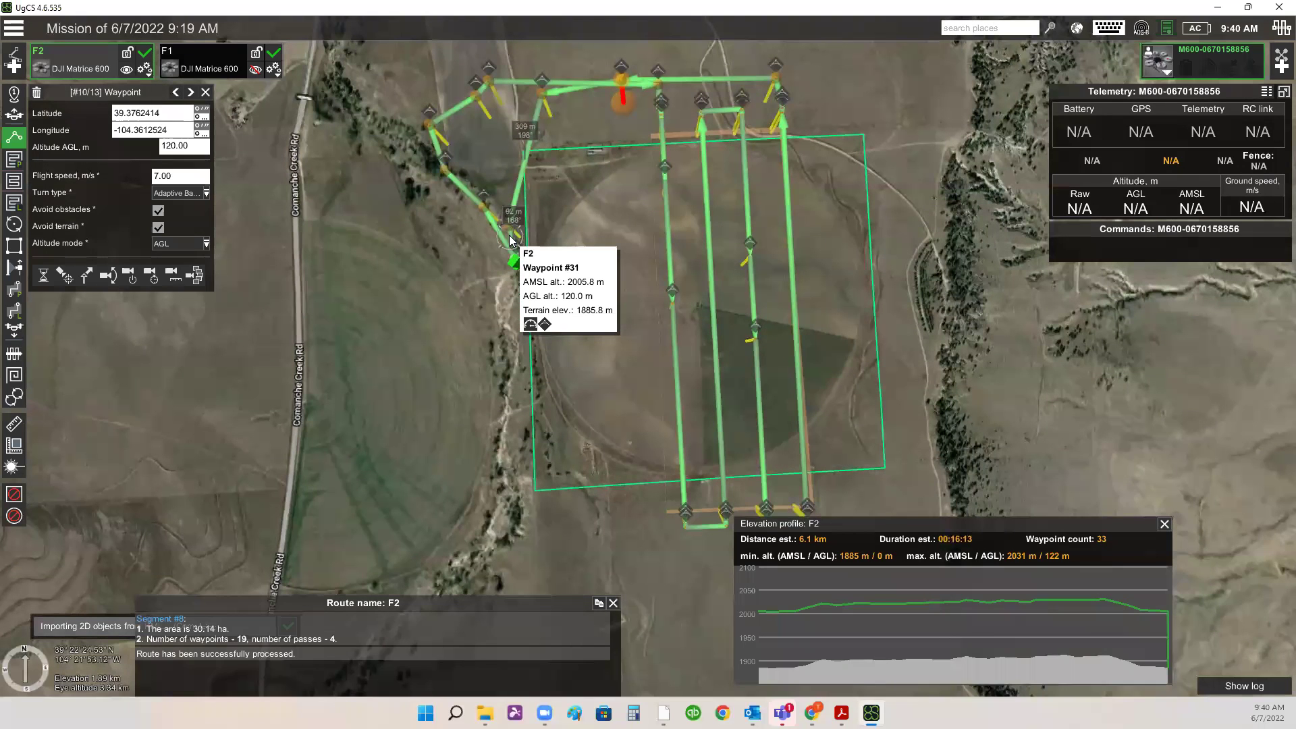
{"action": "scroll", "coordinate": [510, 240], "scroll_direction": "up", "scroll_amount": 1}
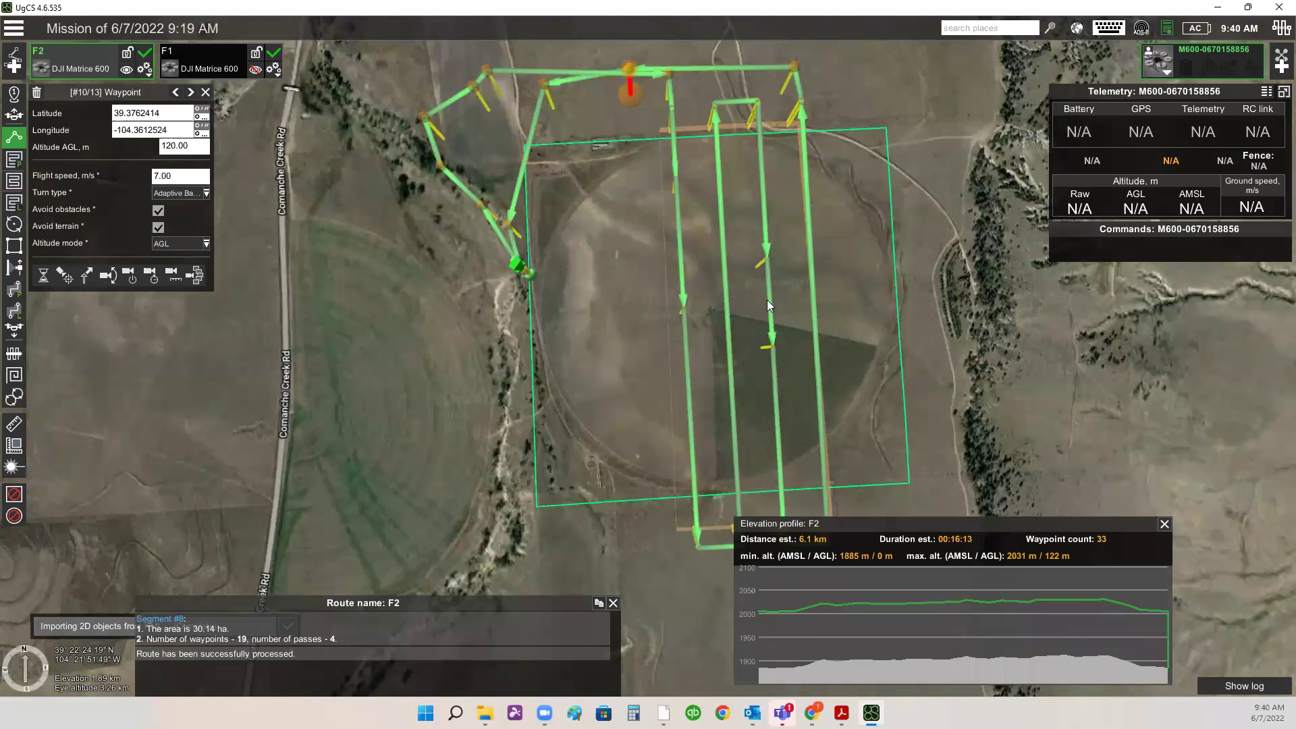
{"action": "left_click", "coordinate": [255, 70]}
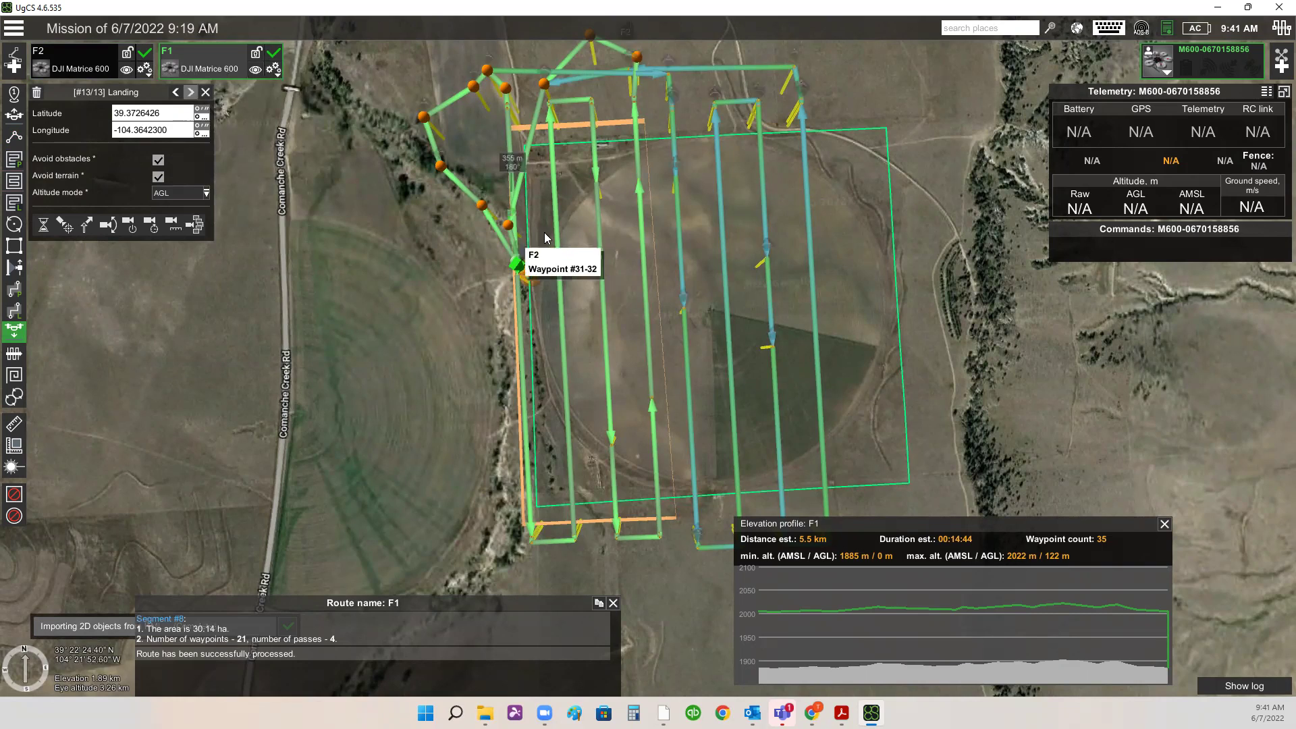
- Create a new route named F3 from scratch for the DJI Matrice 600
{"action": "scroll", "coordinate": [559, 248], "scroll_direction": "up", "scroll_amount": 1}
{"action": "scroll", "coordinate": [659, 272], "scroll_direction": "up", "scroll_amount": 2}
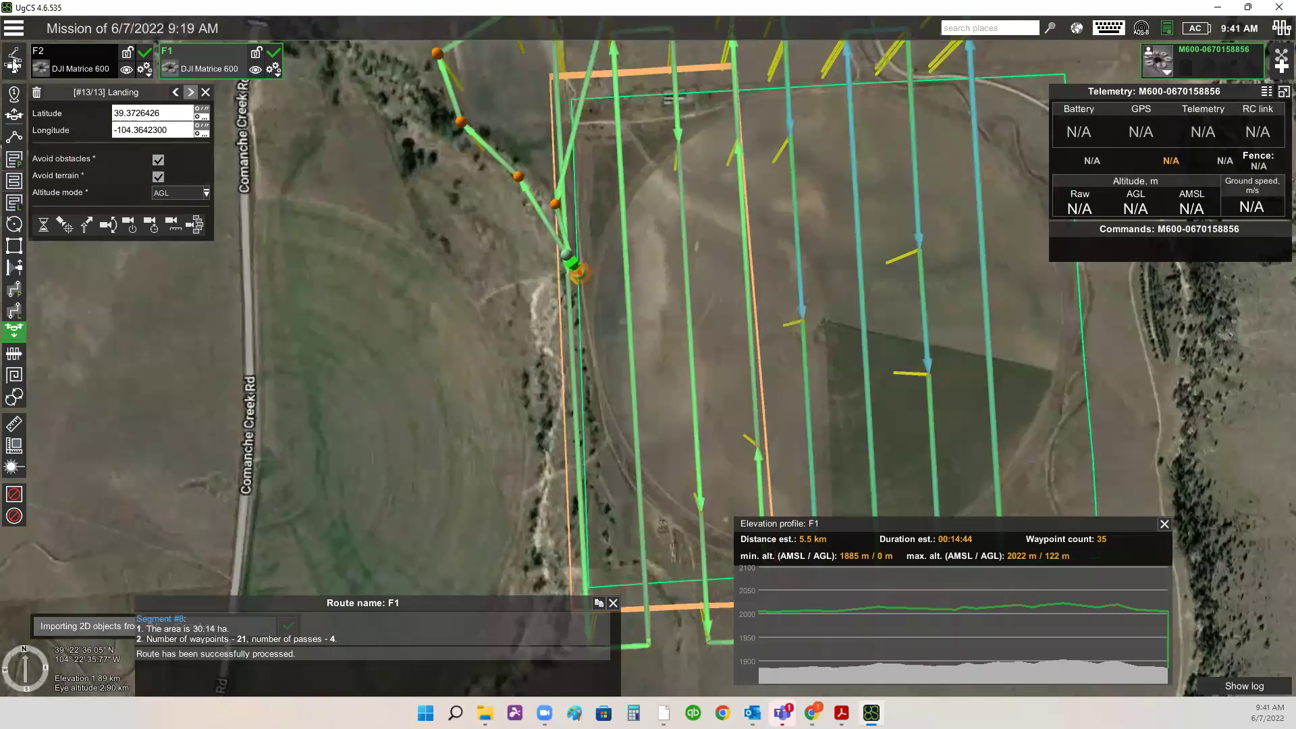
{"action": "left_click", "coordinate": [14, 65]}
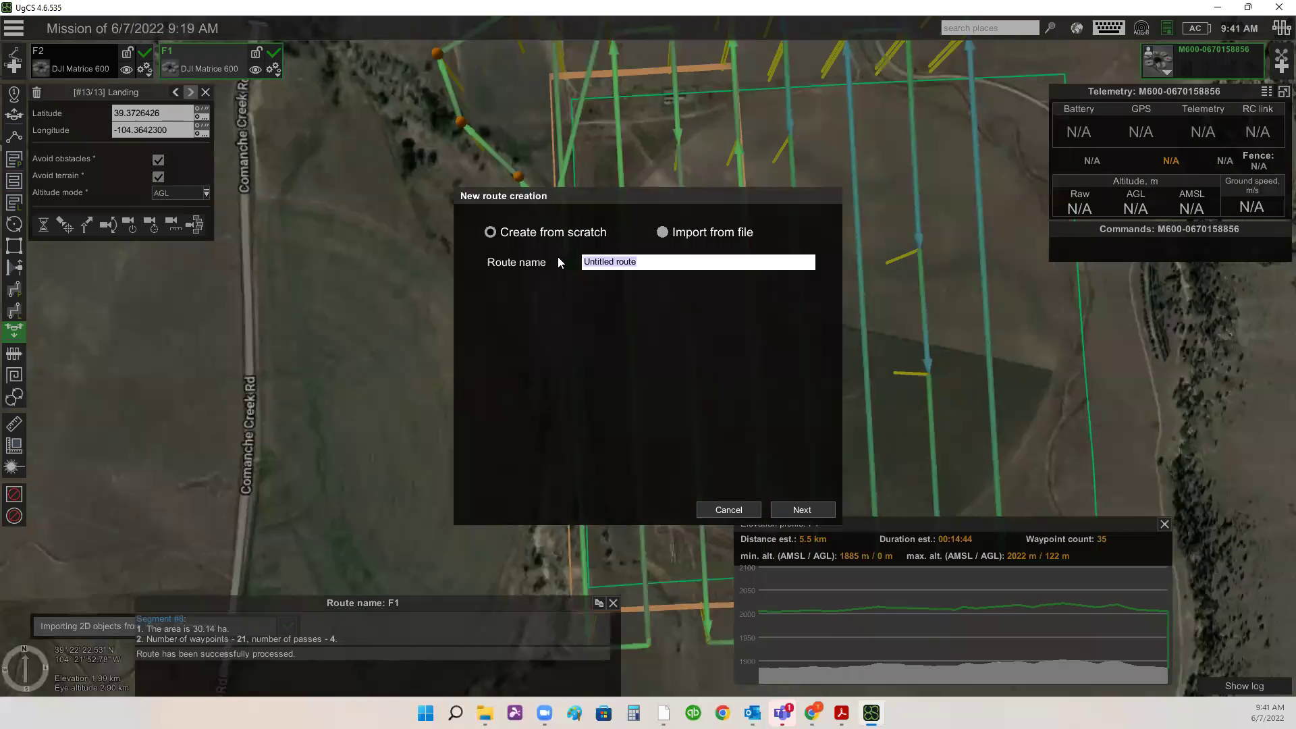
{"action": "type", "text": "F3"}
{"action": "left_click", "coordinate": [803, 510]}
{"action": "left_click", "coordinate": [658, 336]}
{"action": "left_click", "coordinate": [802, 511]}
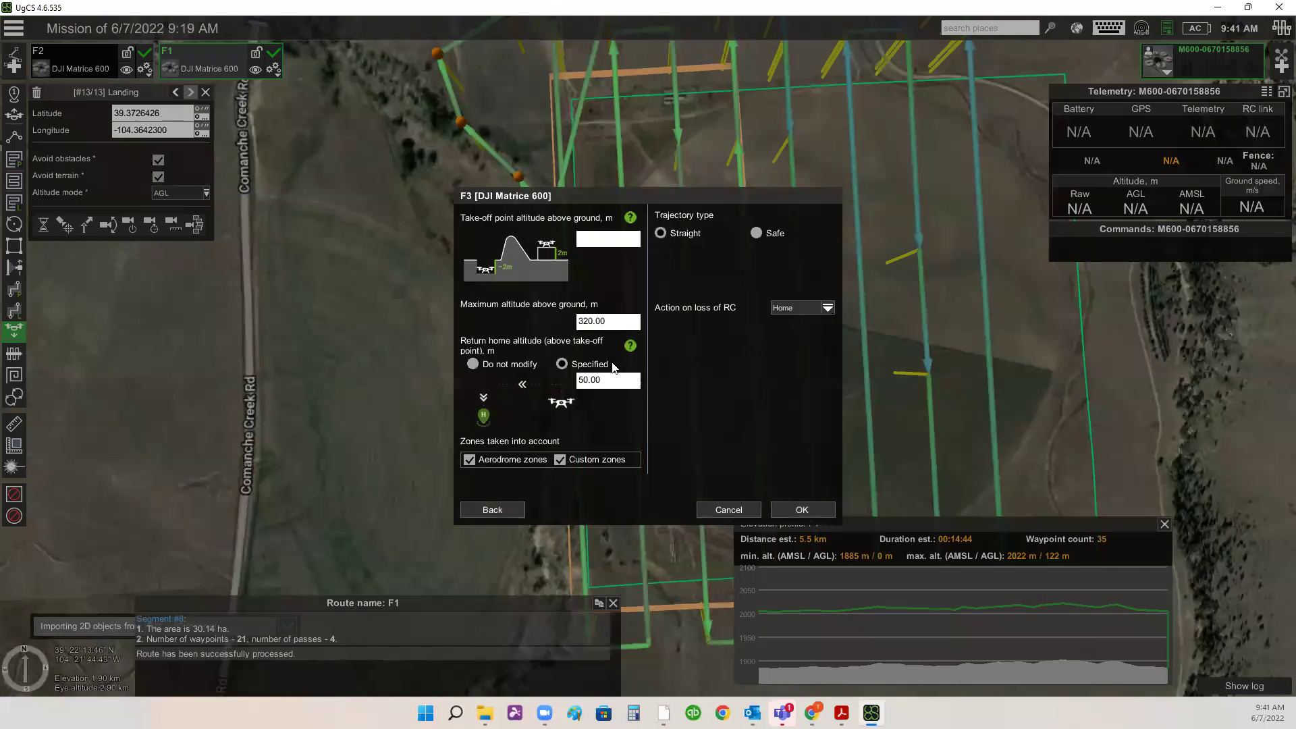
- Set F3's maximum altitude above ground to 340 m and its return home altitude to 120 m, and finish creating the route
{"action": "left_click", "coordinate": [585, 323]}
{"action": "key", "text": "BackSpace"}
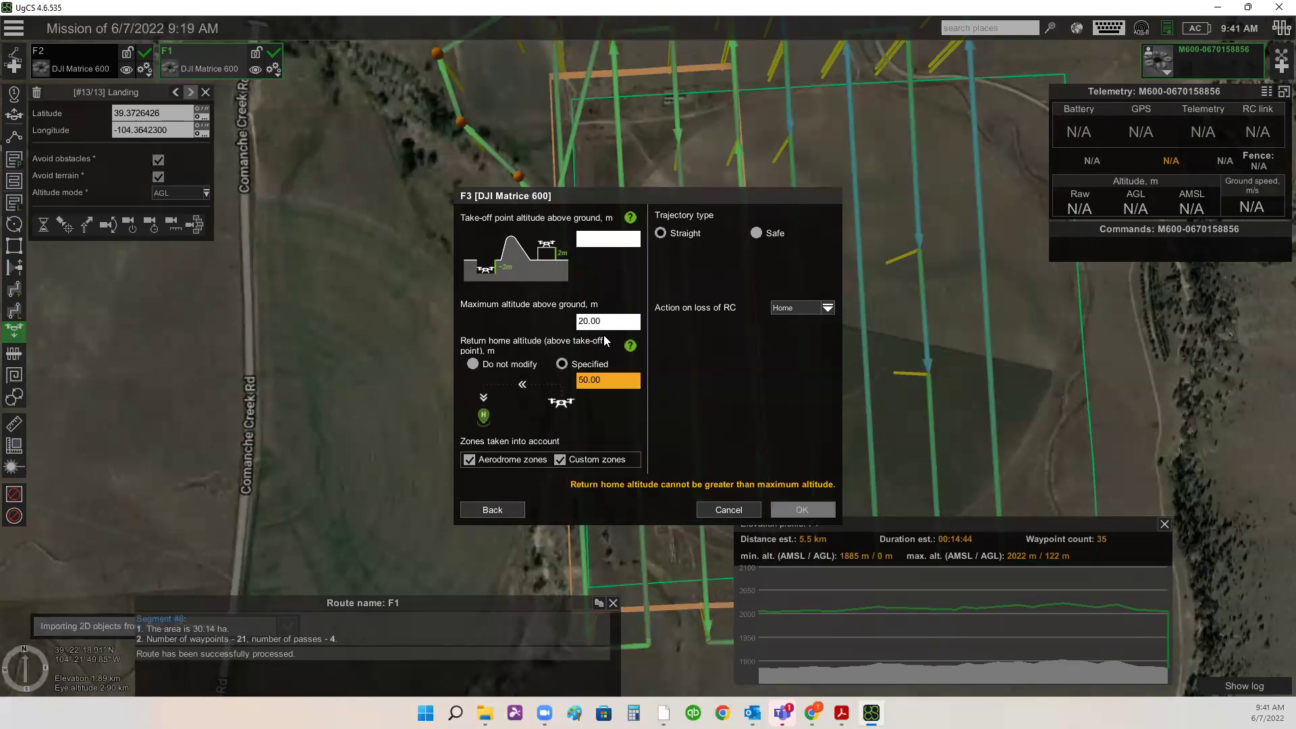
{"action": "type", "text": "14"}
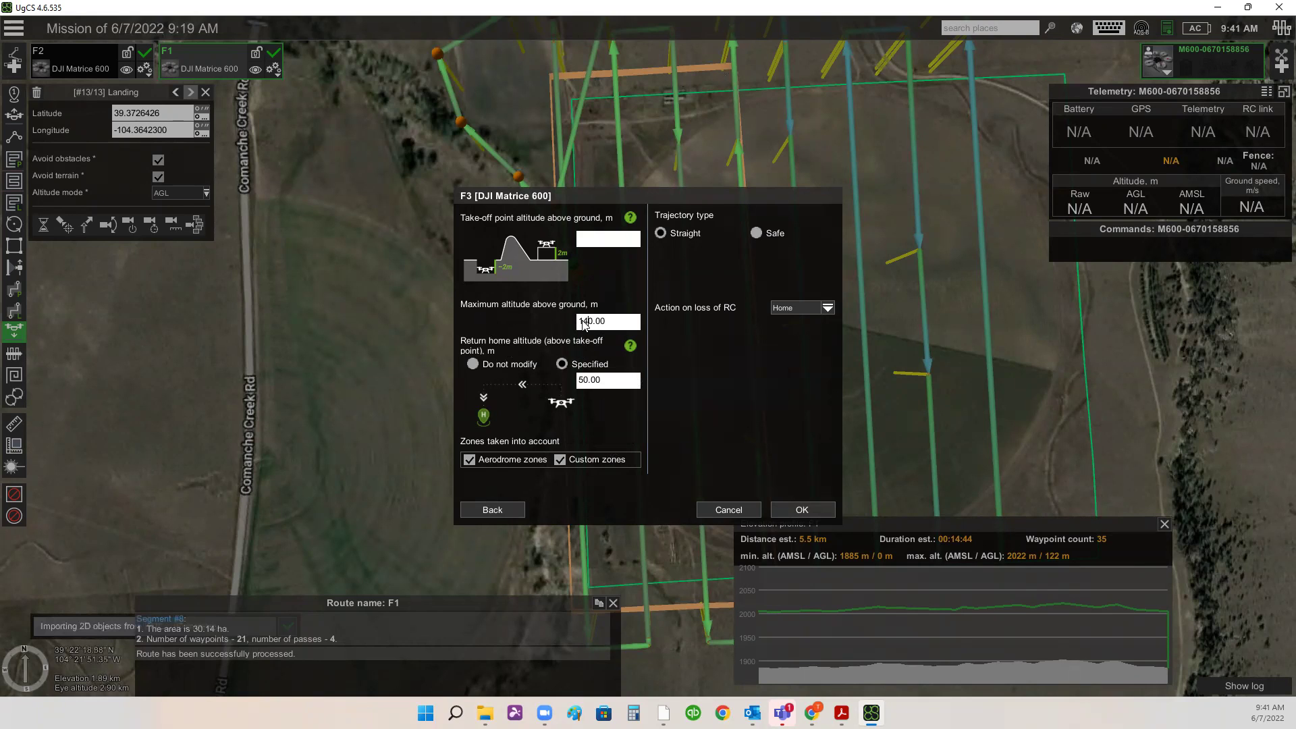
{"action": "key", "text": "BackSpace"}
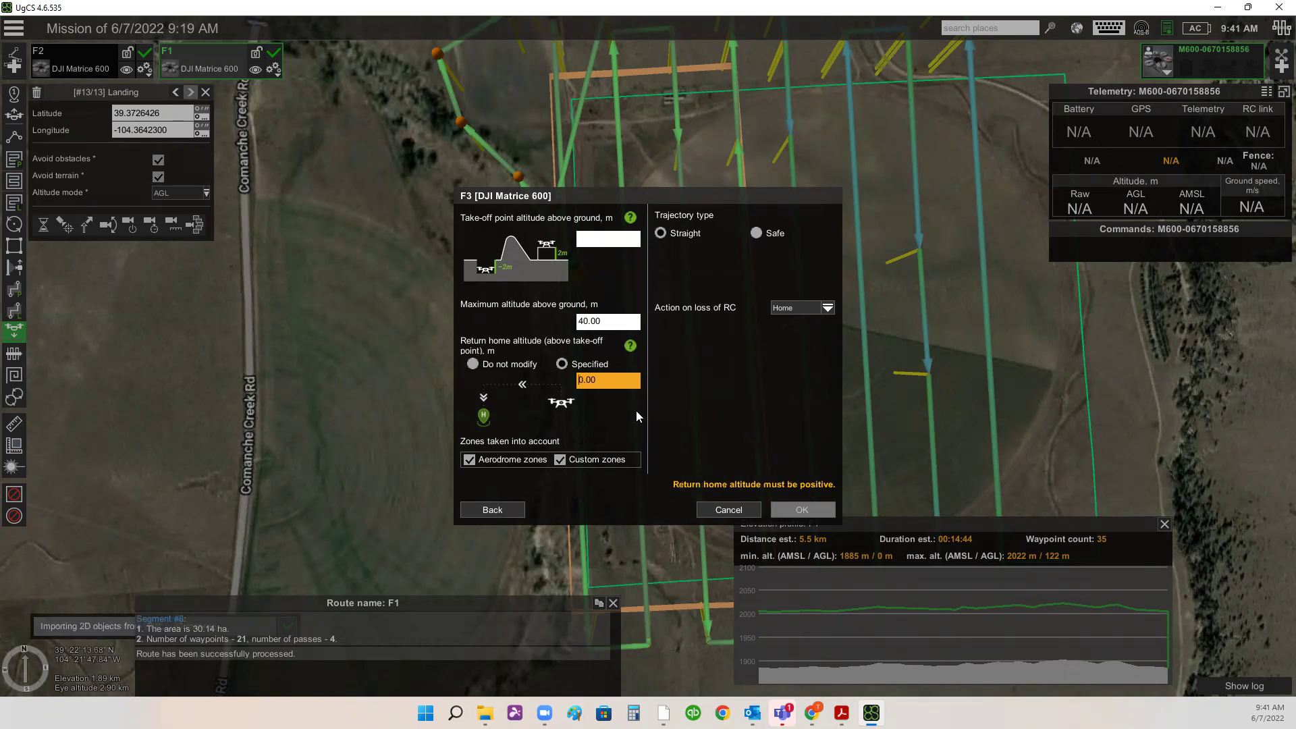
{"action": "key", "text": "BackSpace"}
{"action": "type", "text": "12"}
{"action": "left_click", "coordinate": [582, 322]}
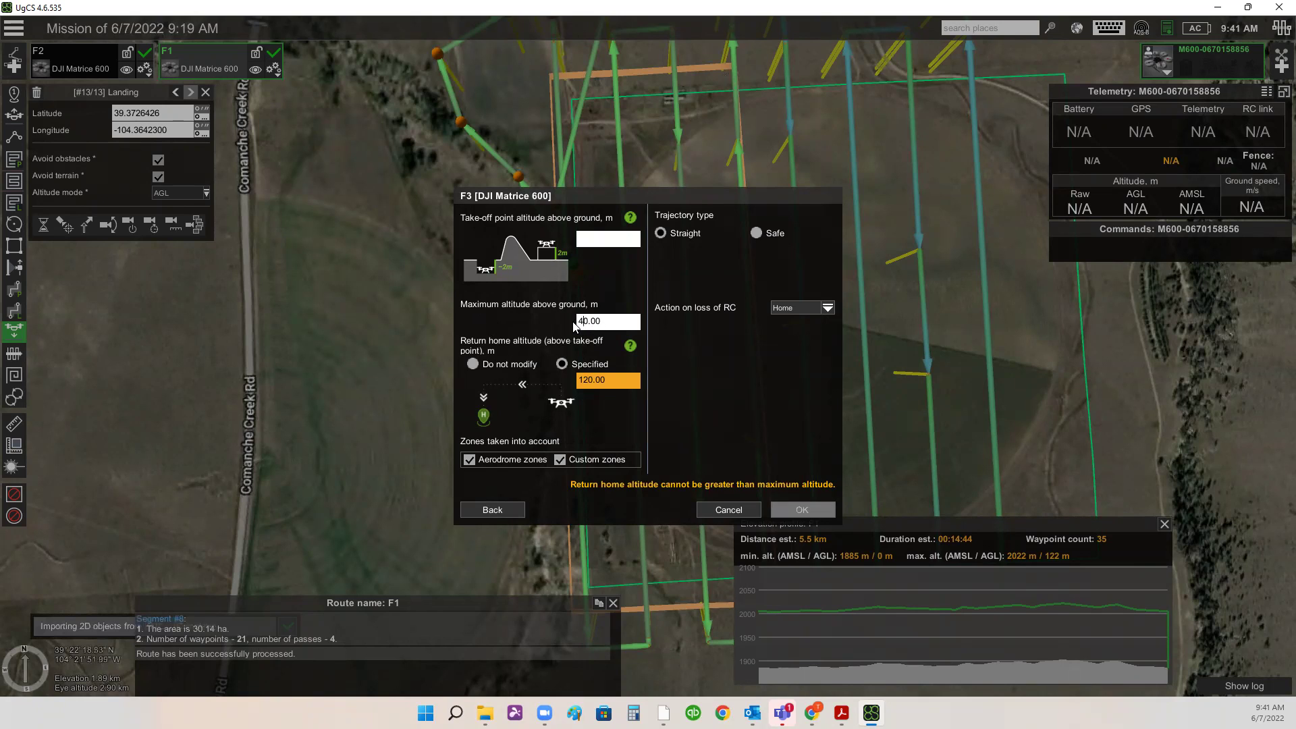
{"action": "key", "text": "BackSpace"}
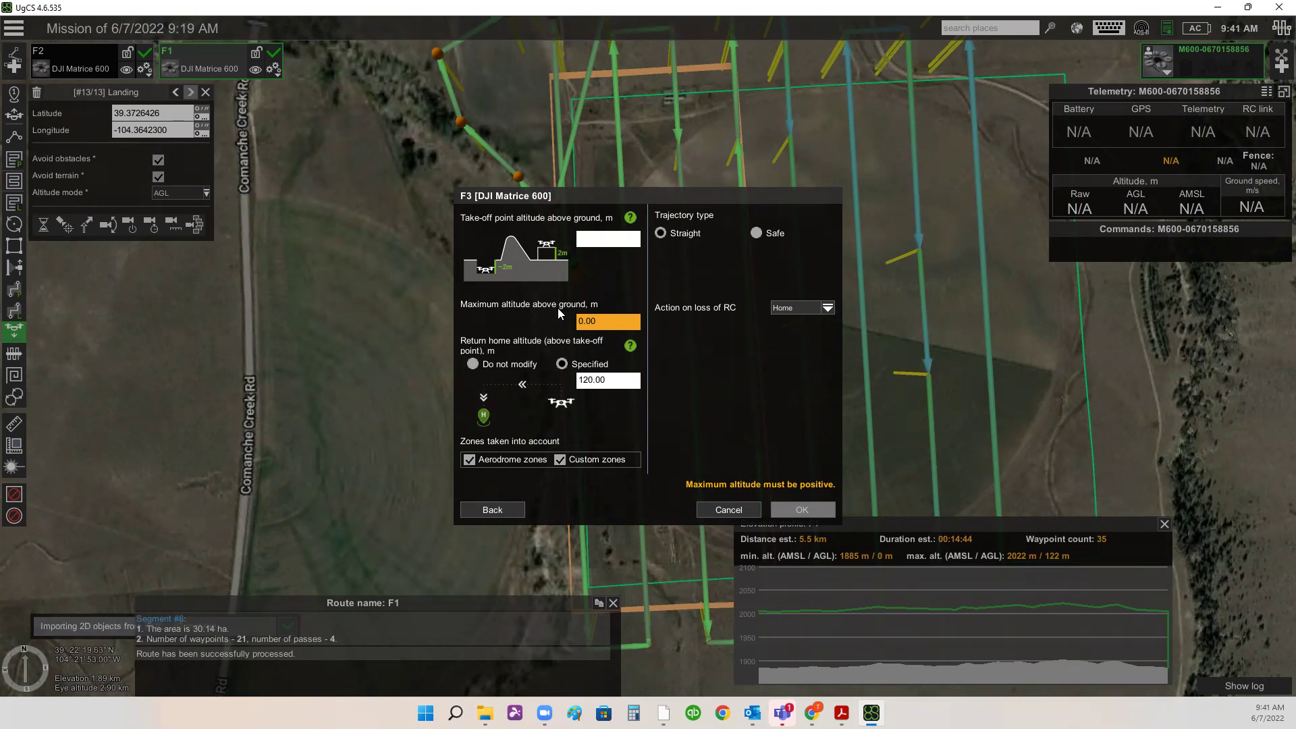
{"action": "type", "text": "34"}
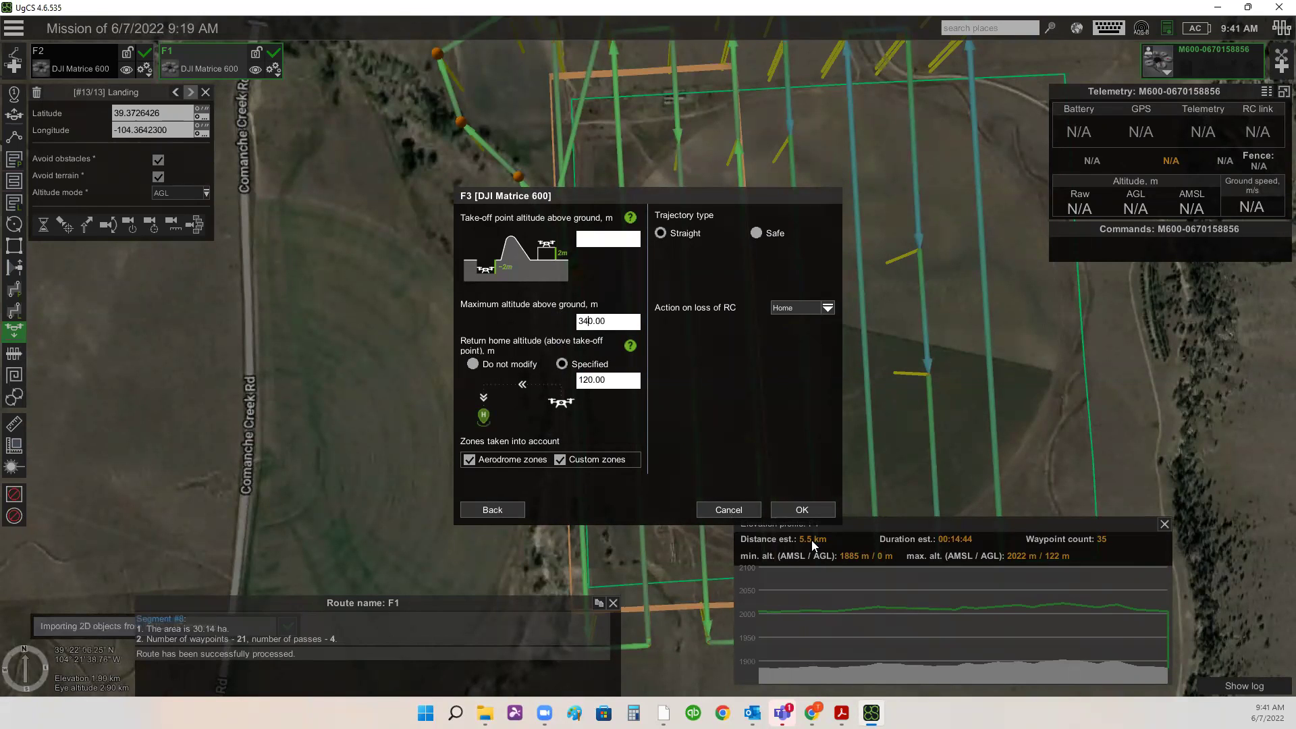
{"action": "left_click", "coordinate": [809, 512]}
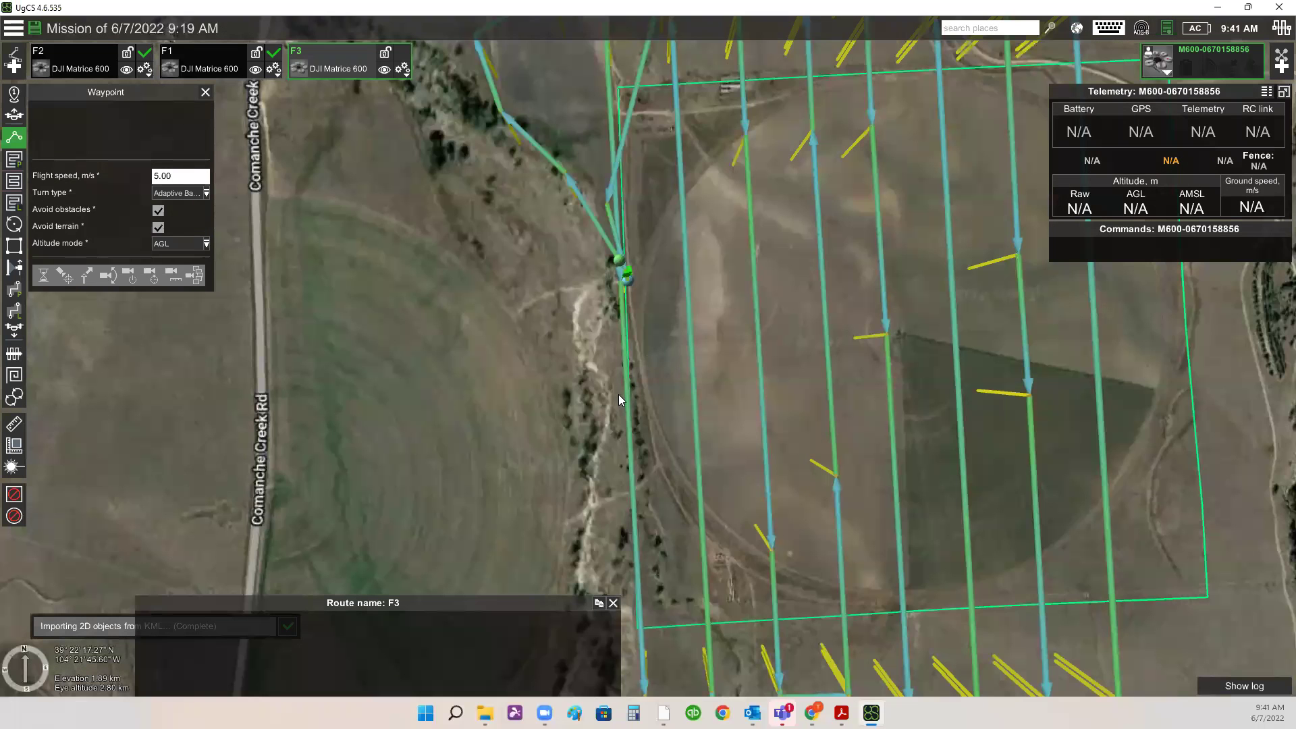
- Set the flight speed for F3's new waypoints to 7 m/s
{"action": "left_click_drag", "start_coordinate": [618, 394], "coordinate": [559, 348]}
{"action": "left_click_drag", "start_coordinate": [666, 386], "coordinate": [633, 332]}
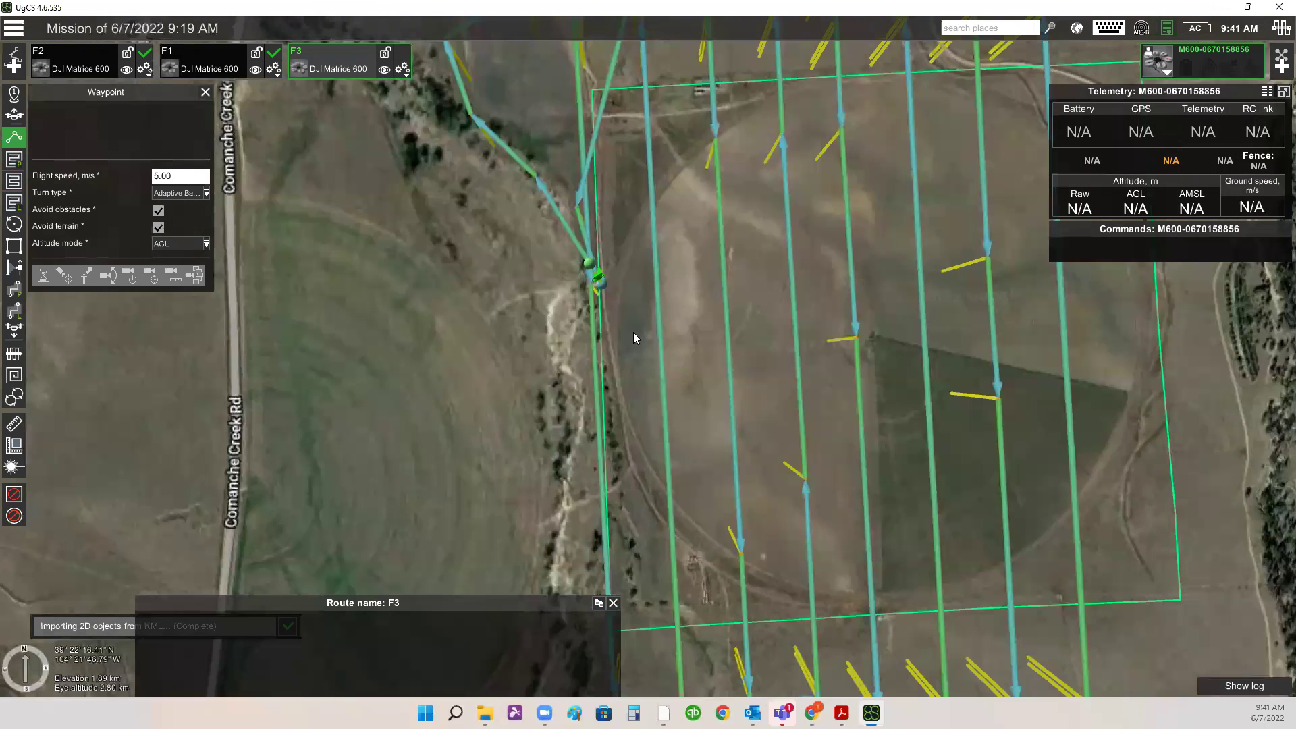
{"action": "scroll", "coordinate": [616, 320], "scroll_direction": "up", "scroll_amount": 1}
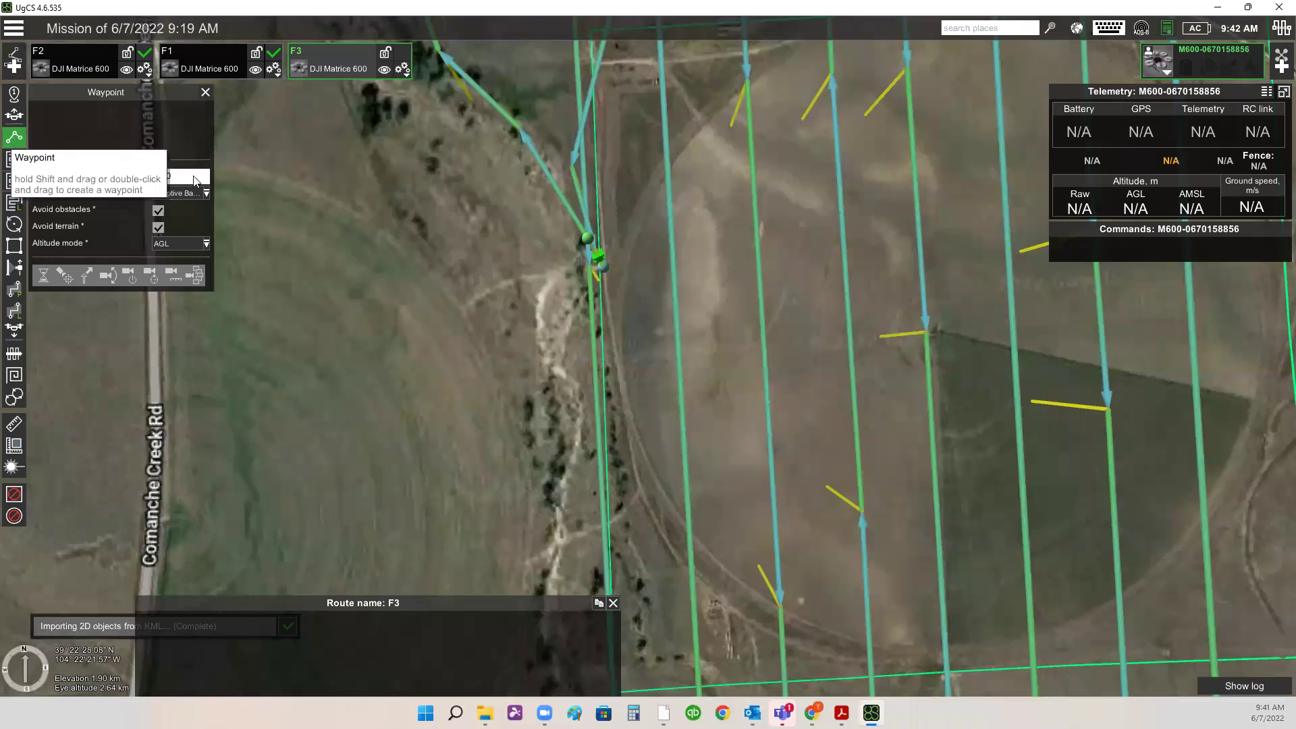
{"action": "scroll", "coordinate": [609, 282], "scroll_direction": "up", "scroll_amount": 1}
{"action": "scroll", "coordinate": [595, 273], "scroll_direction": "up", "scroll_amount": 2}
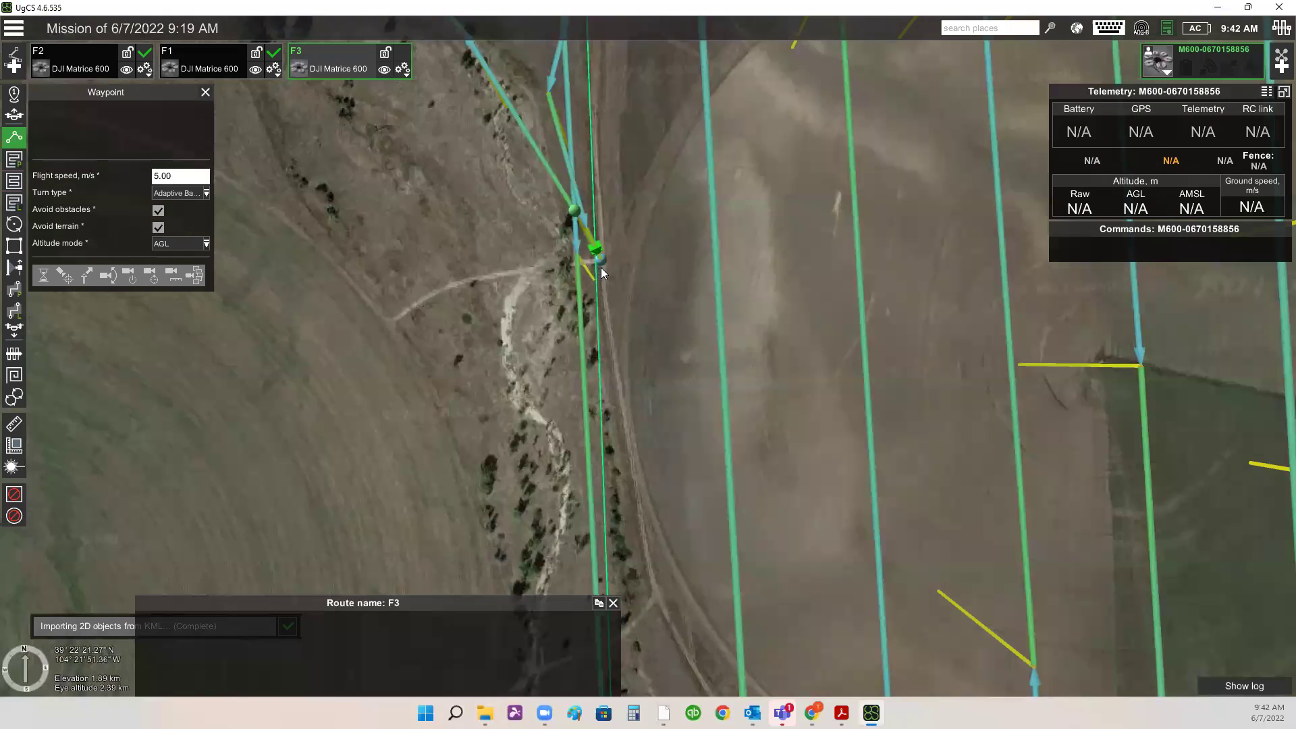
{"action": "left_click", "coordinate": [161, 177]}
{"action": "left_click", "coordinate": [161, 177]}
{"action": "key", "text": "BackSpace"}
{"action": "type", "text": "7"}
- Place F3's waypoint 1 at the shared take-off spot, waypoint 2 about 167 m northwest, and waypoints 3 to 5 curving west and south over the neighbouring field
{"action": "scroll", "coordinate": [603, 293], "scroll_direction": "up", "scroll_amount": 3}
{"action": "left_click_drag", "start_coordinate": [602, 293], "coordinate": [669, 286]}
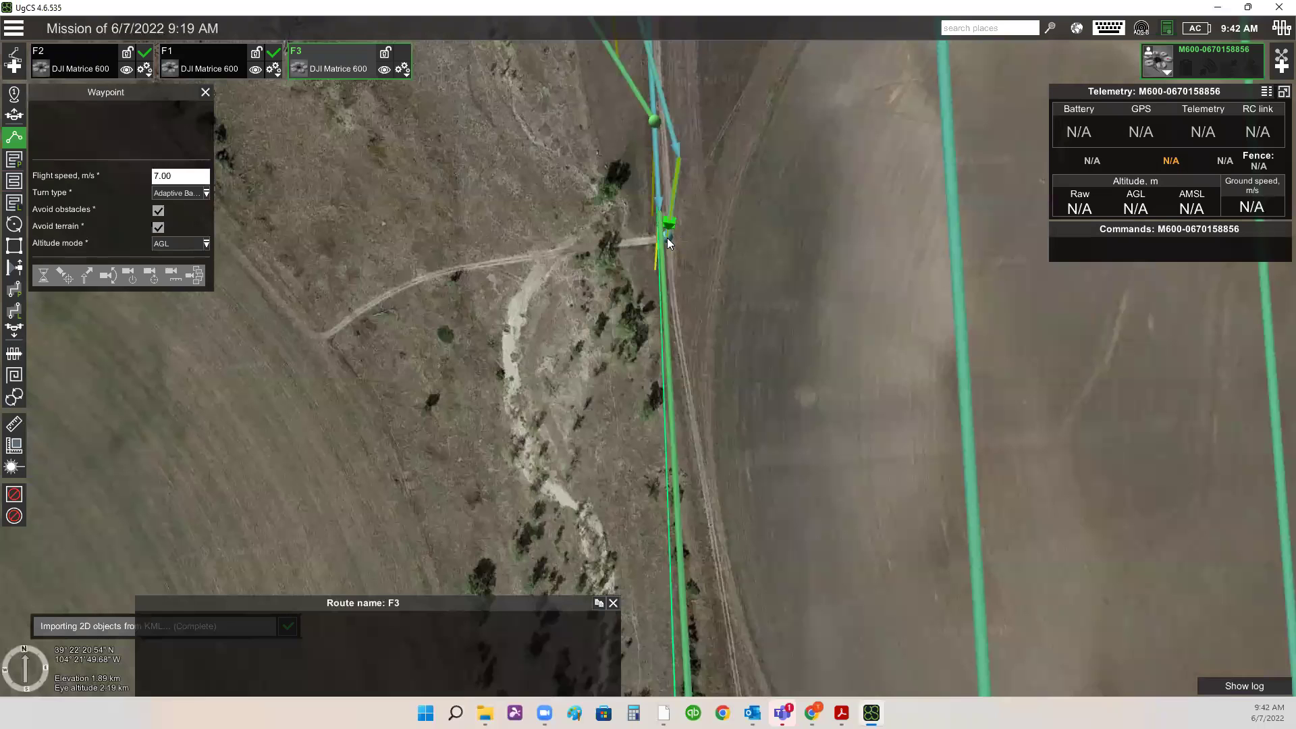
{"action": "left_click", "coordinate": [667, 238]}
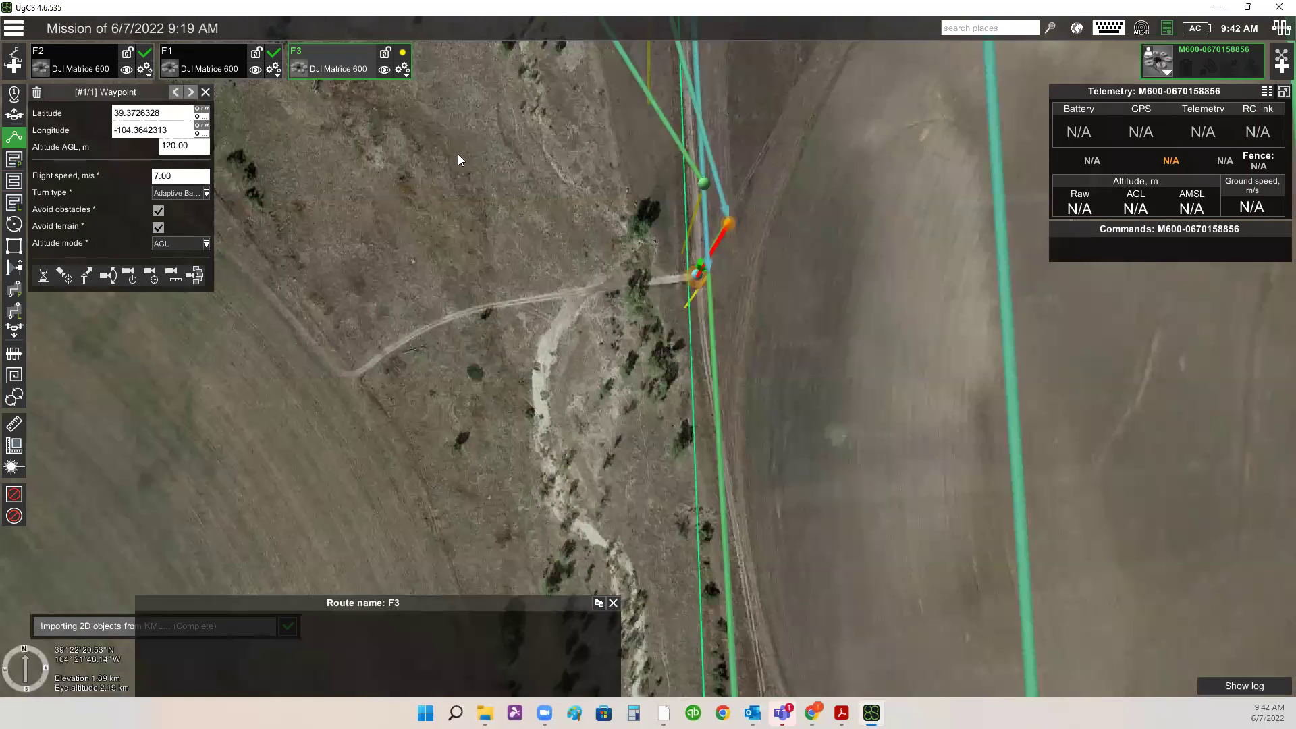
{"action": "left_click", "coordinate": [458, 160]}
{"action": "scroll", "coordinate": [471, 258], "scroll_direction": "down", "scroll_amount": 2}
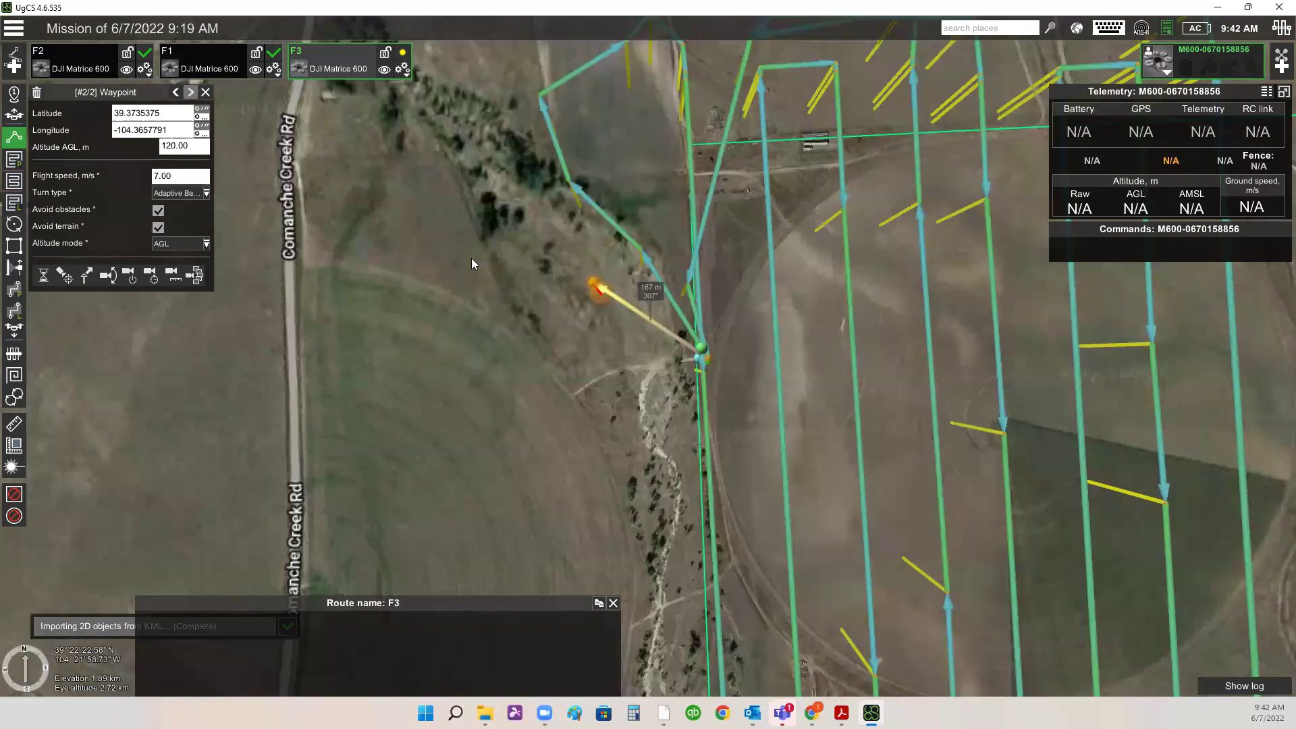
{"action": "left_click", "coordinate": [439, 243]}
{"action": "left_click", "coordinate": [382, 314]}
{"action": "left_click", "coordinate": [392, 422]}
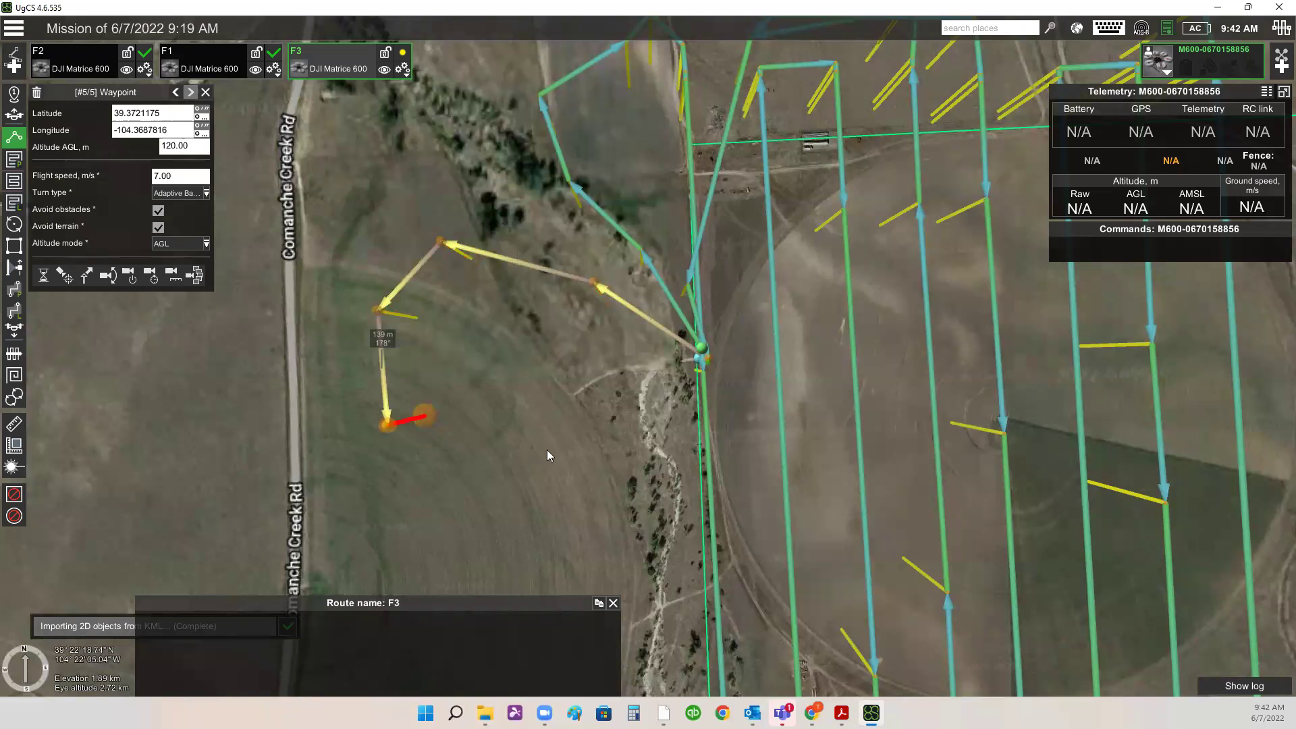
- Add F3's waypoints 6 and 7 east of waypoint 5, close together just west of the creek and facing the site
{"action": "scroll", "coordinate": [526, 374], "scroll_direction": "down", "scroll_amount": 1}
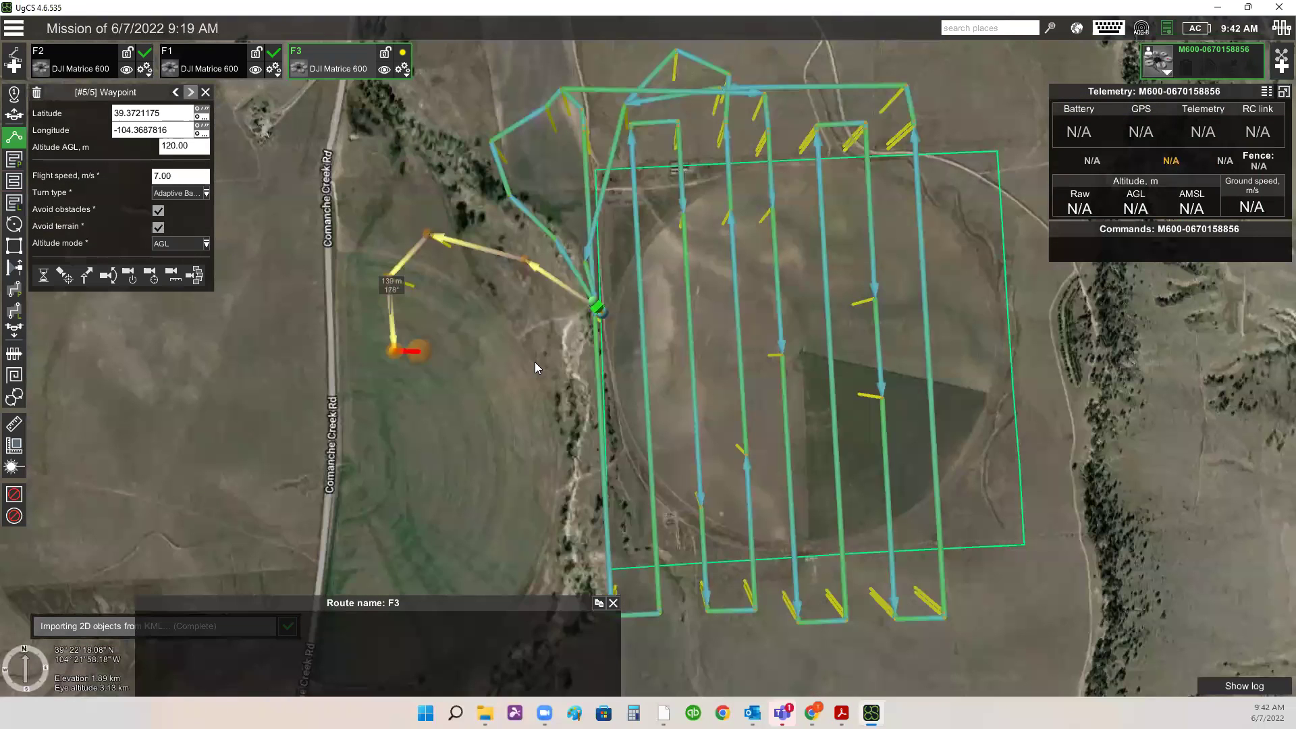
{"action": "left_click", "coordinate": [570, 354]}
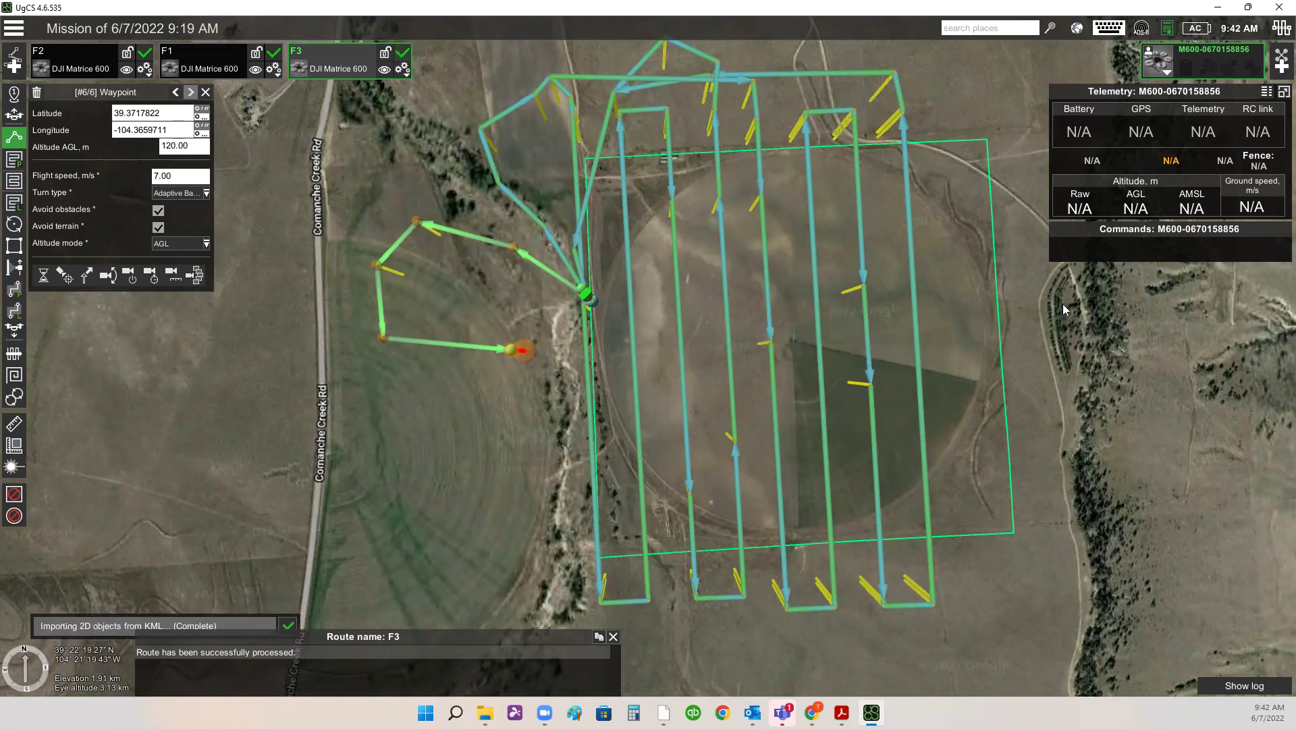
{"action": "scroll", "coordinate": [547, 345], "scroll_direction": "up", "scroll_amount": 1}
{"action": "left_click", "coordinate": [544, 350]}
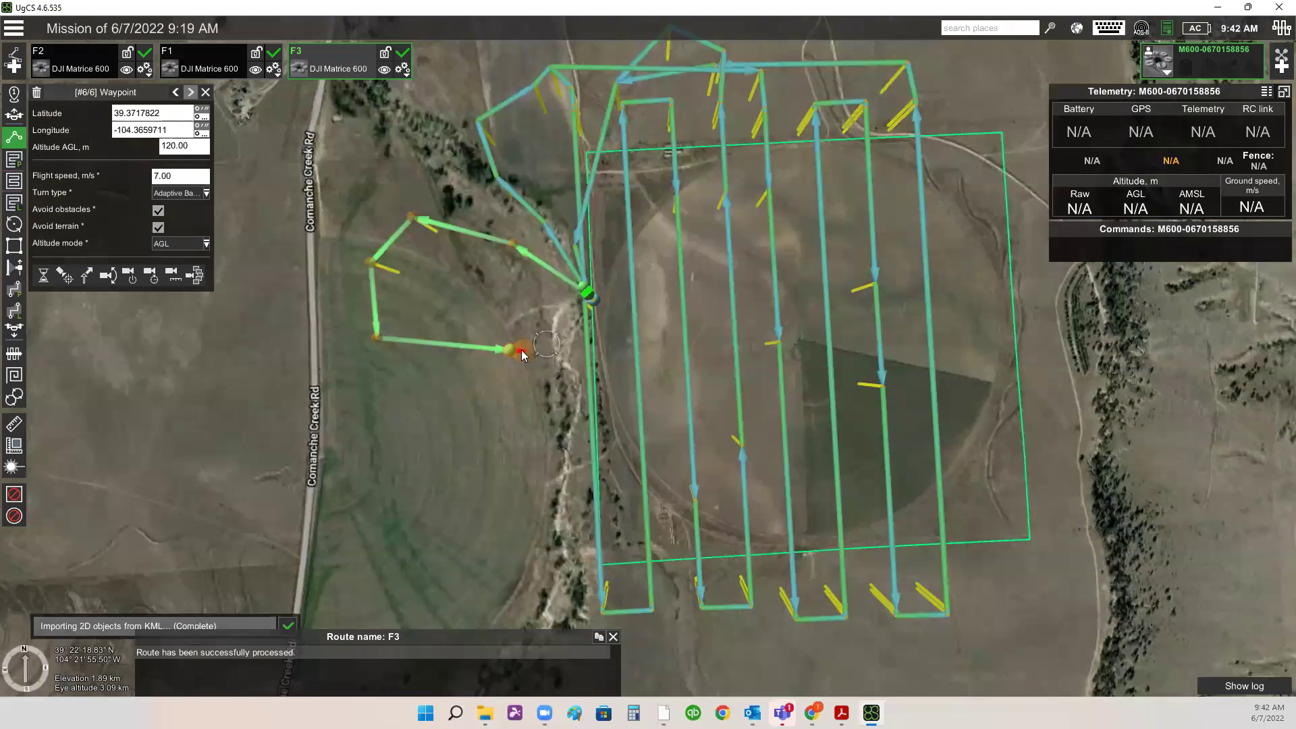
- Add F3's waypoint 8 just beyond the site's east boundary and adjust it to lie about 972 m due east of waypoint 7
{"action": "scroll", "coordinate": [543, 348], "scroll_direction": "up", "scroll_amount": 2}
{"action": "scroll", "coordinate": [585, 365], "scroll_direction": "down", "scroll_amount": 1}
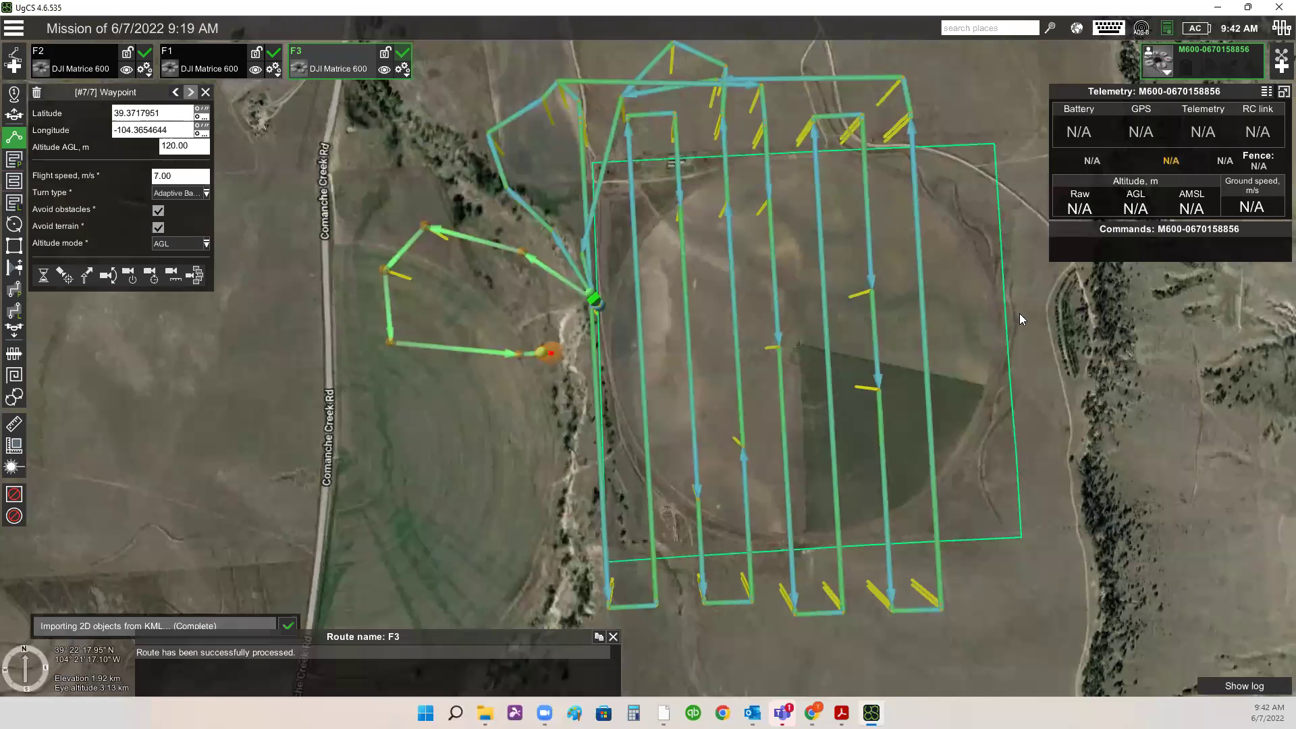
{"action": "left_click", "coordinate": [1023, 317]}
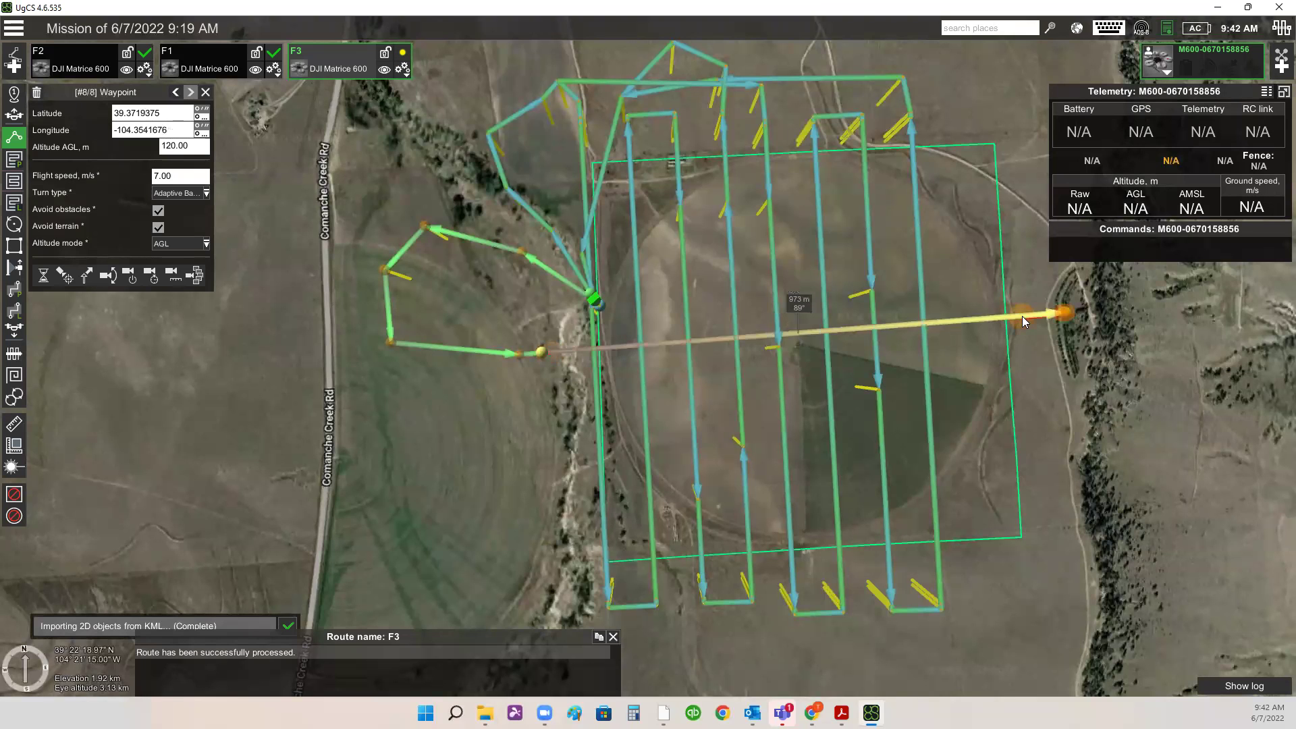
{"action": "left_click_drag", "start_coordinate": [1023, 326], "coordinate": [1022, 339]}
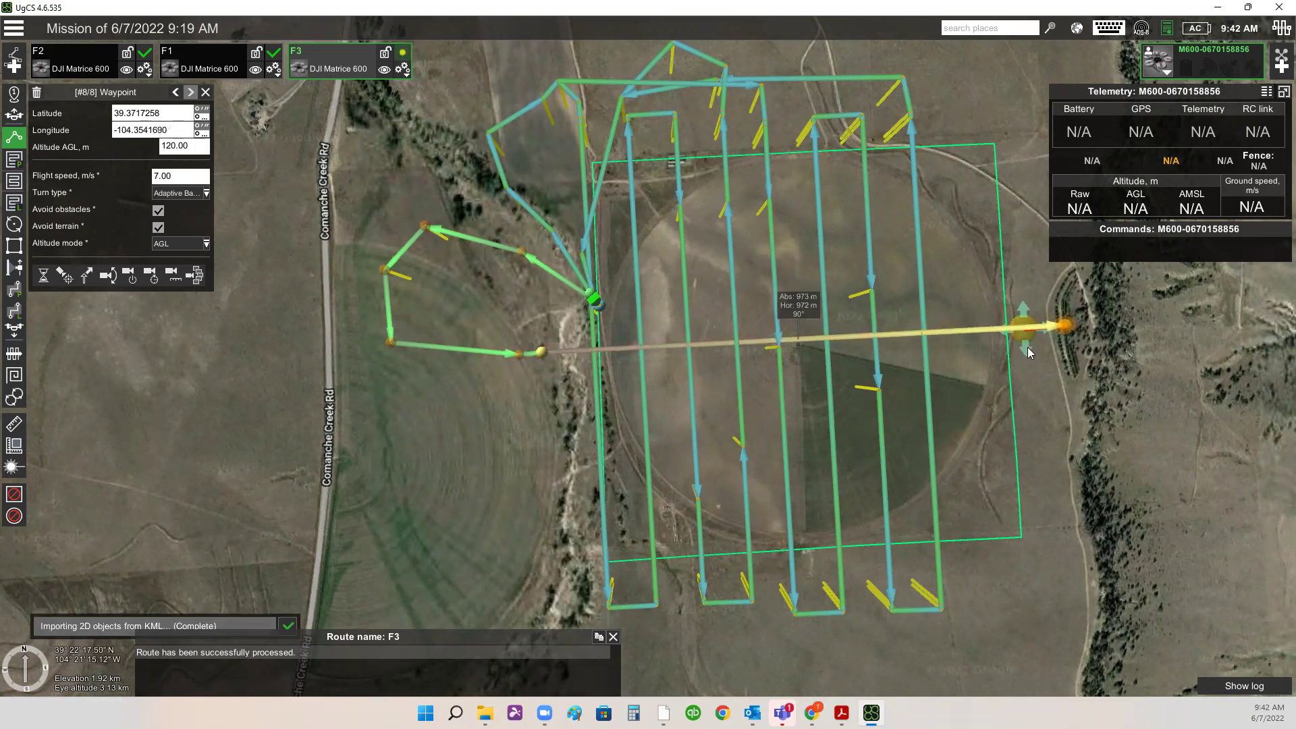
- Add F3's waypoint 9 a short way east of waypoint 8, and waypoint 10 north of it, beyond the site's northeast corner
{"action": "left_click_drag", "start_coordinate": [426, 323], "coordinate": [347, 290]}
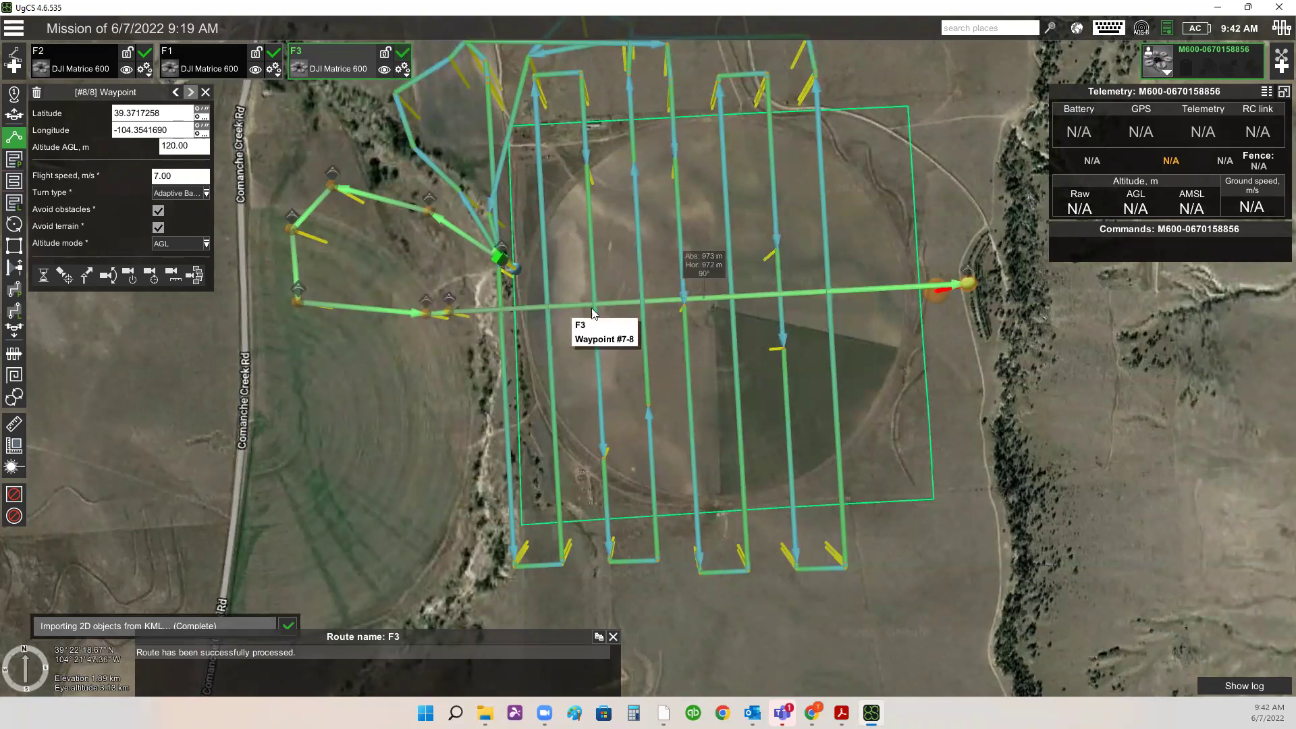
{"action": "left_click_drag", "start_coordinate": [887, 377], "coordinate": [839, 403]}
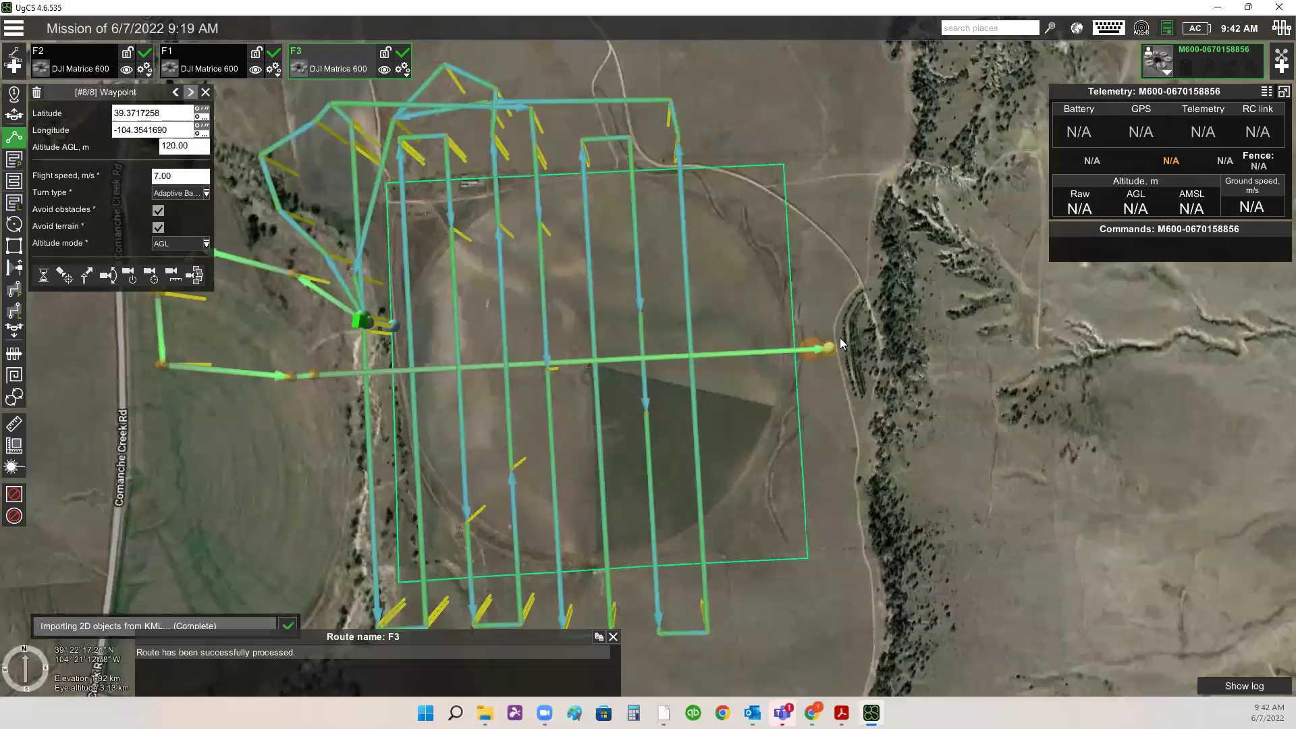
{"action": "scroll", "coordinate": [840, 338], "scroll_direction": "up", "scroll_amount": 2}
{"action": "left_click", "coordinate": [867, 336]}
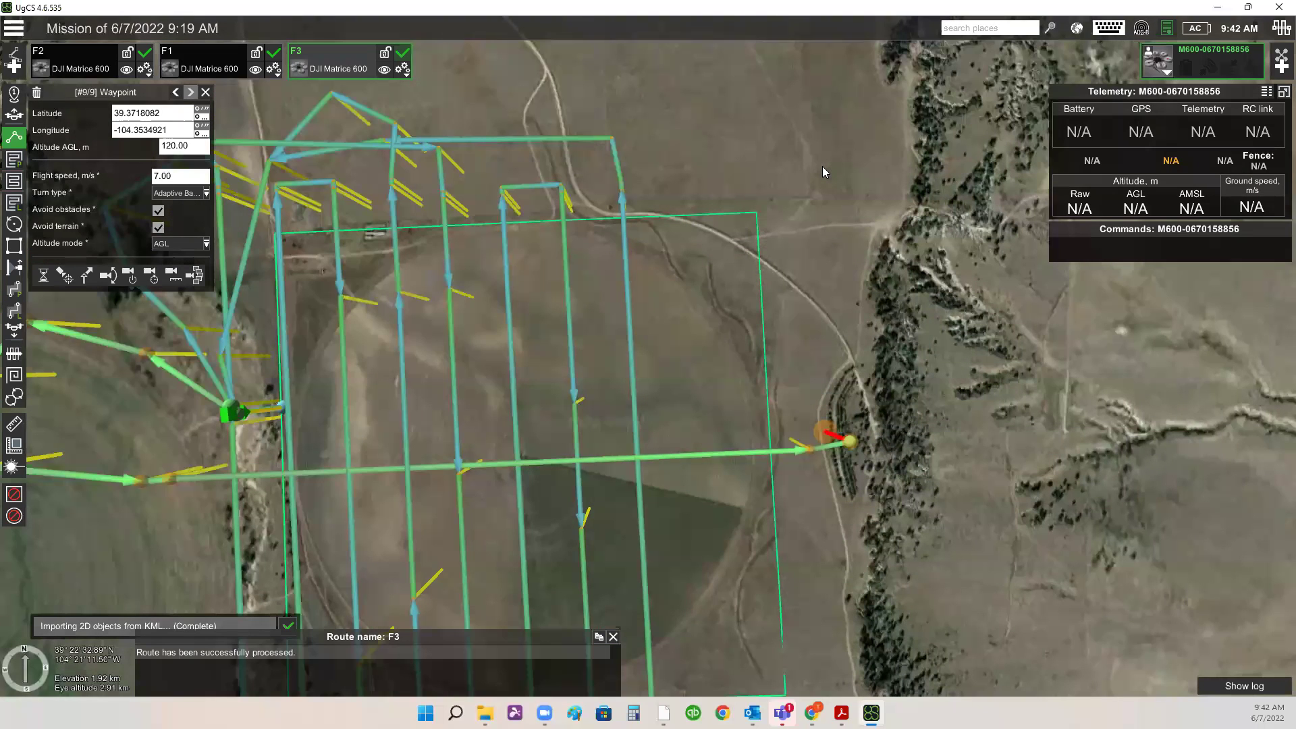
{"action": "left_click", "coordinate": [823, 166]}
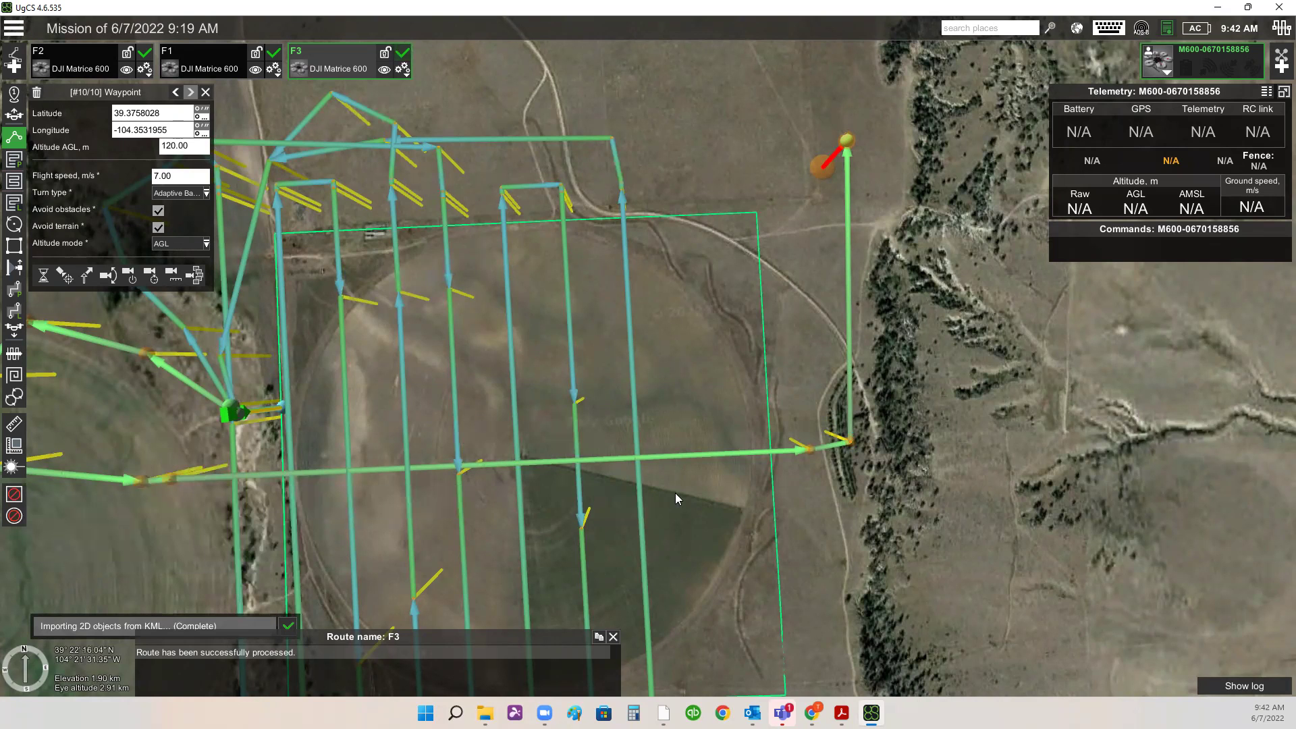
{"action": "scroll", "coordinate": [733, 539], "scroll_direction": "down", "scroll_amount": 1}
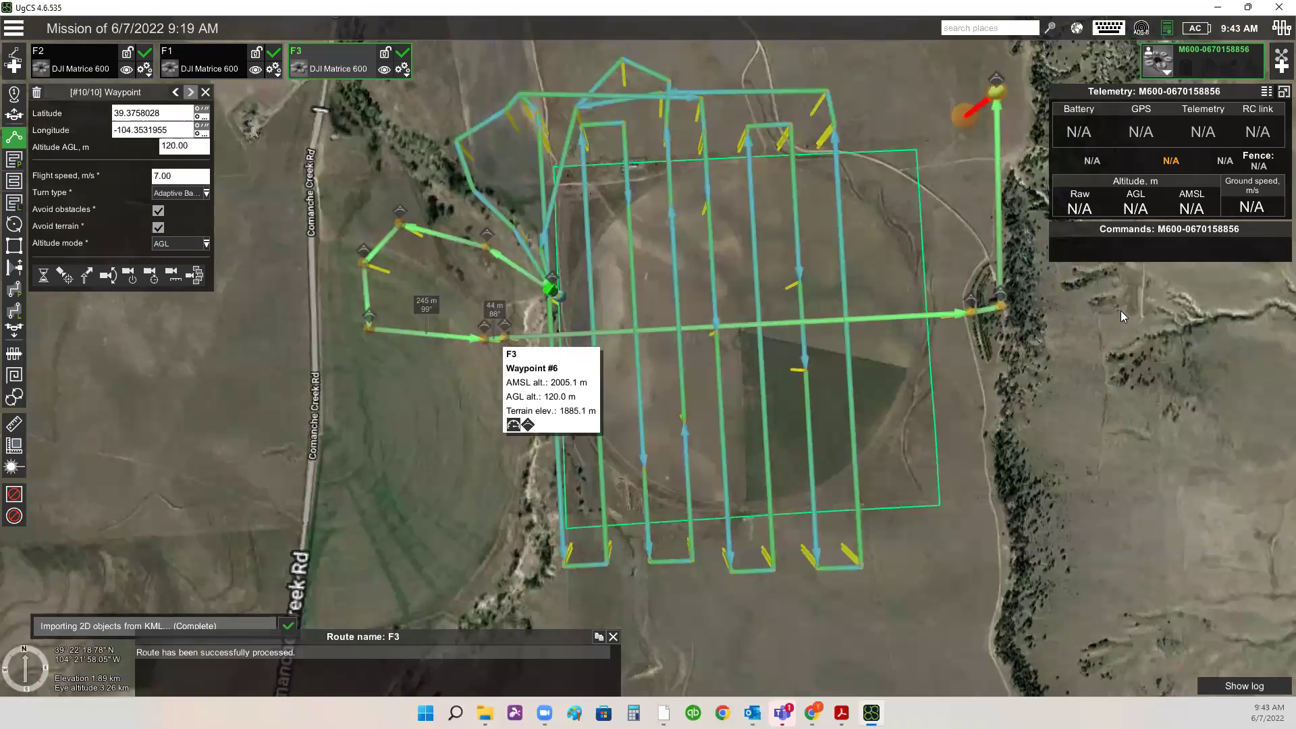
{"action": "left_click_drag", "start_coordinate": [1121, 311], "coordinate": [1062, 423]}
{"action": "scroll", "coordinate": [1062, 417], "scroll_direction": "down", "scroll_amount": 4}
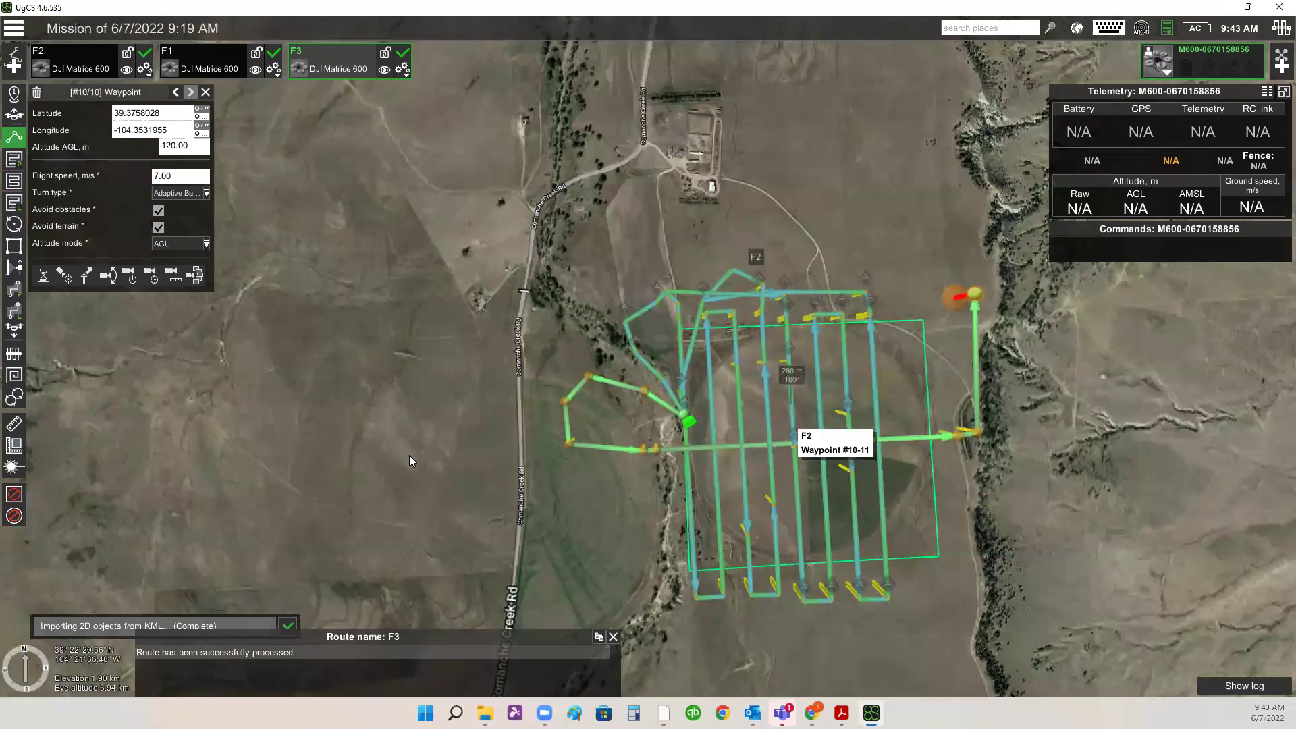
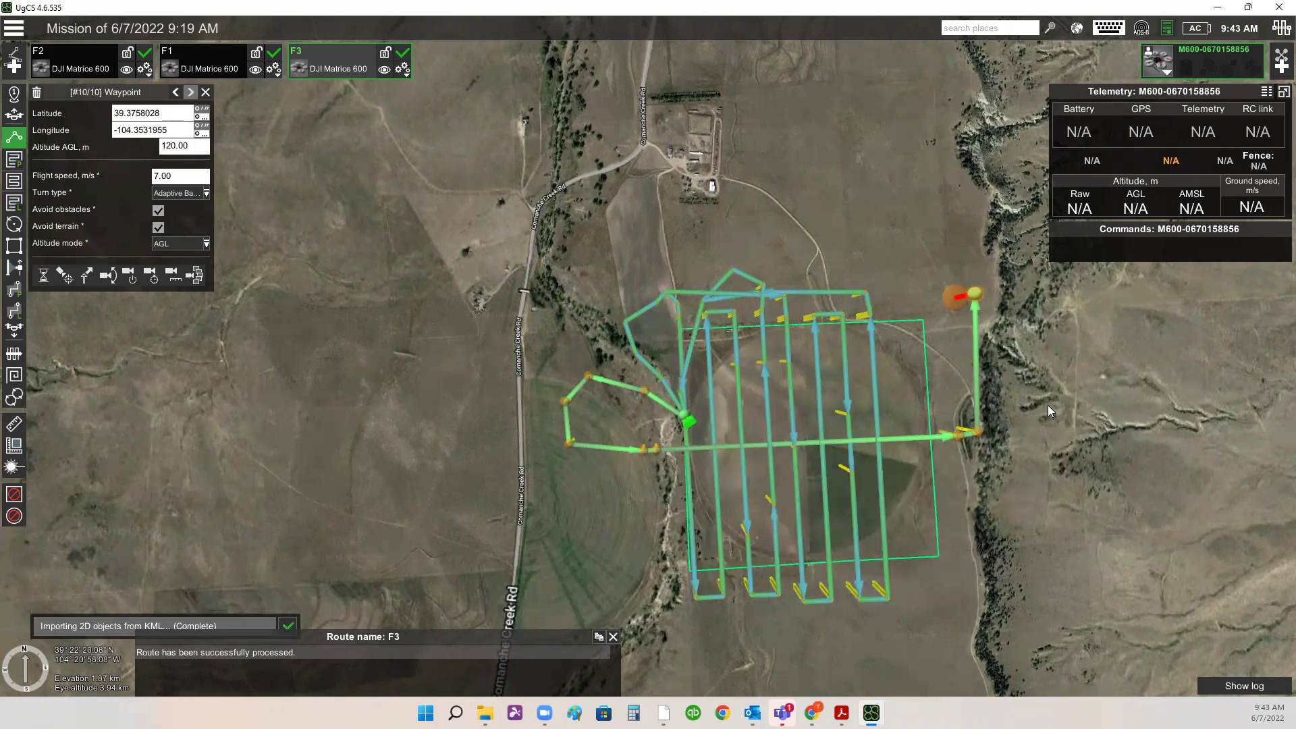
- Add F3's waypoint 11 a short way northwest of waypoint 10, beyond the site's northeast corner
{"action": "scroll", "coordinate": [1050, 407], "scroll_direction": "up", "scroll_amount": 1}
{"action": "left_click_drag", "start_coordinate": [407, 436], "coordinate": [728, 436]}
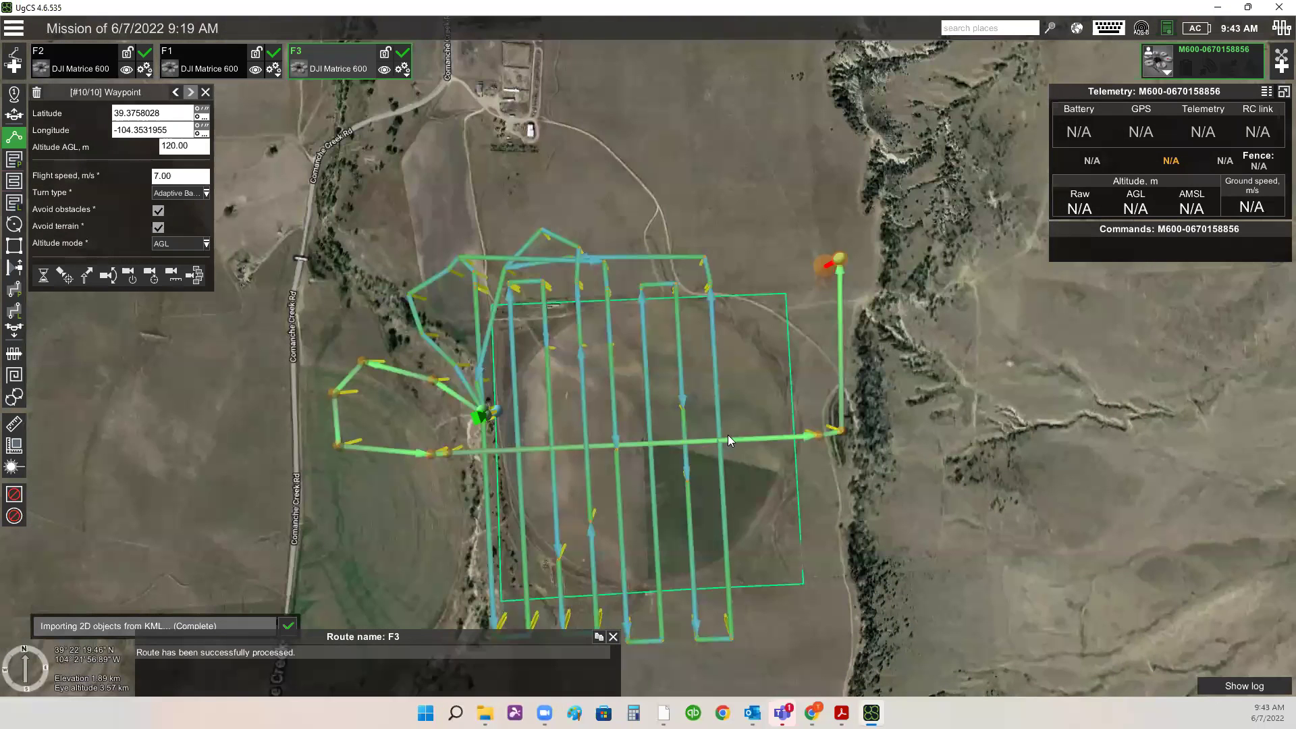
{"action": "mouse_move", "coordinate": [461, 453]}
{"action": "left_click", "coordinate": [790, 240]}
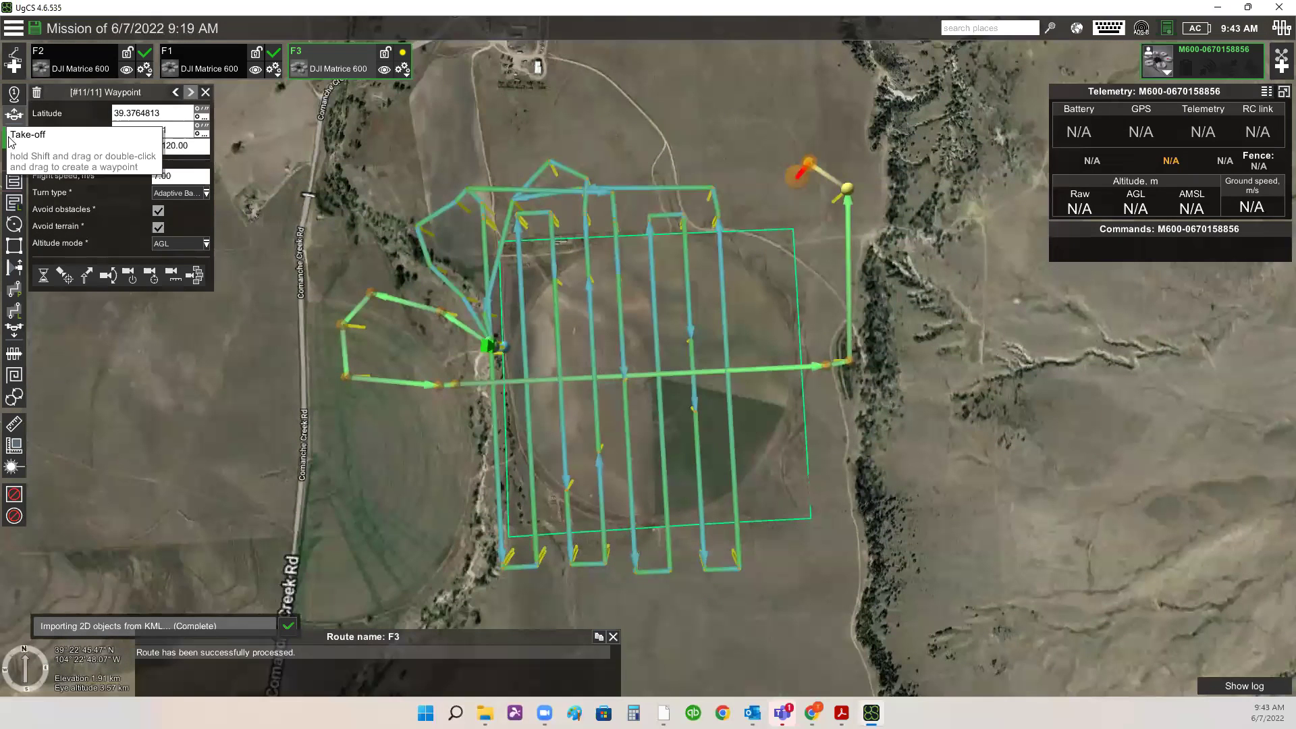
- Add a four-corner area scan at 120 m height along the site's east edge, about 850 m long, east of the existing passes
{"action": "left_click", "coordinate": [12, 202]}
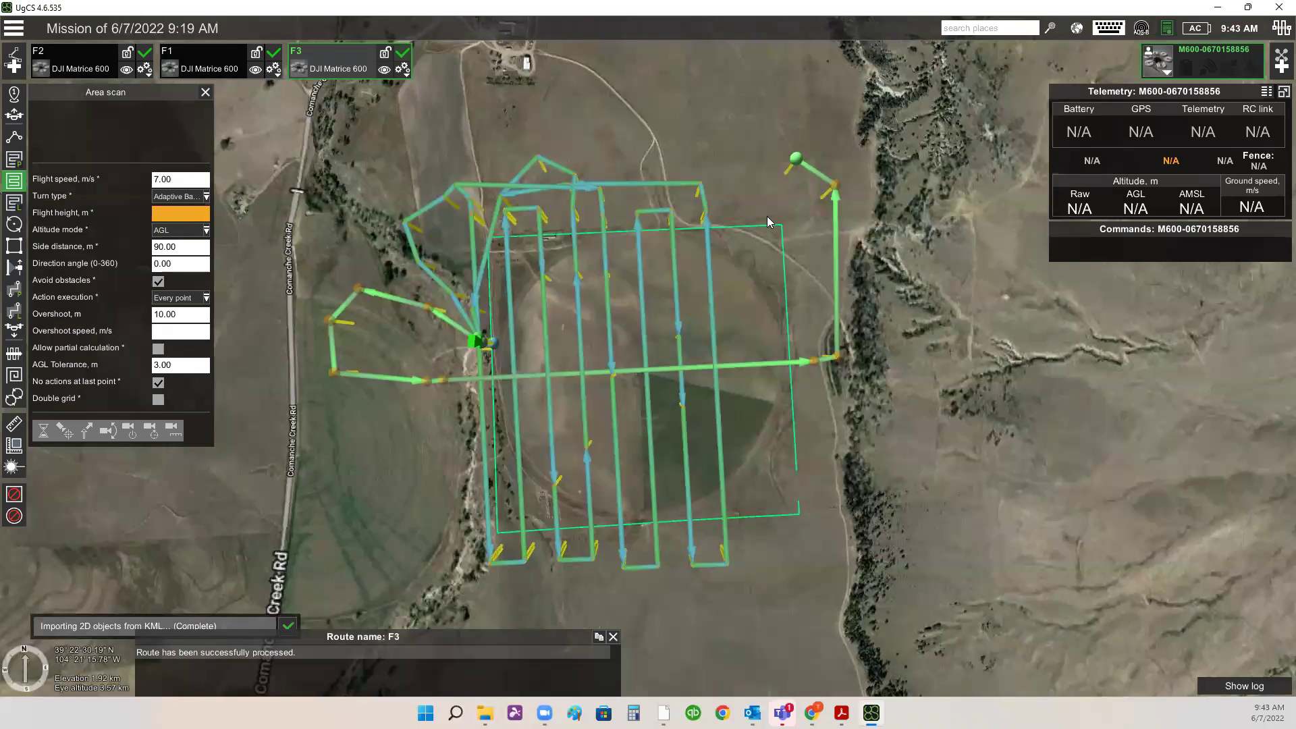
{"action": "left_click", "coordinate": [767, 216]}
{"action": "left_click", "coordinate": [787, 519]}
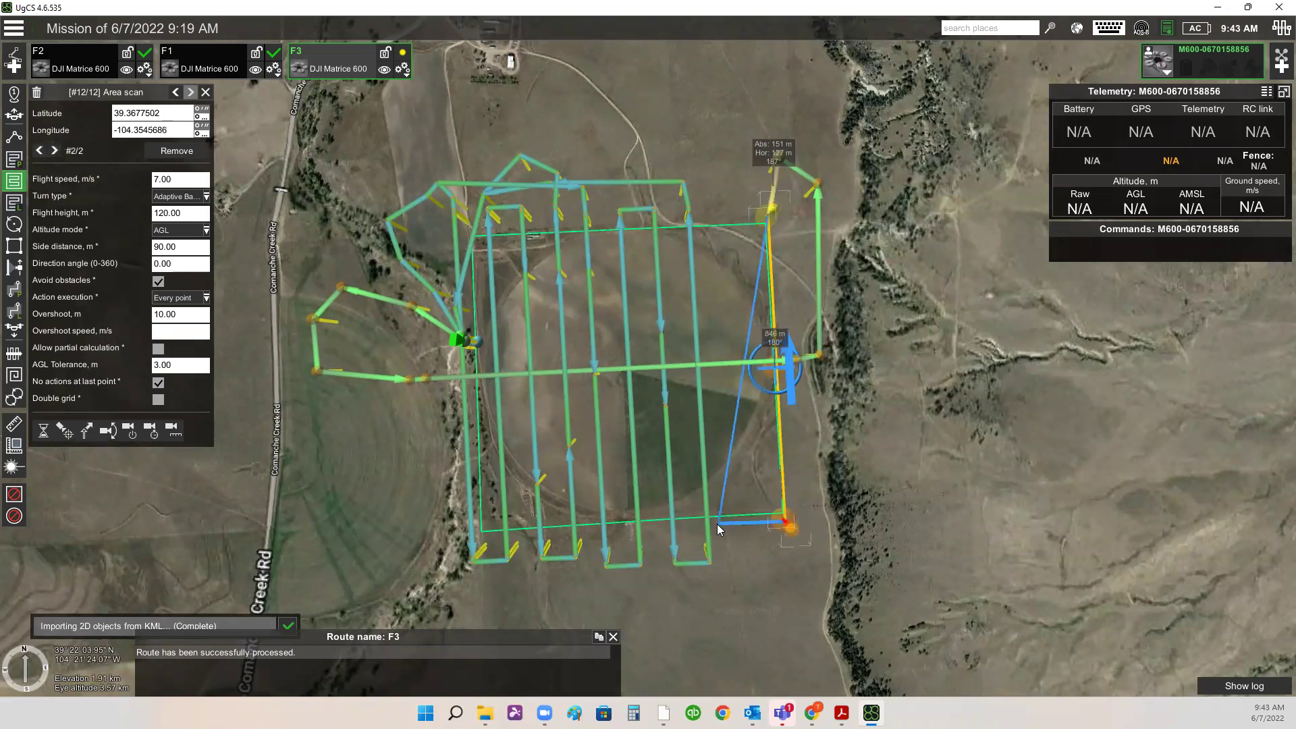
{"action": "left_click", "coordinate": [717, 524]}
{"action": "left_click", "coordinate": [701, 216]}
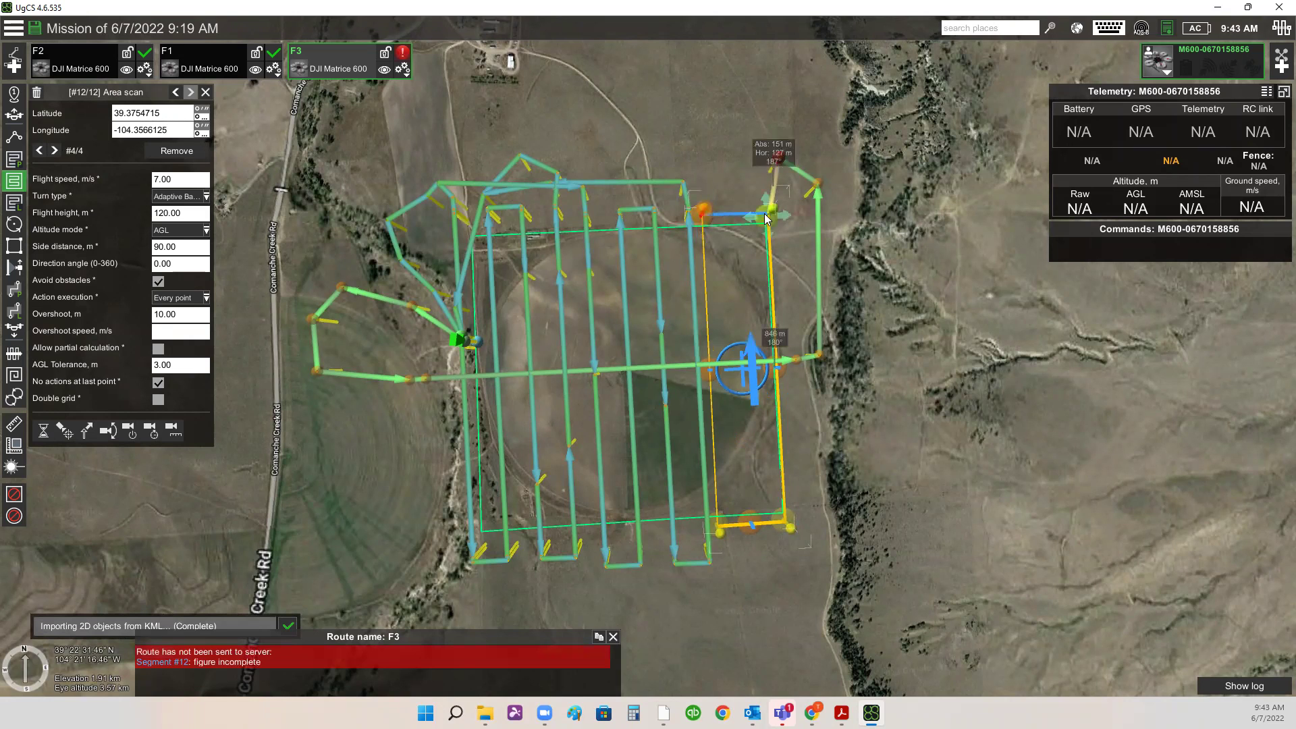
{"action": "left_click_drag", "start_coordinate": [760, 221], "coordinate": [762, 219]}
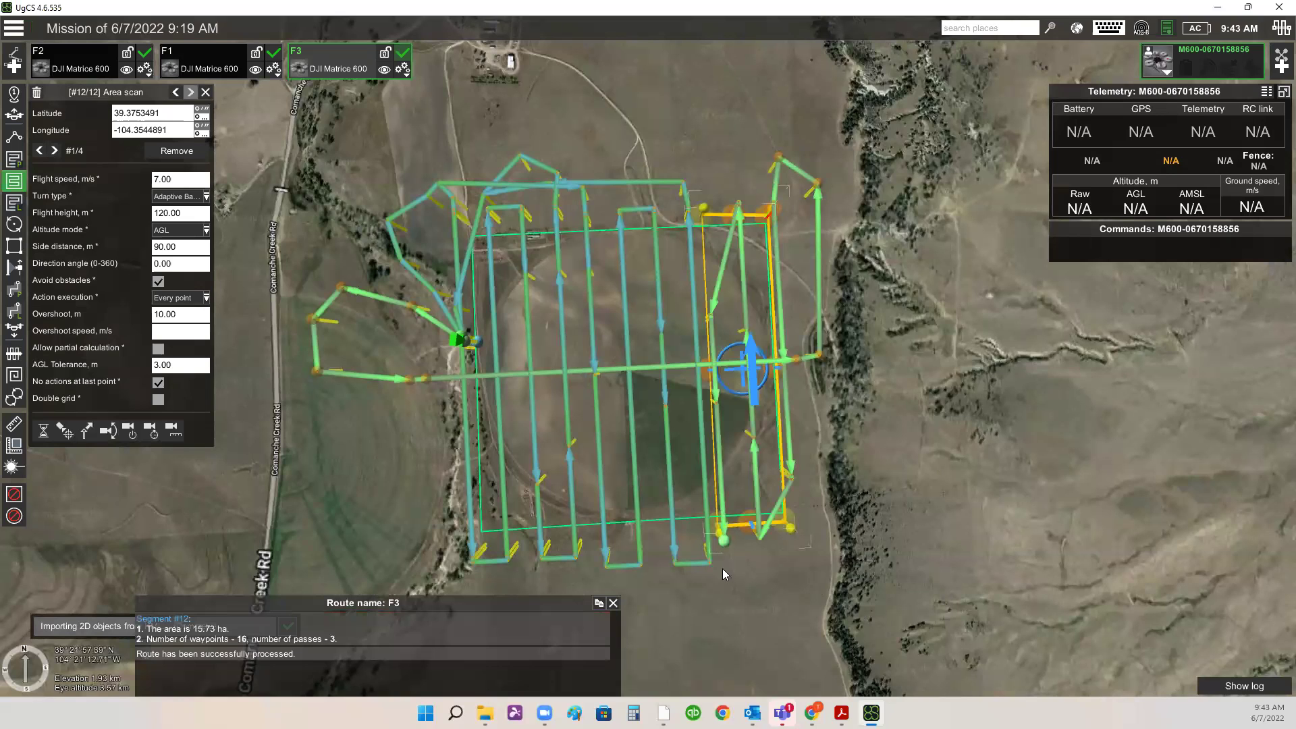
- Narrow the area scan to about 152 m wide by moving its western corners, matching the strip left uncovered by the other routes
{"action": "scroll", "coordinate": [774, 254], "scroll_direction": "up", "scroll_amount": 1}
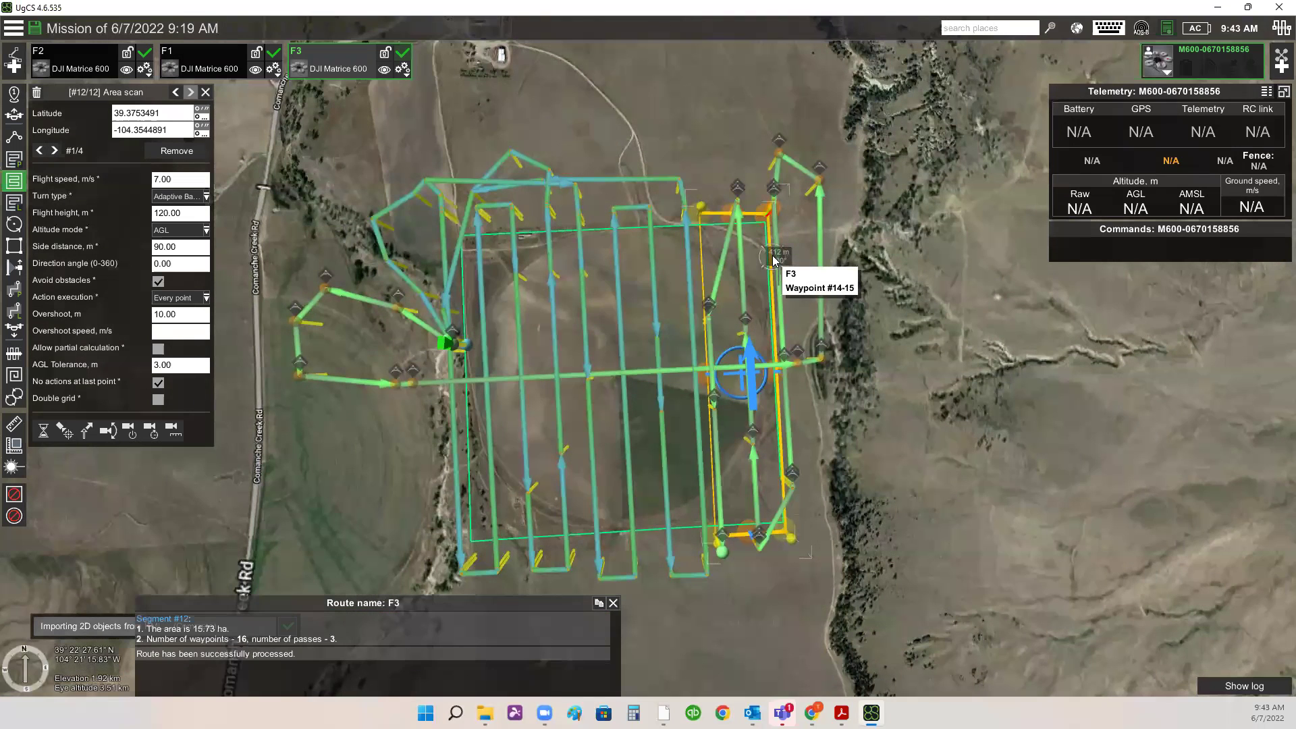
{"action": "scroll", "coordinate": [671, 213], "scroll_direction": "up", "scroll_amount": 3}
{"action": "left_click_drag", "start_coordinate": [680, 202], "coordinate": [688, 206]}
{"action": "left_click_drag", "start_coordinate": [690, 663], "coordinate": [712, 653]}
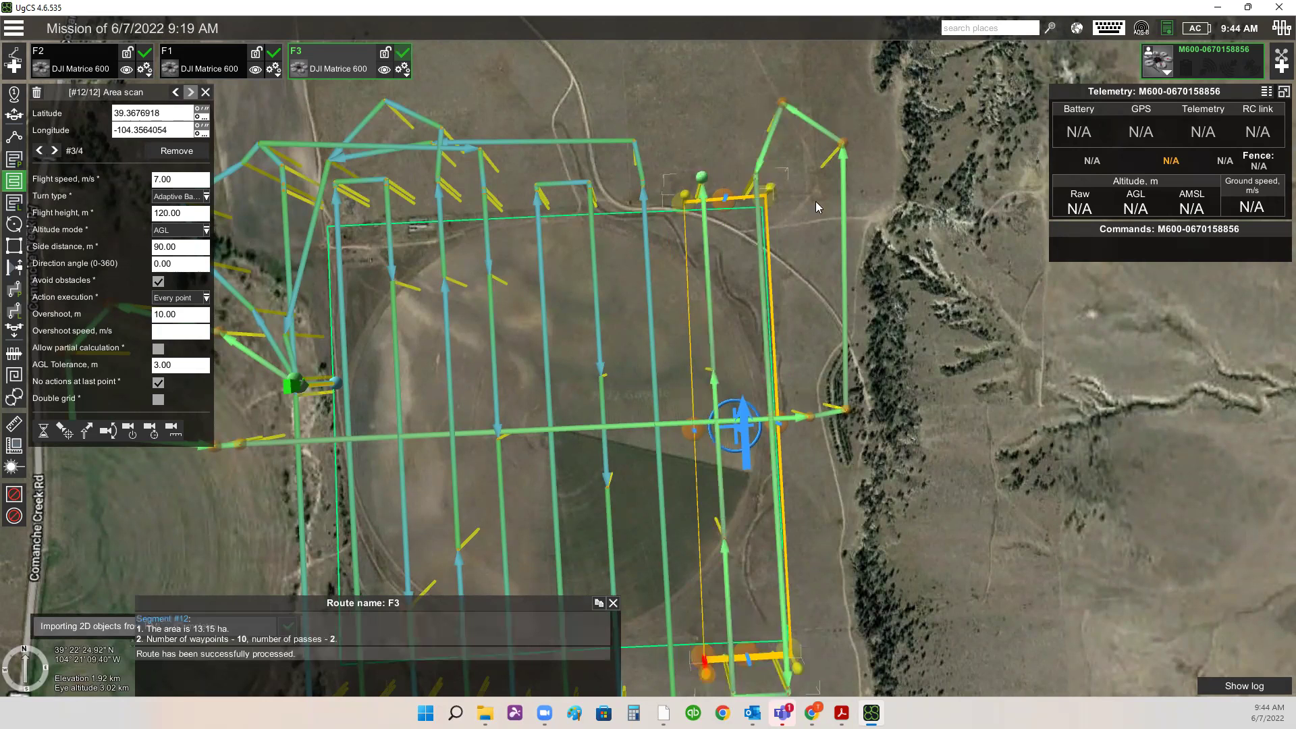
- Try rotating the area scan's flight lines to direction angles of 280.05 and 324.65 degrees
{"action": "mouse_move", "coordinate": [729, 432]}
{"action": "scroll", "coordinate": [737, 435], "scroll_direction": "up", "scroll_amount": 1}
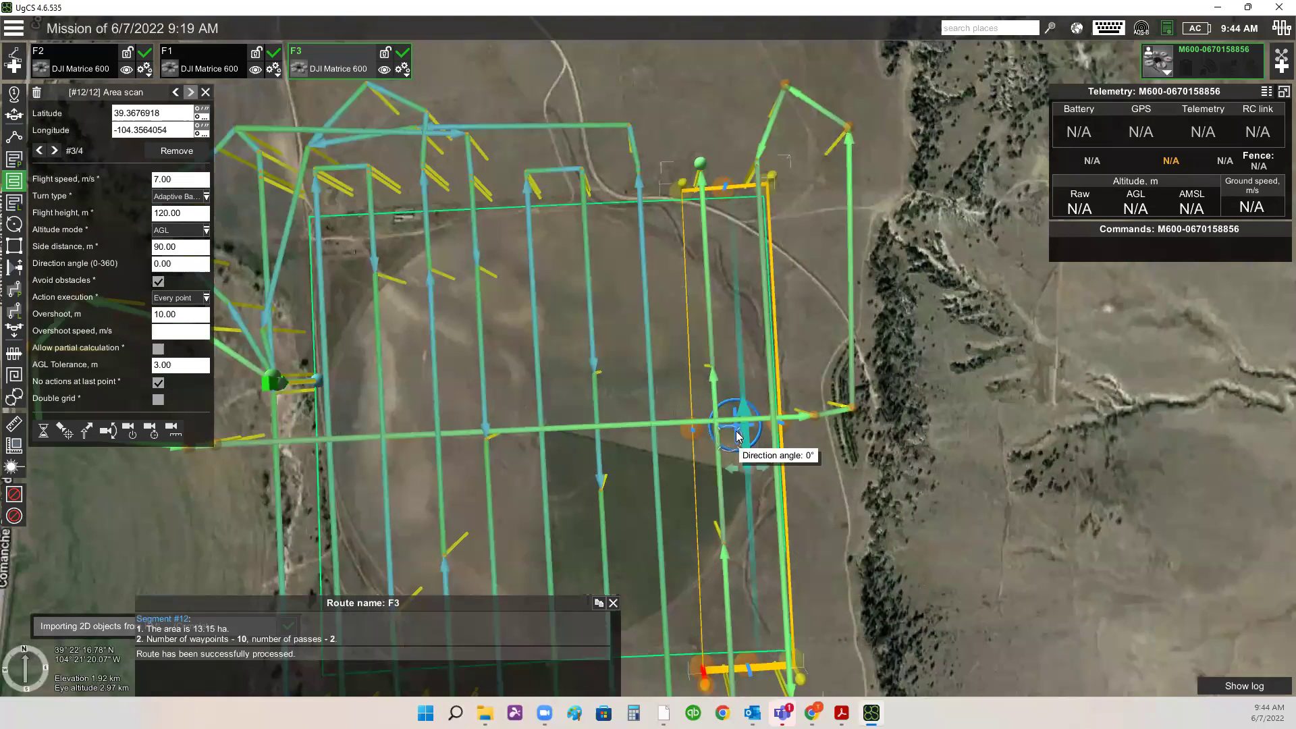
{"action": "scroll", "coordinate": [737, 435], "scroll_direction": "up", "scroll_amount": 3}
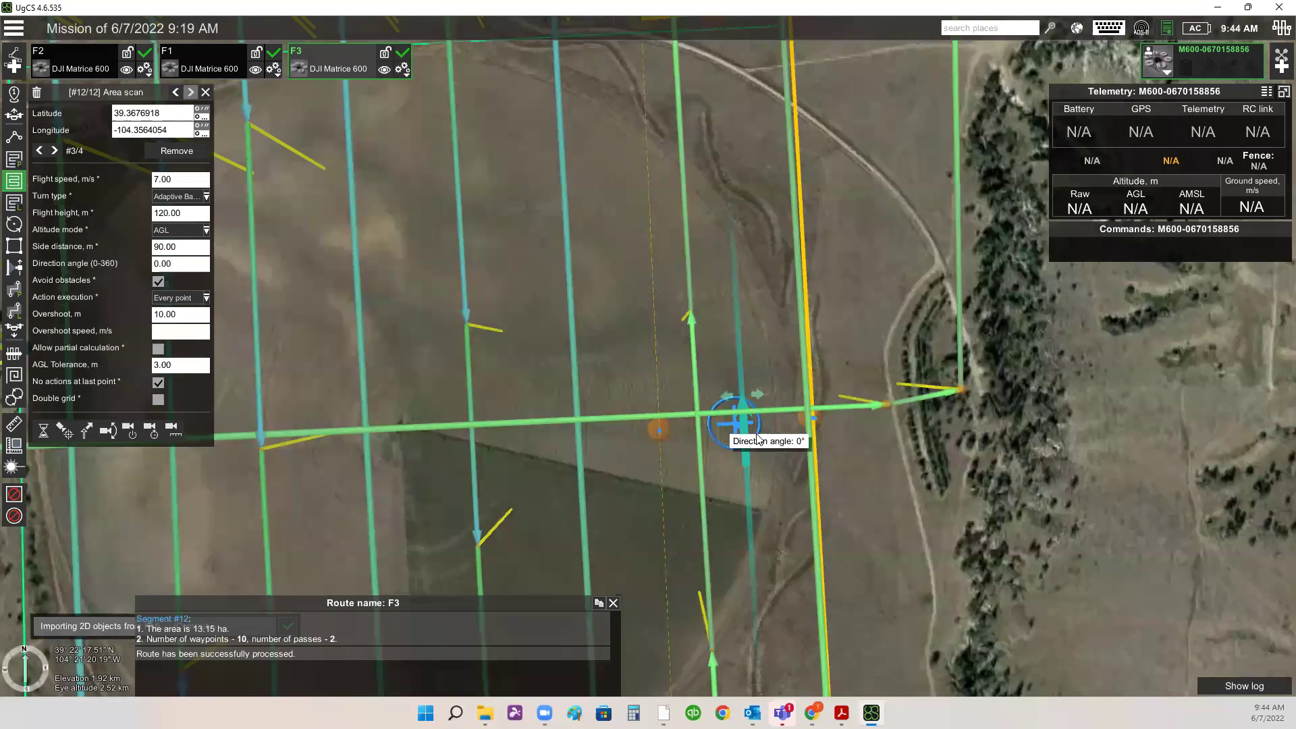
{"action": "left_click_drag", "start_coordinate": [718, 510], "coordinate": [788, 476]}
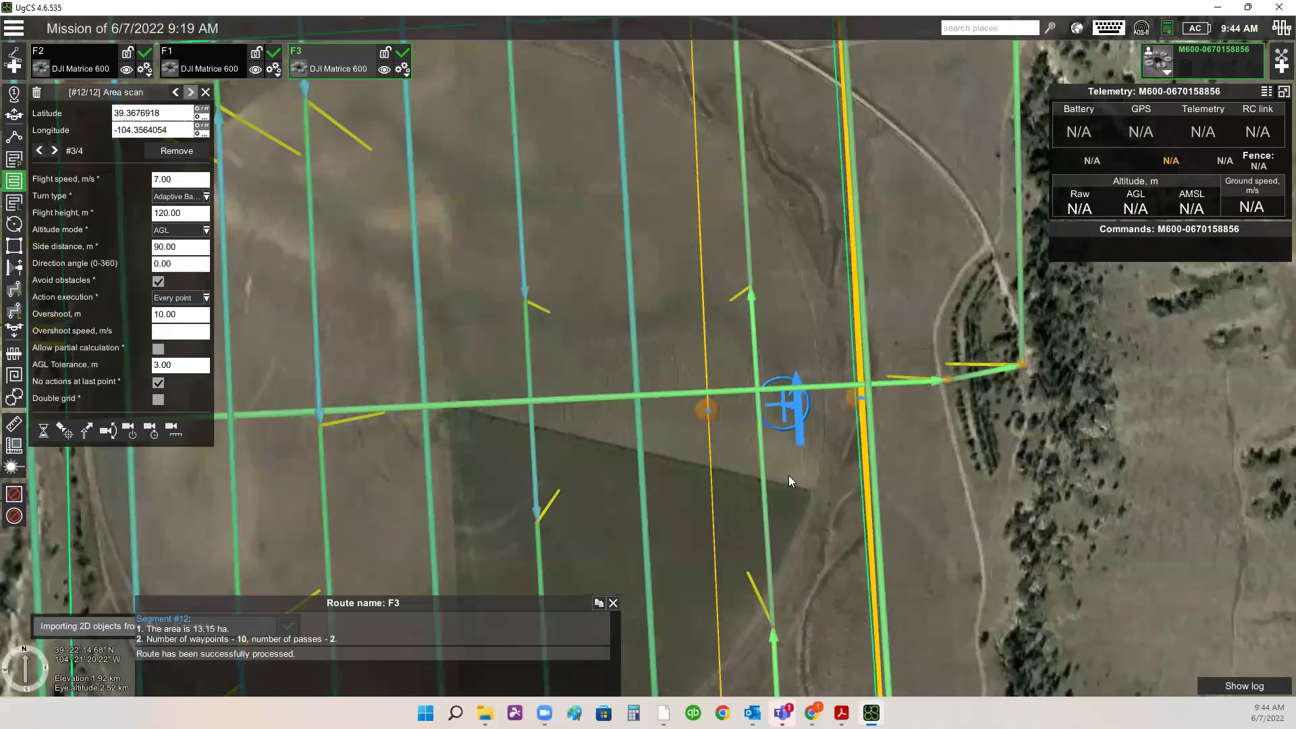
{"action": "left_click_drag", "start_coordinate": [805, 405], "coordinate": [804, 435]}
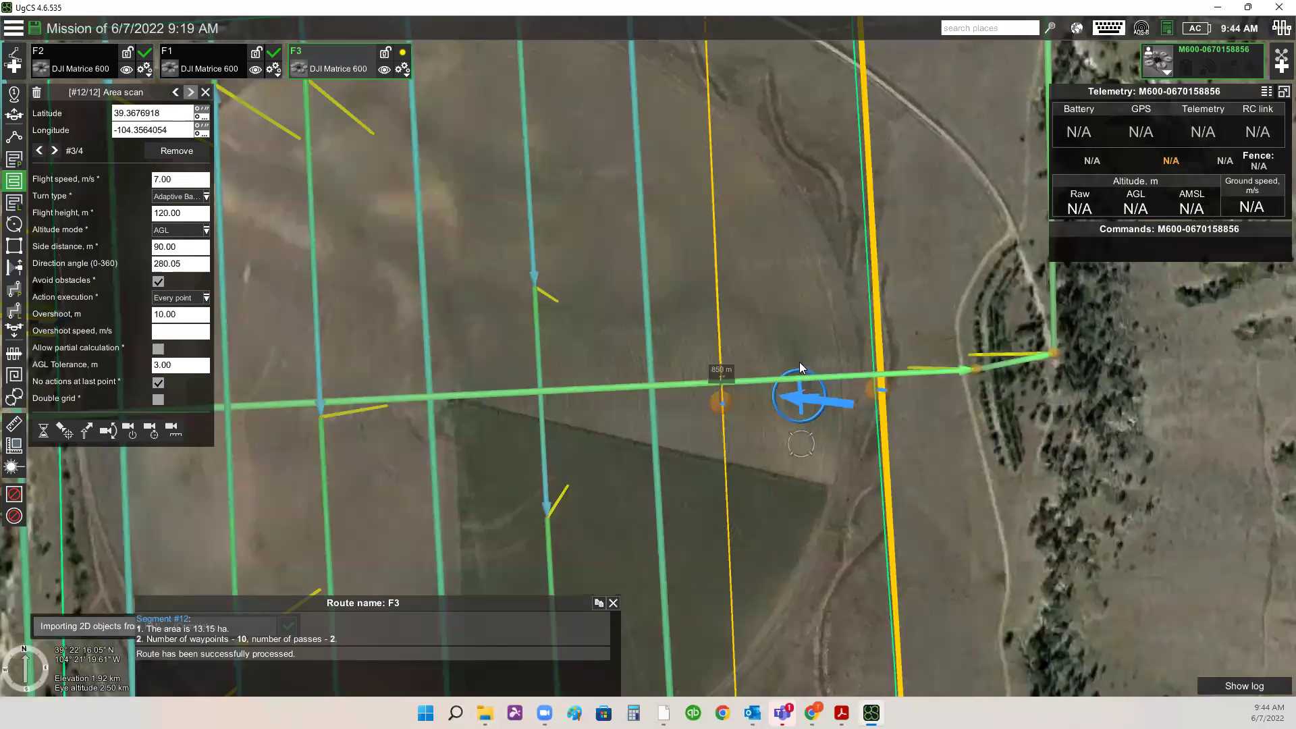
{"action": "scroll", "coordinate": [799, 368], "scroll_direction": "up", "scroll_amount": 1}
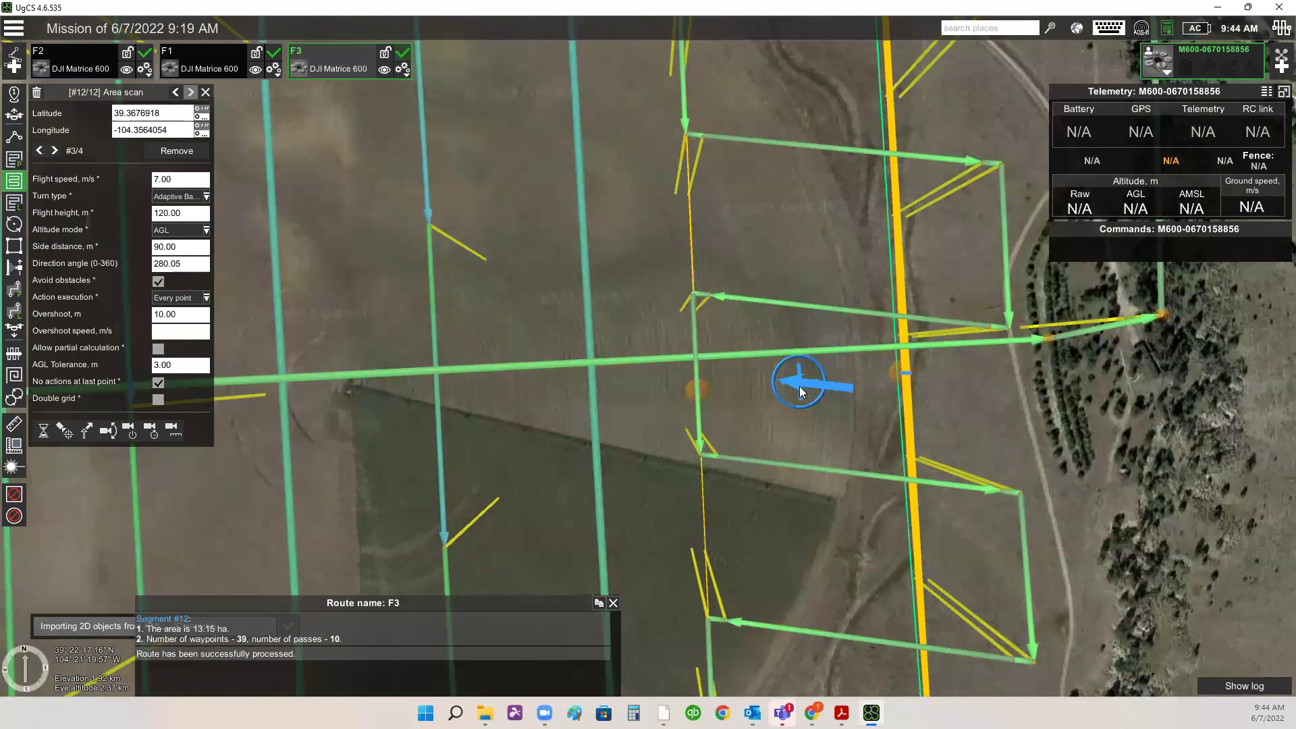
{"action": "left_click_drag", "start_coordinate": [800, 387], "coordinate": [803, 365]}
{"action": "right_click_drag", "start_coordinate": [809, 459], "coordinate": [784, 395]}
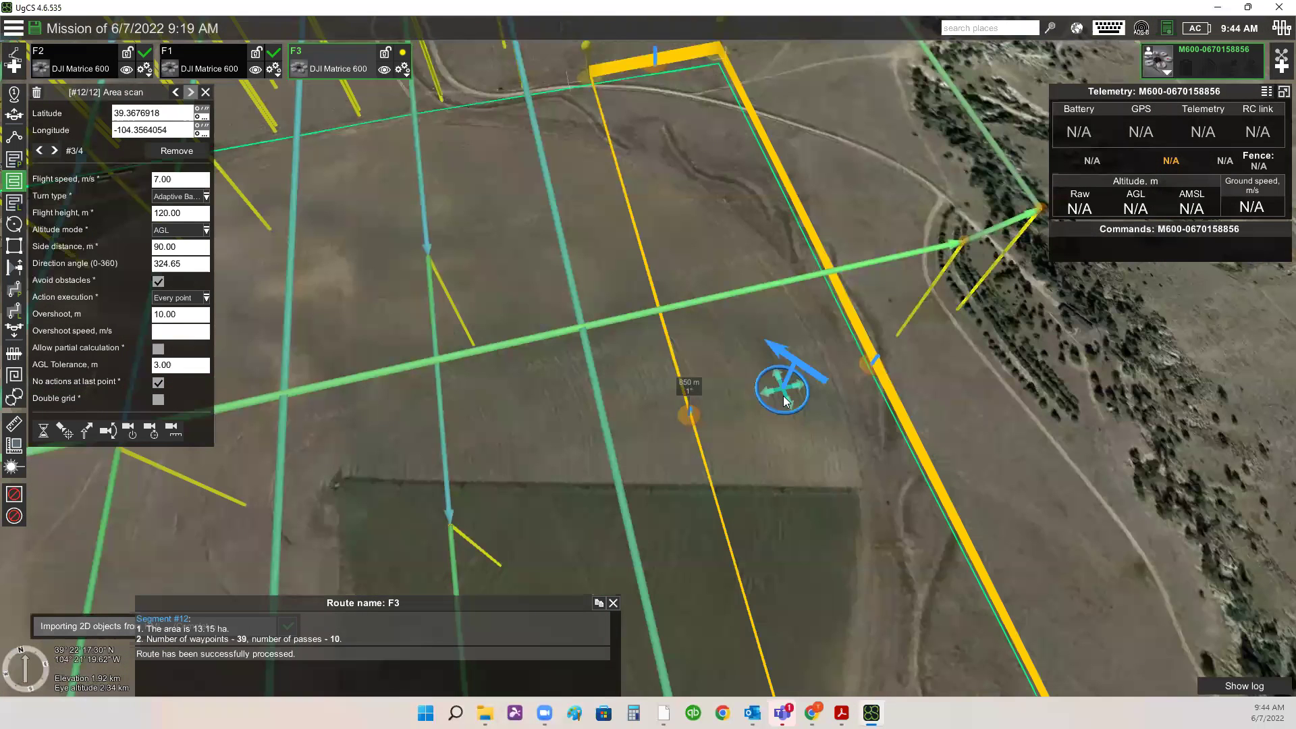
{"action": "left_click_drag", "start_coordinate": [771, 398], "coordinate": [761, 400]}
{"action": "scroll", "coordinate": [898, 427], "scroll_direction": "down", "scroll_amount": 1}
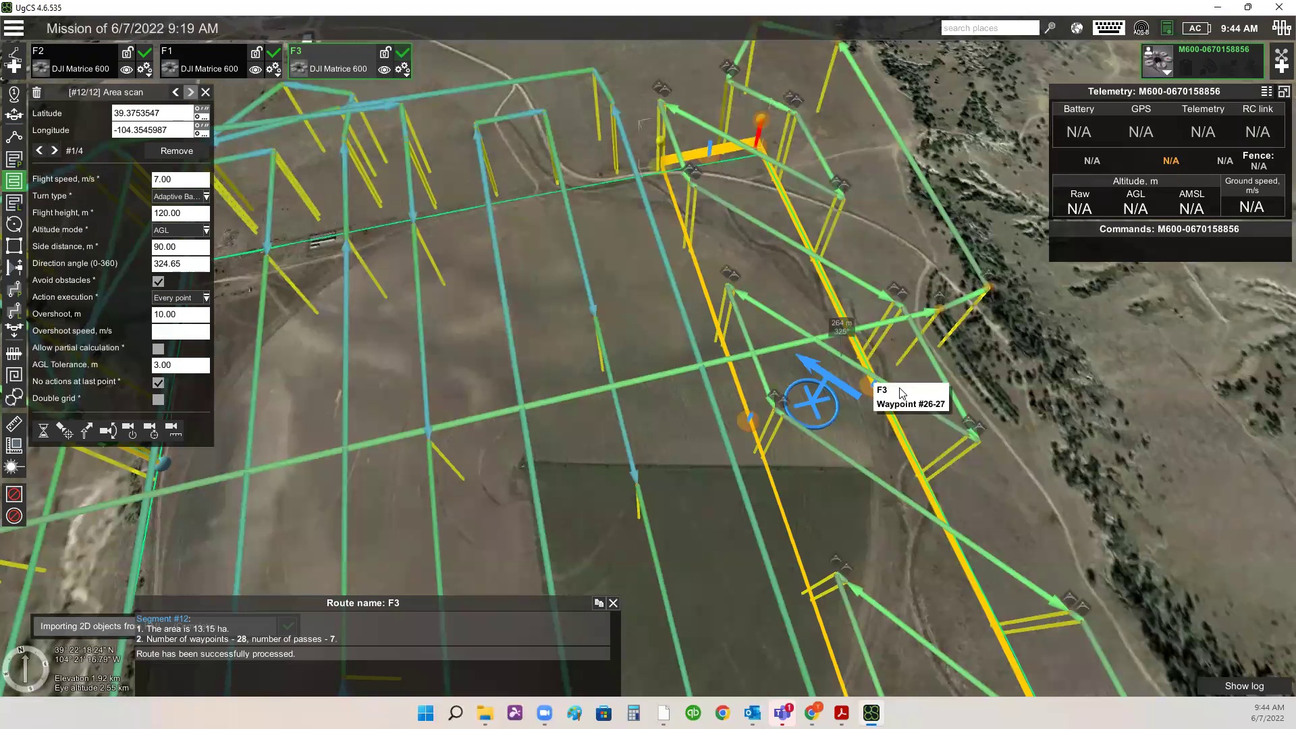
- Set the area scan's direction angle back to 0 degrees
{"action": "left_click", "coordinate": [168, 263]}
{"action": "type", "text": "0"}
{"action": "key", "text": "Return"}
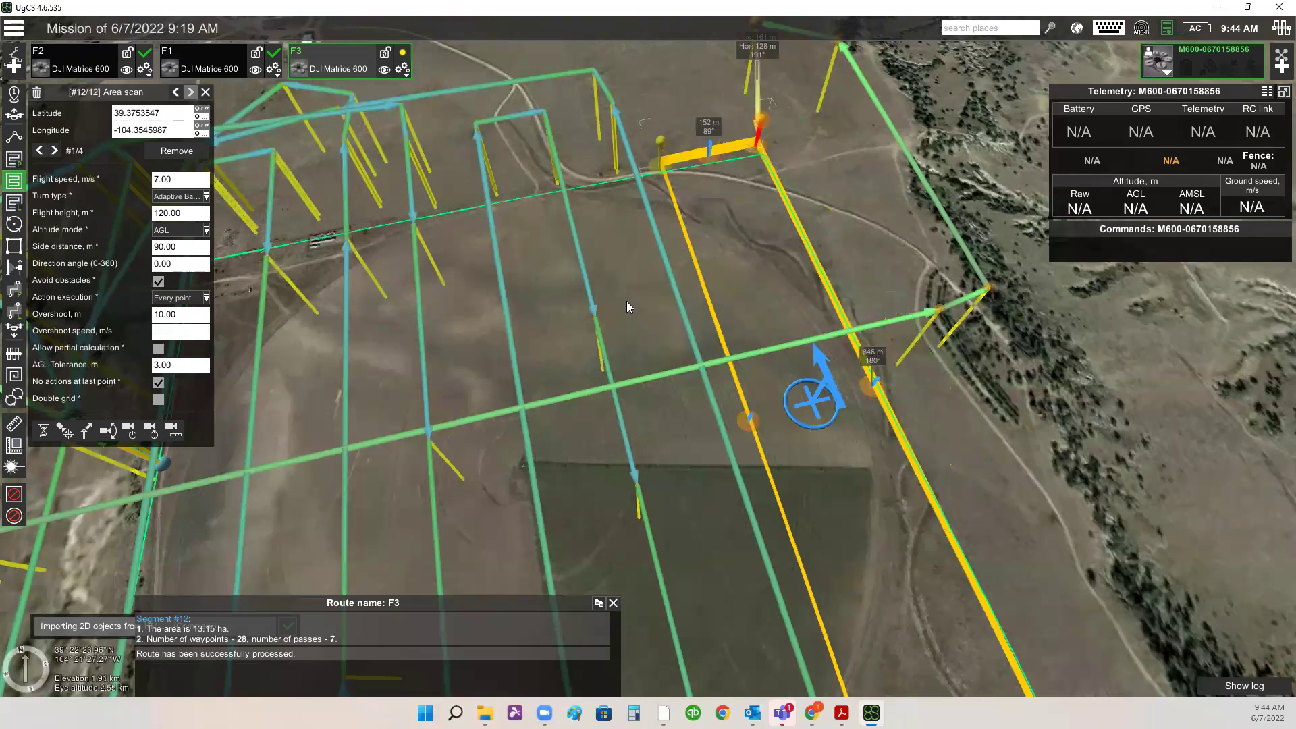
{"action": "scroll", "coordinate": [997, 353], "scroll_direction": "down", "scroll_amount": 1}
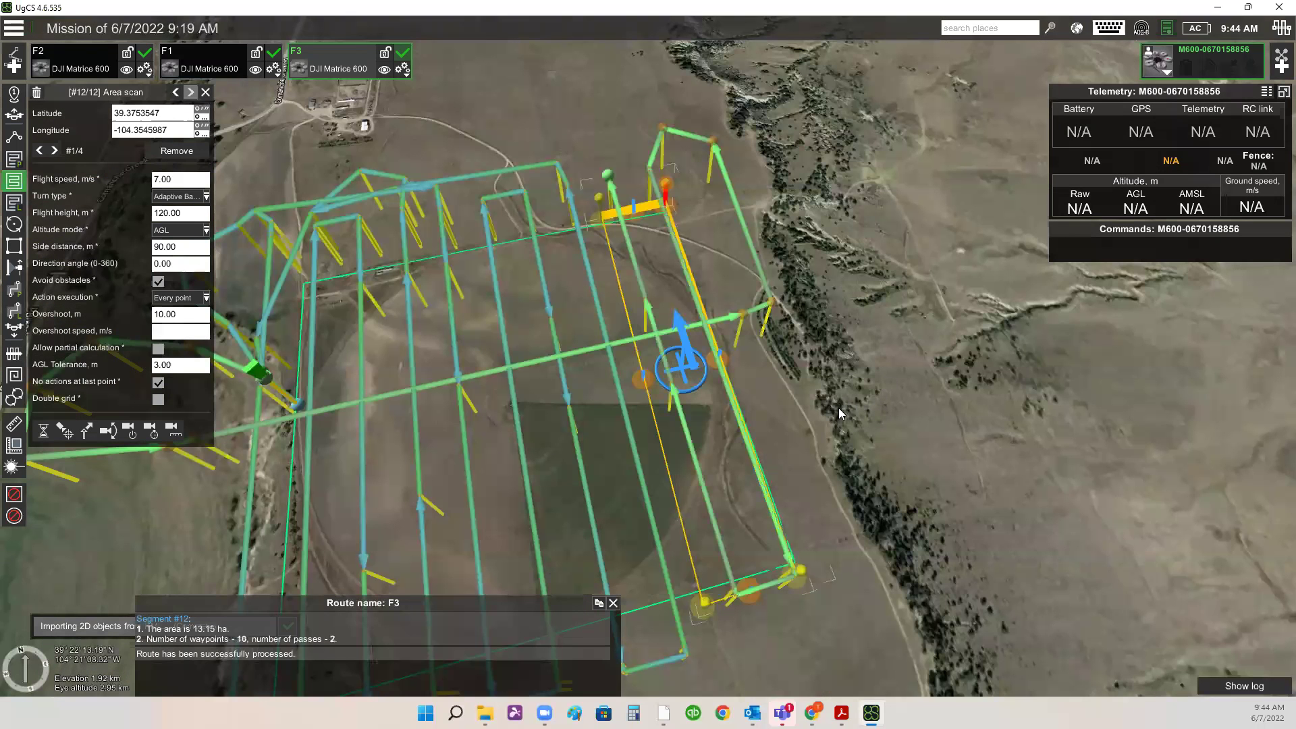
{"action": "middle_click_drag", "start_coordinate": [840, 405], "coordinate": [830, 369]}
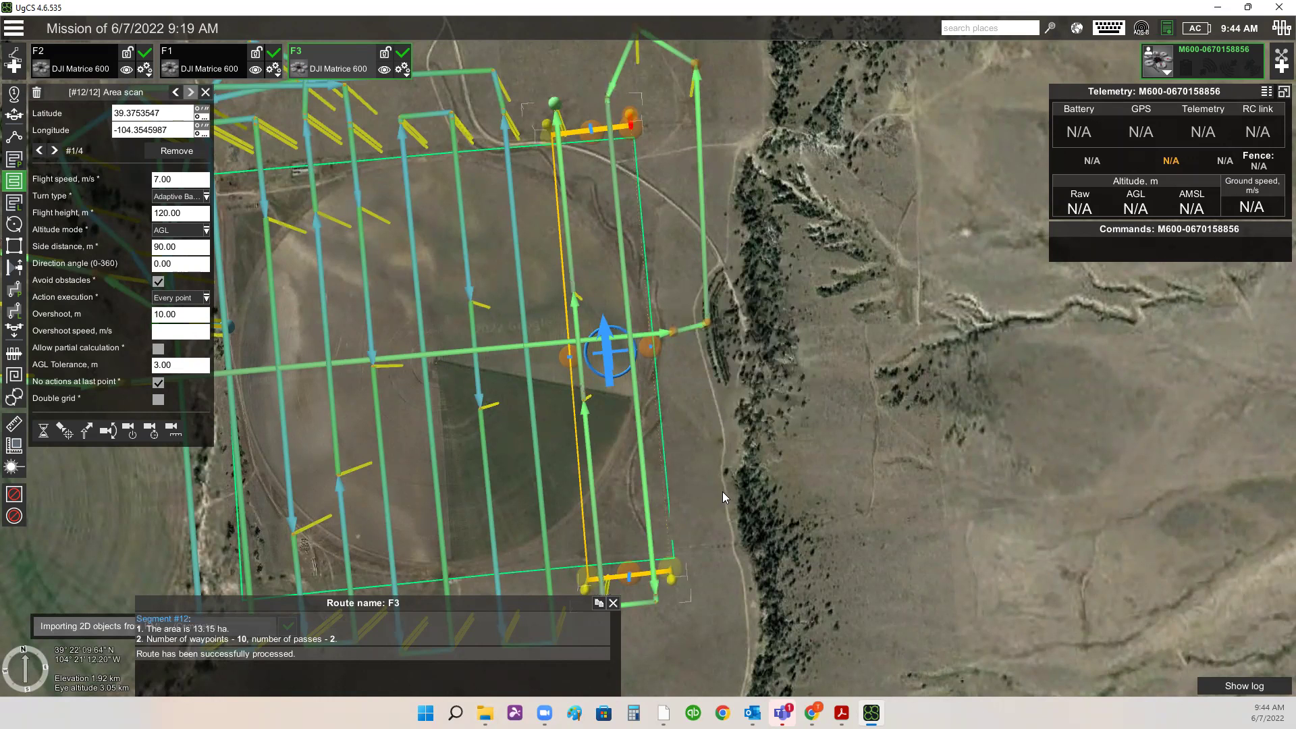
{"action": "left_click_drag", "start_coordinate": [741, 572], "coordinate": [820, 595]}
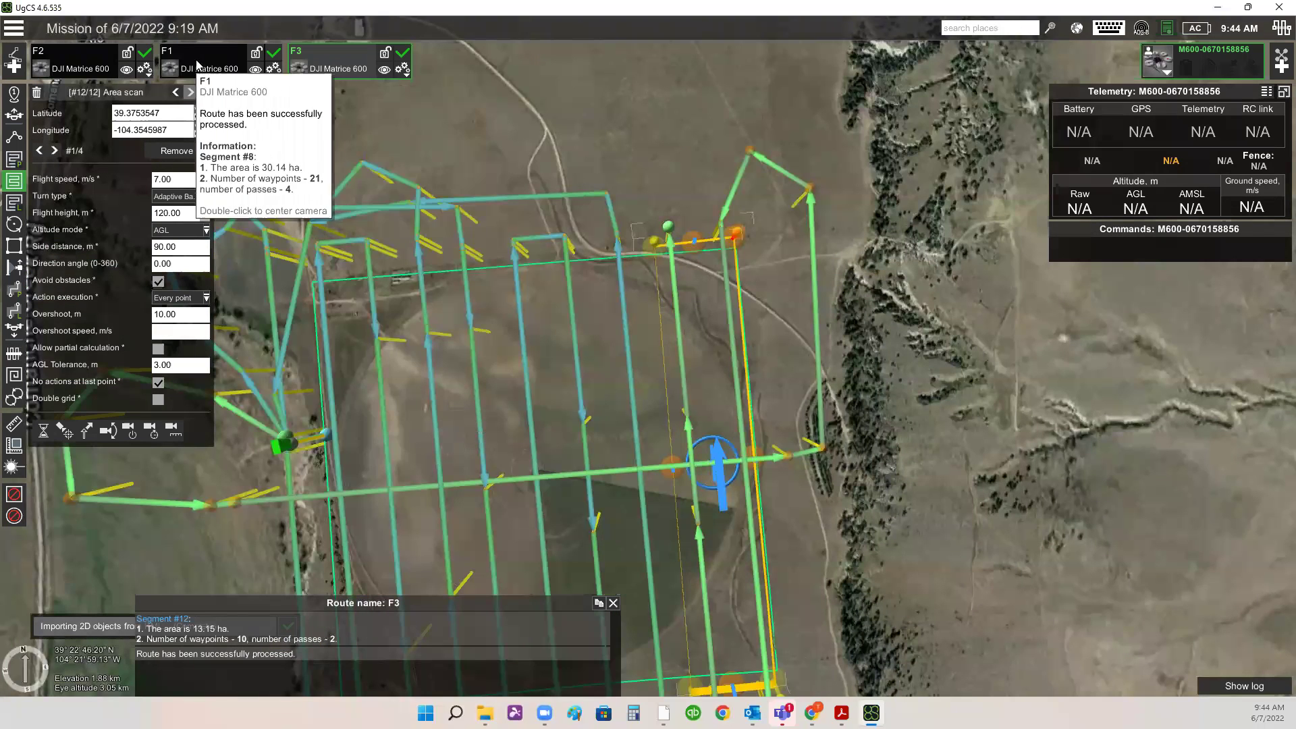
- Show the elevation profile of route F3
{"action": "left_click", "coordinate": [403, 69]}
{"action": "left_click", "coordinate": [338, 87]}
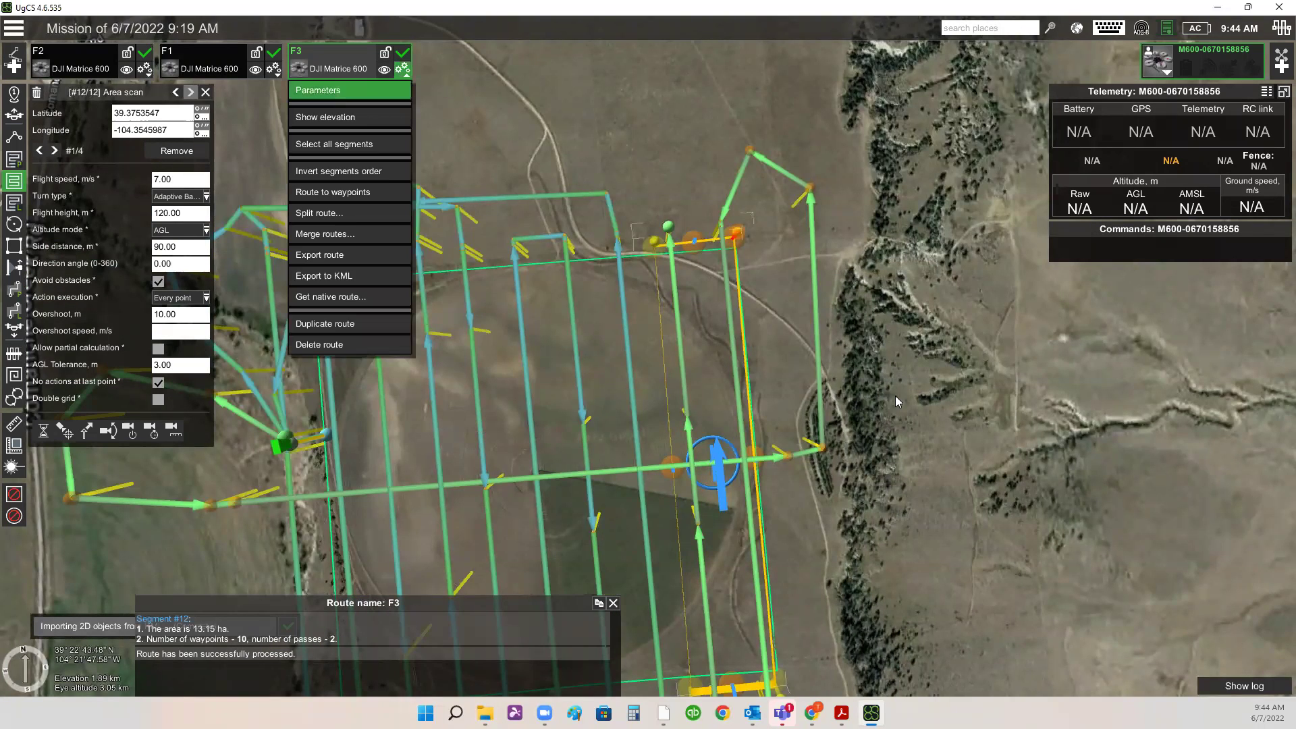
{"action": "left_click", "coordinate": [728, 516]}
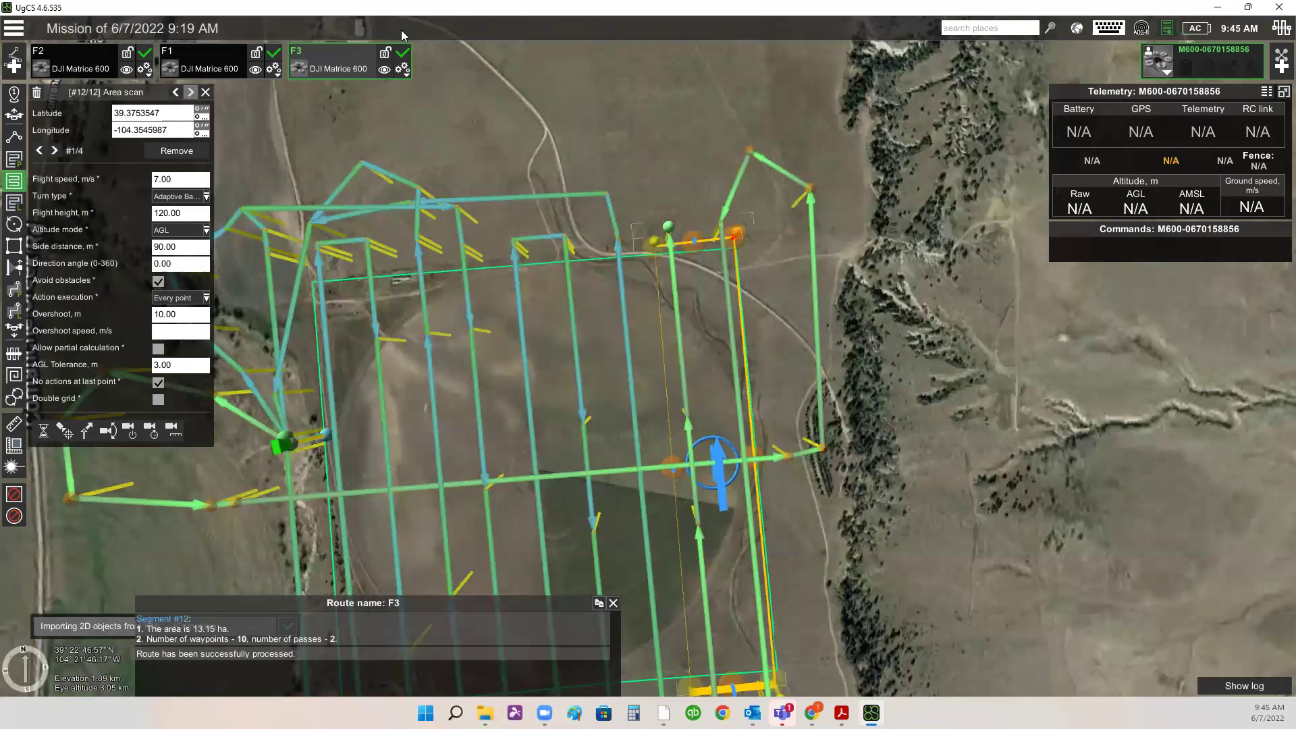
{"action": "left_click", "coordinate": [402, 69]}
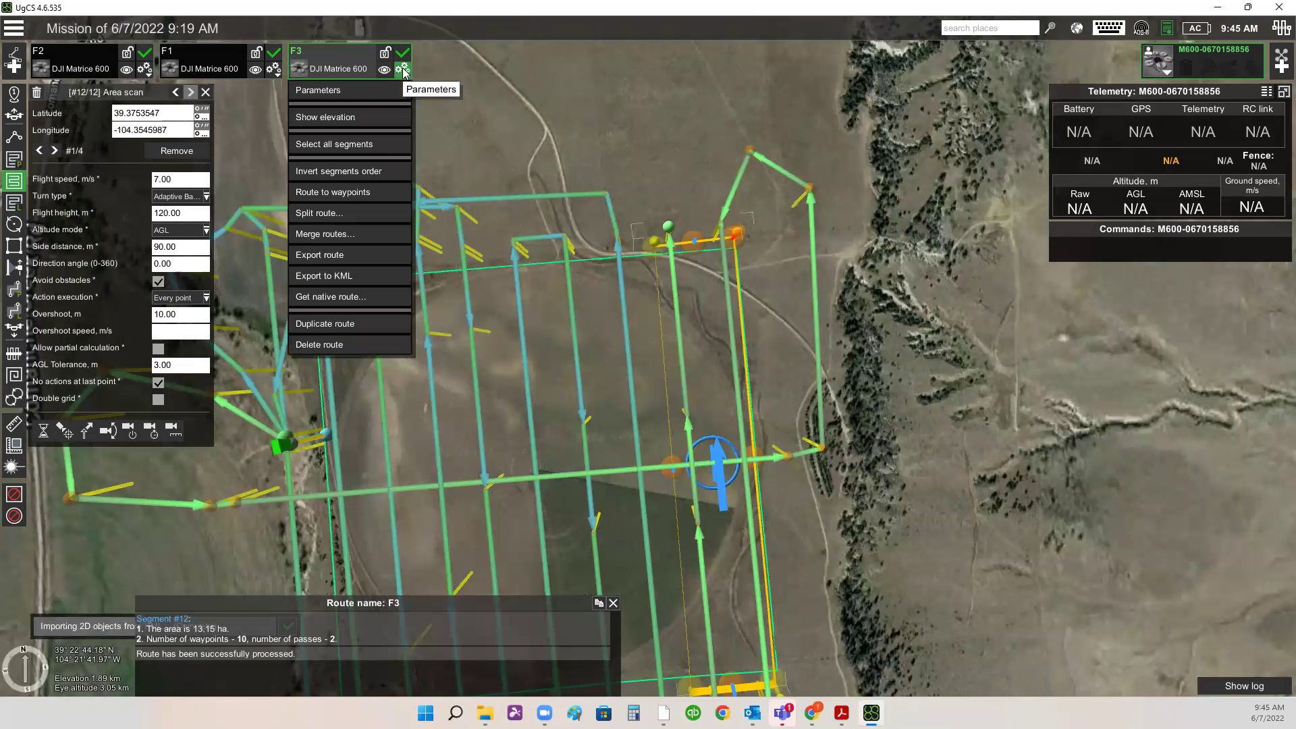
{"action": "left_click", "coordinate": [348, 117]}
{"action": "left_click_drag", "start_coordinate": [937, 398], "coordinate": [992, 345]}
{"action": "scroll", "coordinate": [992, 351], "scroll_direction": "down", "scroll_amount": 1}
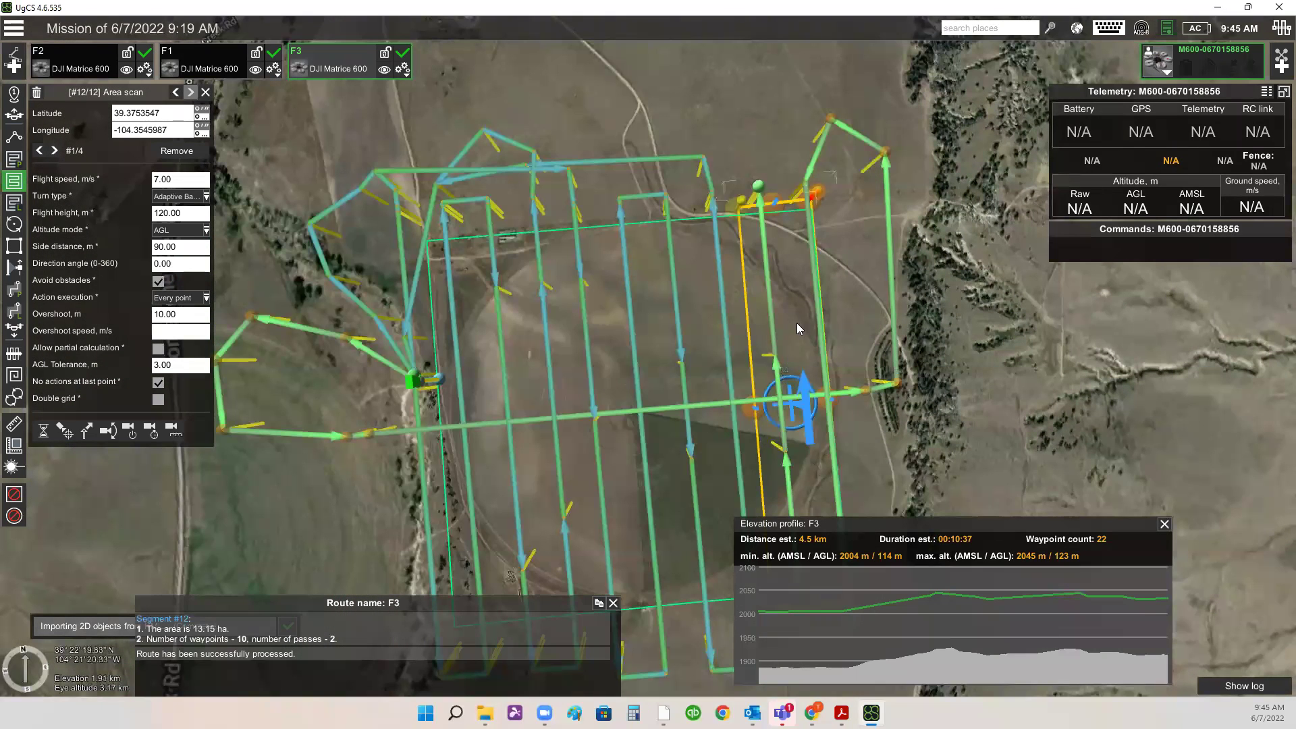
- Add F3's waypoints 13 and 14 heading west along the site's north side, and waypoint 15 just north of the take-off spot
{"action": "left_click", "coordinate": [14, 137]}
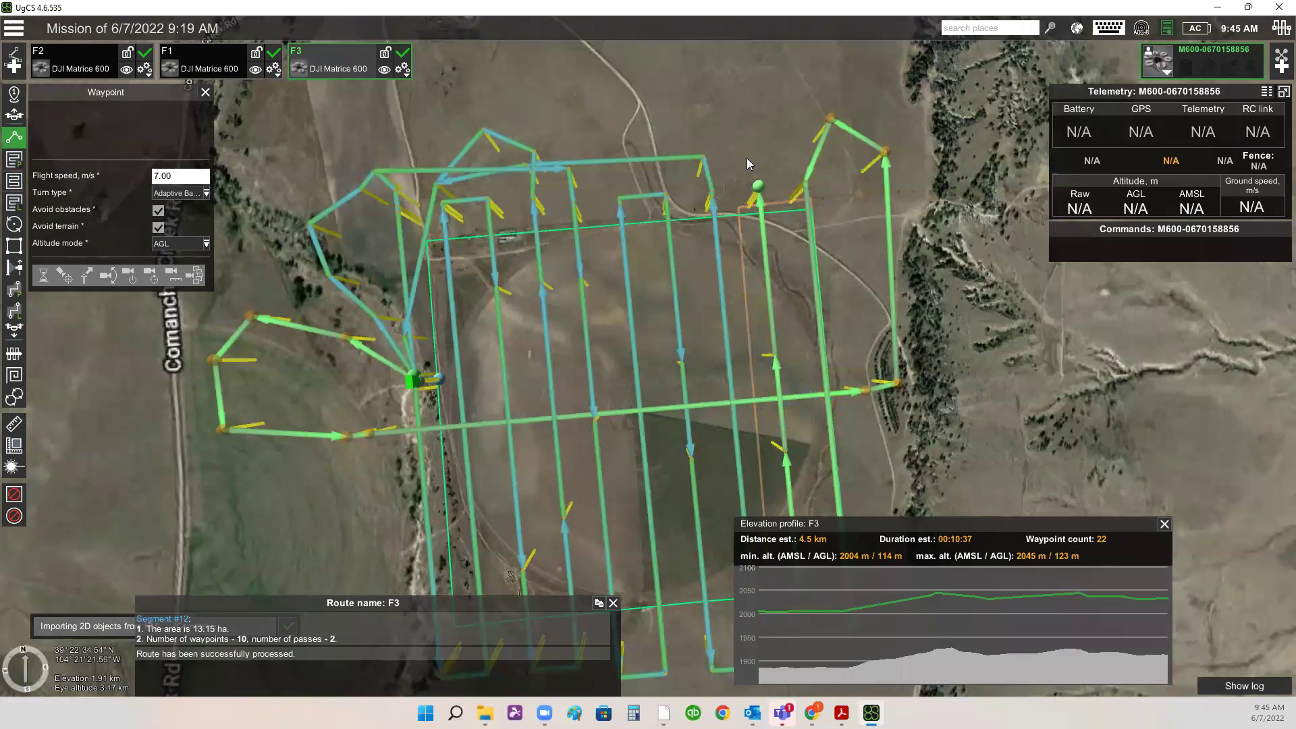
{"action": "left_click", "coordinate": [746, 158]}
{"action": "left_click", "coordinate": [603, 171]}
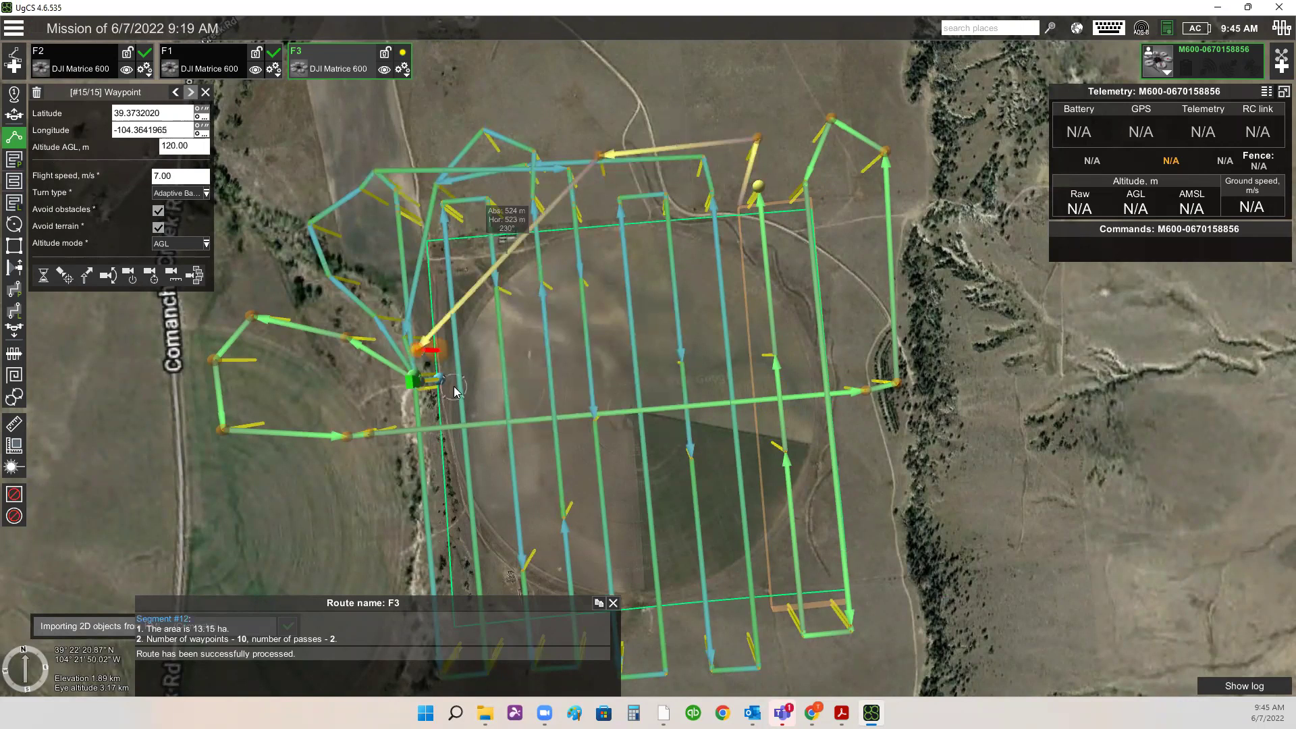
- Add F3's landing point at the shared take-off spot, just south of waypoint 15
{"action": "scroll", "coordinate": [465, 396], "scroll_direction": "up", "scroll_amount": 1}
{"action": "left_click_drag", "start_coordinate": [465, 396], "coordinate": [613, 324]}
{"action": "scroll", "coordinate": [613, 324], "scroll_direction": "up", "scroll_amount": 3}
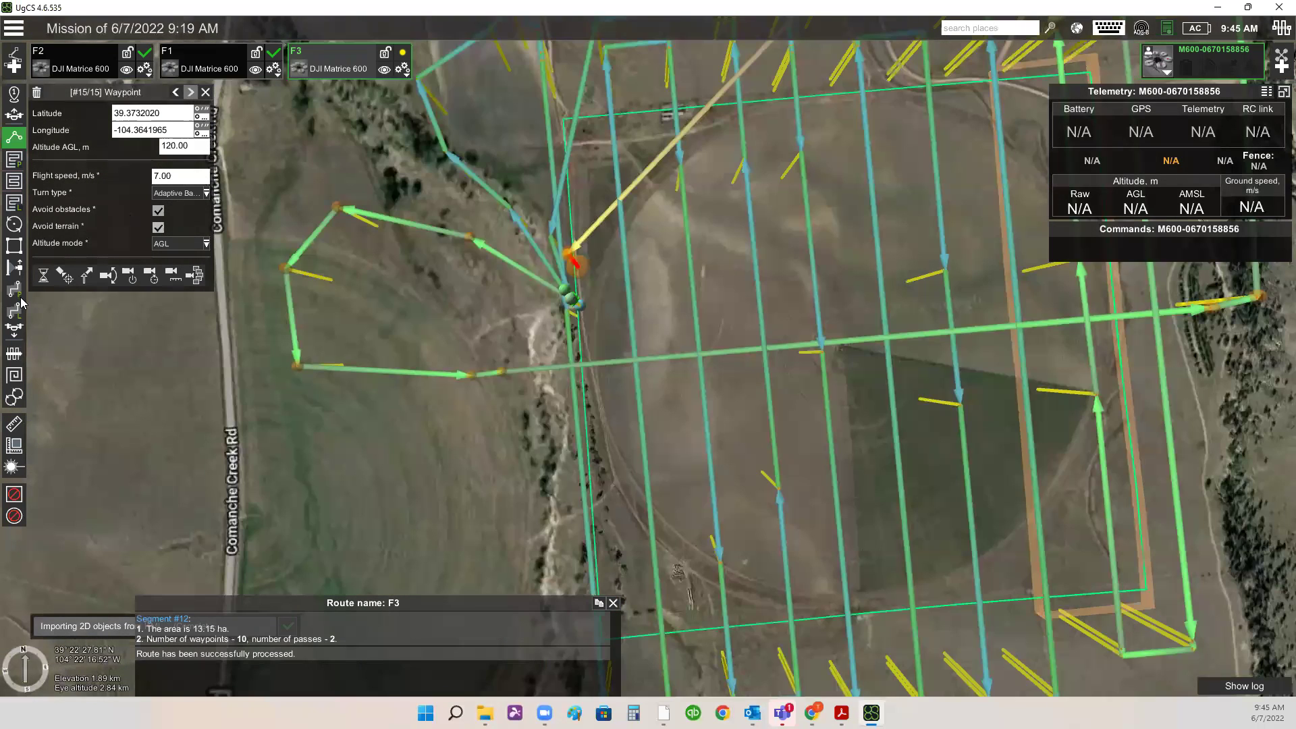
{"action": "left_click", "coordinate": [13, 330]}
{"action": "scroll", "coordinate": [497, 365], "scroll_direction": "up", "scroll_amount": 1}
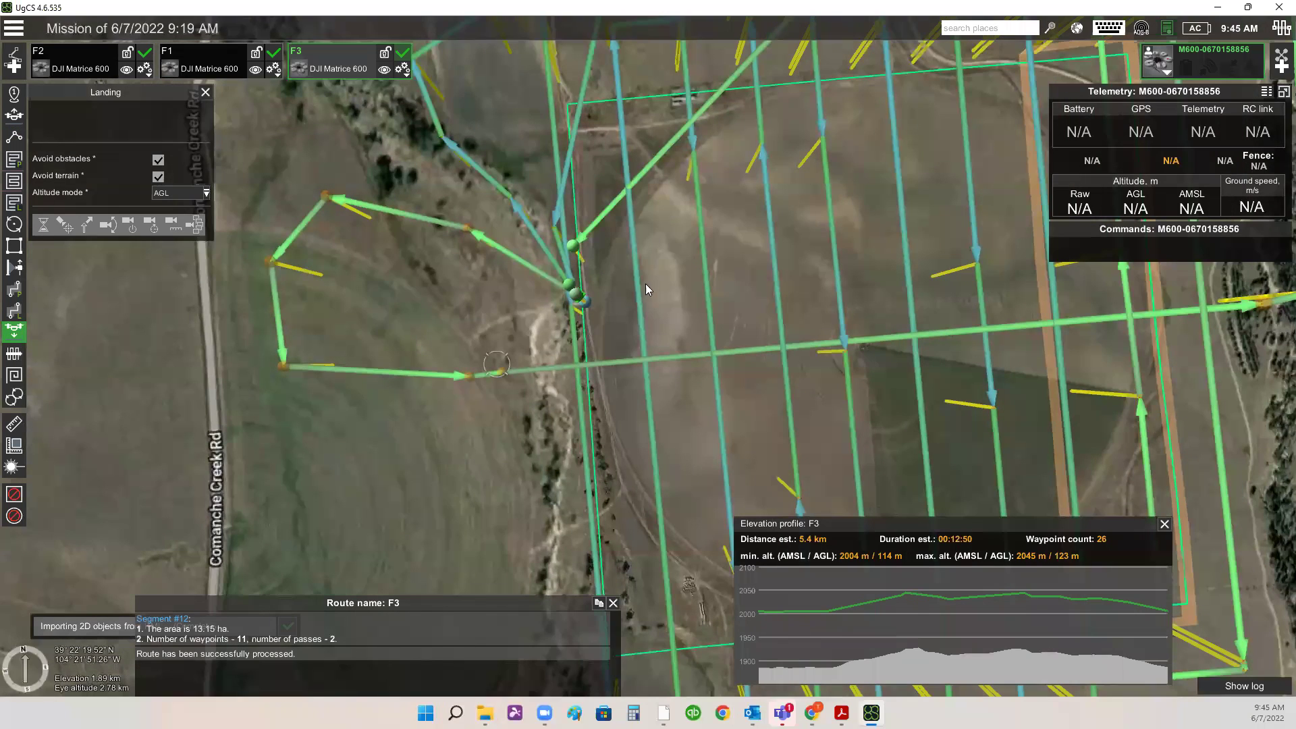
{"action": "scroll", "coordinate": [530, 335], "scroll_direction": "up", "scroll_amount": 2}
{"action": "left_click_drag", "start_coordinate": [545, 251], "coordinate": [458, 314]}
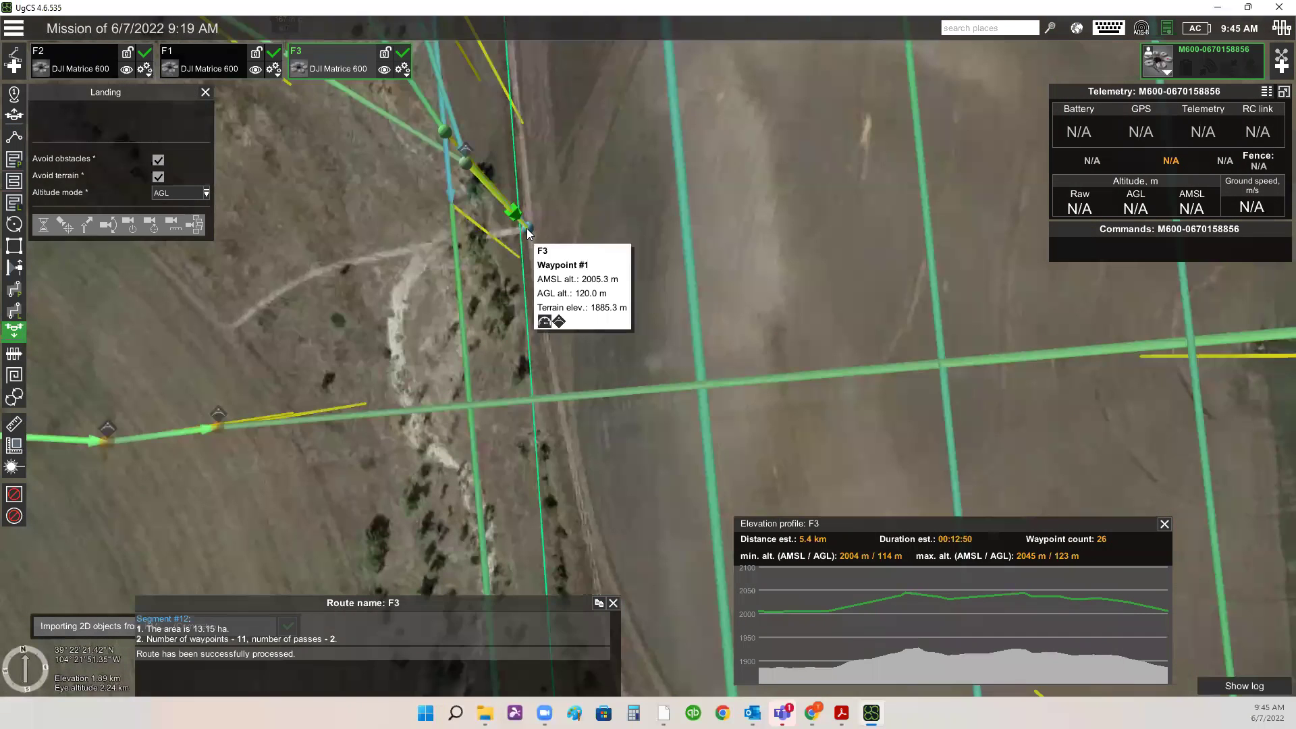
{"action": "left_click", "coordinate": [527, 228]}
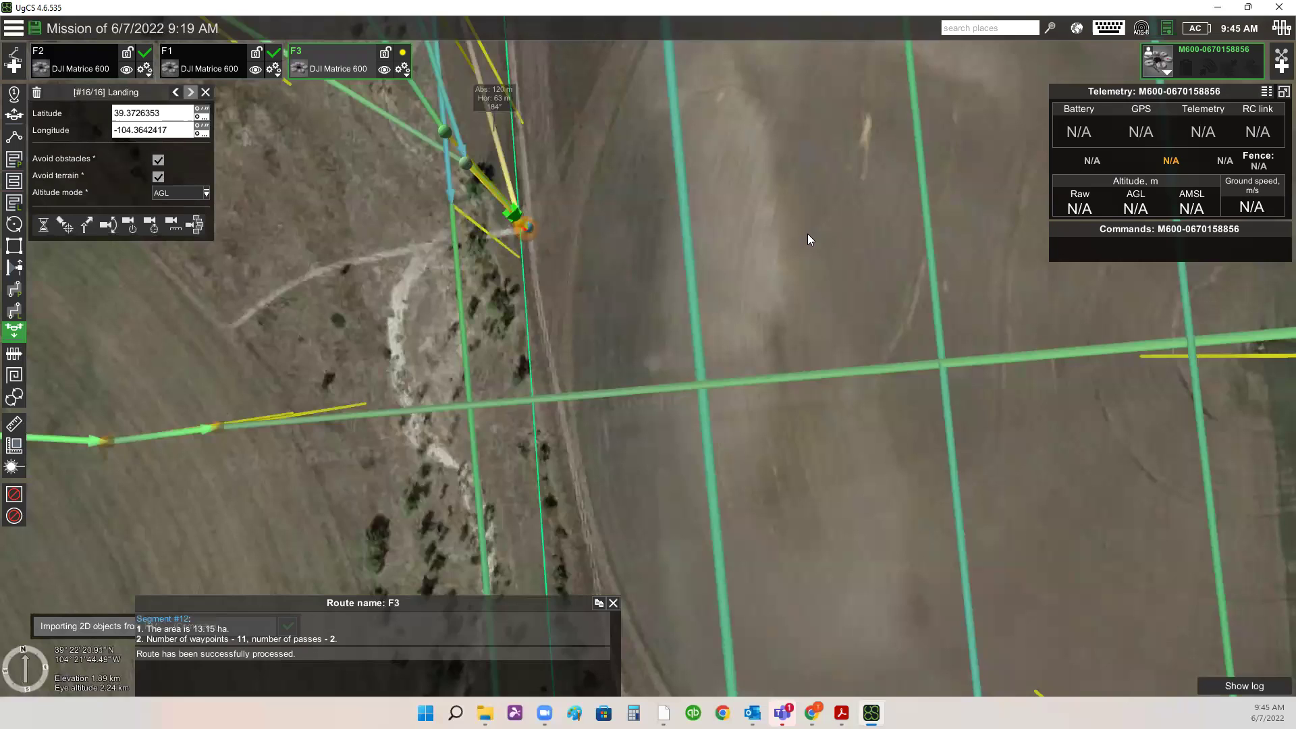
- Examine the three flight routes over the site in 3D from the south, from the northeast and from above
{"action": "scroll", "coordinate": [808, 231], "scroll_direction": "down", "scroll_amount": 1}
{"action": "left_click_drag", "start_coordinate": [999, 395], "coordinate": [619, 359]}
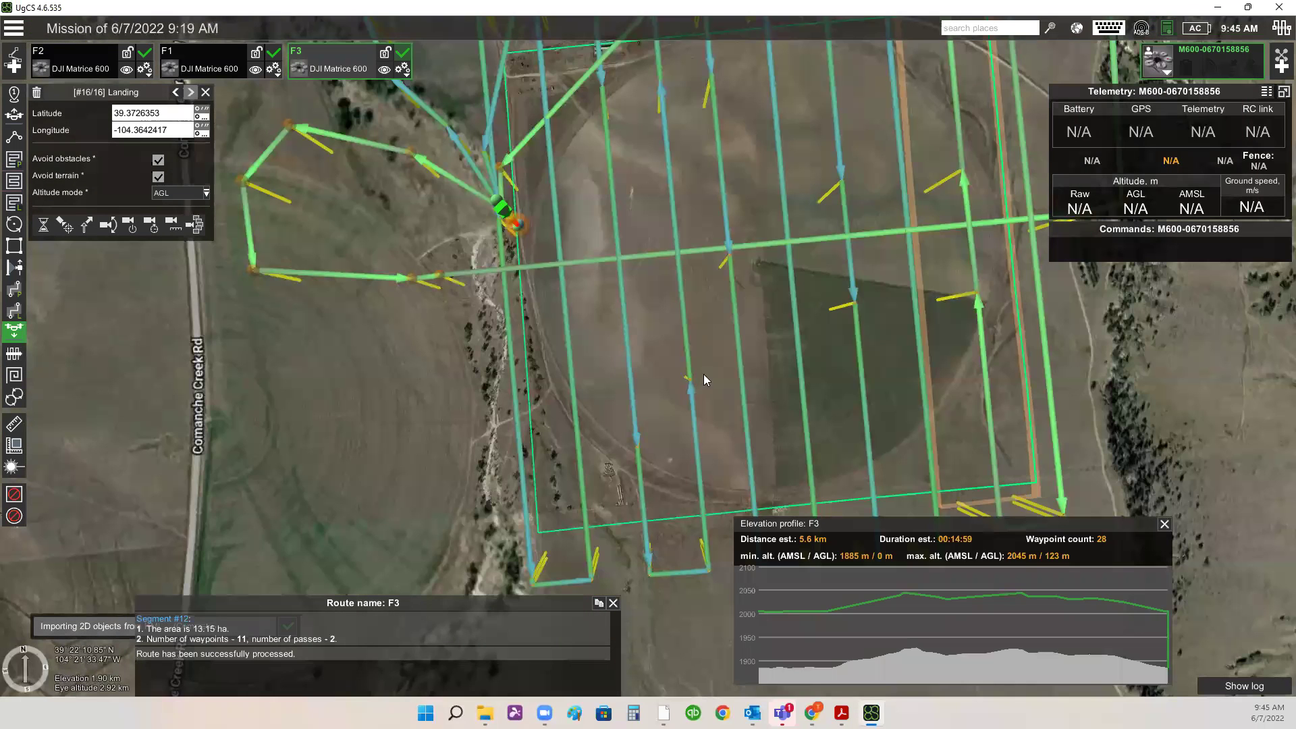
{"action": "right_click_drag", "start_coordinate": [635, 443], "coordinate": [497, 410]}
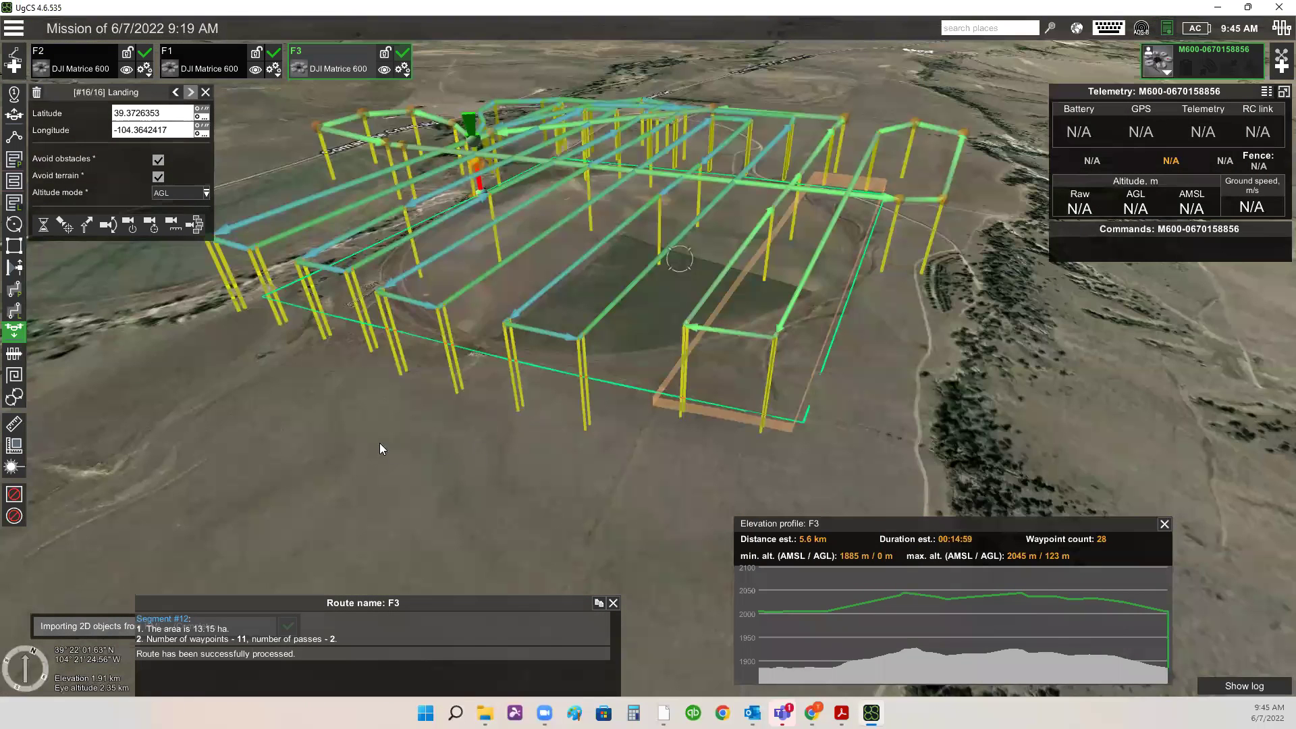
{"action": "right_click_drag", "start_coordinate": [379, 444], "coordinate": [337, 432]}
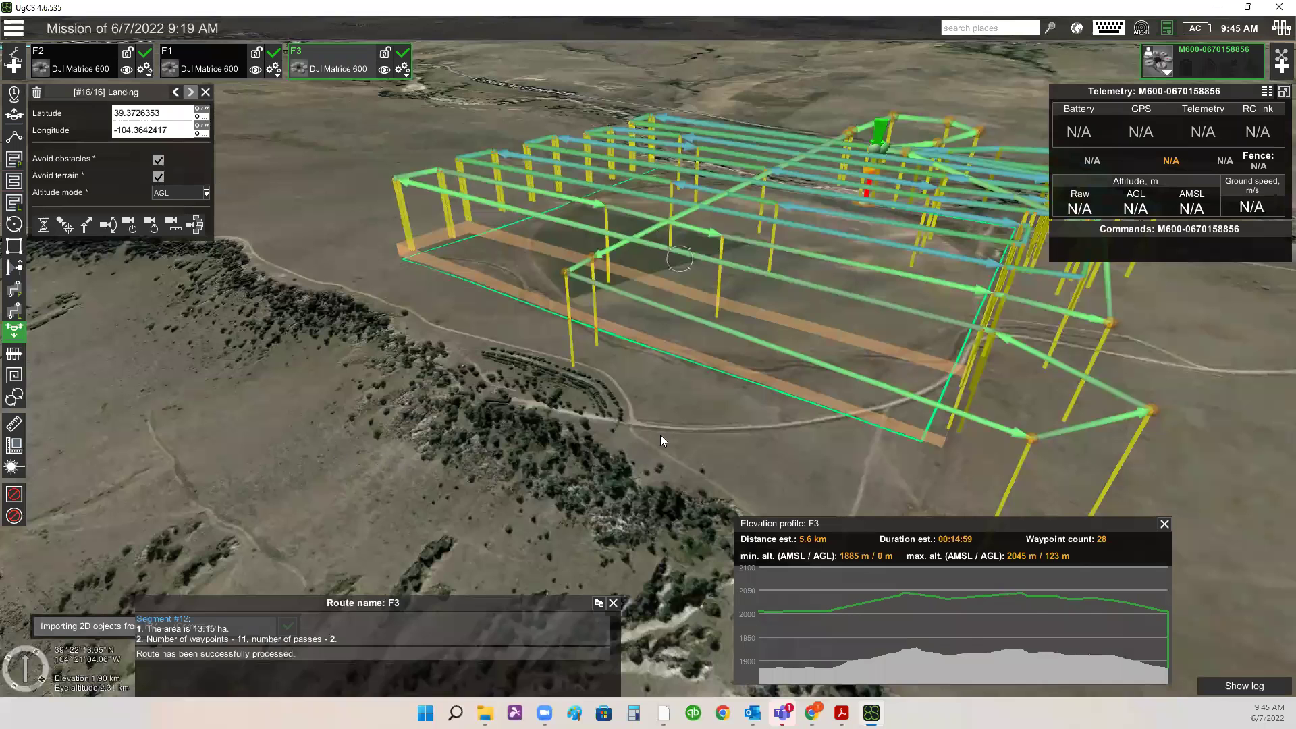
{"action": "right_click_drag", "start_coordinate": [661, 439], "coordinate": [816, 379]}
{"action": "right_click_drag", "start_coordinate": [656, 366], "coordinate": [706, 216]}
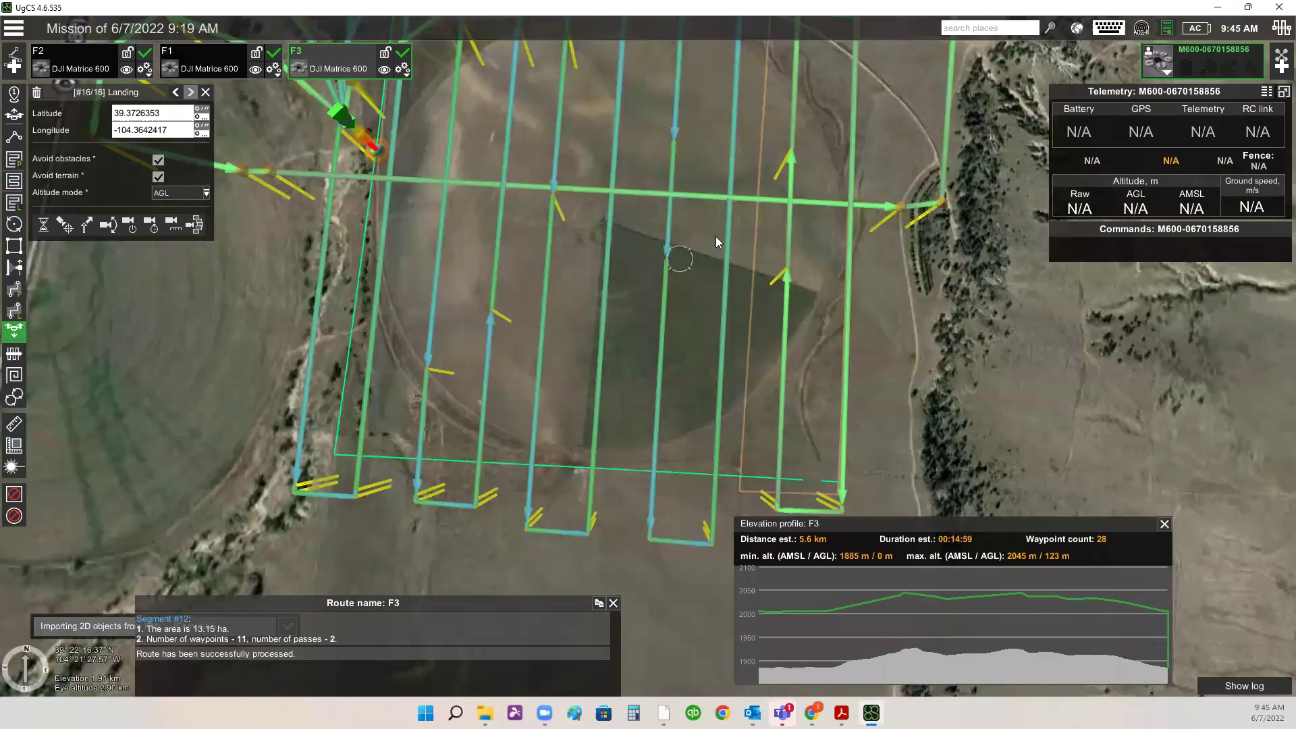
{"action": "scroll", "coordinate": [834, 296], "scroll_direction": "down", "scroll_amount": 3}
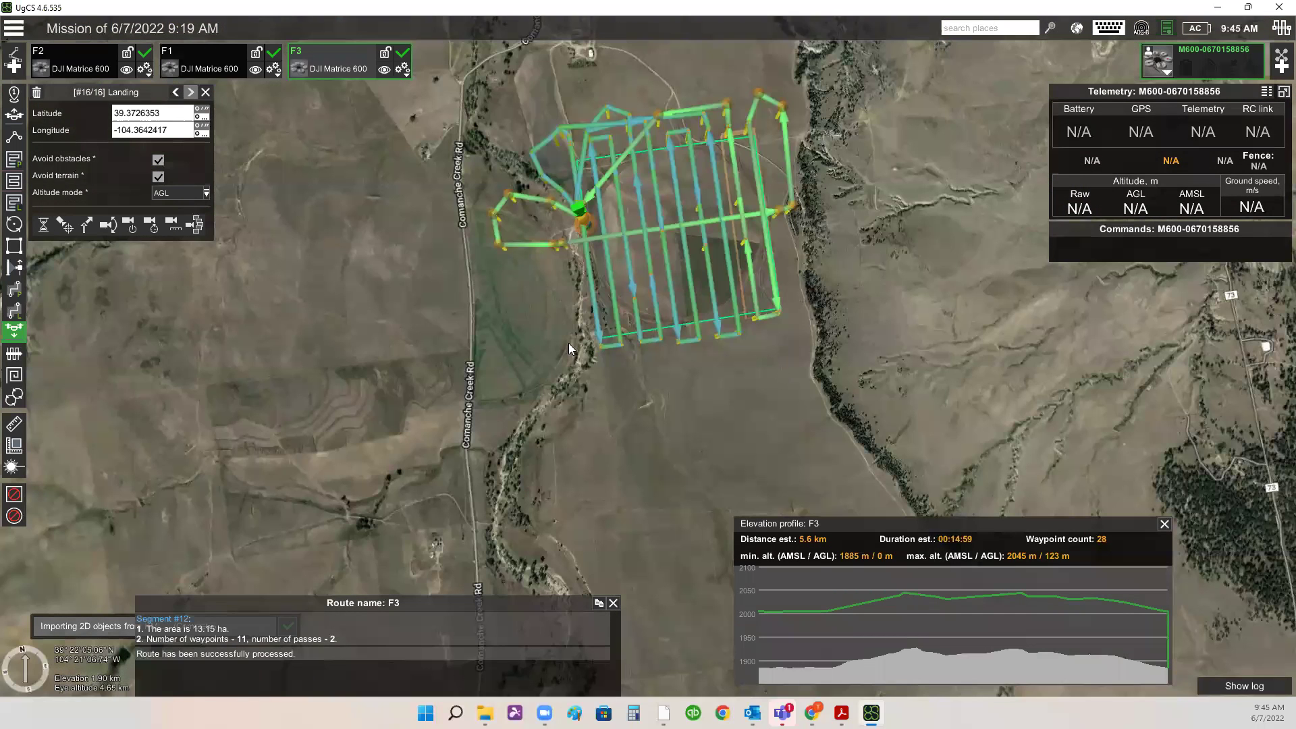
- Hide routes F3 and F2 on the map, leaving F1 displayed
{"action": "scroll", "coordinate": [569, 343], "scroll_direction": "up", "scroll_amount": 1}
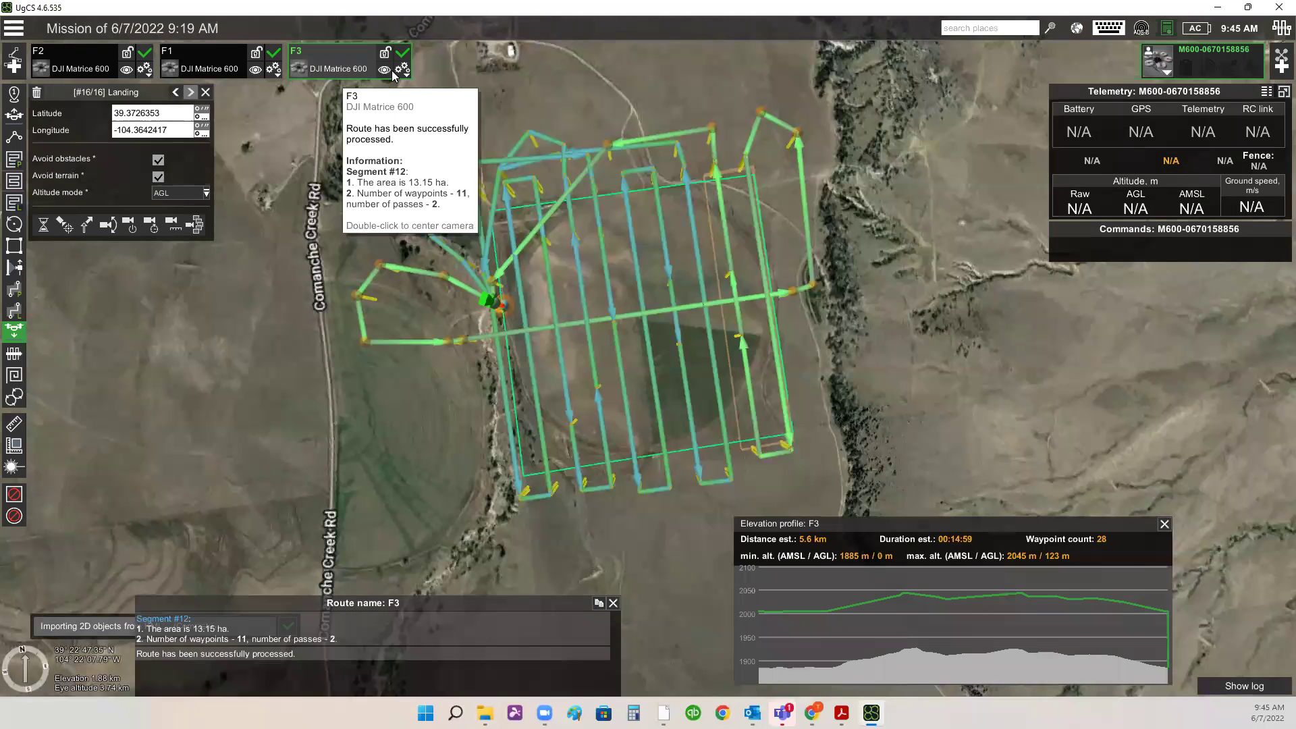
{"action": "left_click", "coordinate": [385, 70]}
{"action": "left_click", "coordinate": [125, 71]}
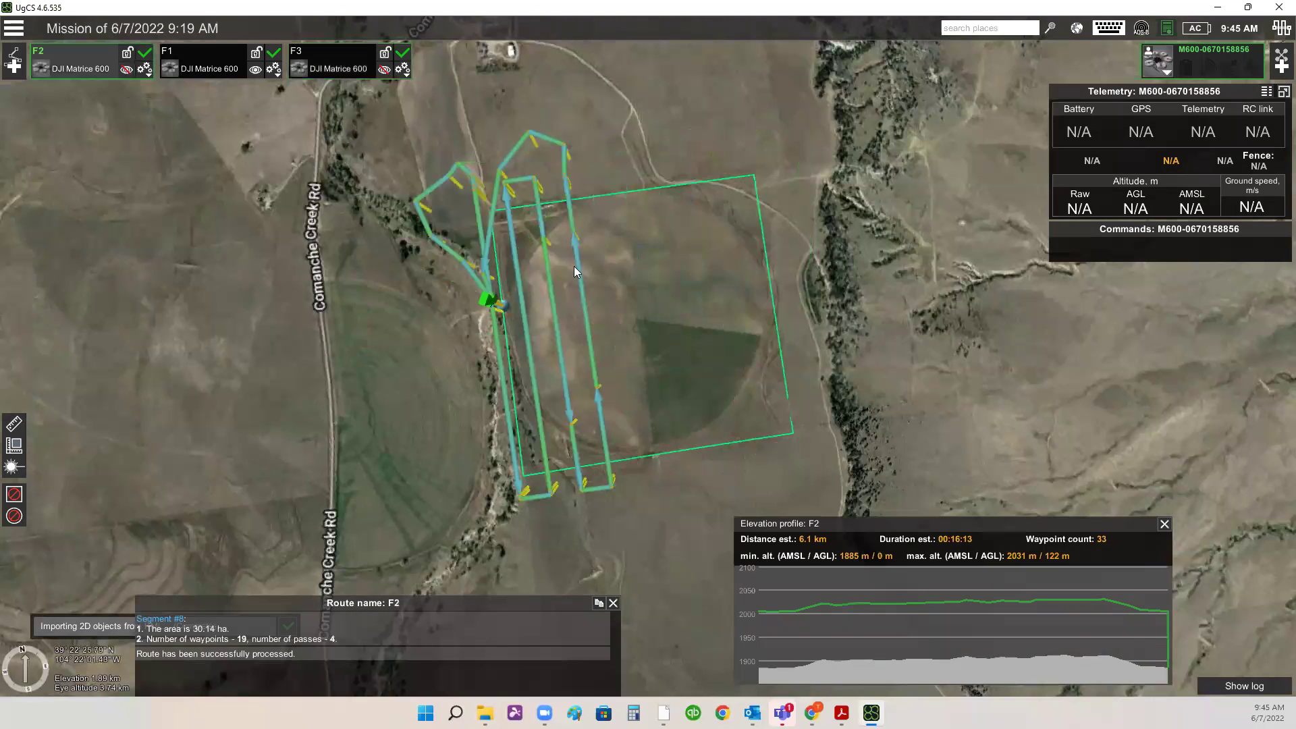
- Examine the start of route F1 from the take-off spot around its loop northwest of the site
{"action": "scroll", "coordinate": [881, 289], "scroll_direction": "up", "scroll_amount": 1}
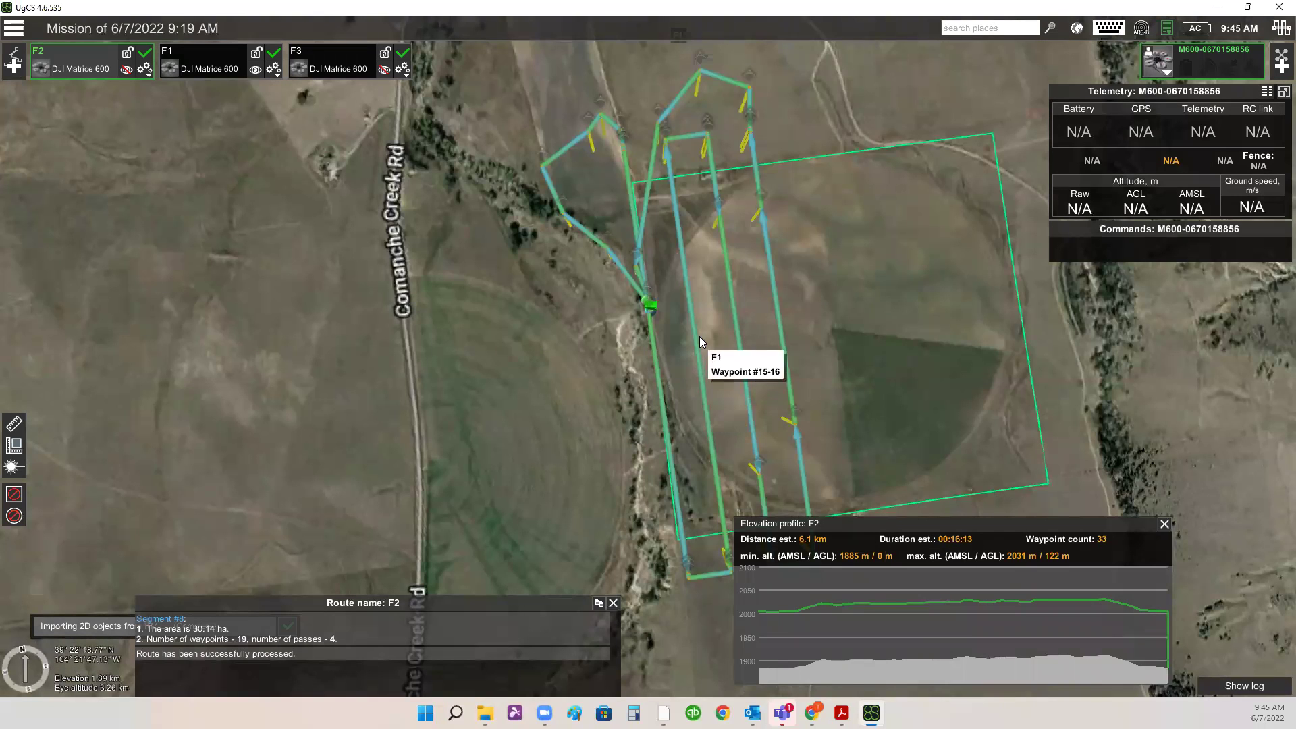
{"action": "scroll", "coordinate": [642, 282], "scroll_direction": "up", "scroll_amount": 1}
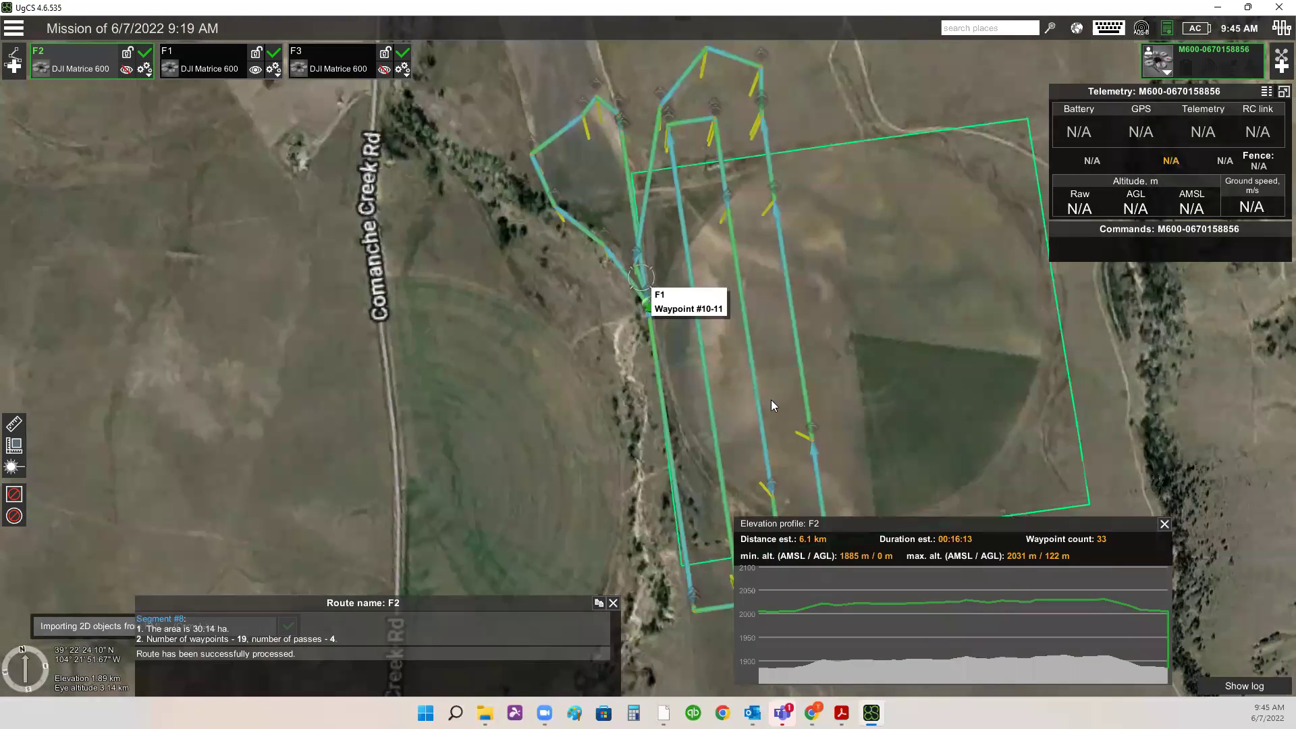
{"action": "left_click_drag", "start_coordinate": [641, 278], "coordinate": [688, 377]}
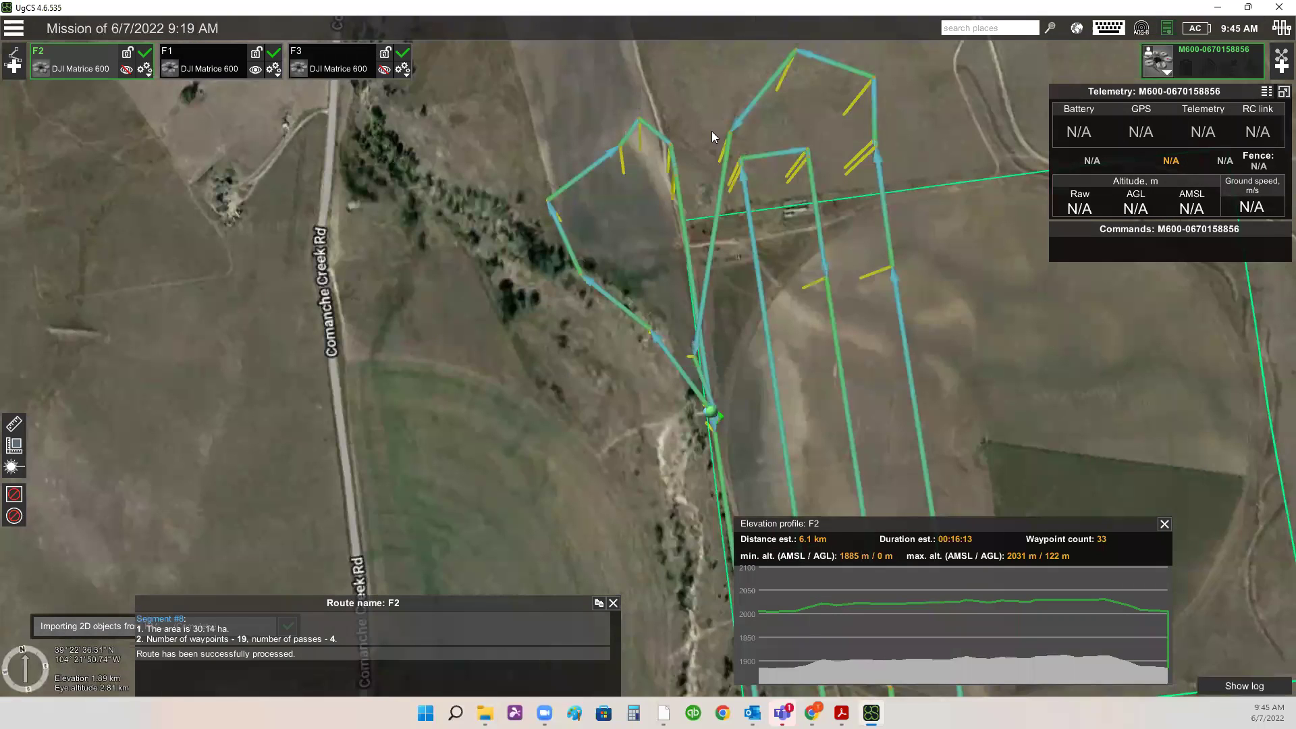
{"action": "scroll", "coordinate": [709, 134], "scroll_direction": "up", "scroll_amount": 1}
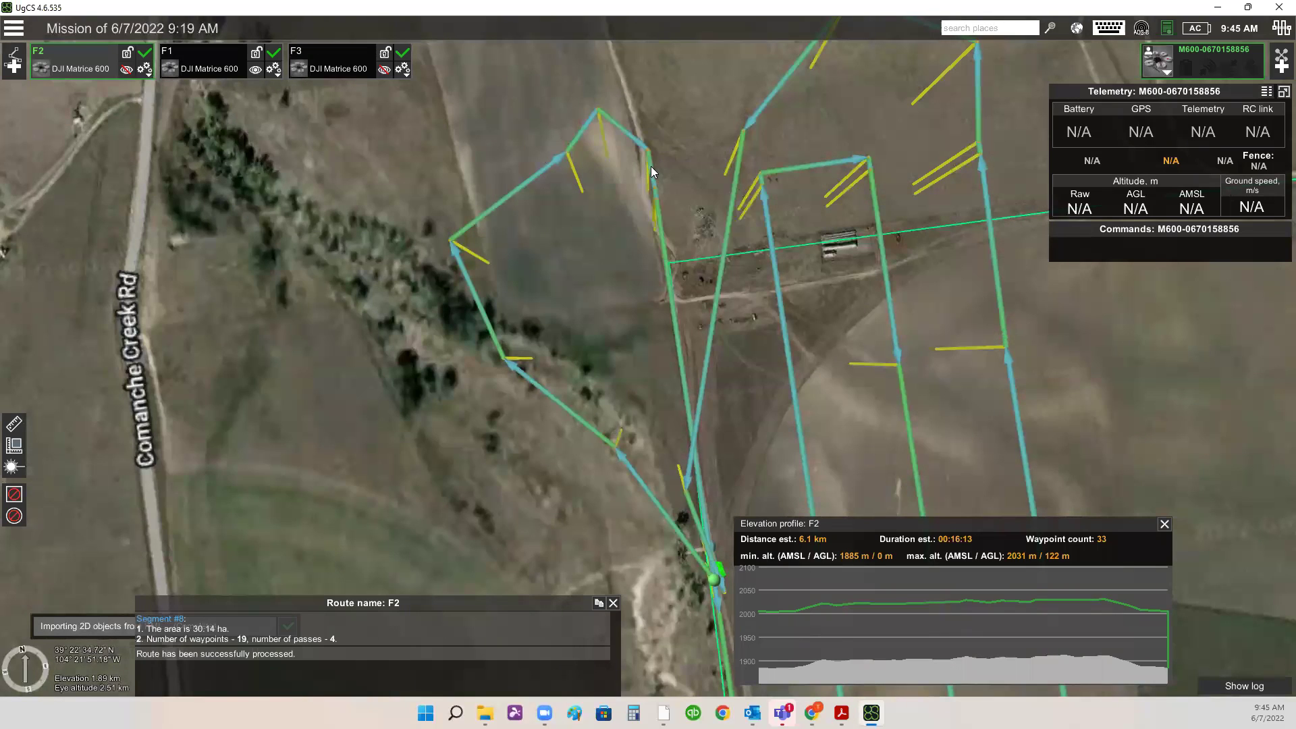
- Examine how far F1's passes and turns extend beyond the southern edge of the 160 boundary
{"action": "scroll", "coordinate": [674, 331], "scroll_direction": "down", "scroll_amount": 2}
{"action": "left_click_drag", "start_coordinate": [721, 540], "coordinate": [712, 295]}
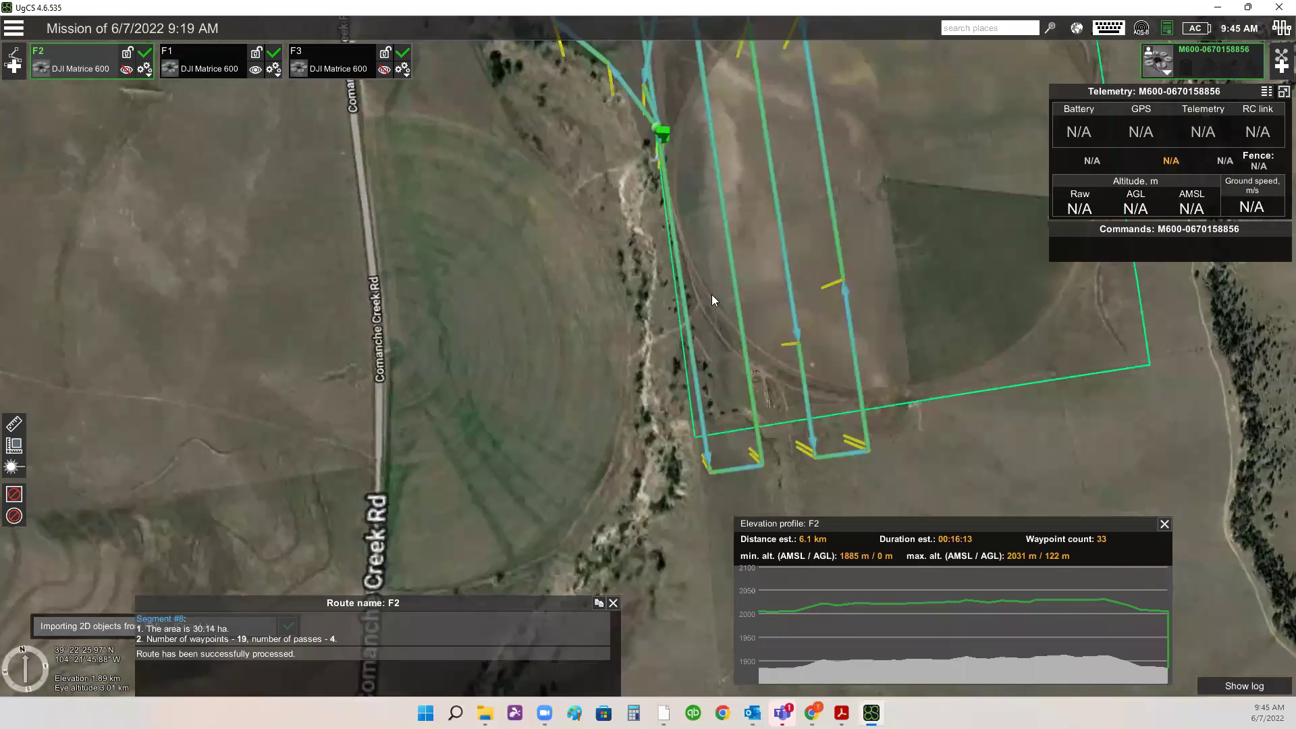
{"action": "scroll", "coordinate": [712, 257], "scroll_direction": "up", "scroll_amount": 1}
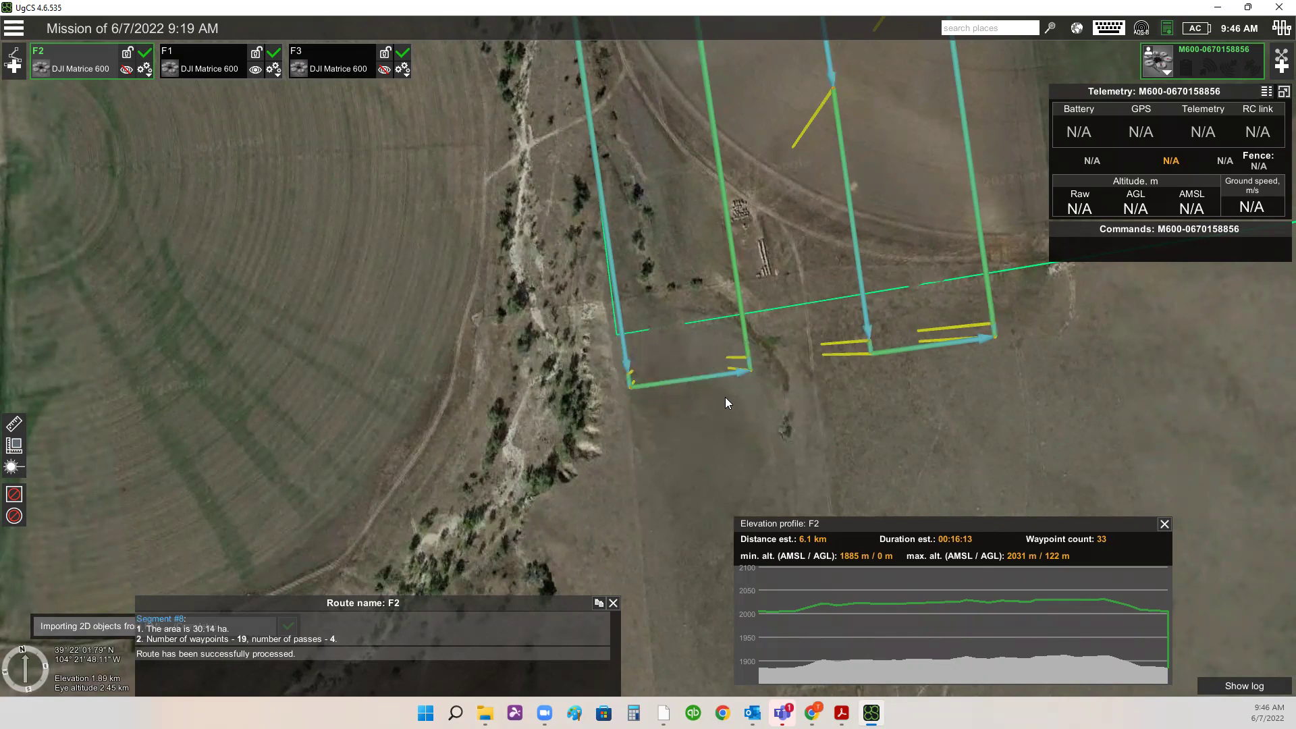
{"action": "left_click_drag", "start_coordinate": [790, 358], "coordinate": [667, 416]}
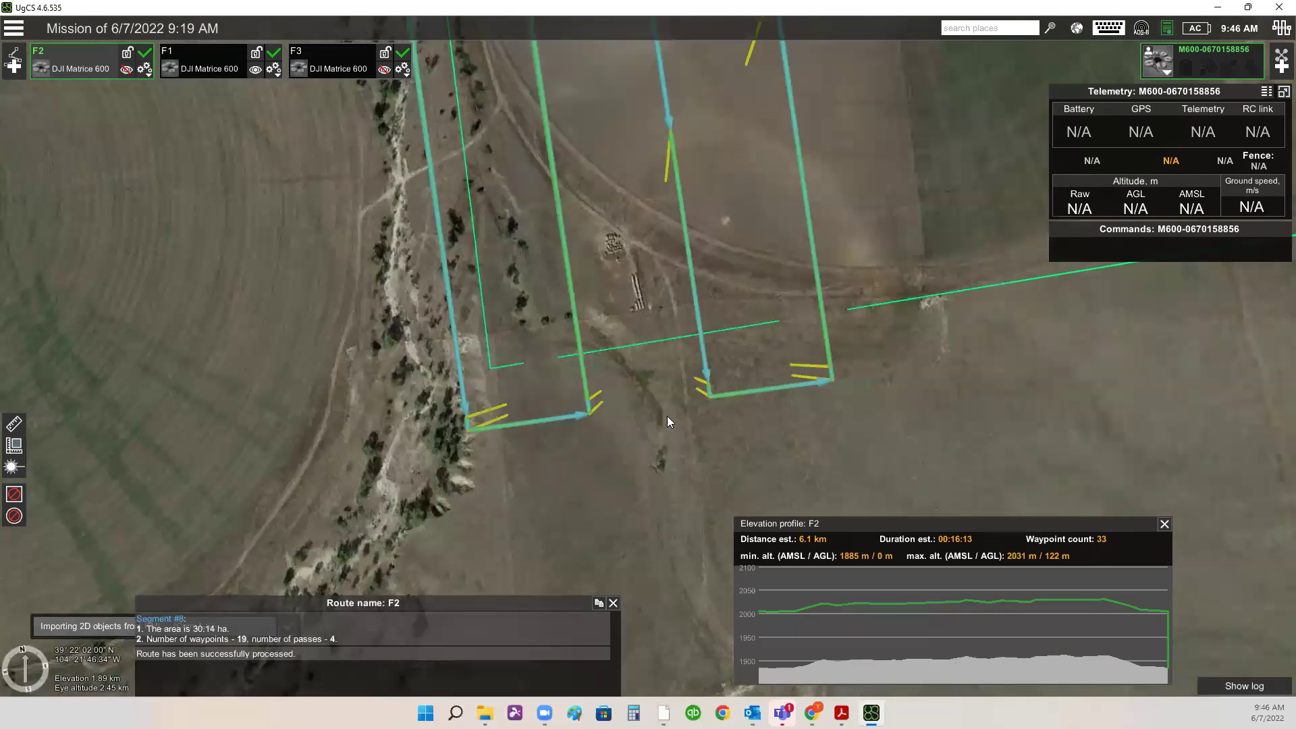
{"action": "mouse_move", "coordinate": [617, 351]}
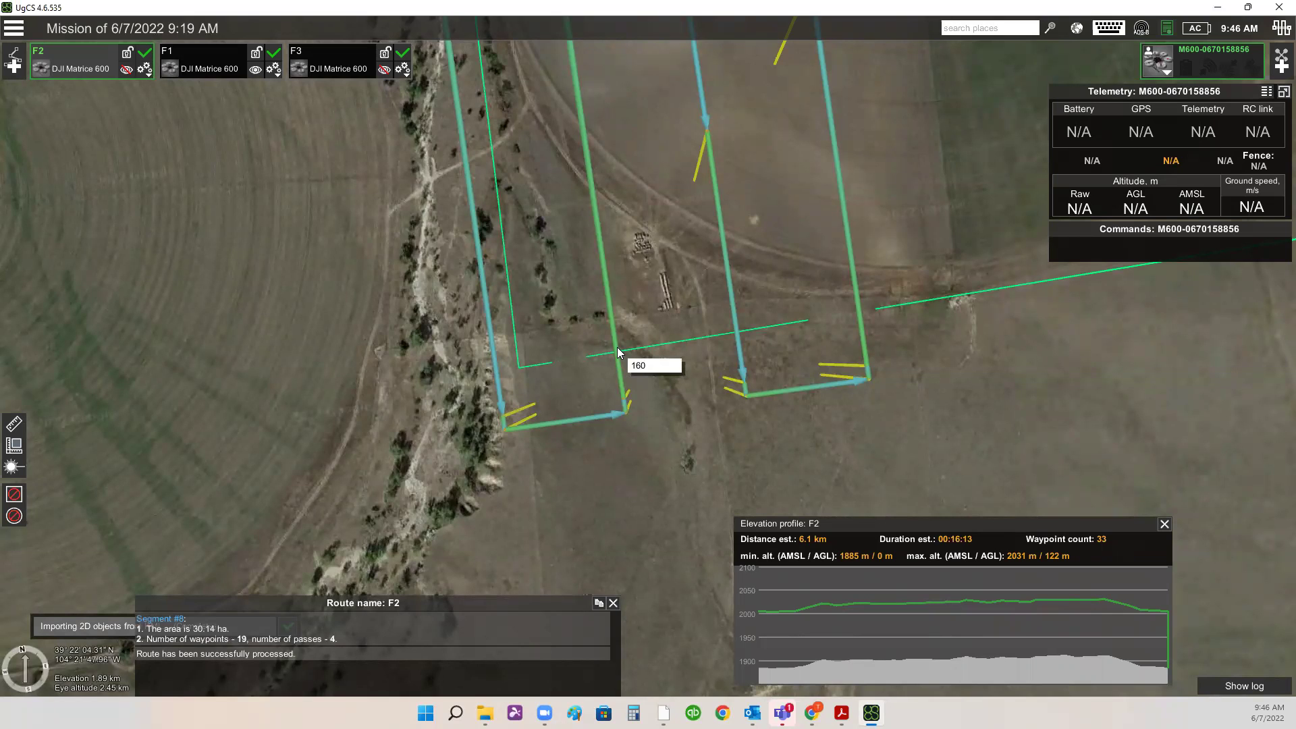
{"action": "scroll", "coordinate": [645, 404], "scroll_direction": "up", "scroll_amount": 2}
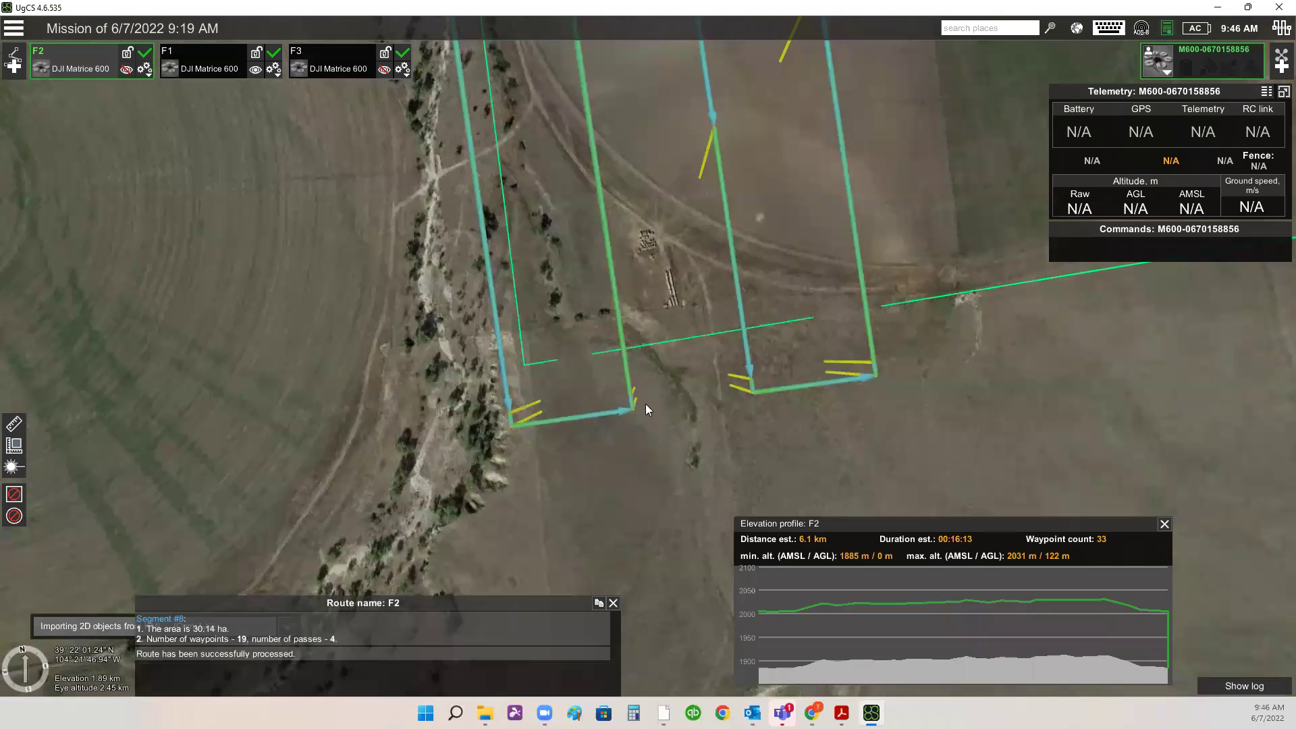
{"action": "left_click_drag", "start_coordinate": [637, 400], "coordinate": [666, 360]}
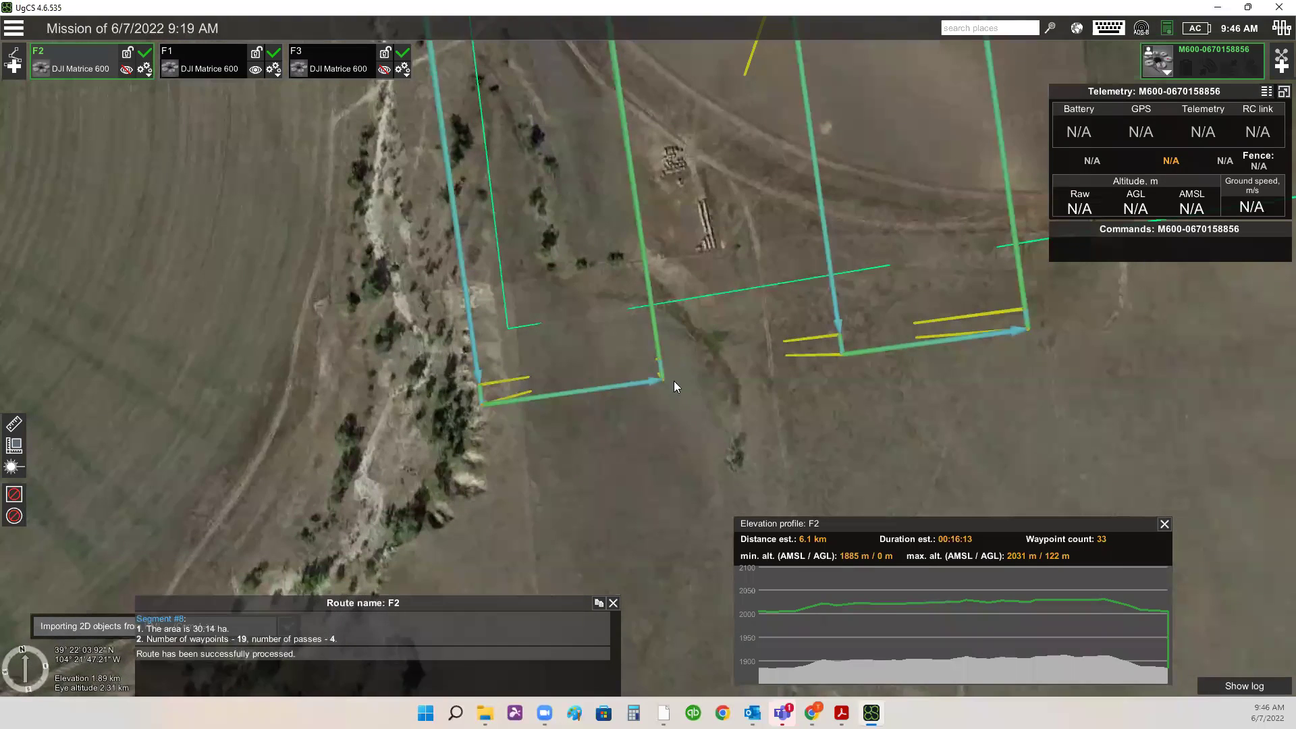
{"action": "left_click_drag", "start_coordinate": [631, 310], "coordinate": [636, 370]}
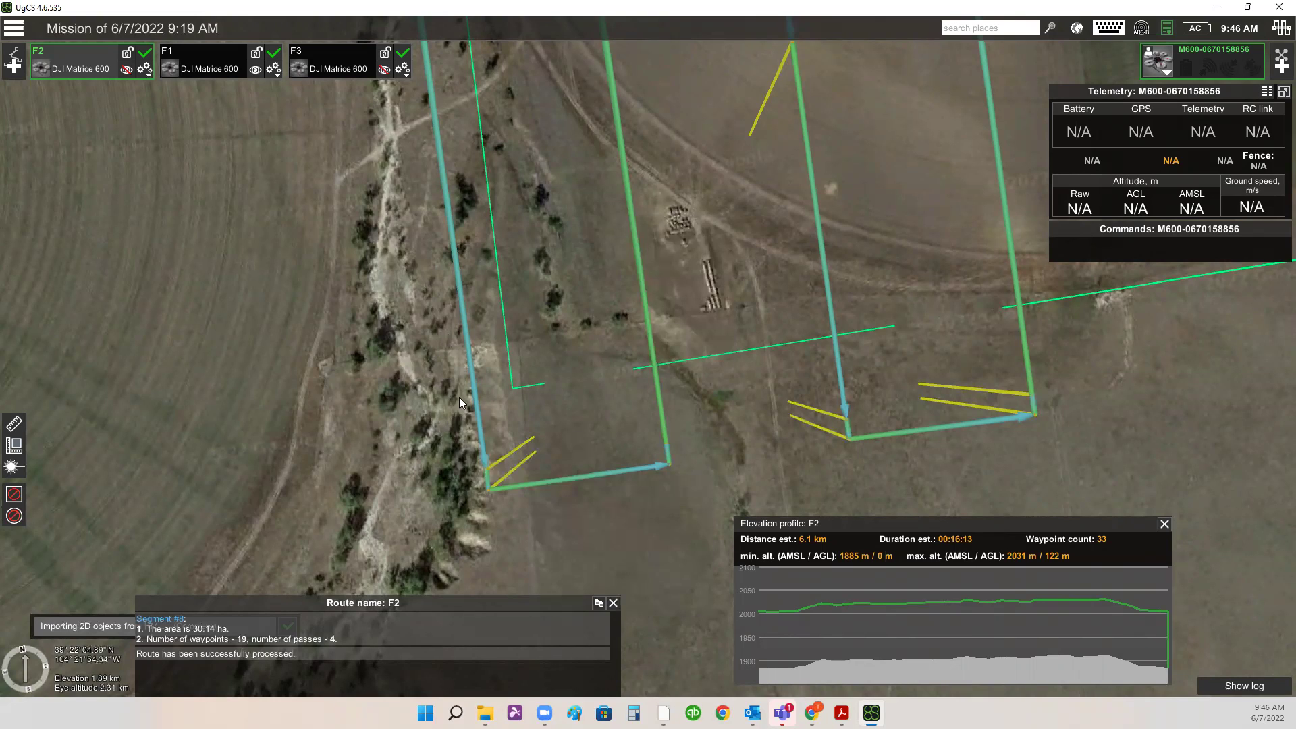
{"action": "mouse_move", "coordinate": [669, 442]}
{"action": "scroll", "coordinate": [660, 376], "scroll_direction": "down", "scroll_amount": 1}
{"action": "scroll", "coordinate": [730, 460], "scroll_direction": "down", "scroll_amount": 2}
{"action": "left_click_drag", "start_coordinate": [665, 185], "coordinate": [662, 318]}
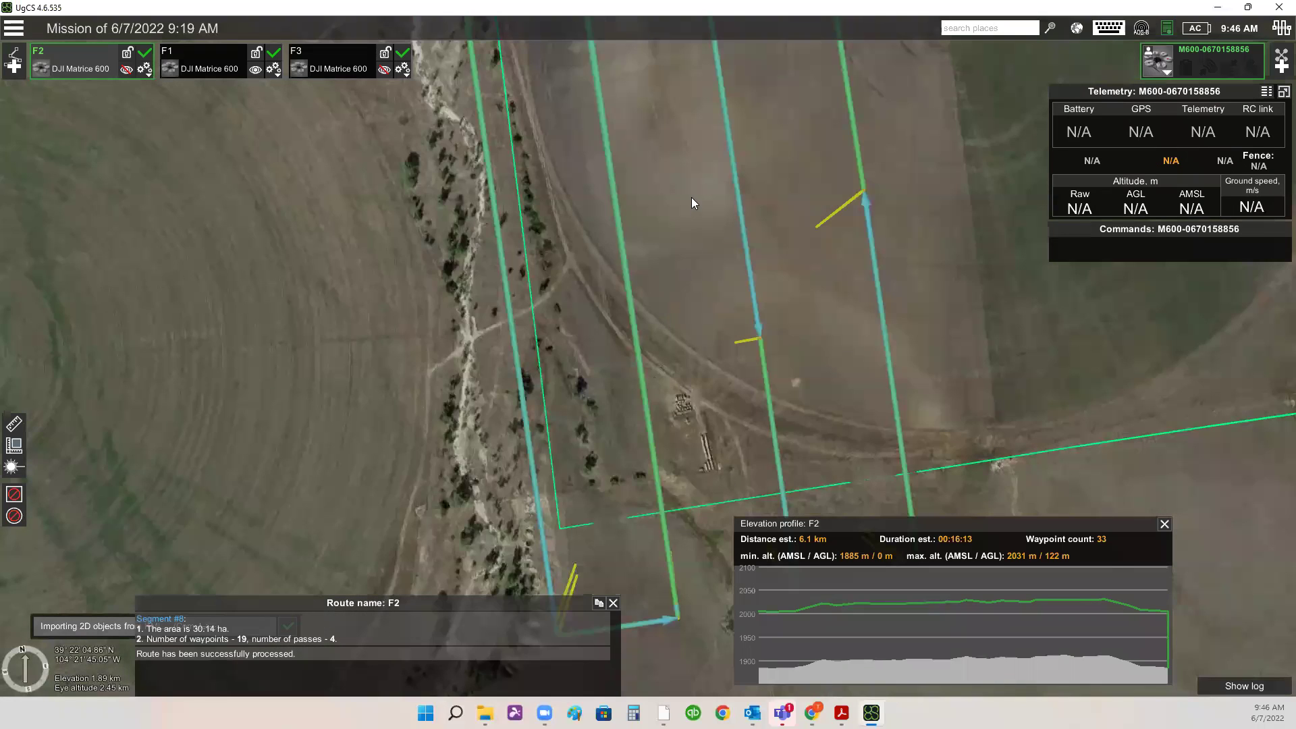
- Examine F1's northern turn beyond the 160 boundary, around the long building at the site's north edge
{"action": "left_click_drag", "start_coordinate": [692, 198], "coordinate": [666, 514]}
{"action": "left_click_drag", "start_coordinate": [642, 200], "coordinate": [733, 445]}
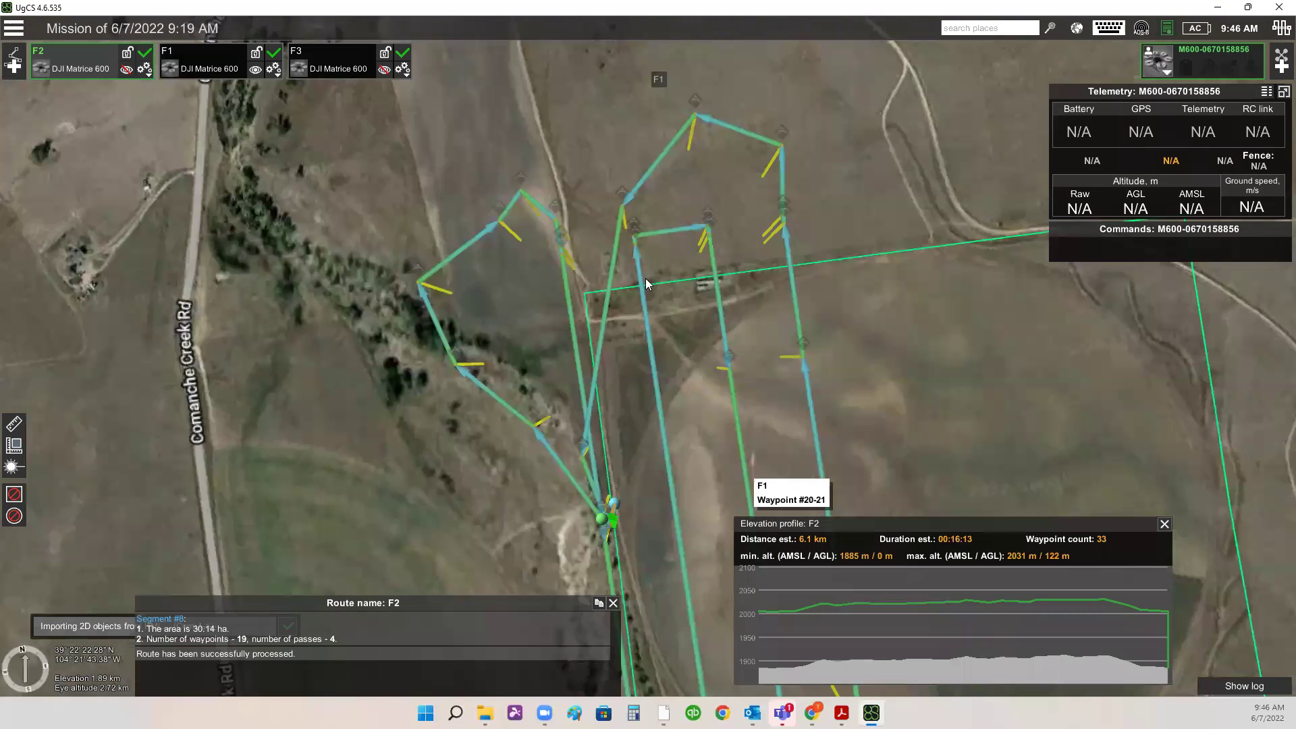
{"action": "scroll", "coordinate": [647, 279], "scroll_direction": "up", "scroll_amount": 1}
{"action": "scroll", "coordinate": [686, 391], "scroll_direction": "up", "scroll_amount": 1}
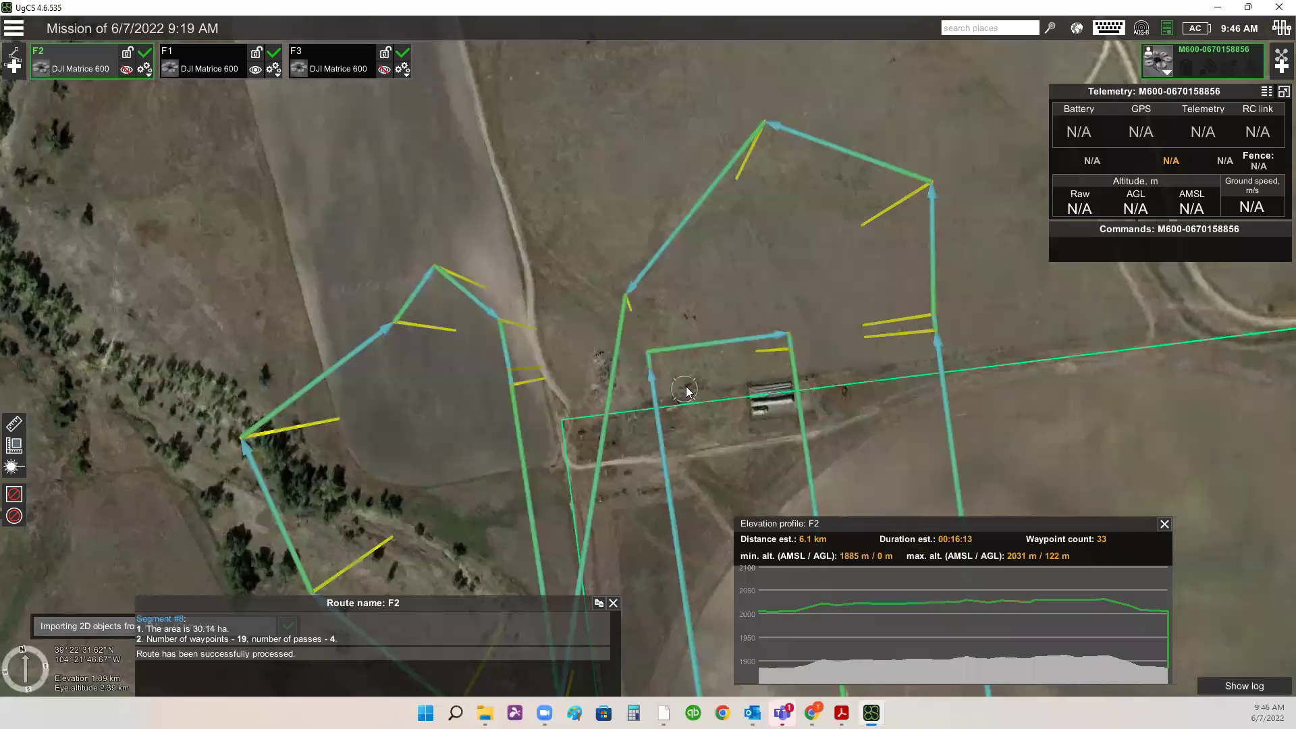
{"action": "scroll", "coordinate": [763, 383], "scroll_direction": "up", "scroll_amount": 1}
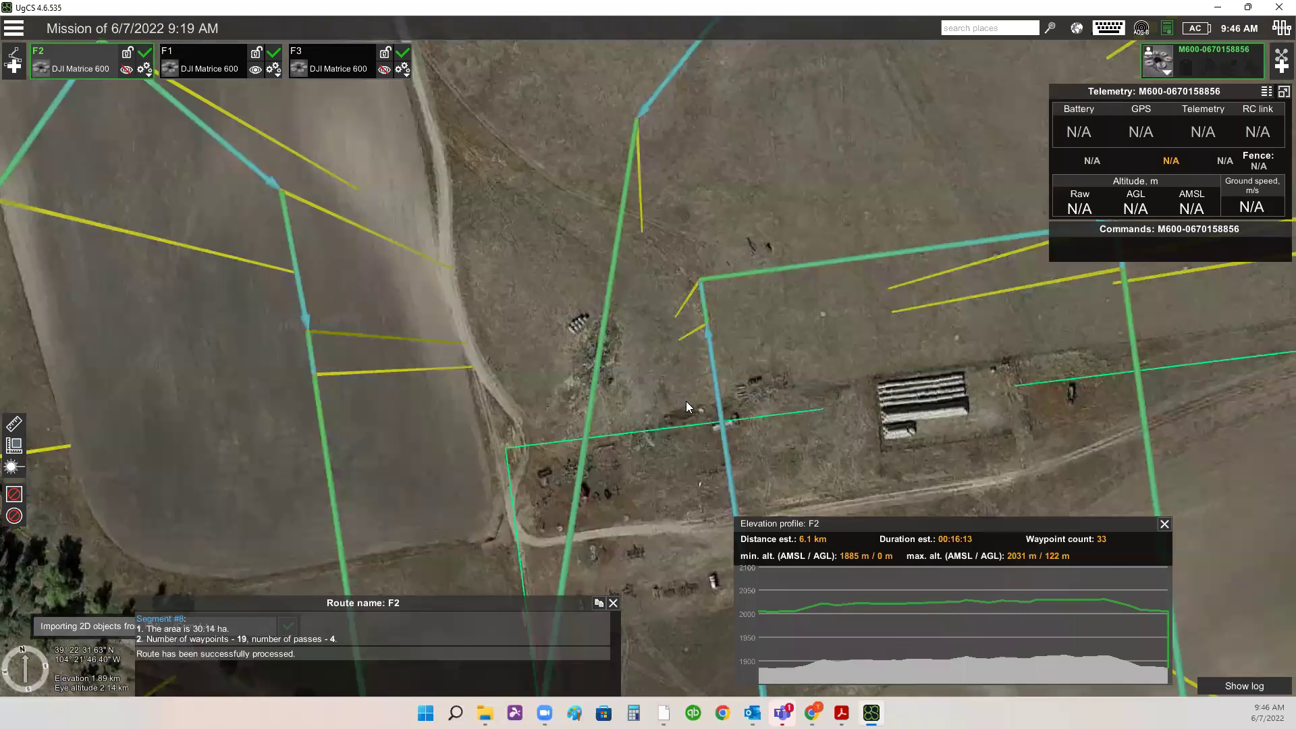
{"action": "left_click_drag", "start_coordinate": [686, 401], "coordinate": [678, 395]}
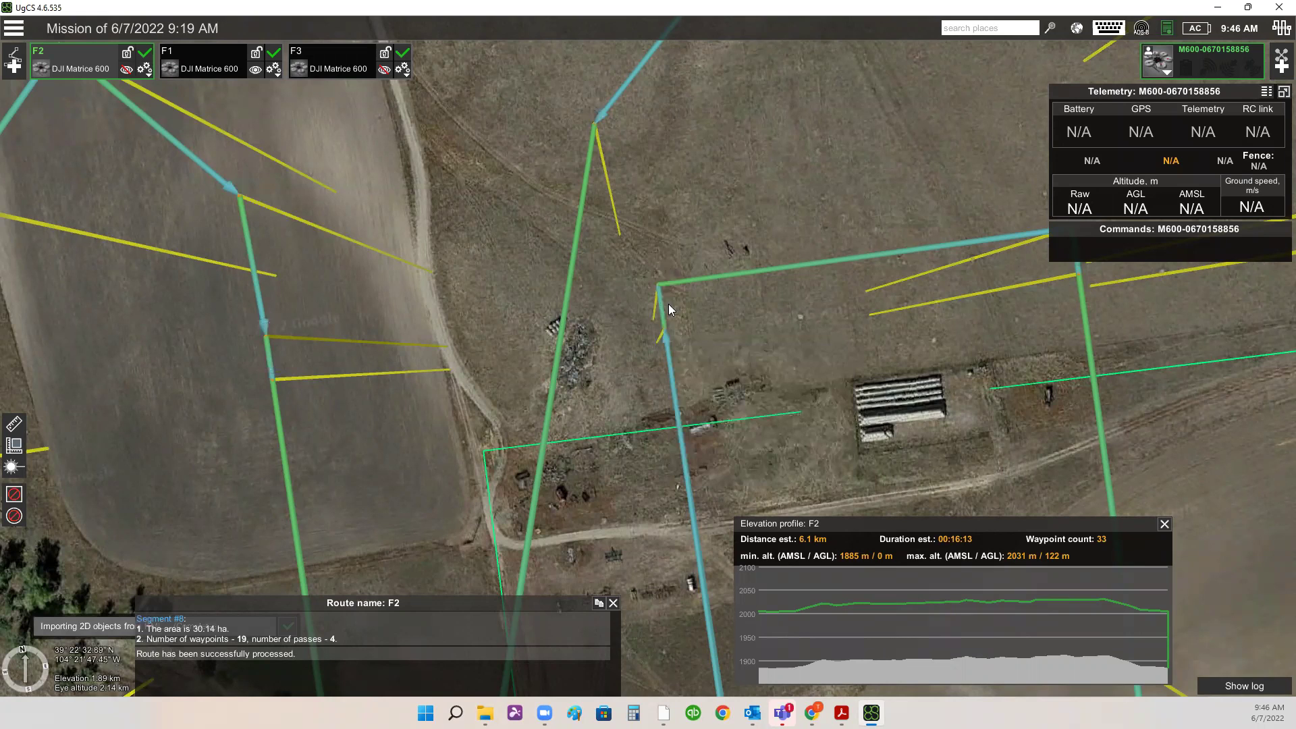
{"action": "left_click_drag", "start_coordinate": [771, 322], "coordinate": [769, 338]}
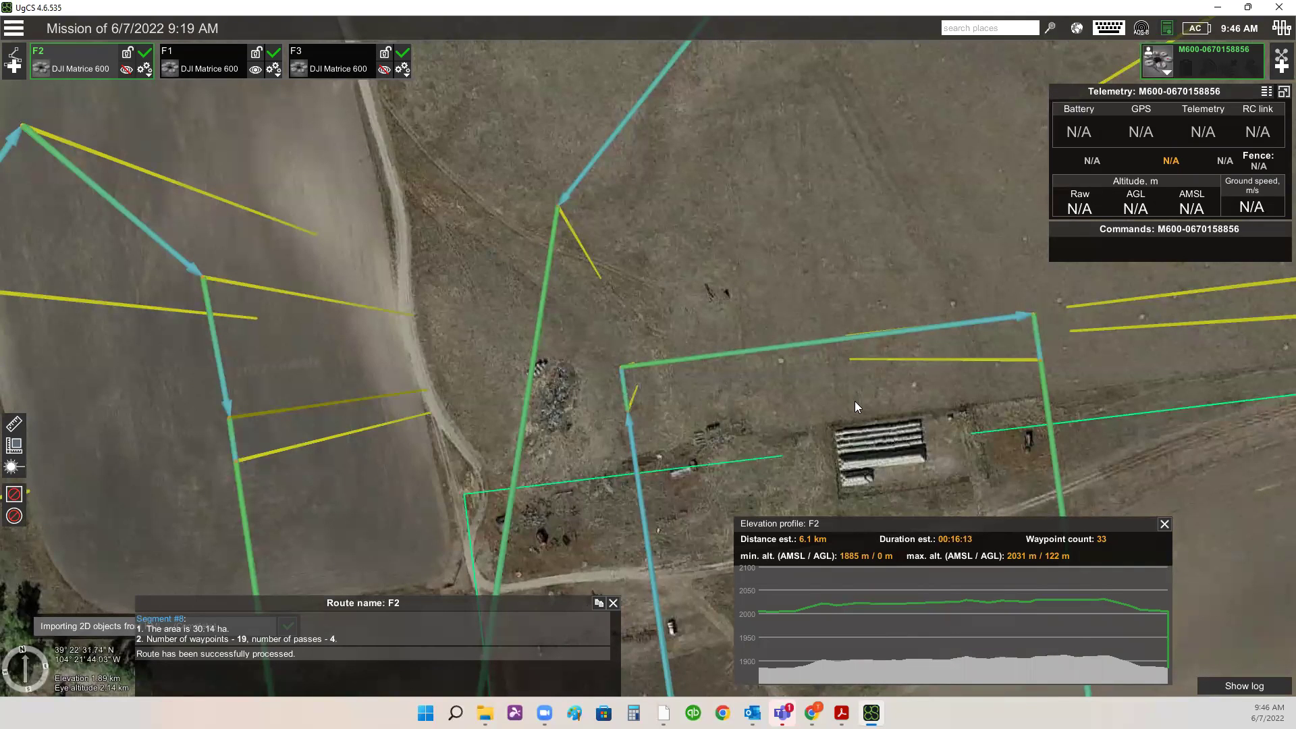
{"action": "left_click_drag", "start_coordinate": [855, 406], "coordinate": [762, 356]}
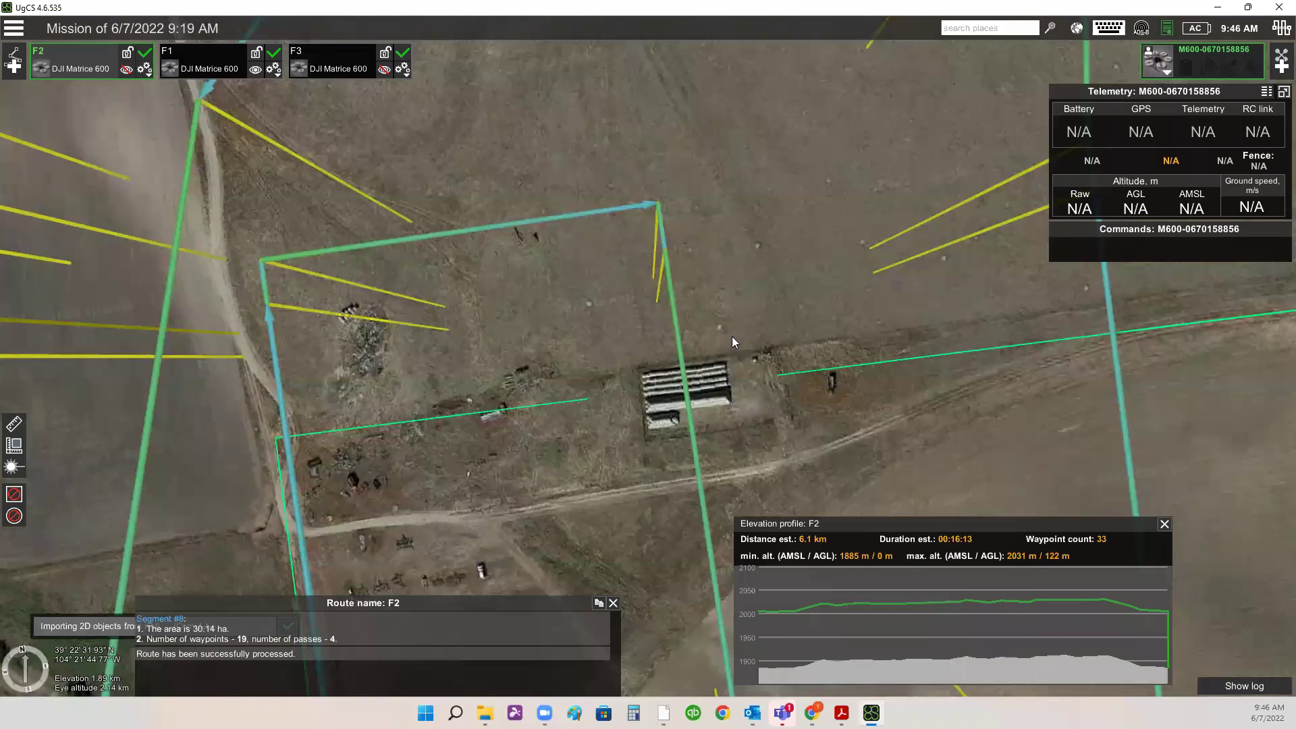
{"action": "scroll", "coordinate": [732, 336], "scroll_direction": "down", "scroll_amount": 3}
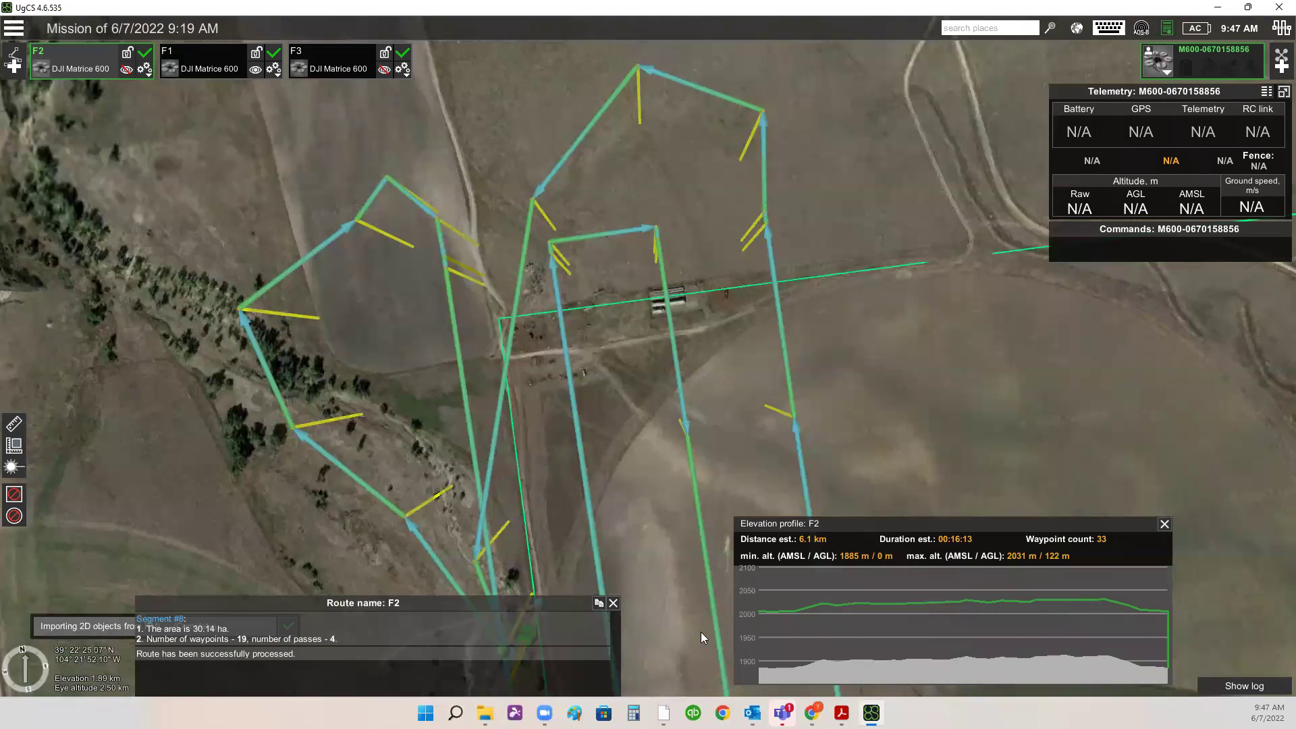
- Examine where F1's easternmost pass crosses the north boundary and curves back west toward the take-off spot
{"action": "mouse_move", "coordinate": [824, 433]}
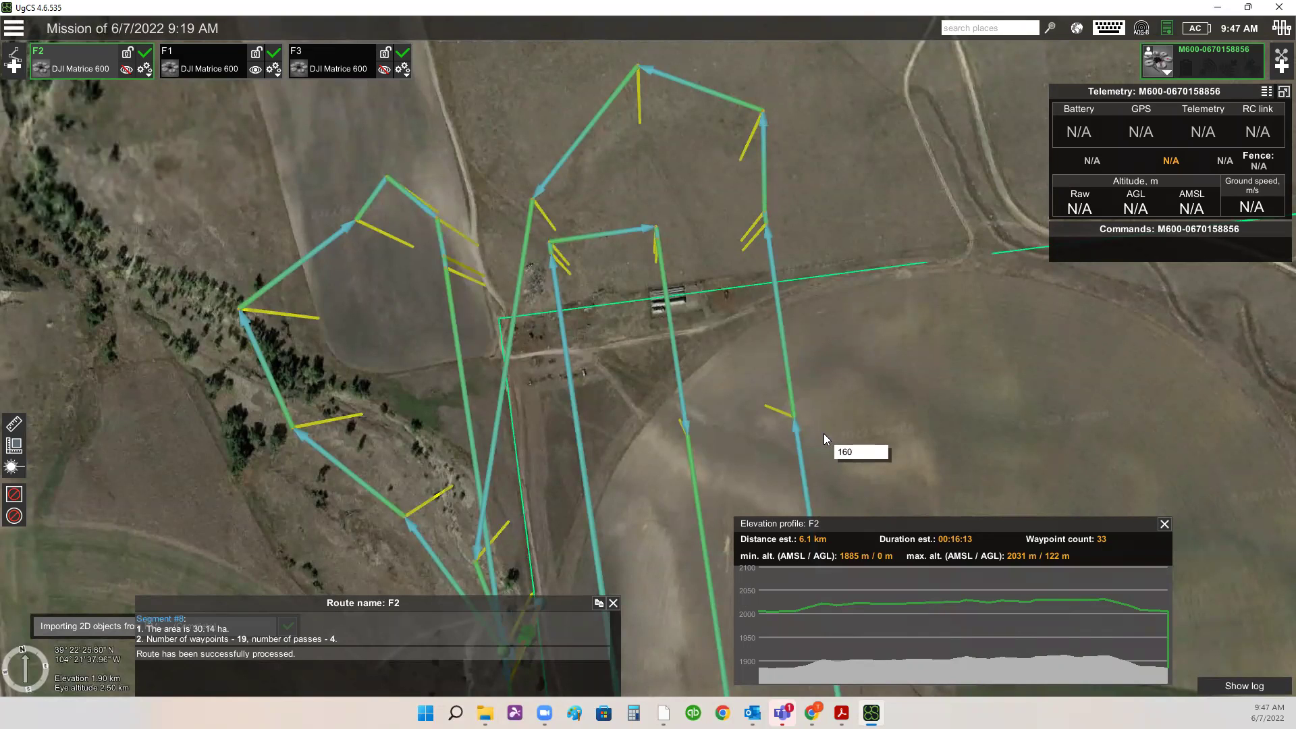
{"action": "left_click_drag", "start_coordinate": [664, 407], "coordinate": [841, 447]}
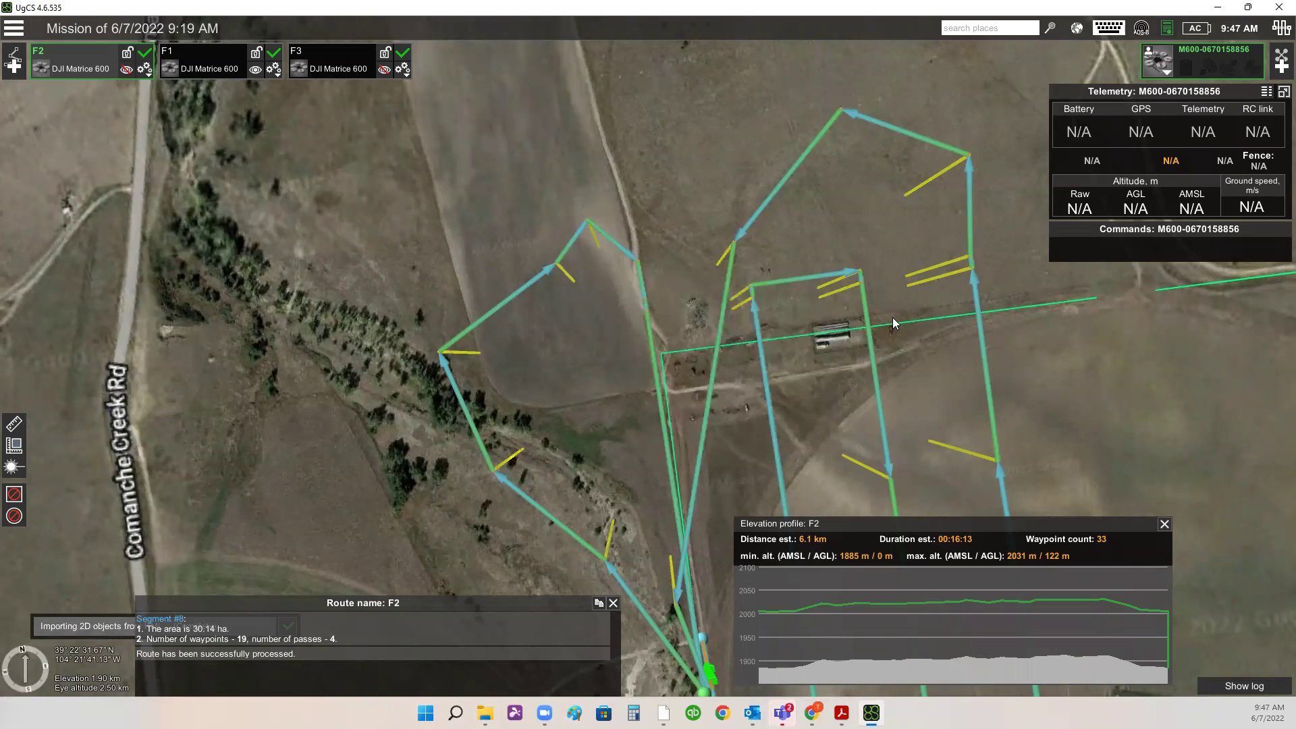
{"action": "left_click_drag", "start_coordinate": [686, 357], "coordinate": [646, 372]}
{"action": "left_click_drag", "start_coordinate": [894, 367], "coordinate": [711, 389]}
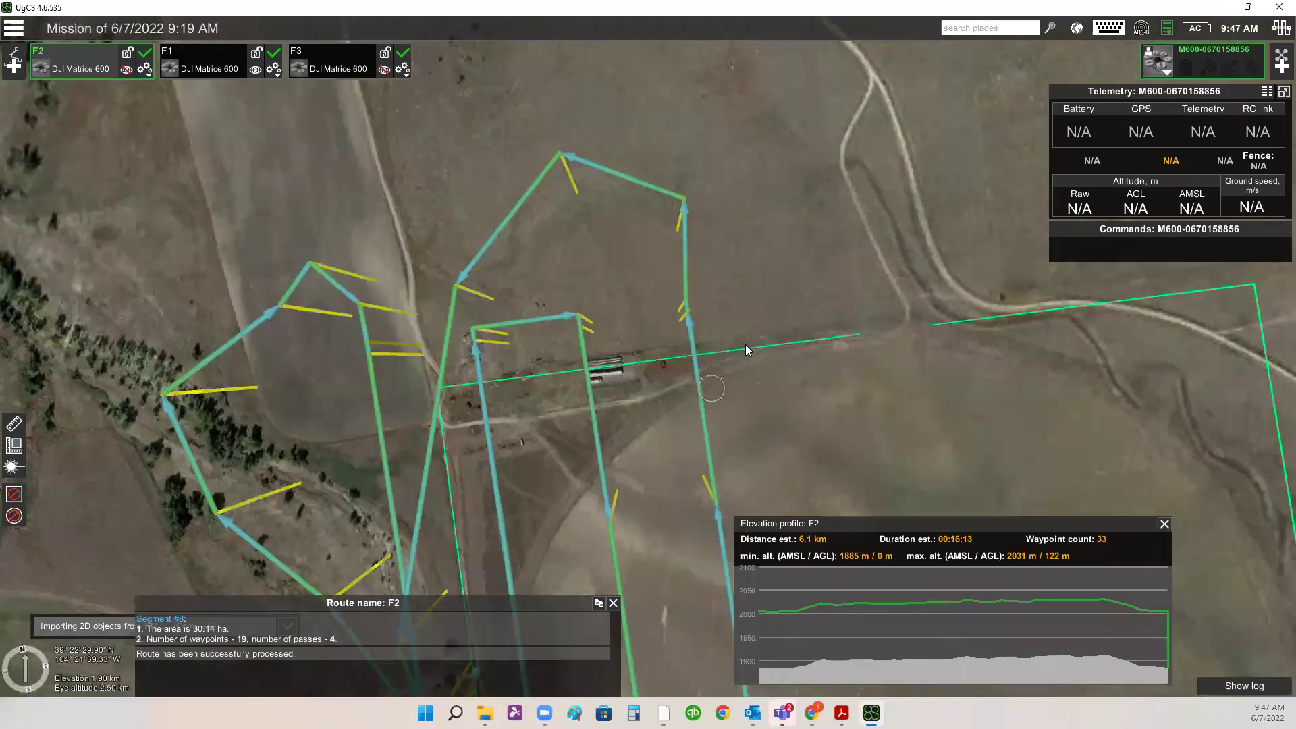
{"action": "scroll", "coordinate": [746, 349], "scroll_direction": "up", "scroll_amount": 3}
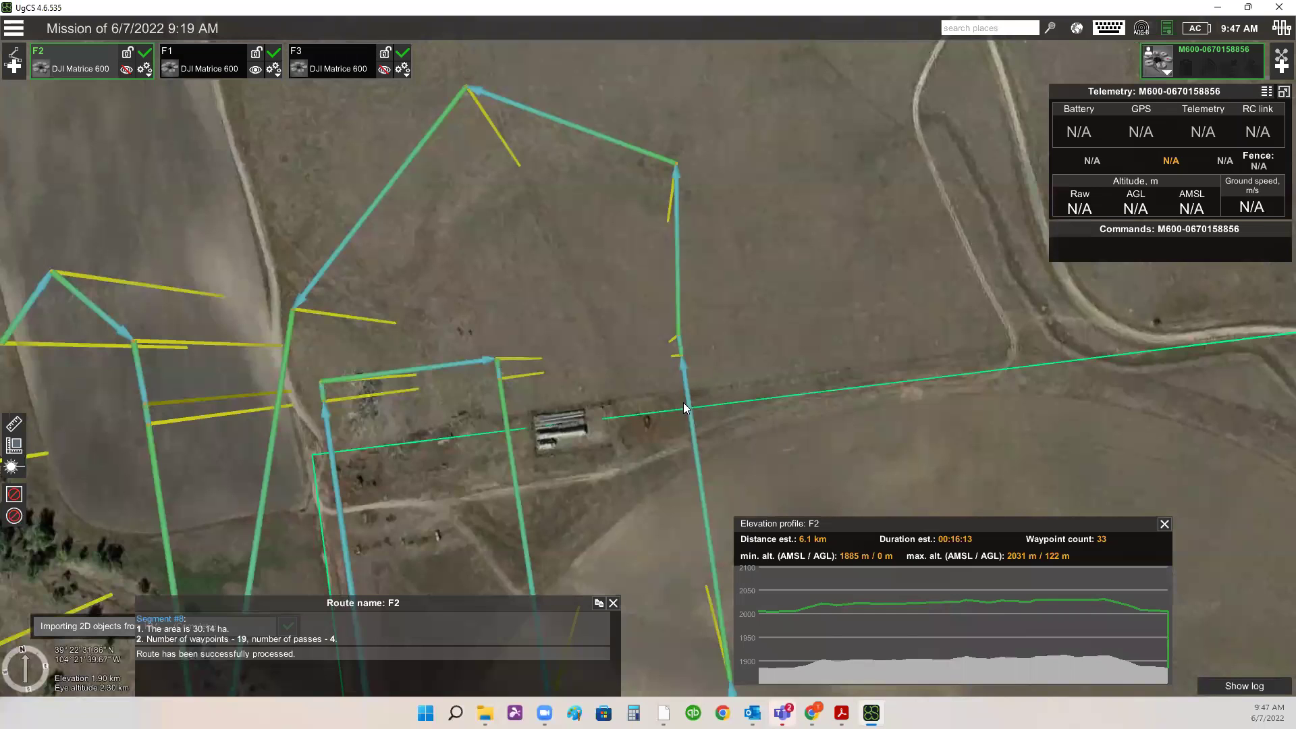
{"action": "mouse_move", "coordinate": [679, 337]}
{"action": "scroll", "coordinate": [833, 264], "scroll_direction": "down", "scroll_amount": 3}
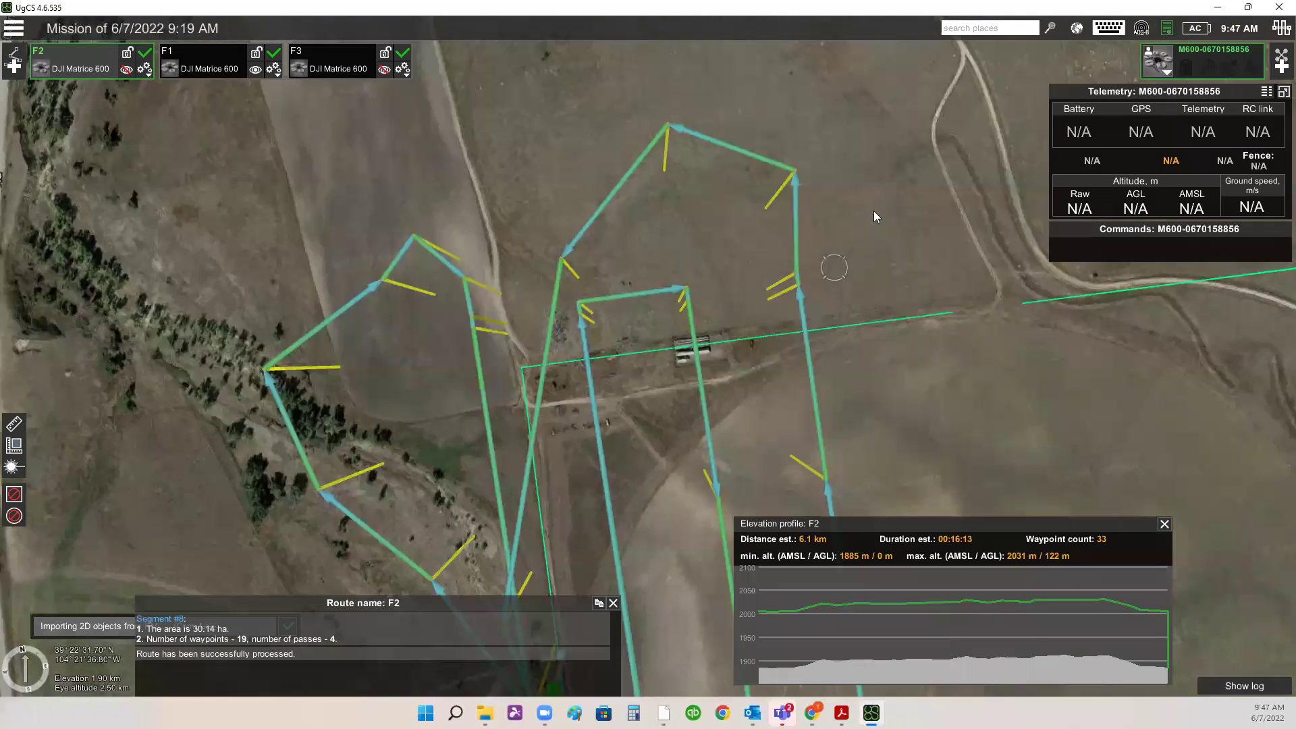
{"action": "scroll", "coordinate": [835, 268], "scroll_direction": "down", "scroll_amount": 1}
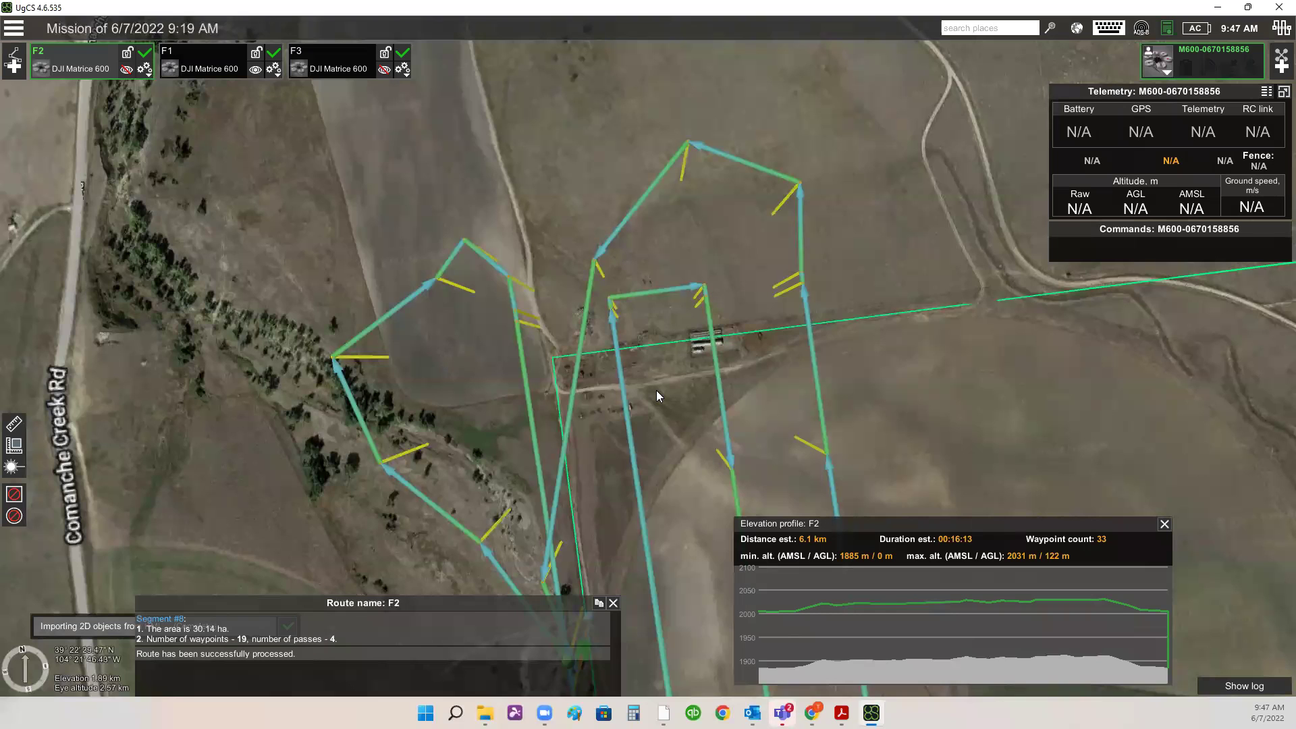
- Review the whole F1 route over the site, from above with north up and in 3D from the south
{"action": "scroll", "coordinate": [775, 377], "scroll_direction": "down", "scroll_amount": 3}
{"action": "left_click_drag", "start_coordinate": [845, 327], "coordinate": [655, 153]}
{"action": "left_click", "coordinate": [27, 651]}
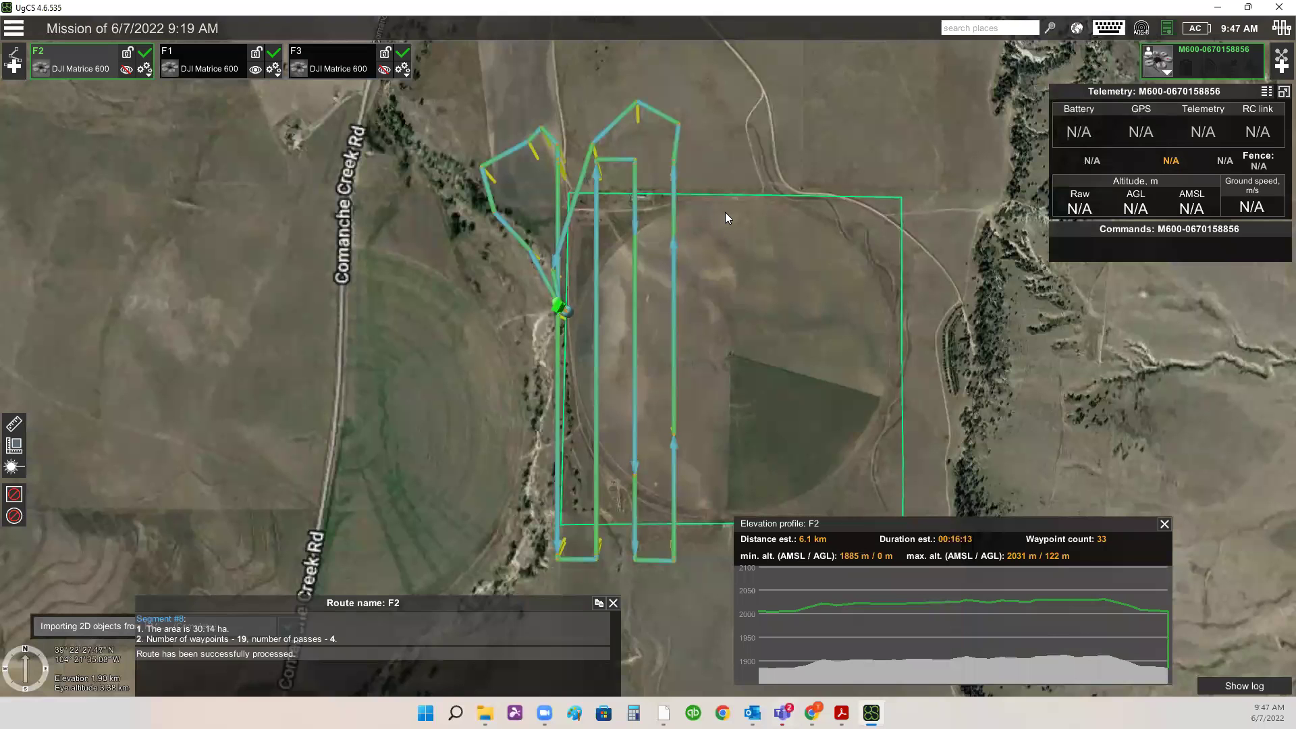
{"action": "scroll", "coordinate": [726, 213], "scroll_direction": "up", "scroll_amount": 1}
{"action": "right_click_drag", "start_coordinate": [738, 383], "coordinate": [735, 320]}
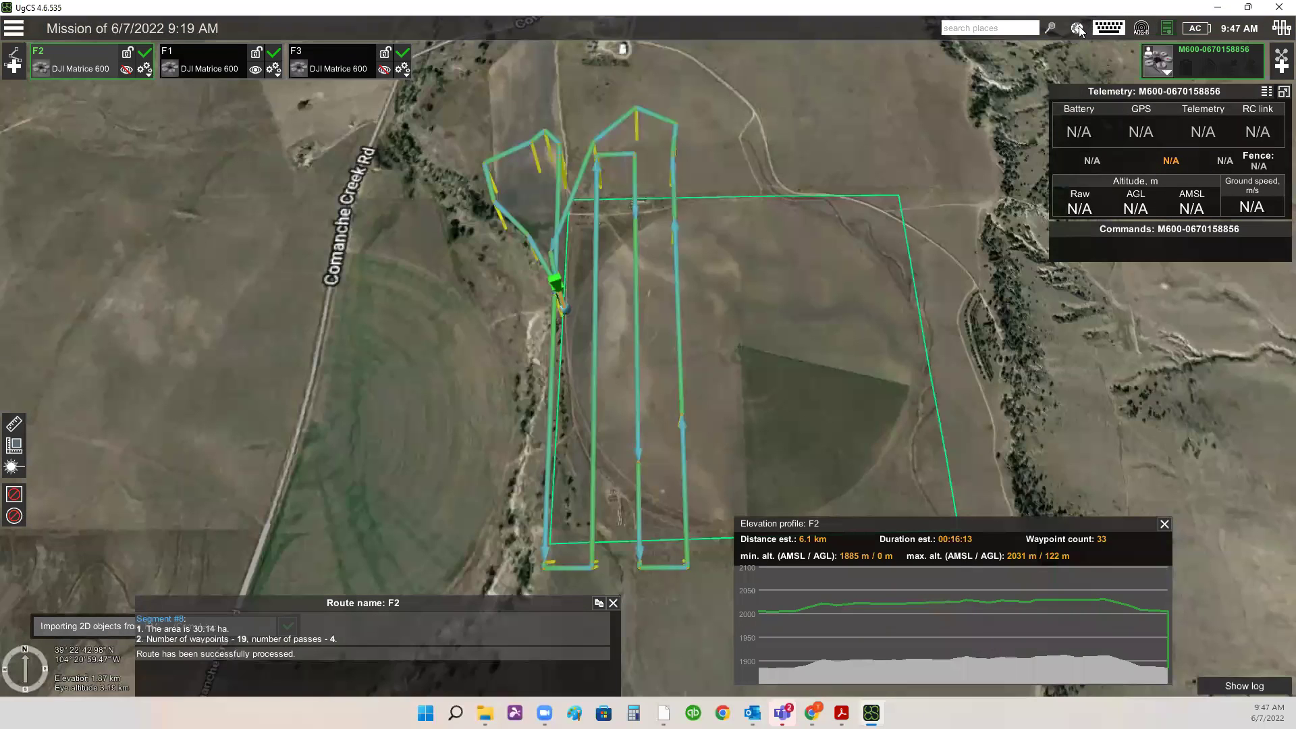
- Look through the map layer sources and the route options available for F2
{"action": "left_click", "coordinate": [1077, 28]}
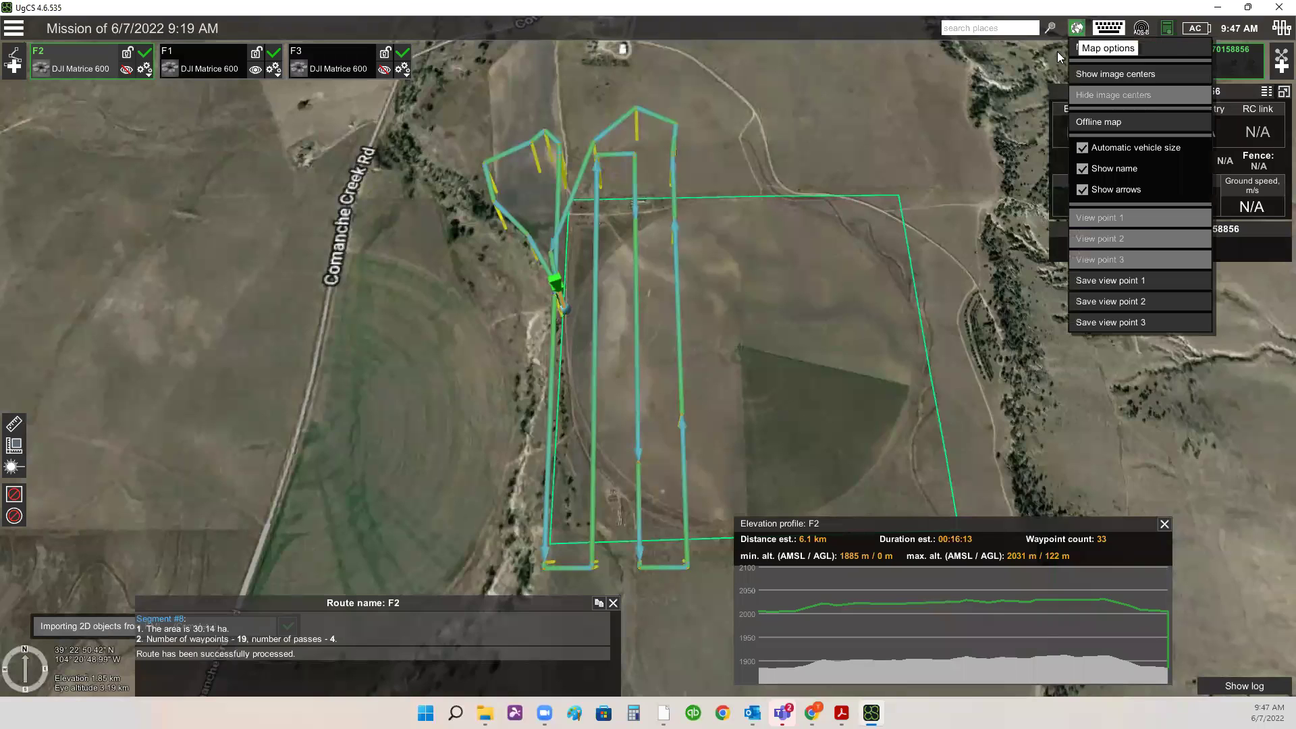
{"action": "left_click", "coordinate": [1095, 48]}
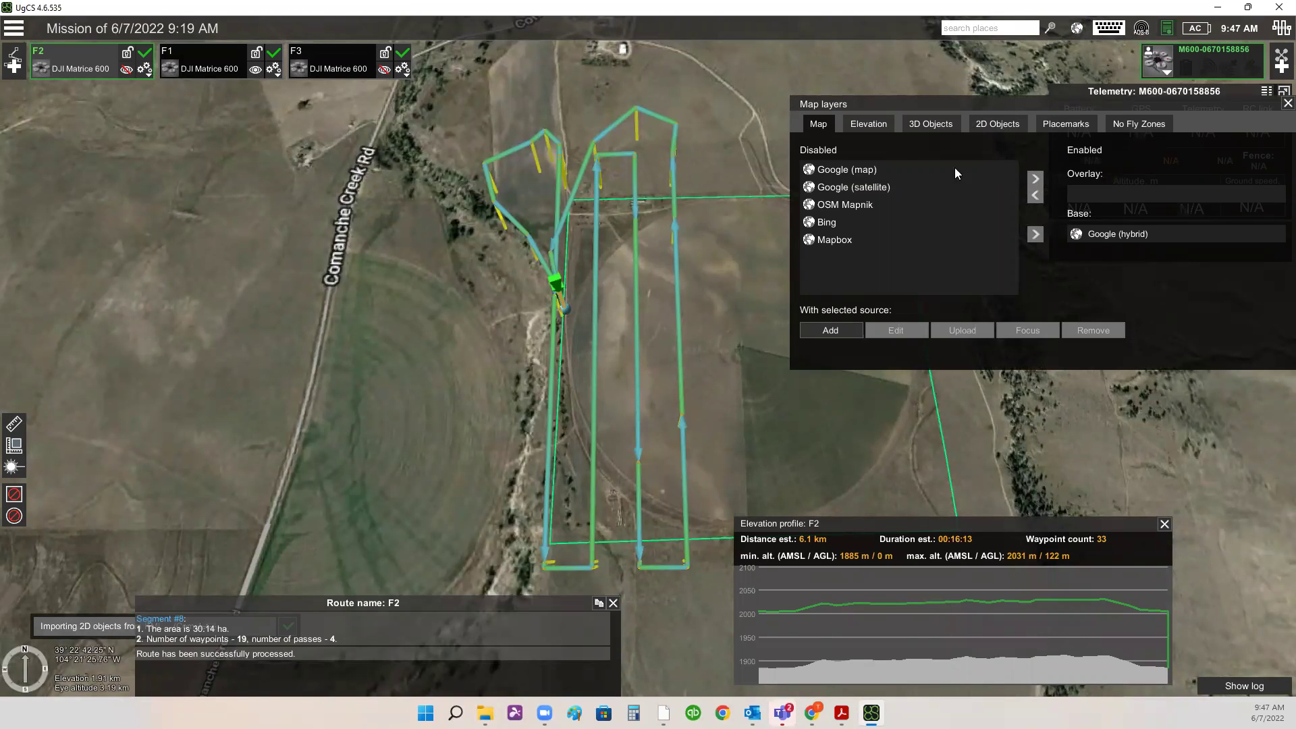
{"action": "left_click", "coordinate": [1288, 104]}
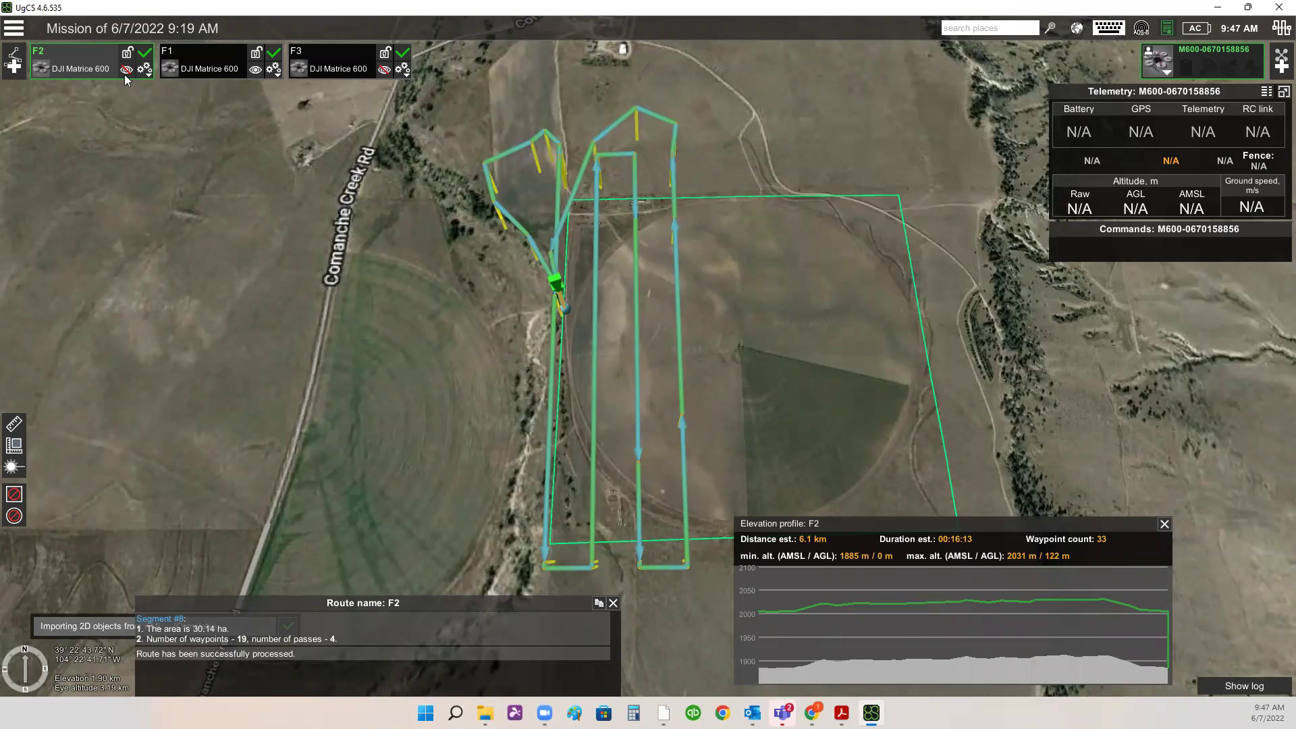
{"action": "left_click", "coordinate": [144, 69]}
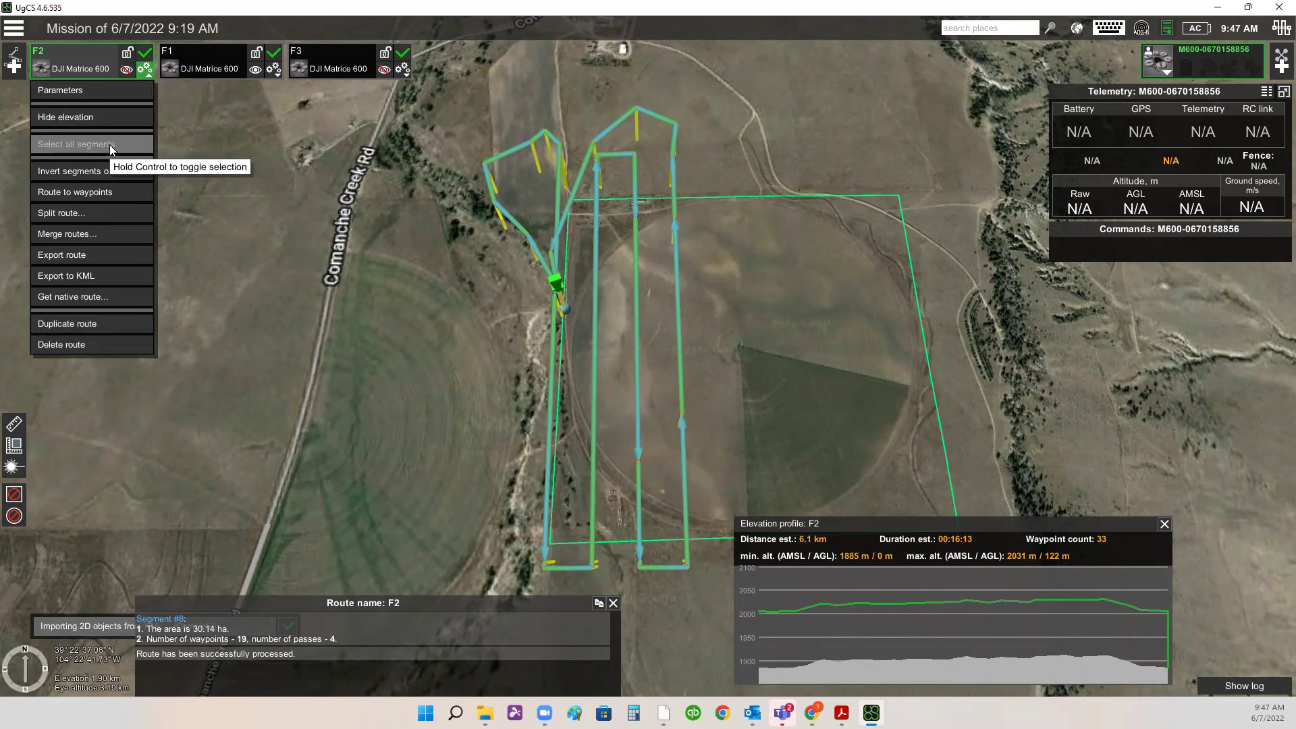
{"action": "left_click", "coordinate": [575, 426]}
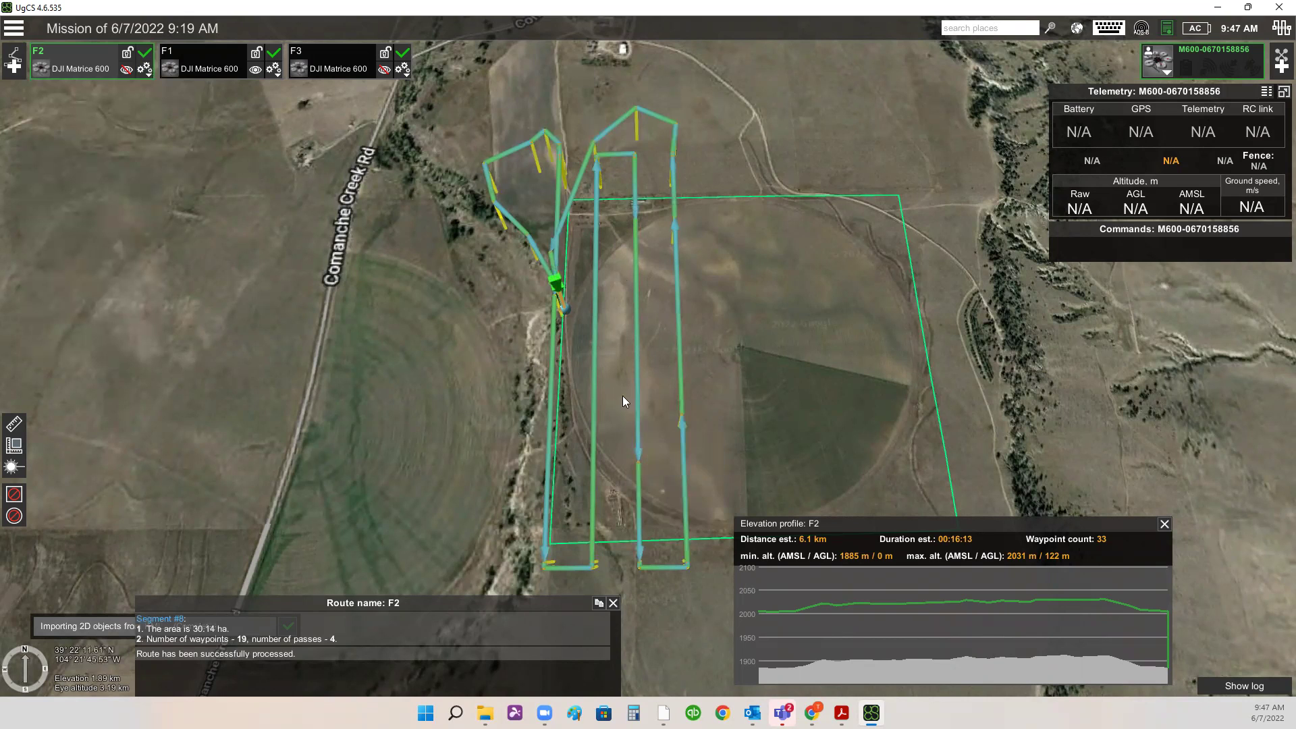